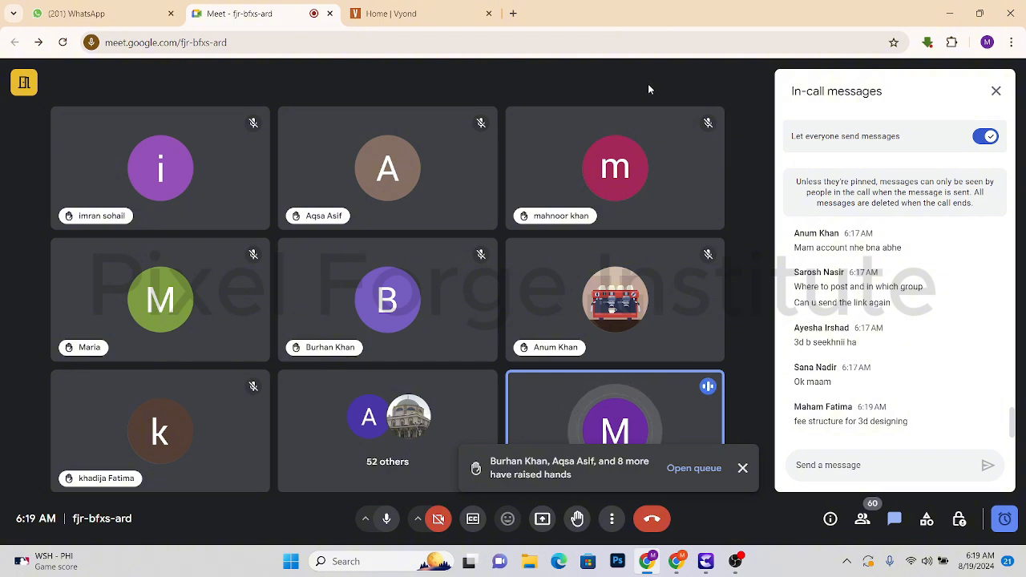
Present the entire screen to the meeting participants and dismiss the infinity mirror notice.
mouse_move(645, 209)
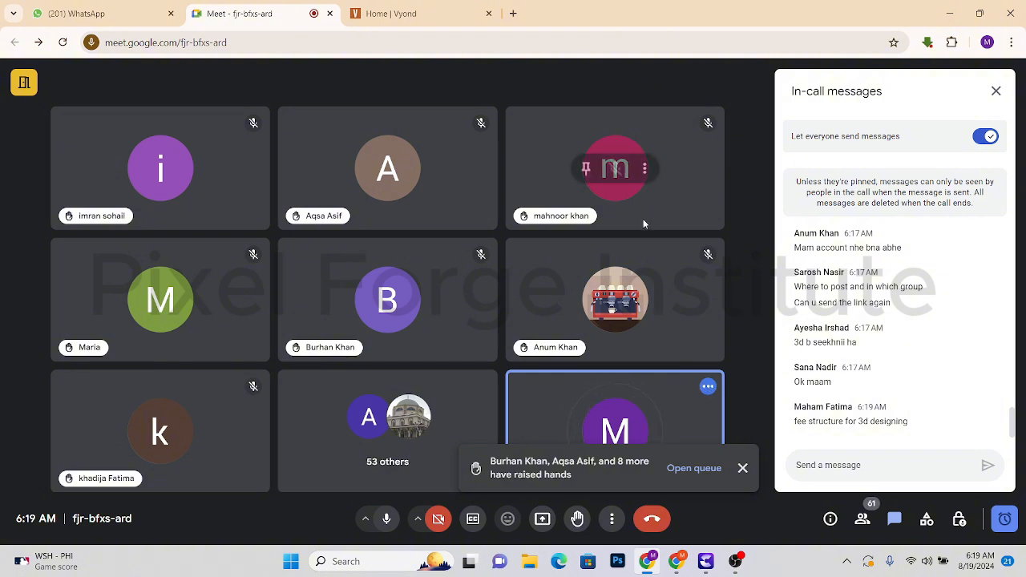
mouse_move(641, 238)
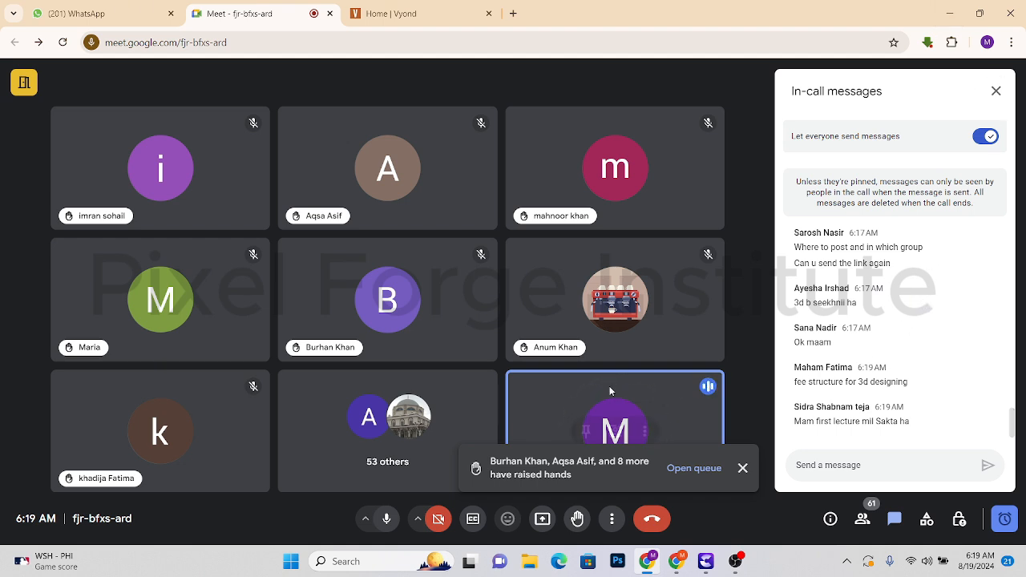
left_click(542, 518)
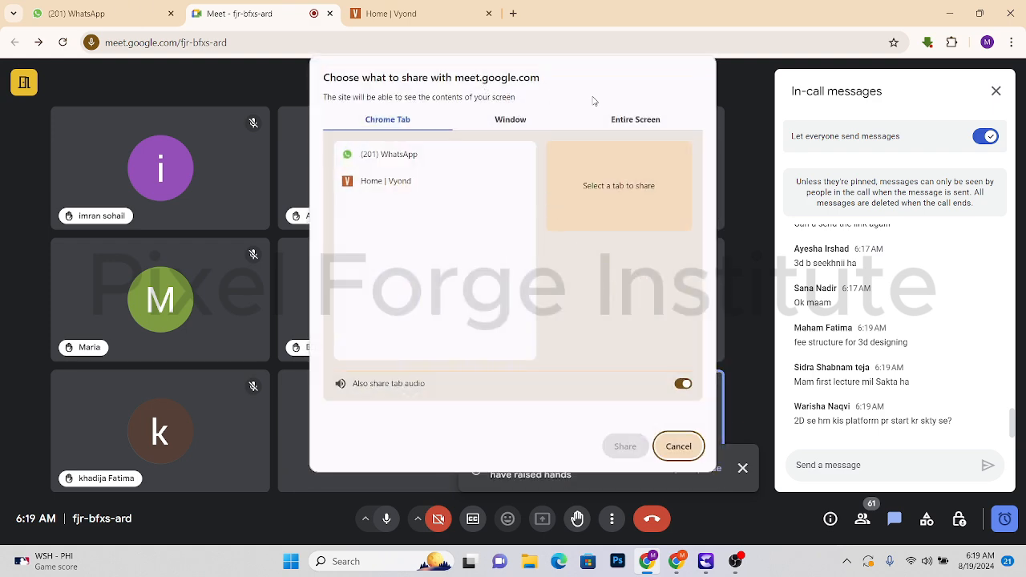
left_click(641, 120)
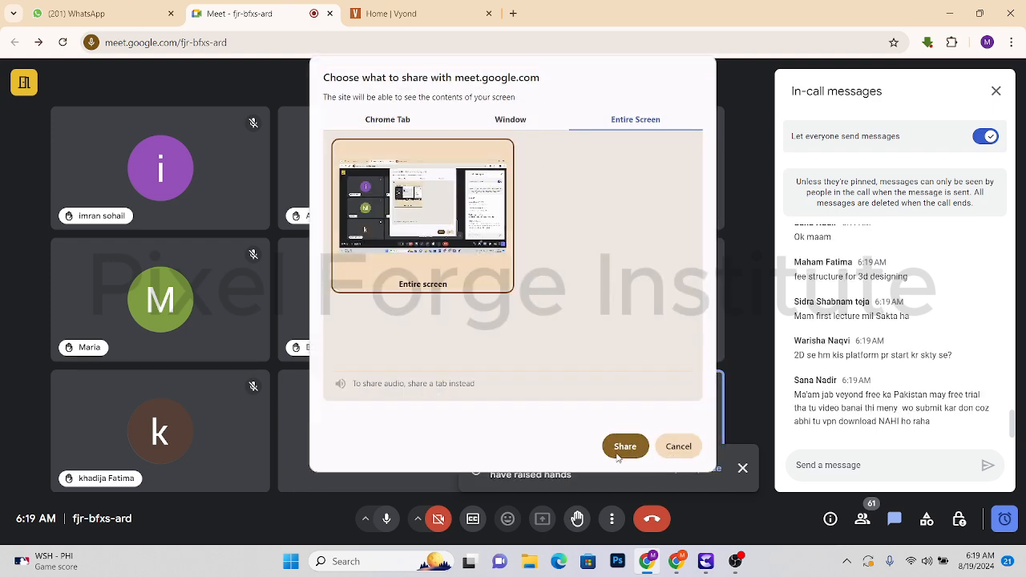
left_click(622, 447)
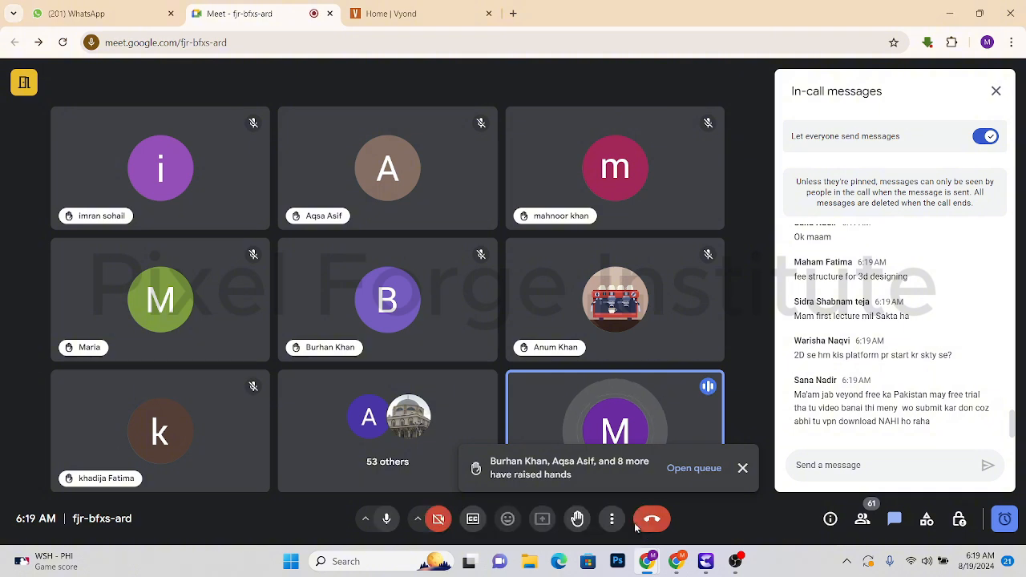
left_click(632, 523)
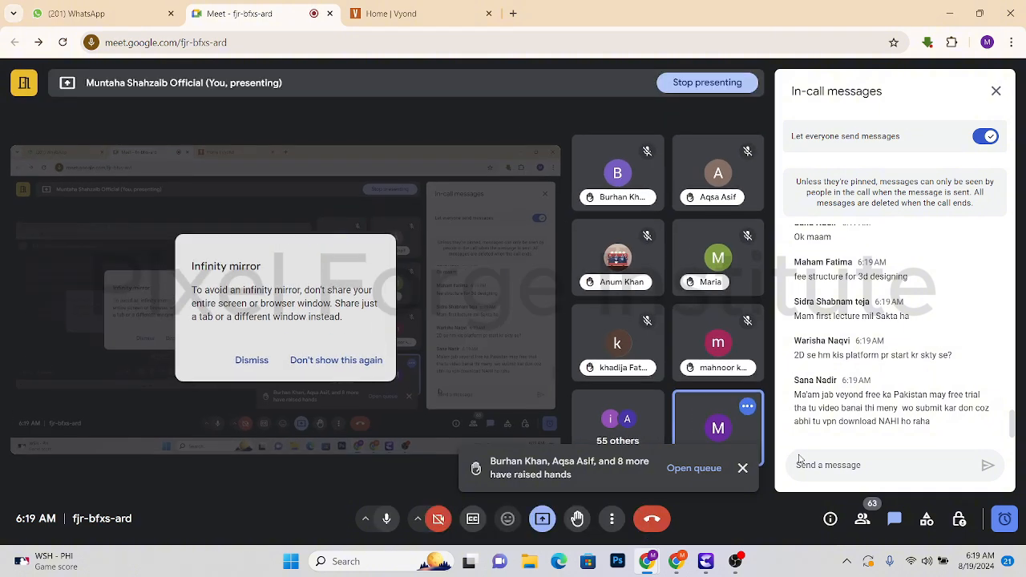
left_click(251, 359)
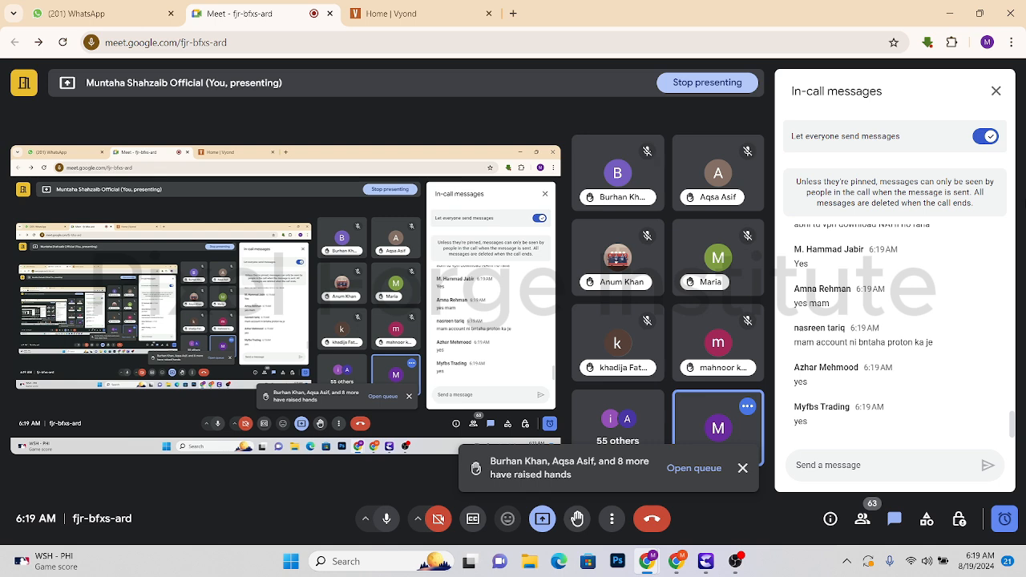
Switch to Vyond, start a new blank video and collapse the asset library to clear the view of the stage.
left_click(400, 16)
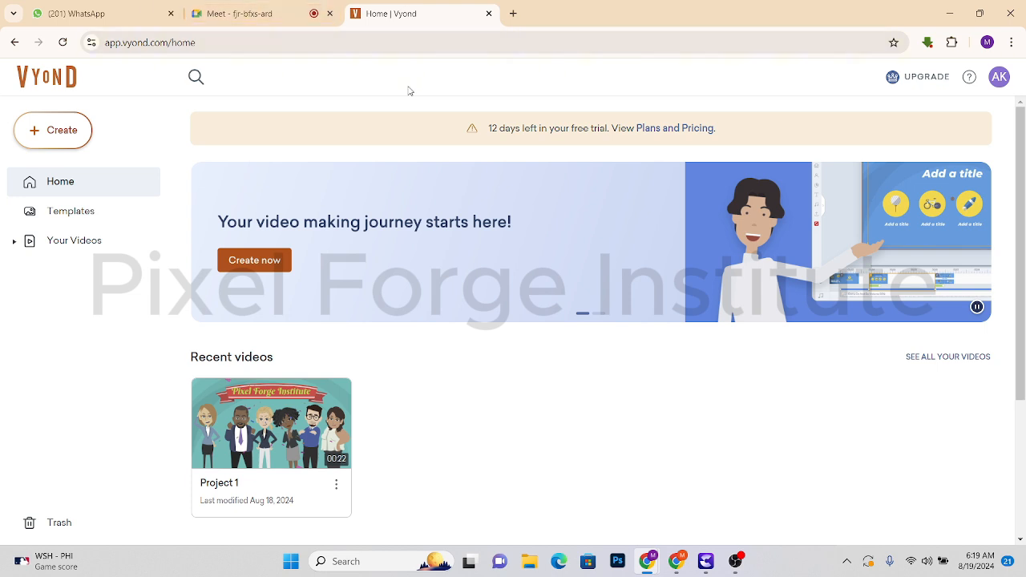
left_click(72, 133)
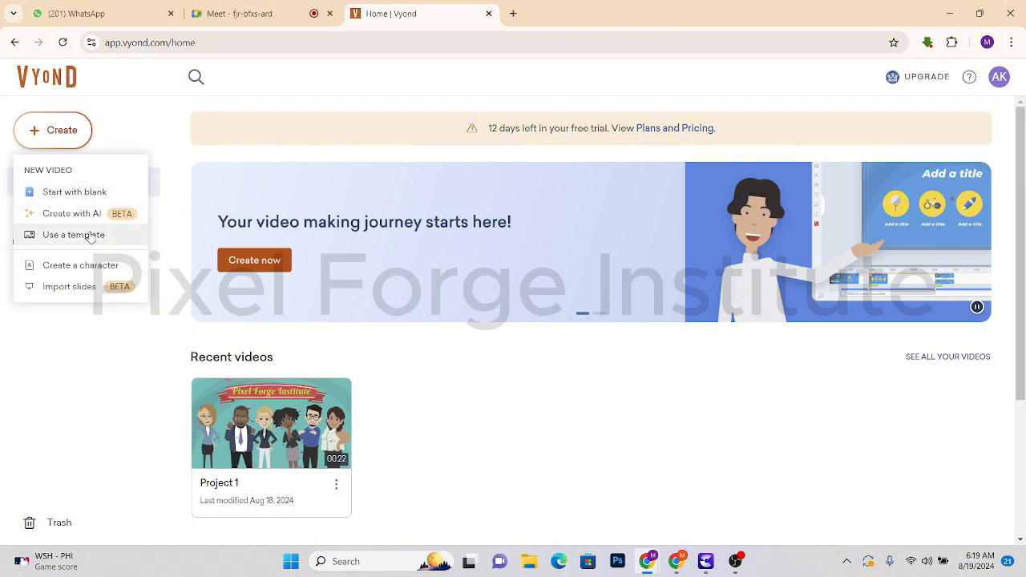
left_click(99, 198)
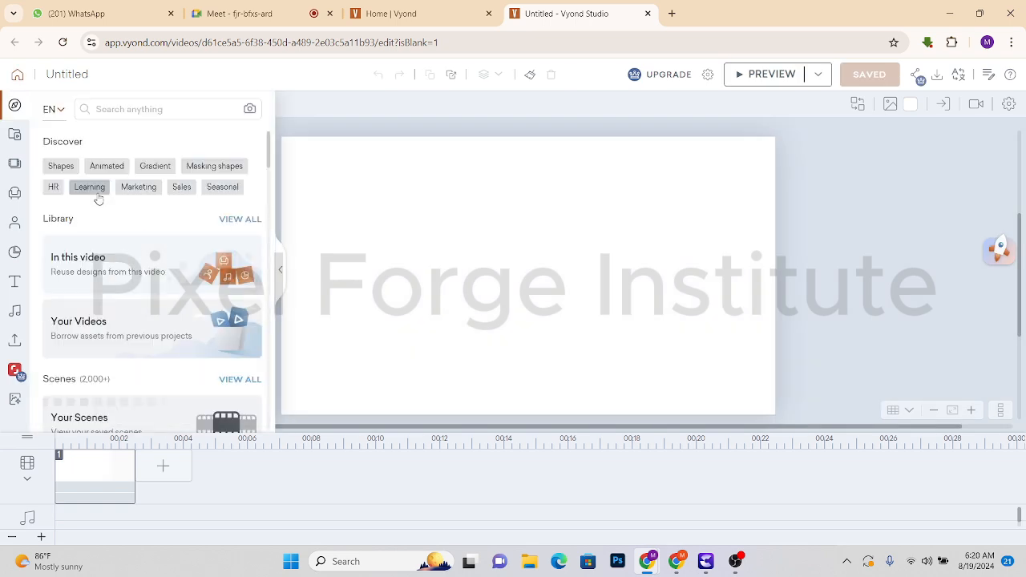
left_click(281, 274)
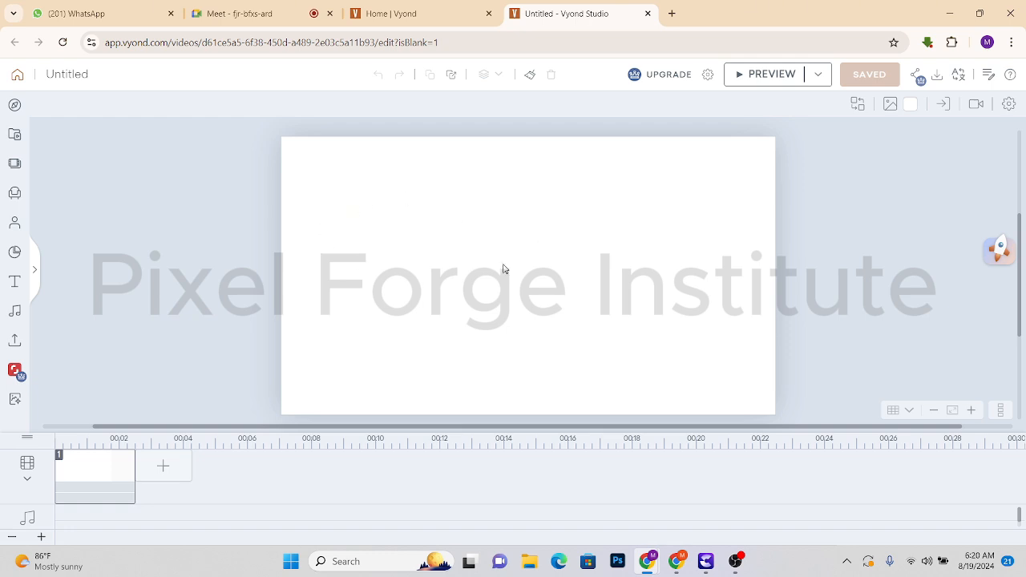
Browse the Casual category of the Business Friendly characters in the library.
left_click(14, 222)
left_click(135, 255)
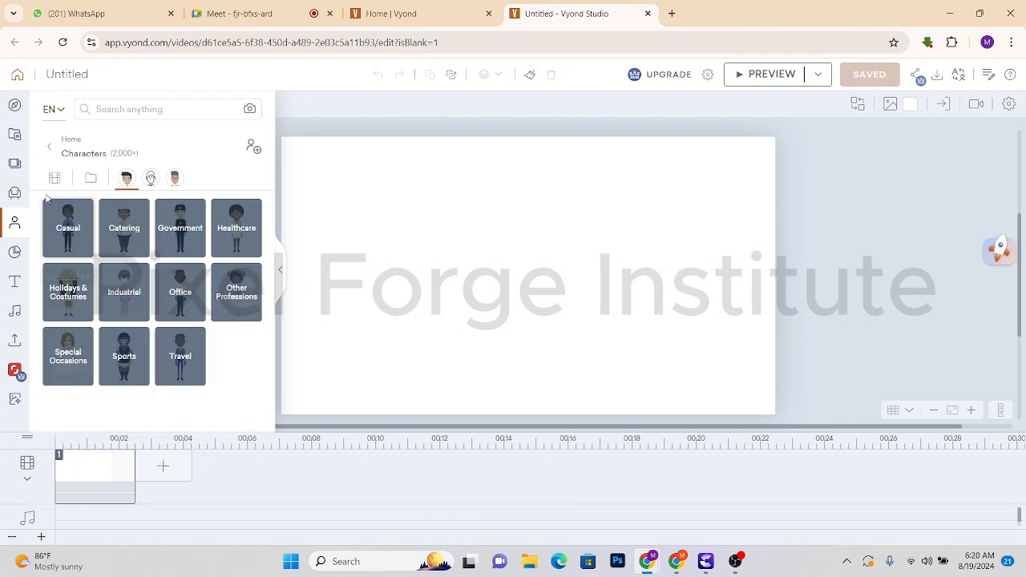
left_click(69, 232)
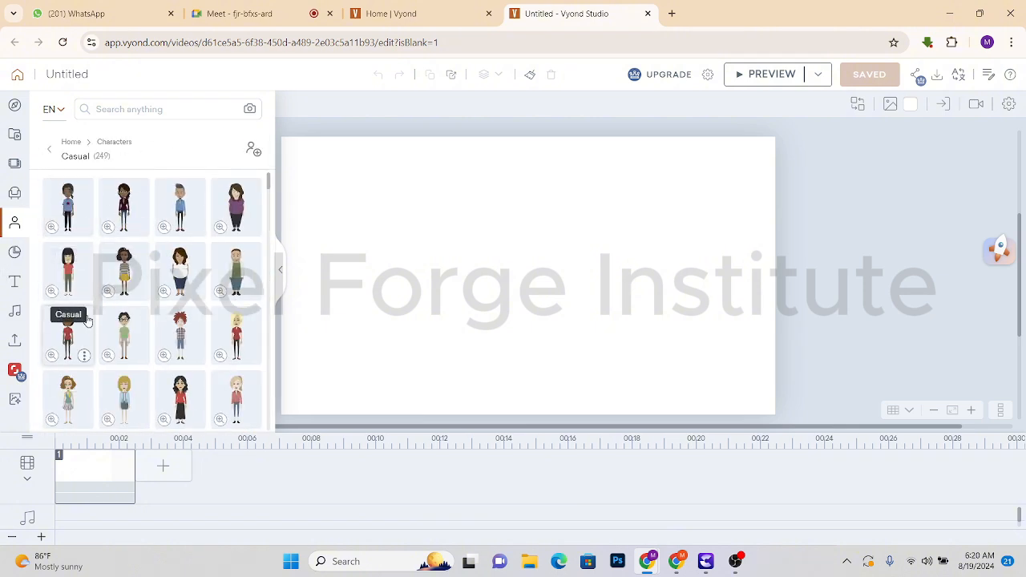
scroll(160, 321, "down", 5)
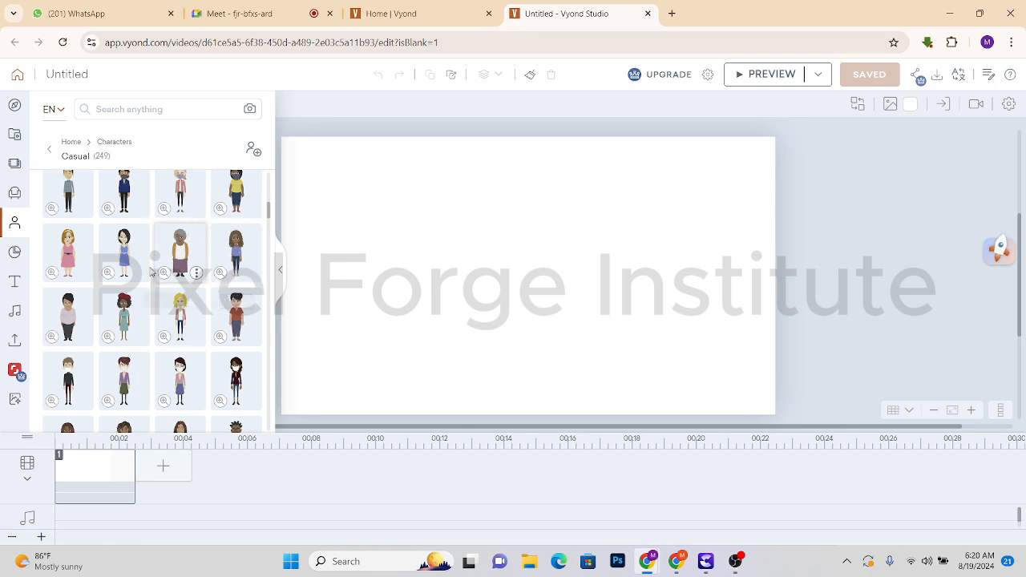
Start a new character in the Character Creator with the Business Friendly style, the male body type and the second build from the slimmest.
left_click(14, 231)
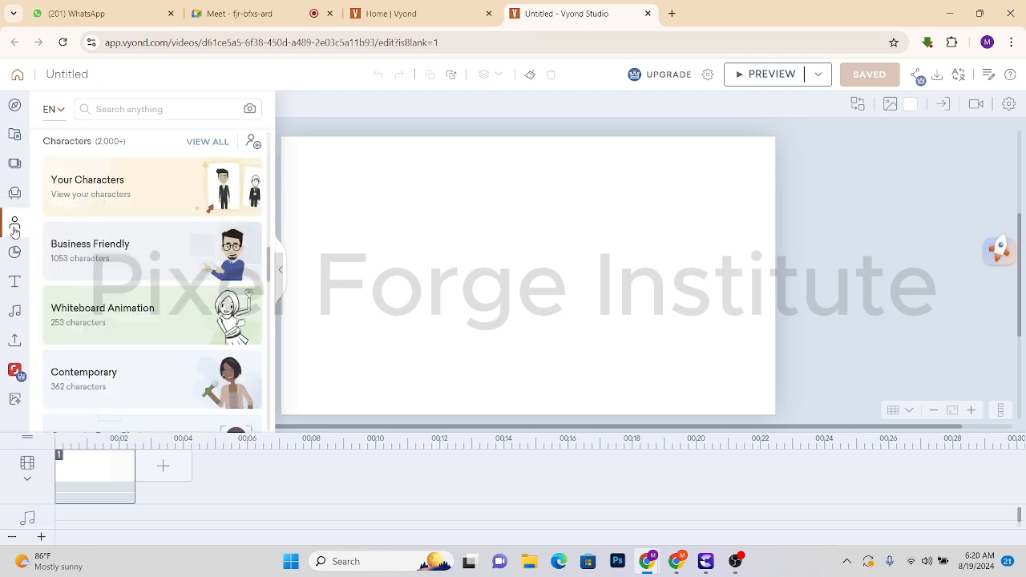
left_click(257, 147)
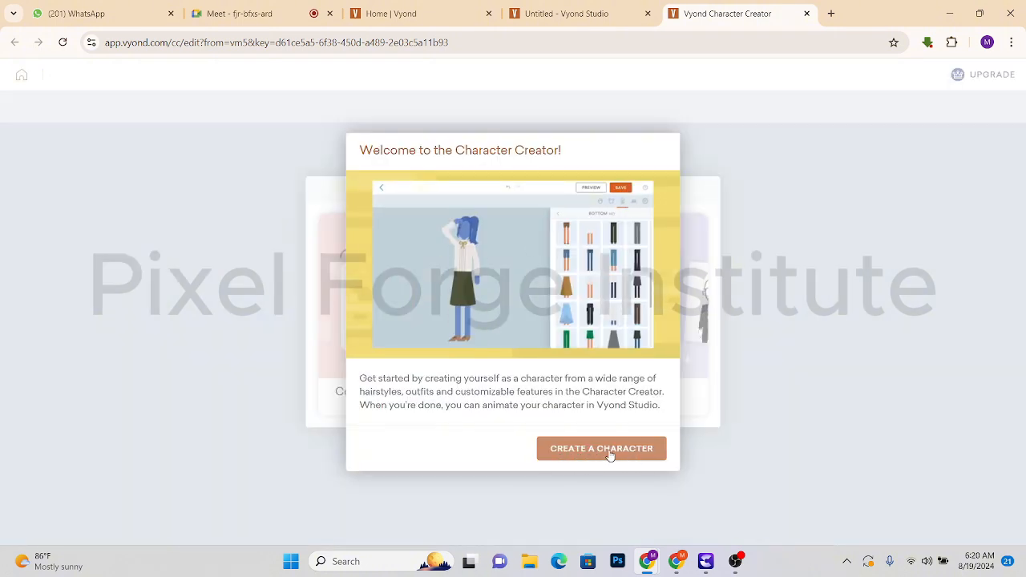
left_click(609, 452)
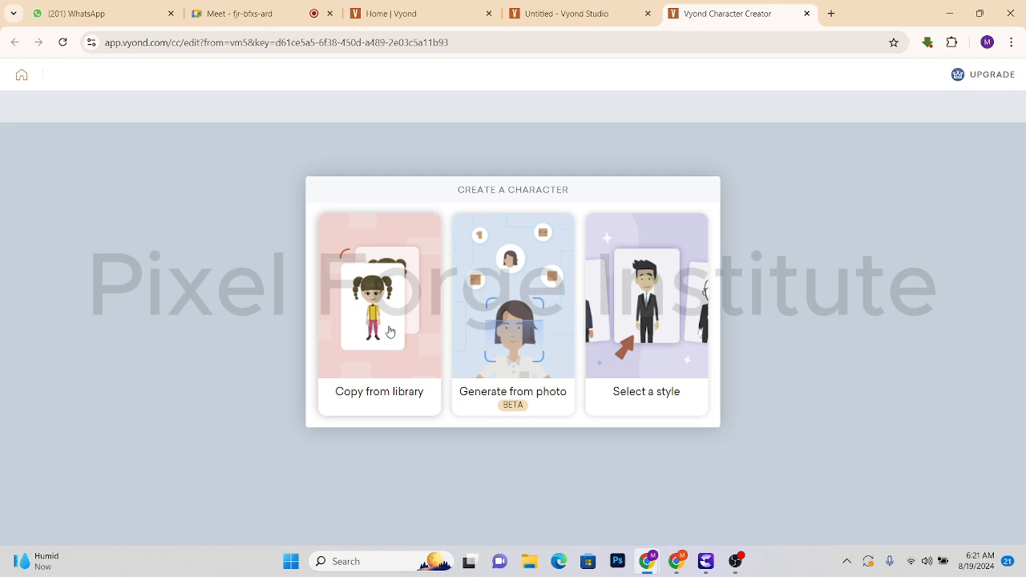
left_click(639, 339)
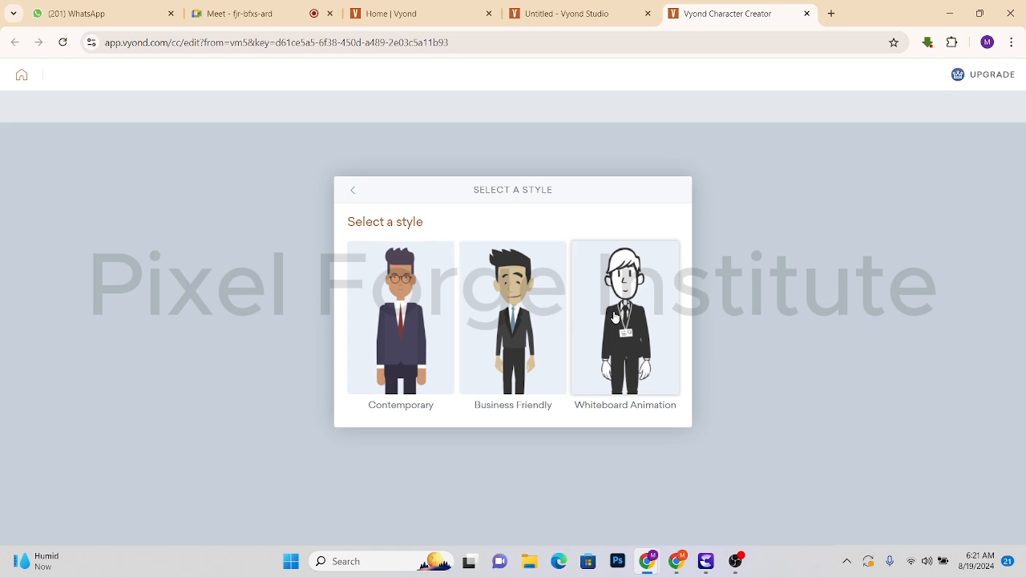
left_click(517, 358)
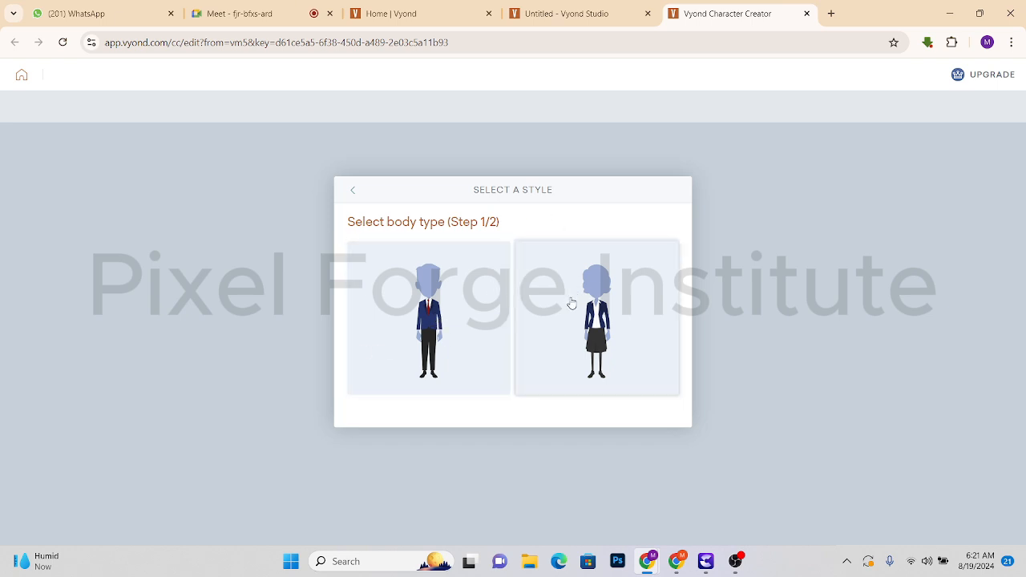
left_click(438, 306)
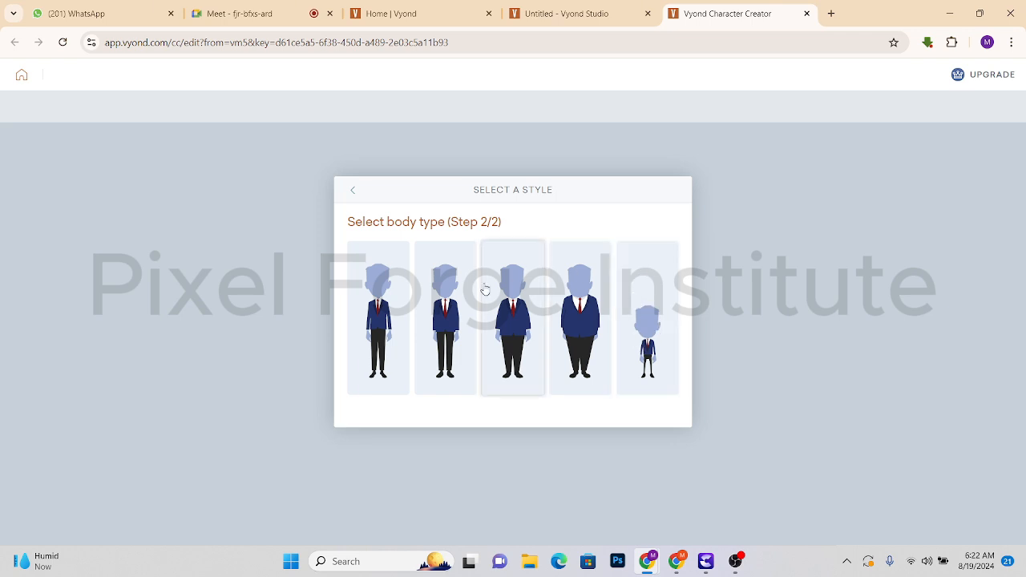
left_click(446, 322)
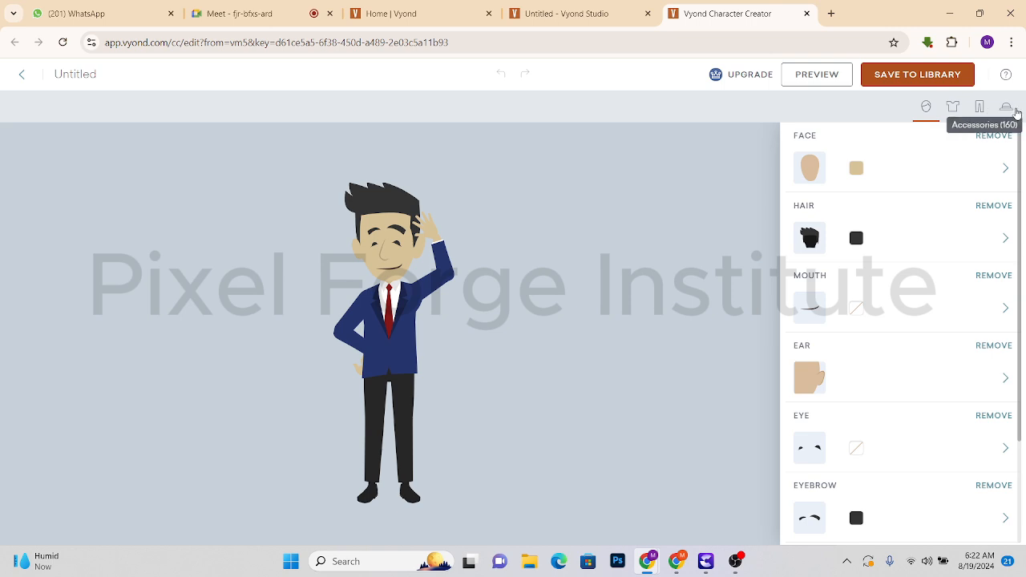
Review the character's editable head features, from face and hair down to nose and eyewear.
left_click(926, 110)
left_click(927, 108)
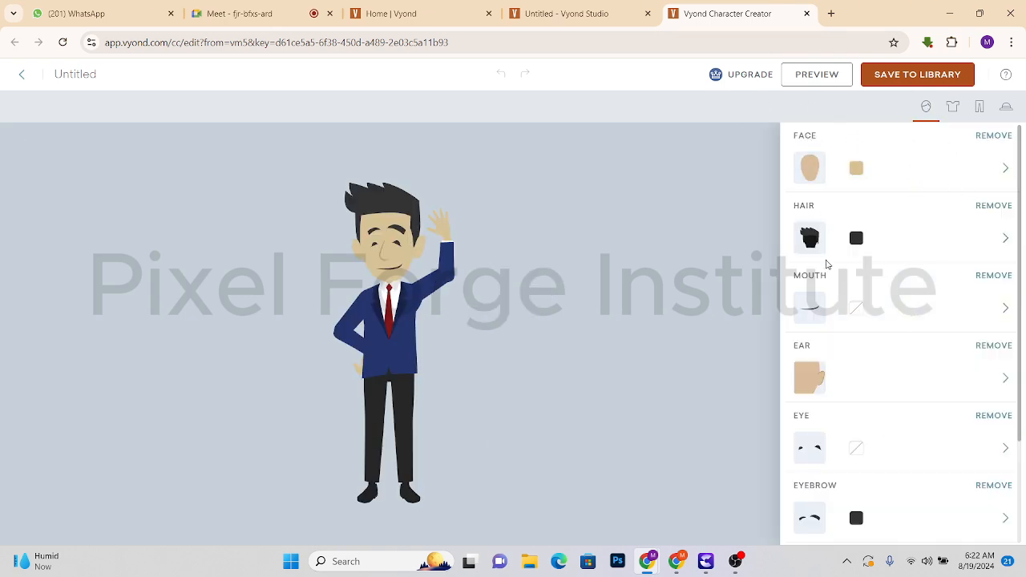
scroll(811, 365, "down", 1)
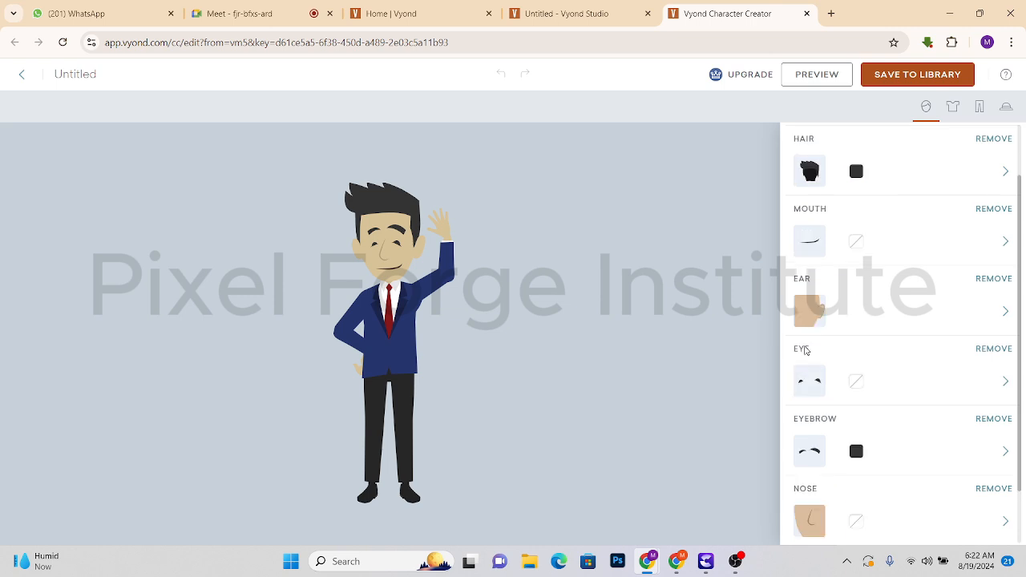
scroll(823, 422, "down", 1)
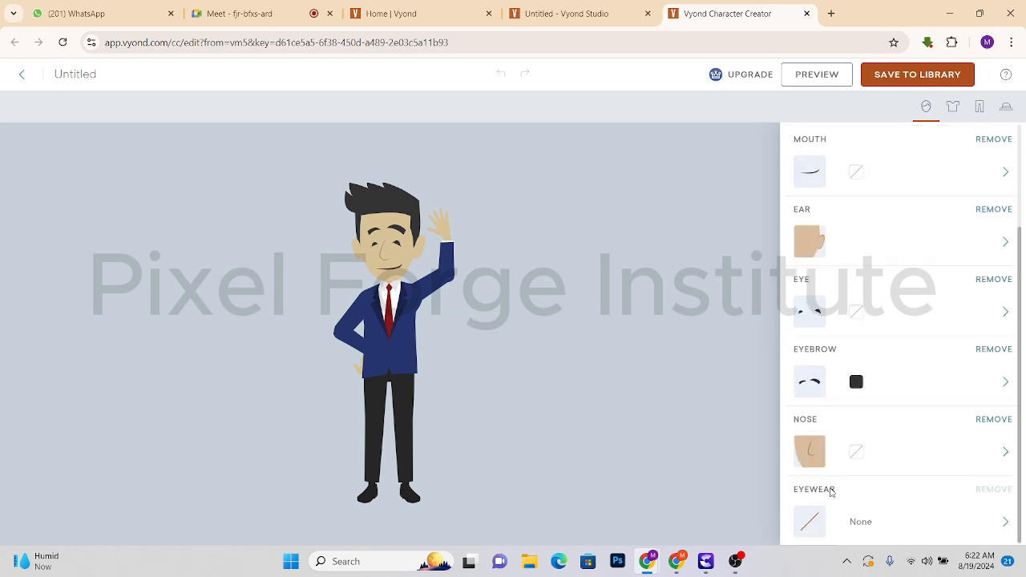
scroll(865, 385, "up", 2)
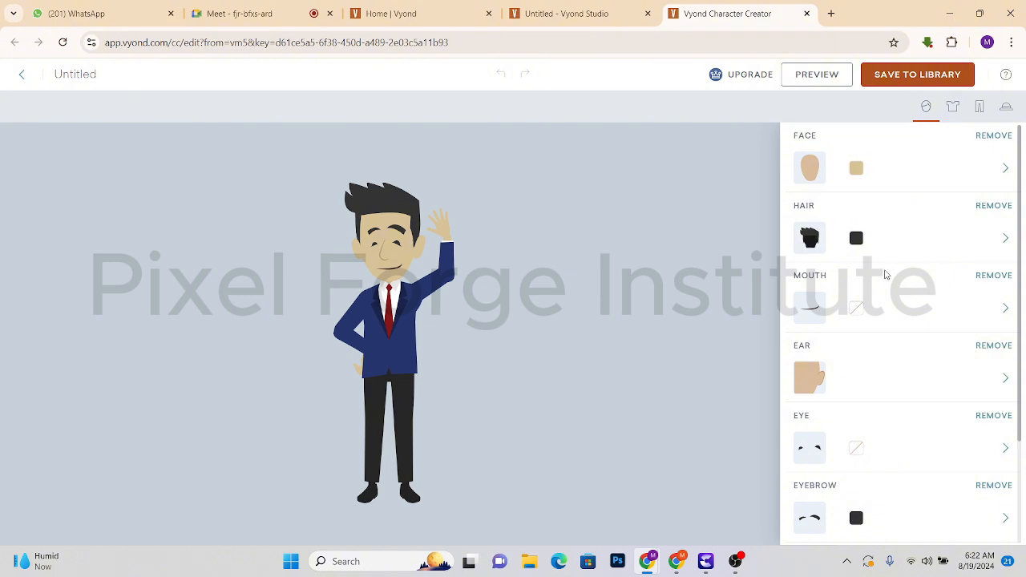
Examine the colour and style options for the character's face, hair and mouth.
left_click(858, 173)
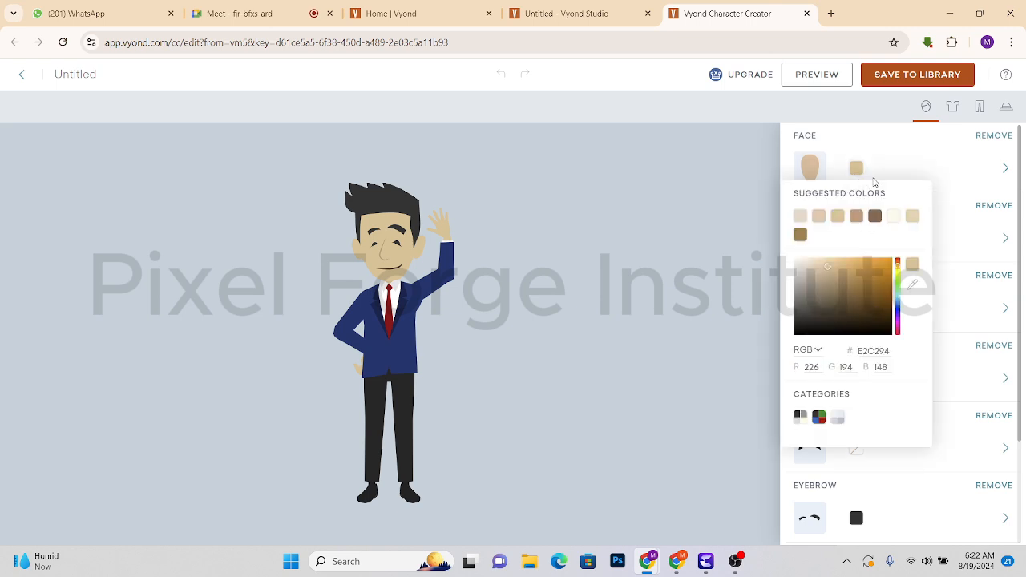
left_click(913, 143)
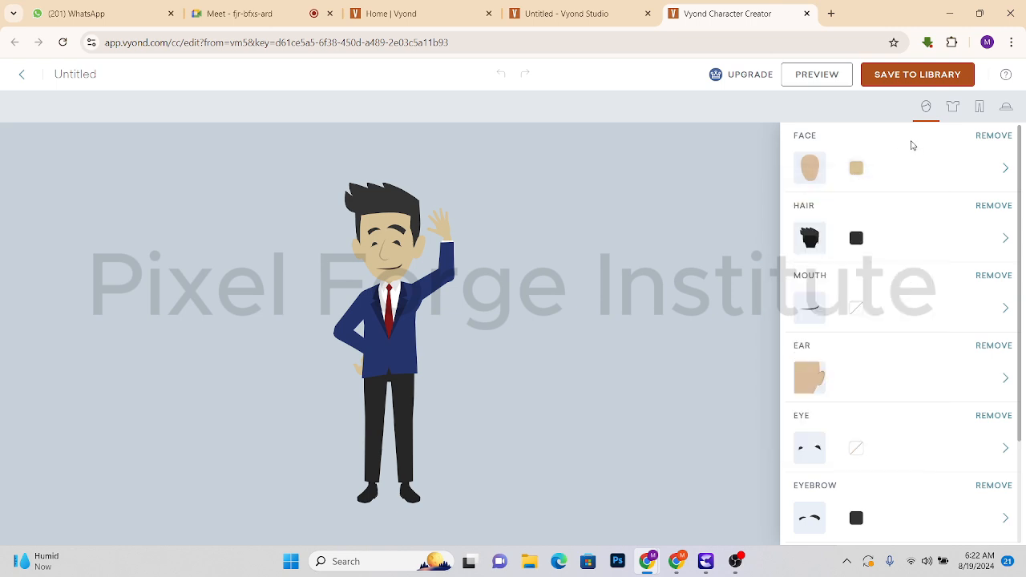
left_click(856, 238)
left_click(926, 218)
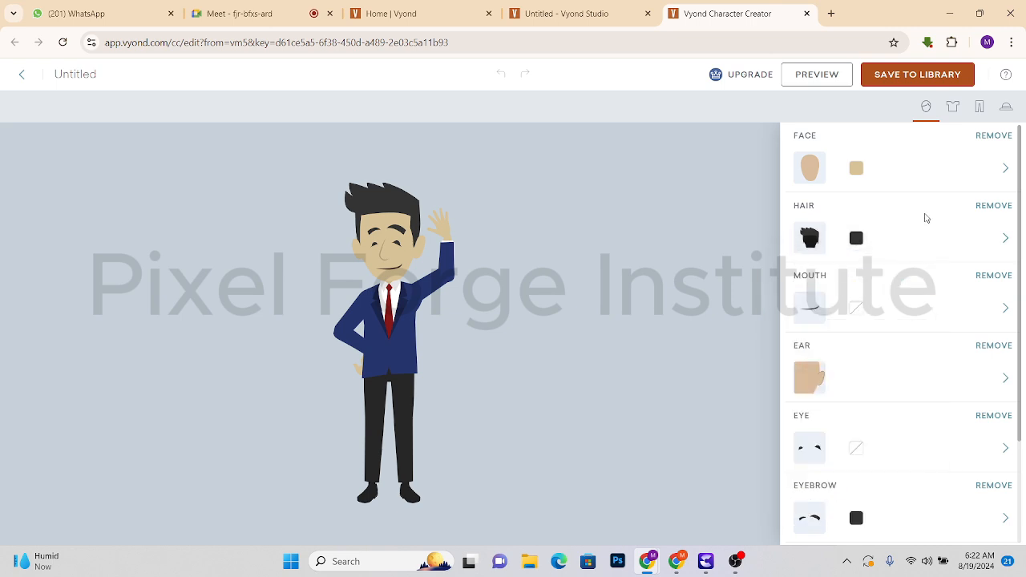
left_click(856, 311)
left_click(910, 256)
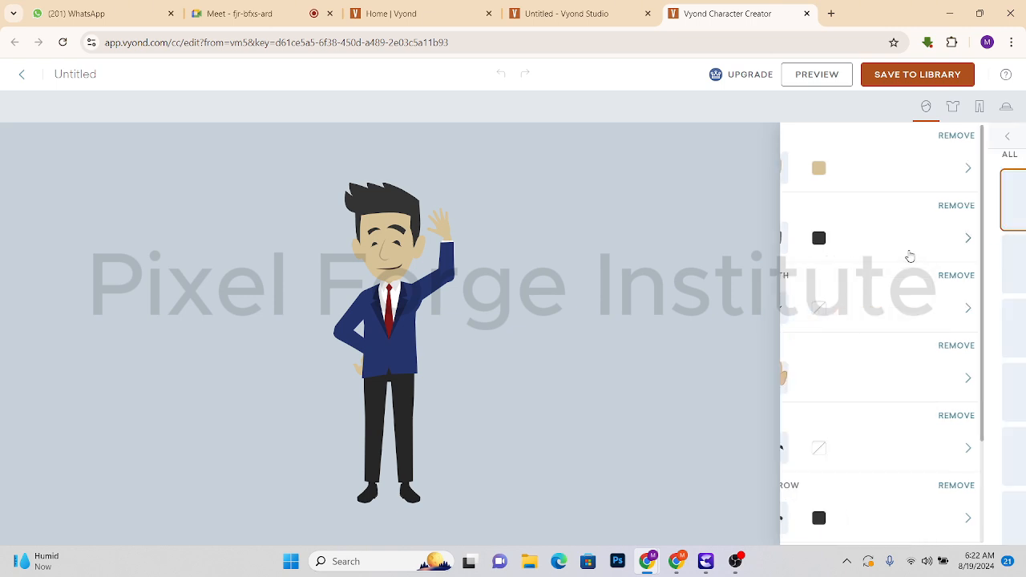
left_click(801, 142)
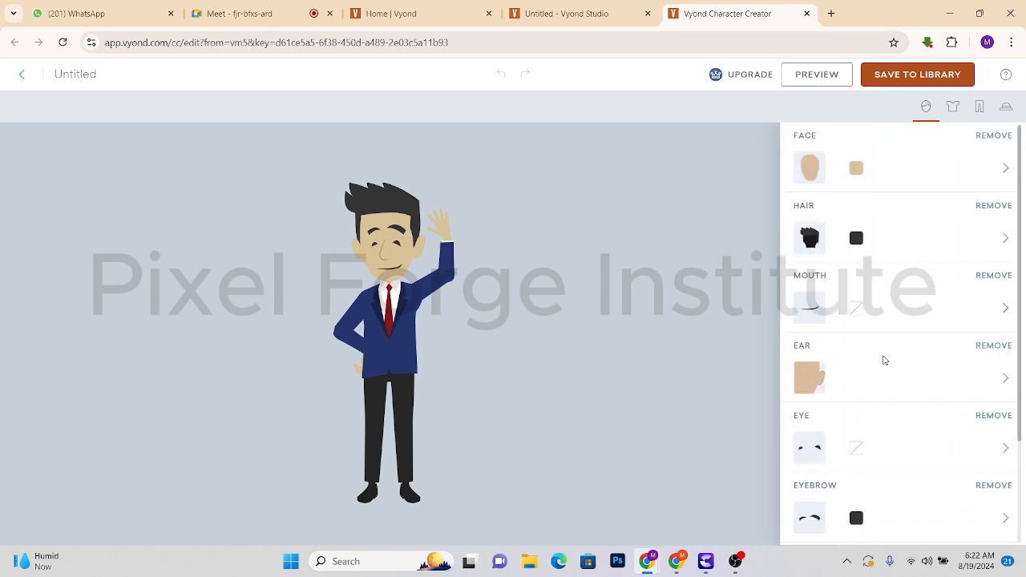
Change the character's face to the third shape in the first row, the squarer one with forehead lines.
scroll(883, 385, "down", 2)
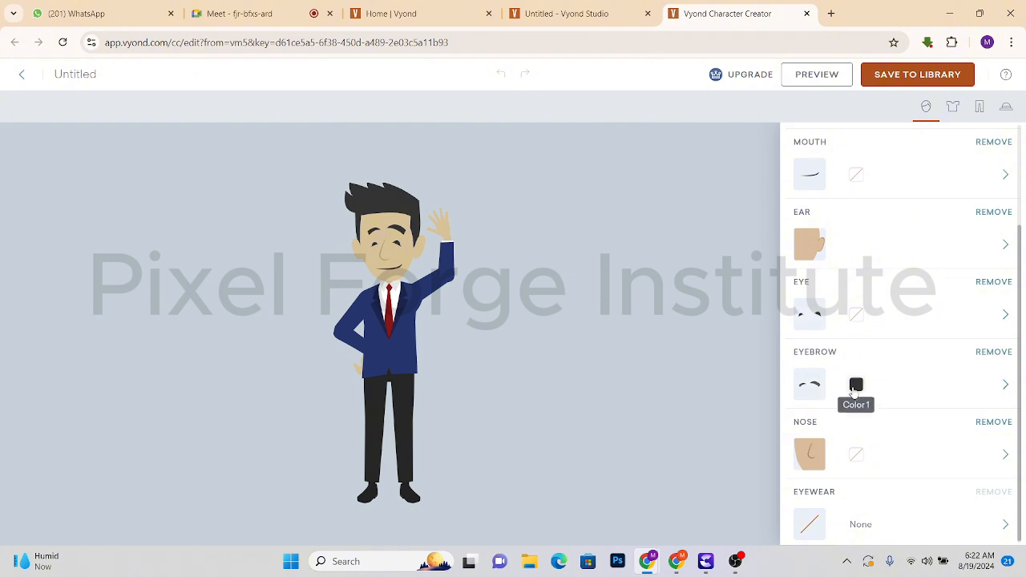
scroll(860, 385, "down", 1)
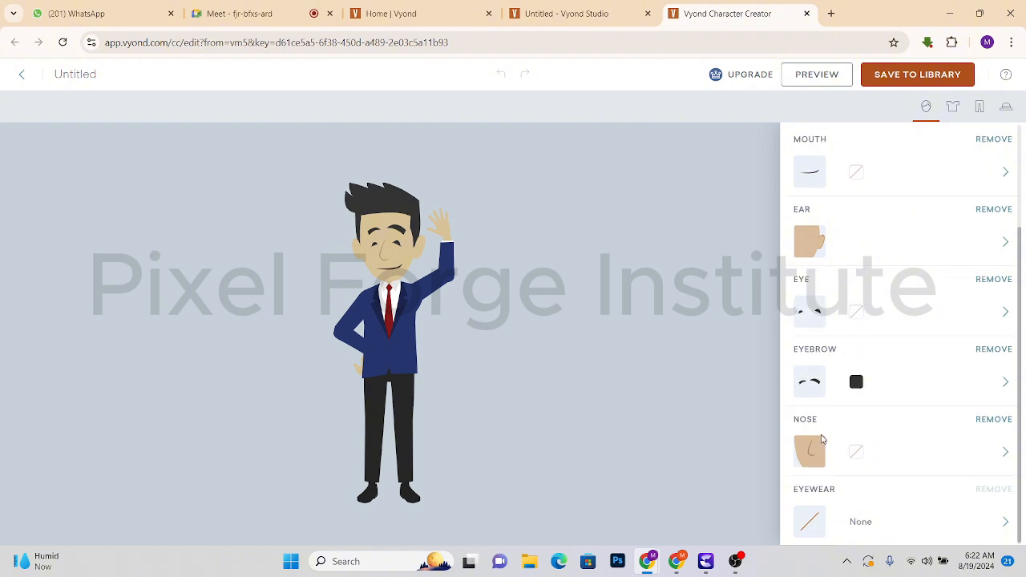
scroll(854, 517, "up", 2)
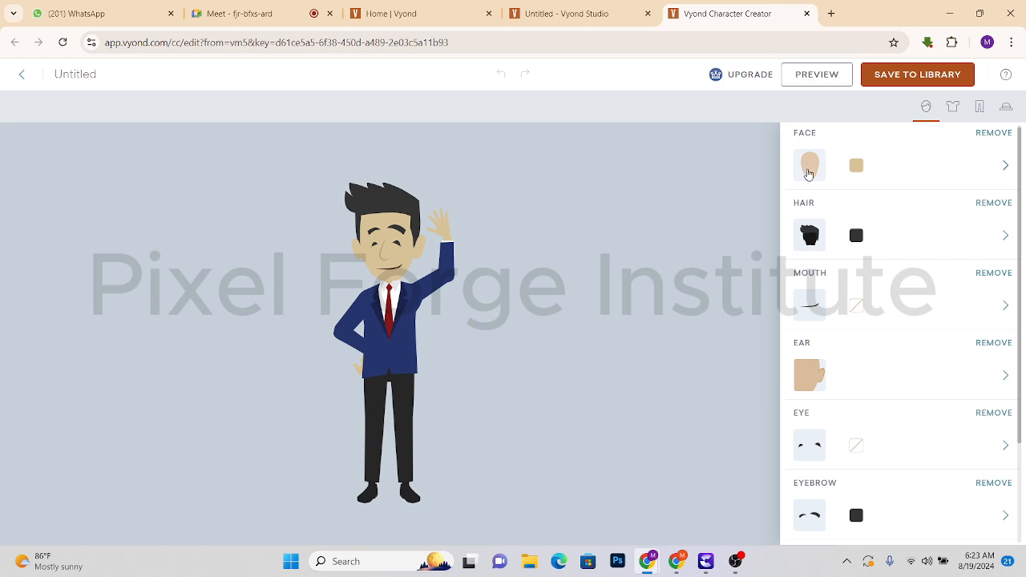
left_click(808, 174)
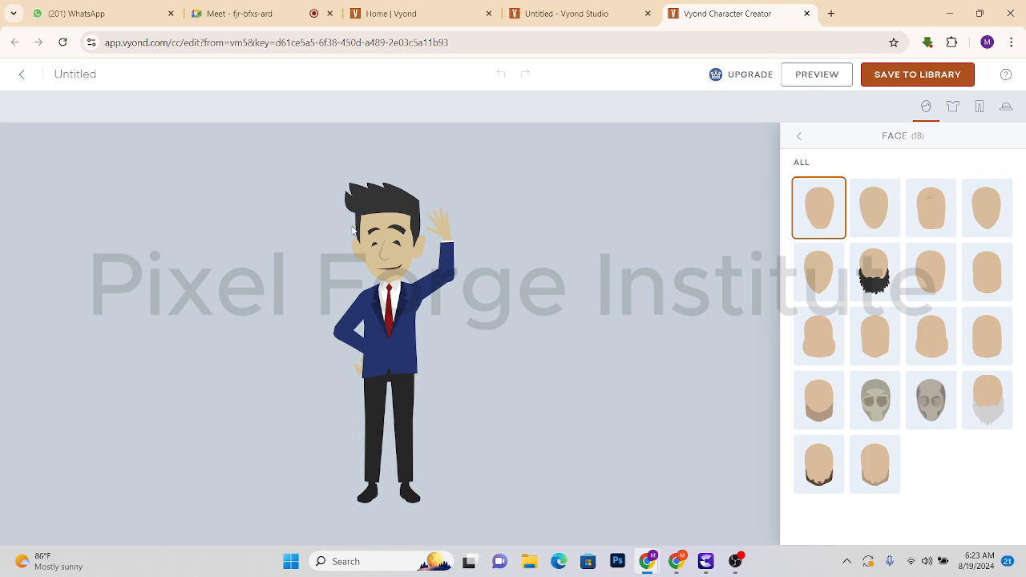
left_click(937, 226)
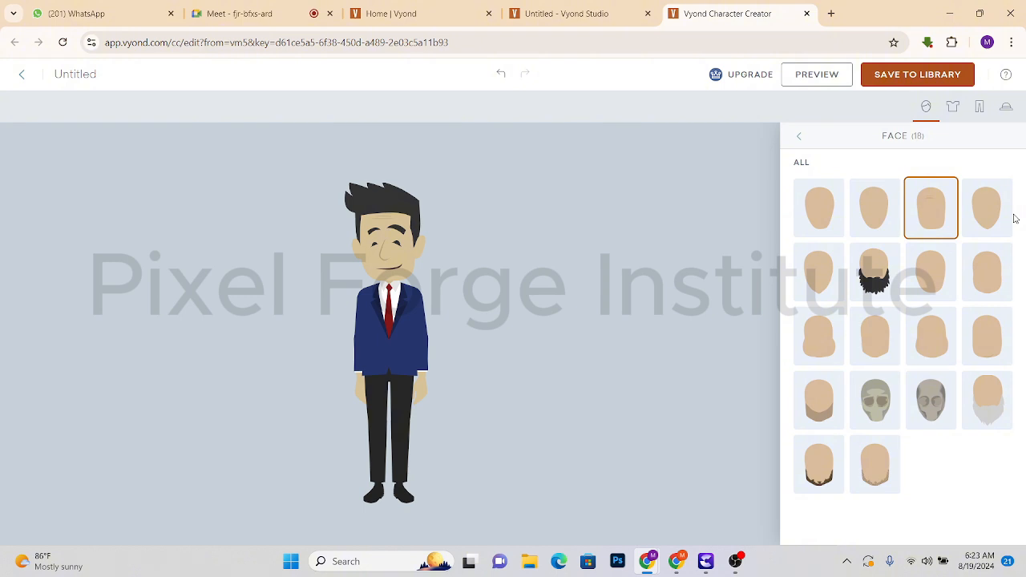
Try other face shapes, including skull and bearded ones, and settle on the first face in the first row.
left_click(940, 288)
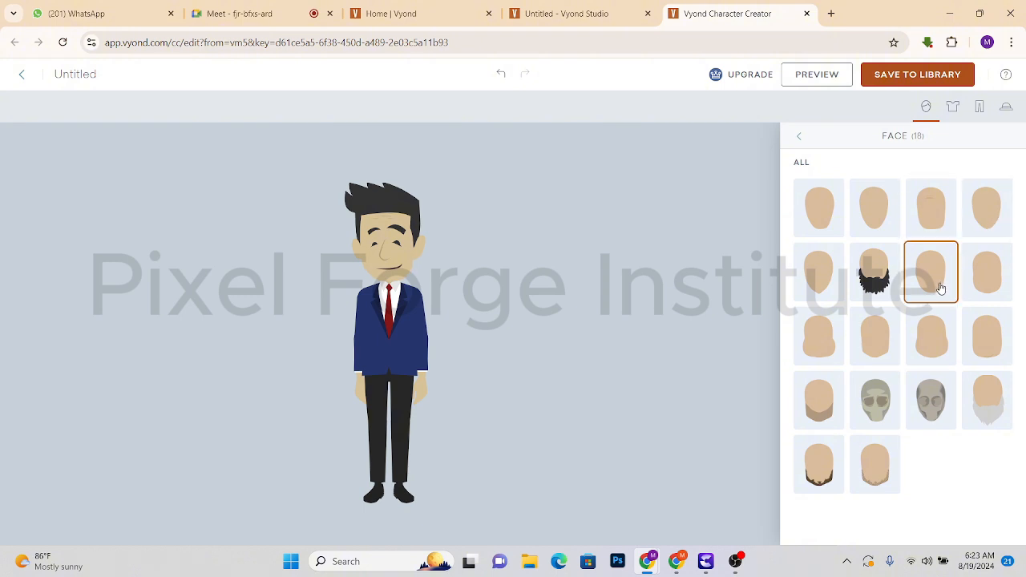
left_click(932, 363)
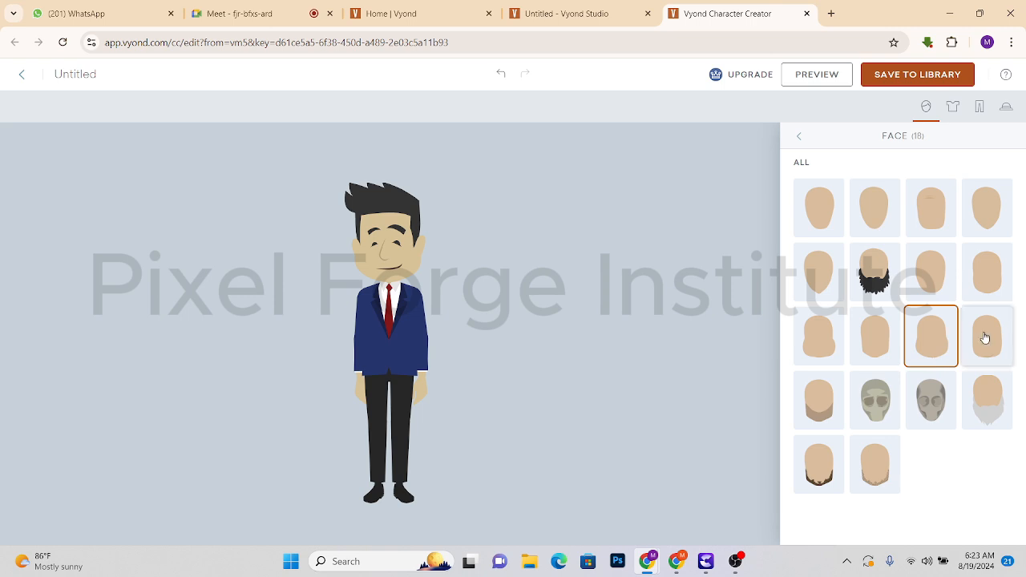
left_click(951, 411)
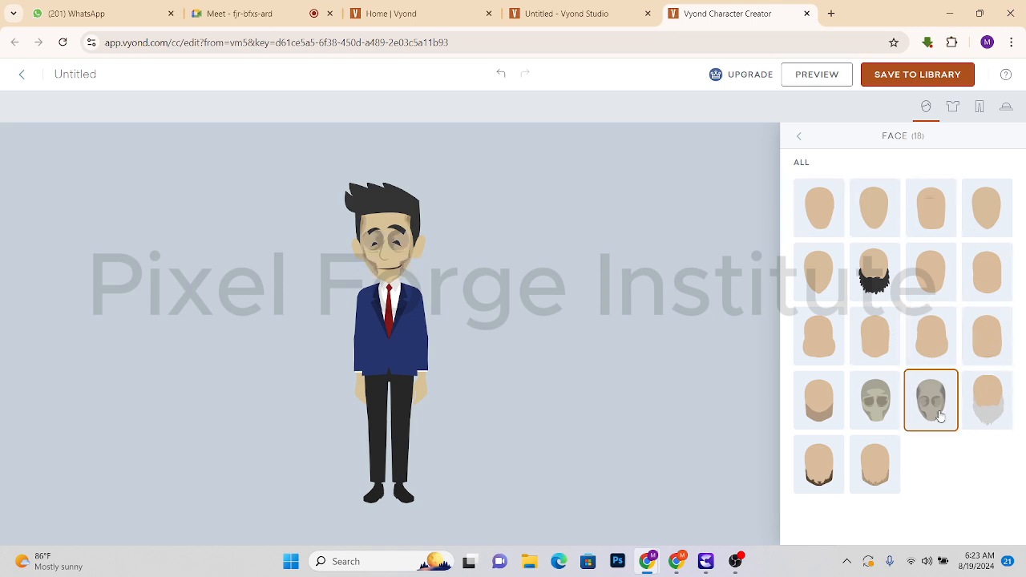
left_click(894, 413)
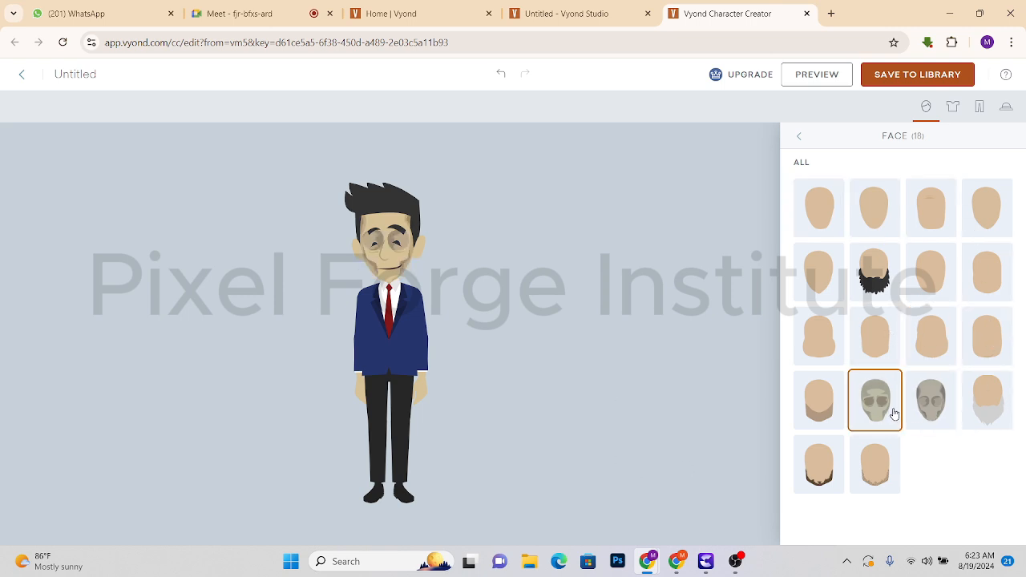
left_click(988, 415)
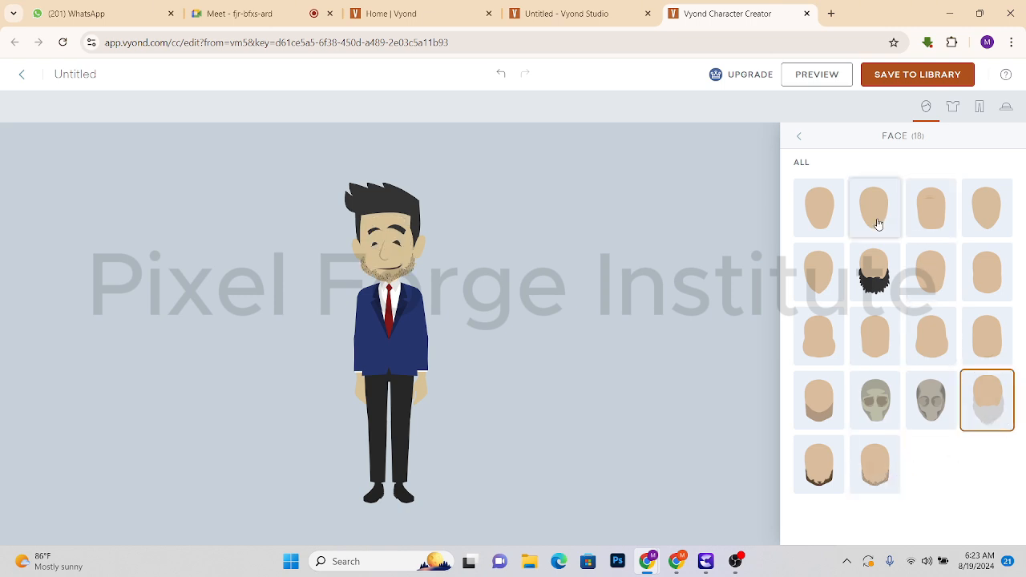
left_click(826, 215)
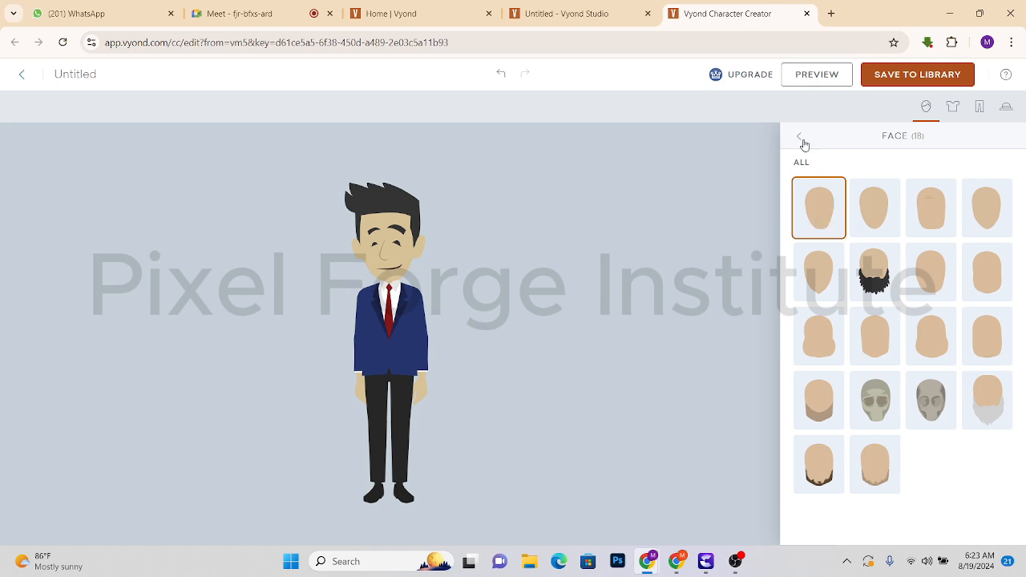
left_click(799, 139)
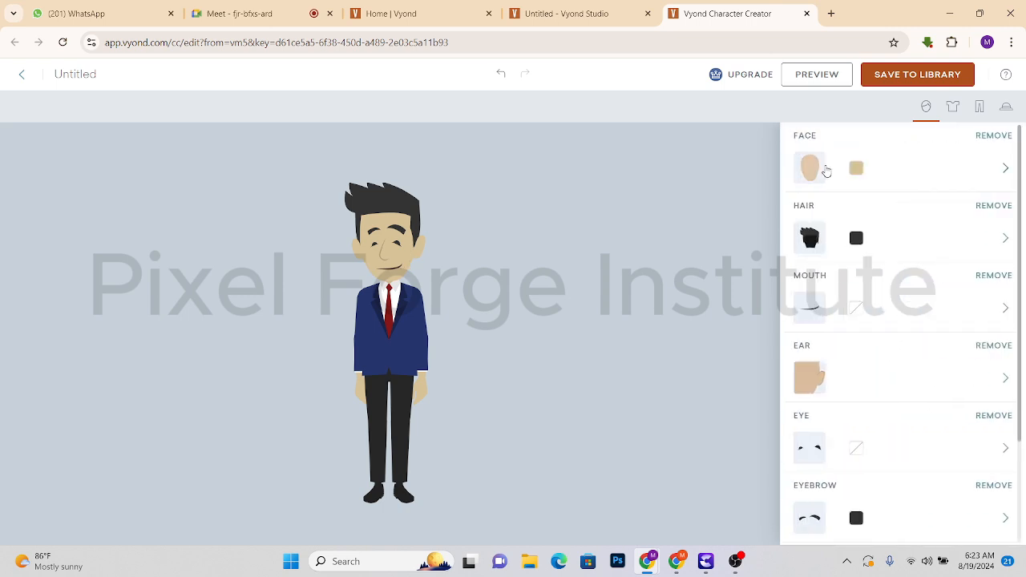
Try the brown 8D6850 and cream FFF9EC skin colours on the face, and return it to tan E2C294.
left_click(854, 169)
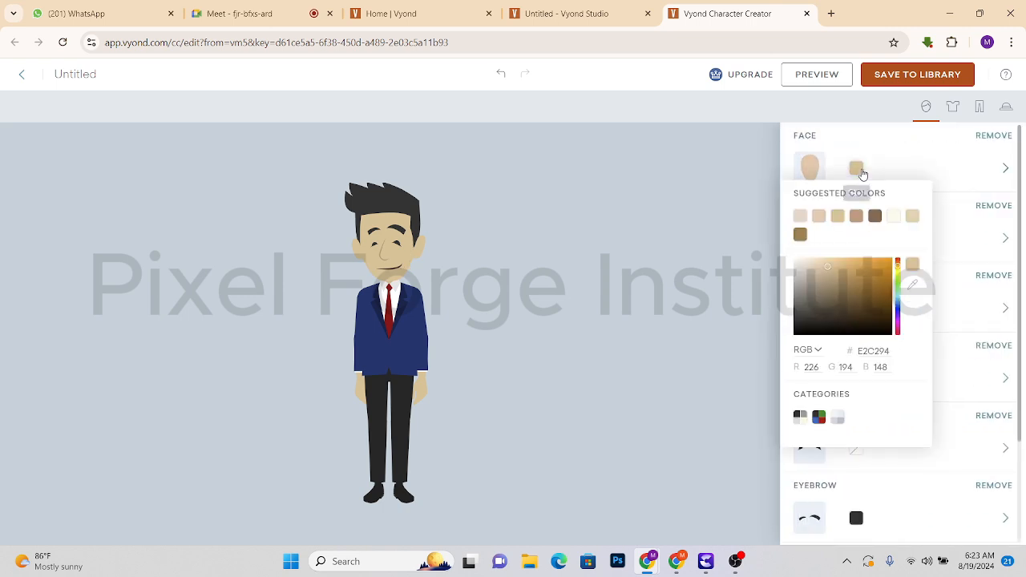
left_click(874, 217)
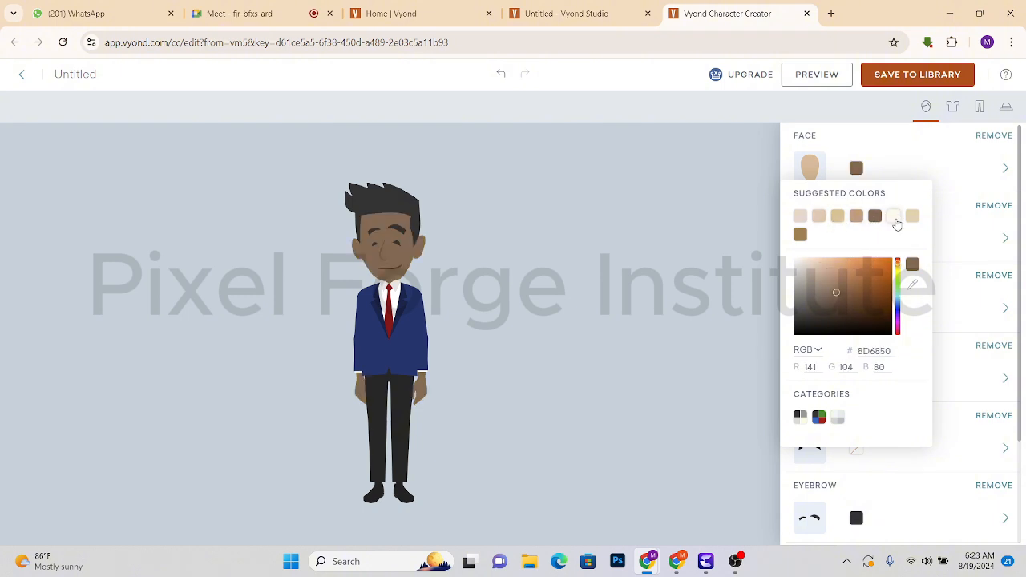
left_click(894, 217)
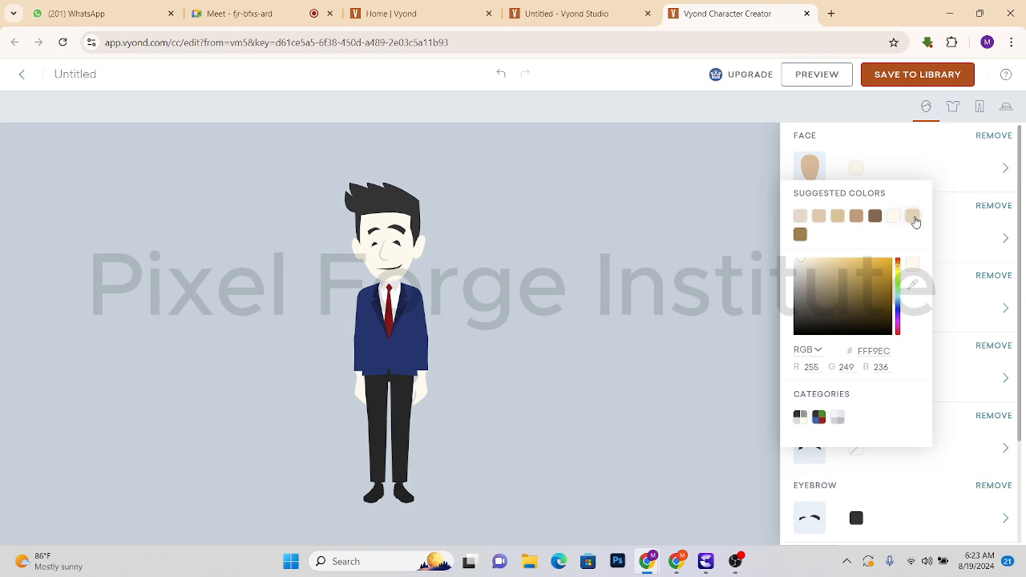
left_click(838, 216)
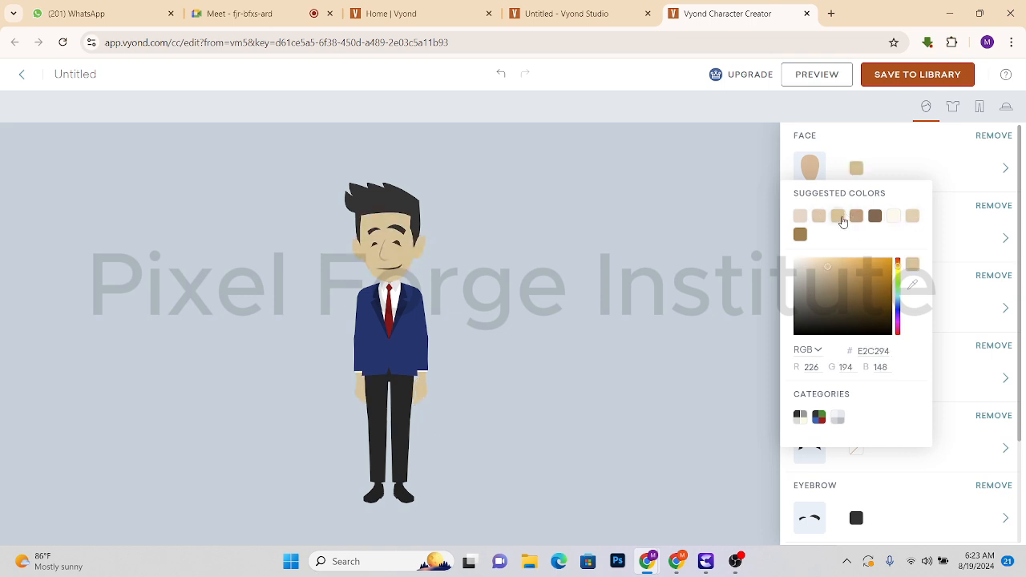
left_click(911, 154)
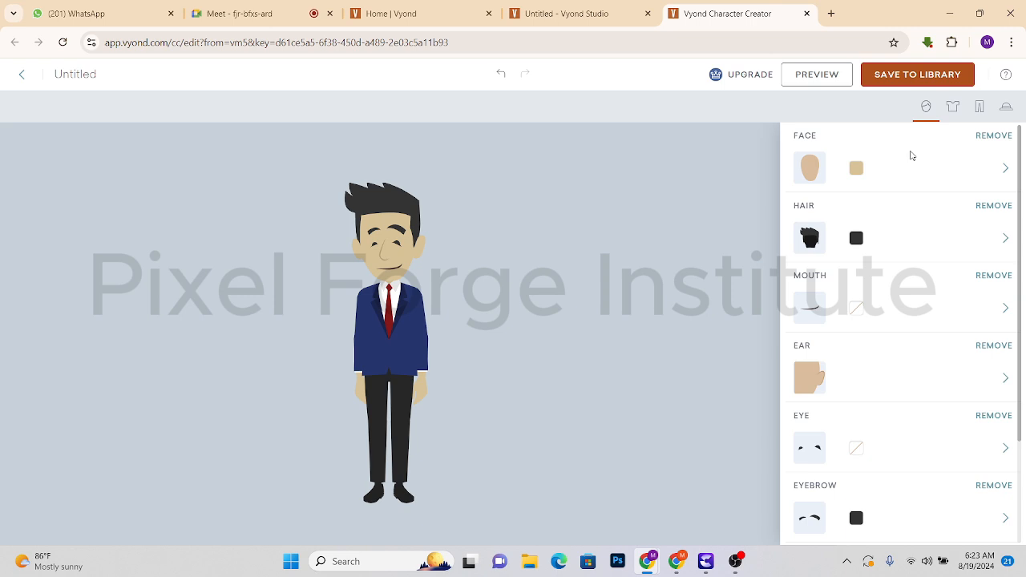
Try several short, long and hat-covered hairstyles on the character.
left_click(808, 234)
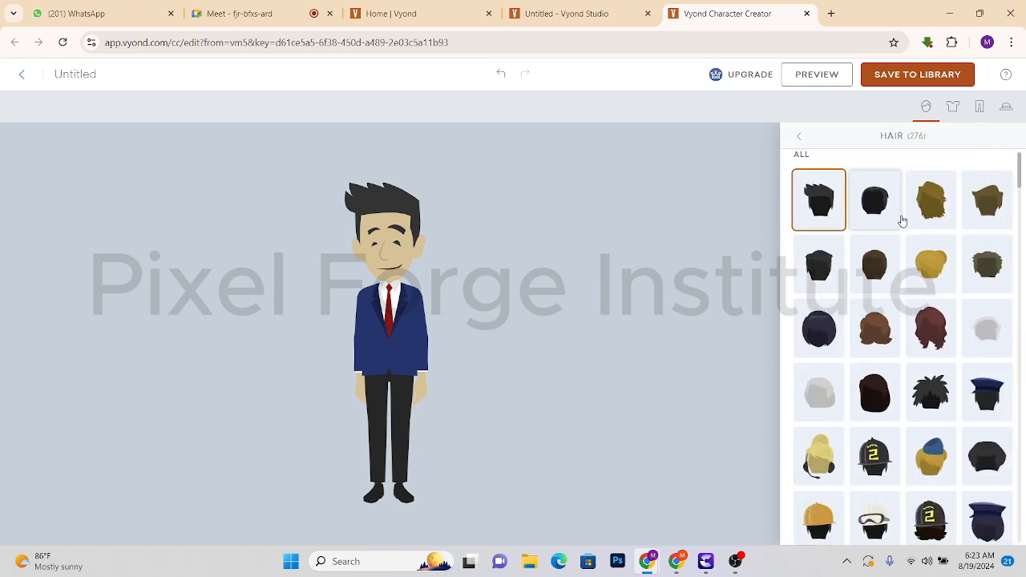
left_click(949, 203)
left_click(986, 202)
left_click(931, 265)
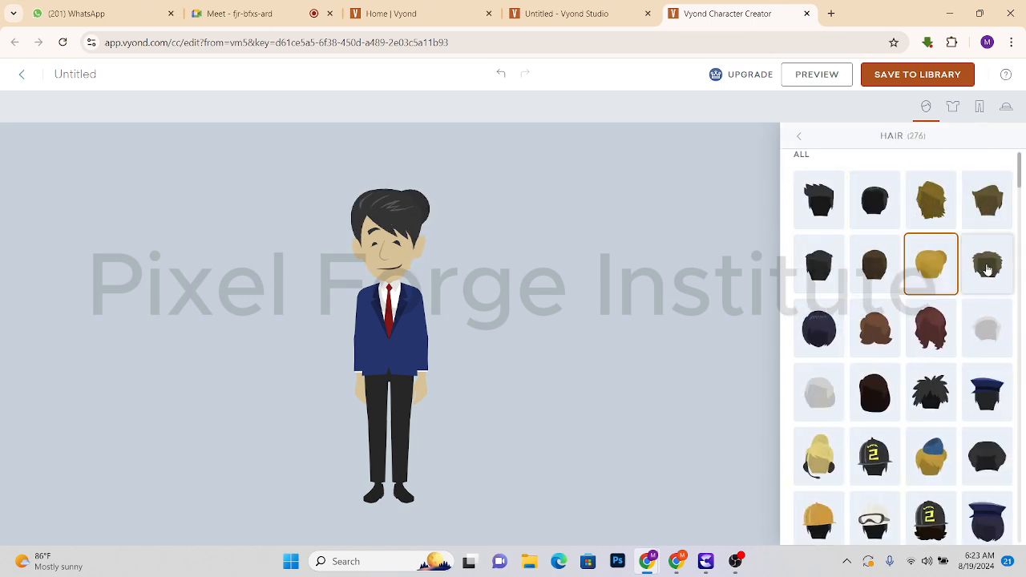
left_click(986, 264)
left_click(874, 264)
left_click(930, 329)
scroll(935, 345, "down", 4)
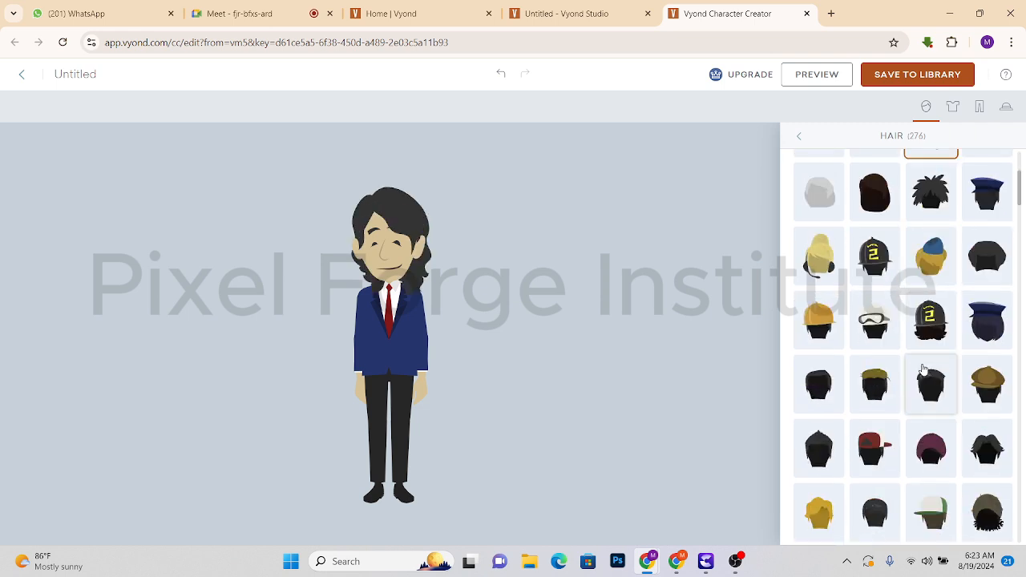
left_click(874, 319)
left_click(930, 314)
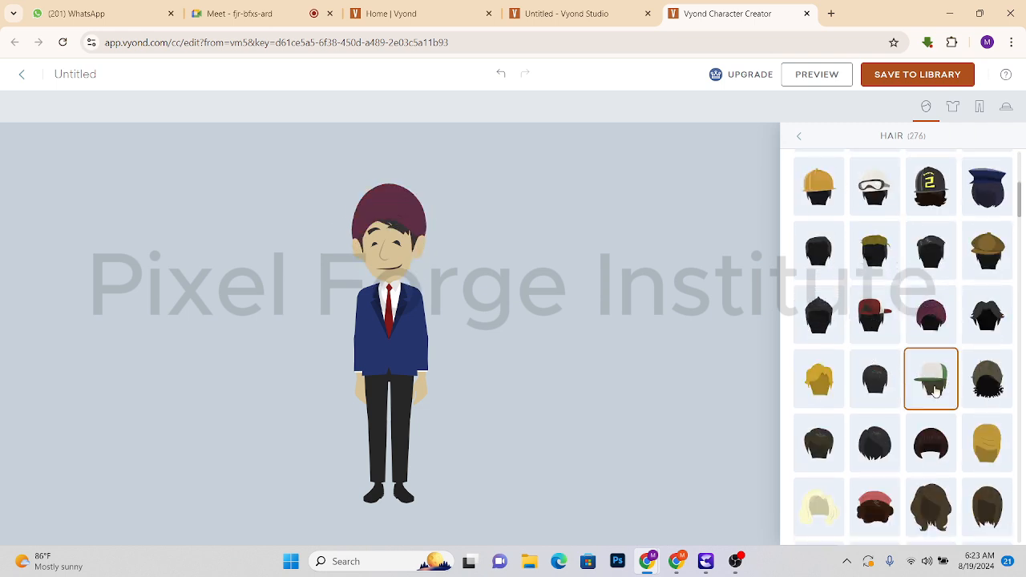
Give the character the short black hair with a pointed spiky top and browse the remaining hairstyles.
left_click(875, 378)
left_click(818, 314)
scroll(862, 361, "down", 8)
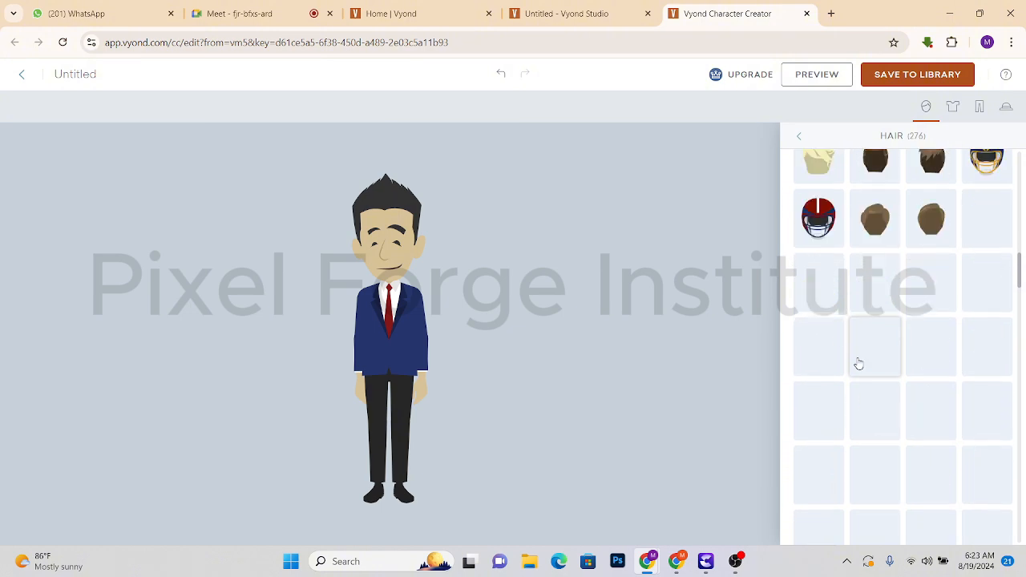
scroll(866, 356, "down", 15)
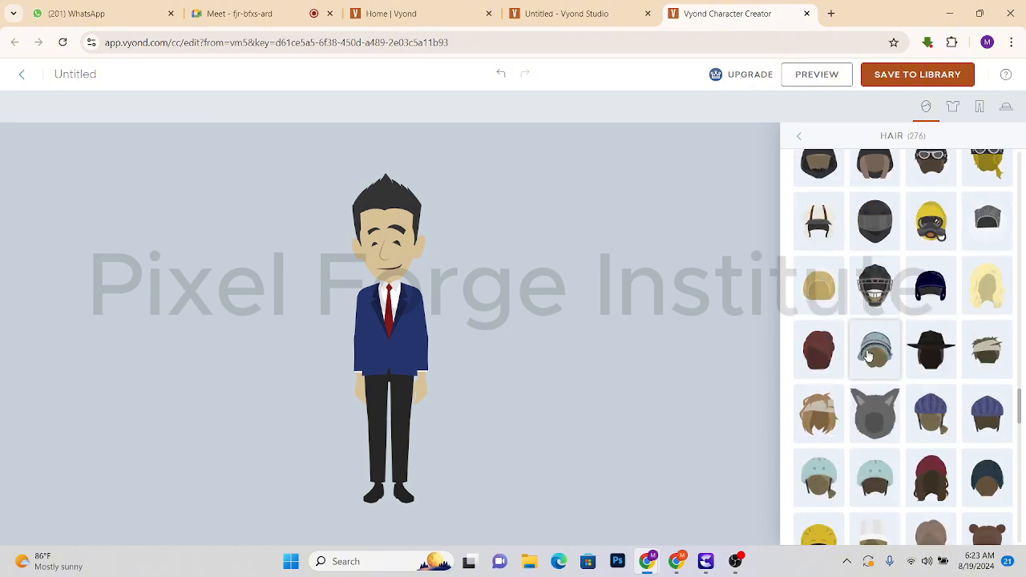
scroll(868, 355, "down", 8)
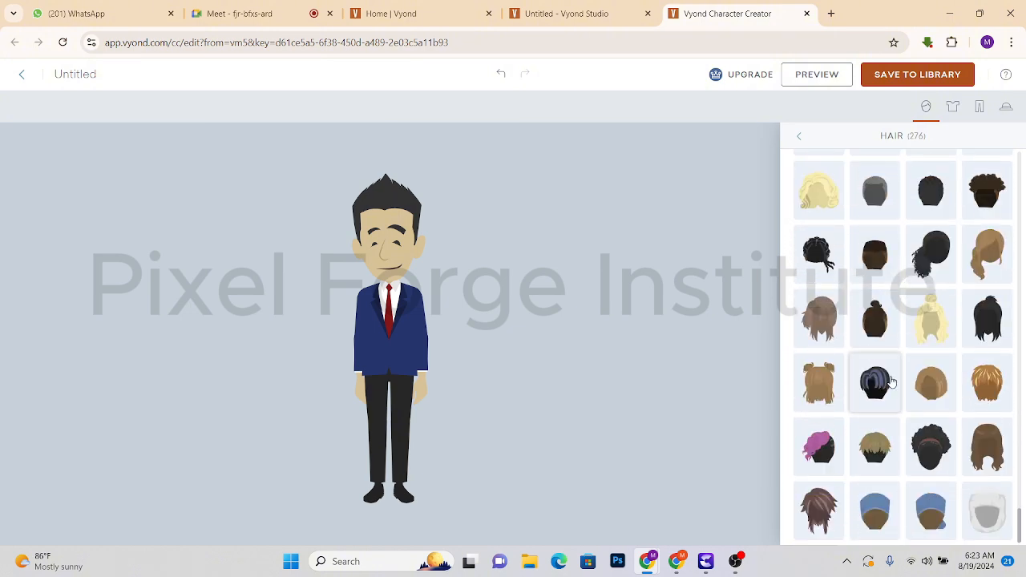
scroll(992, 346, "up", 15)
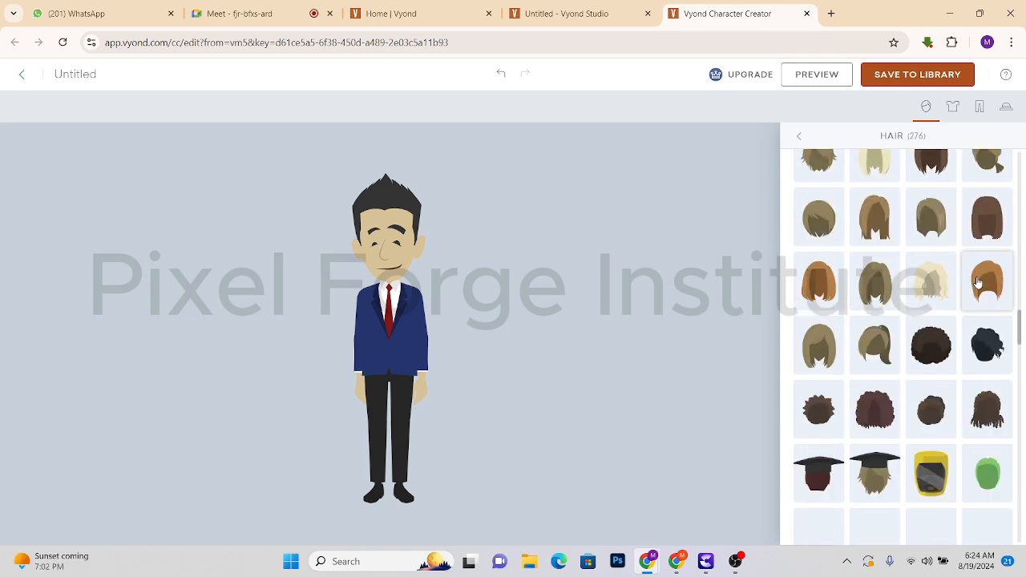
left_click(799, 138)
Colour the hair golden blond with the suggested colour CD9A31.
left_click(856, 238)
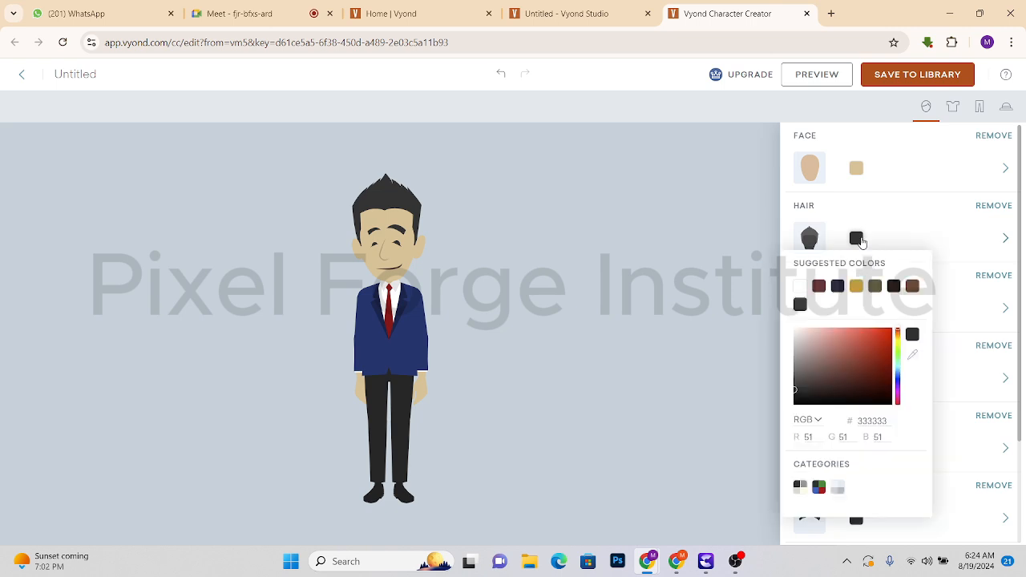
left_click(857, 286)
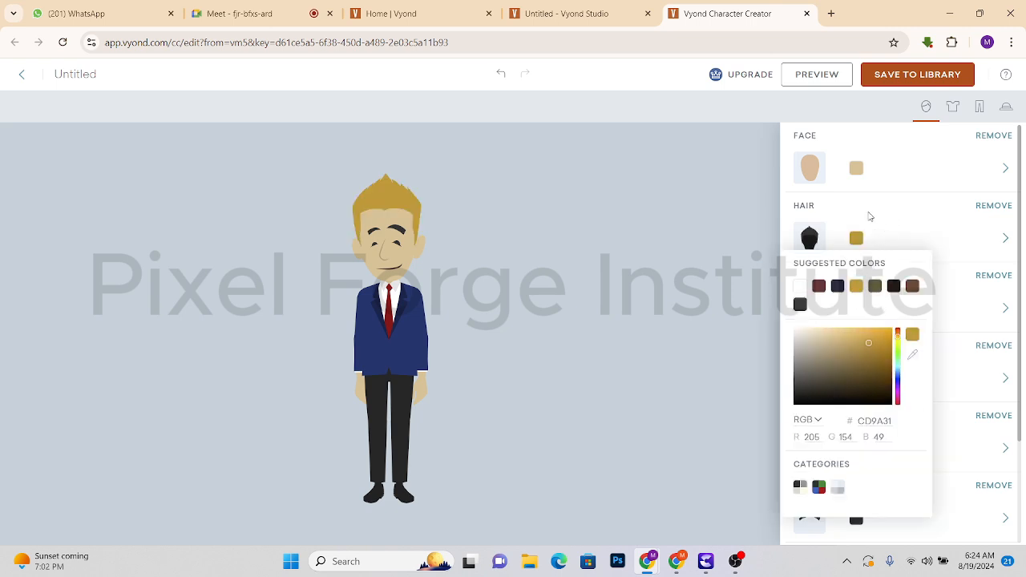
left_click(871, 220)
Try toothy, red-lipped and creased mouths, and settle on the thin closed mouth with a short line beneath it.
left_click(806, 311)
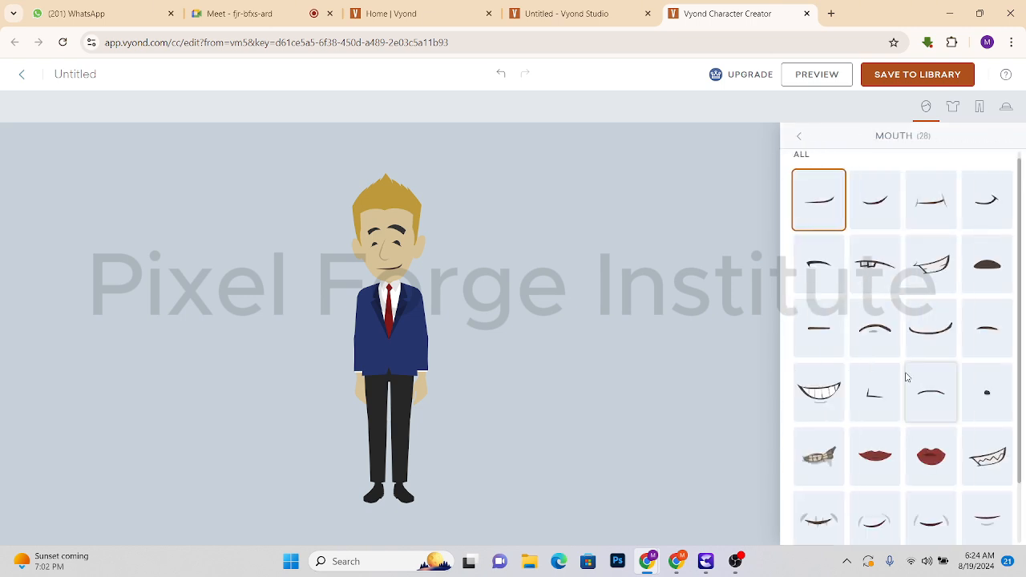
left_click(945, 214)
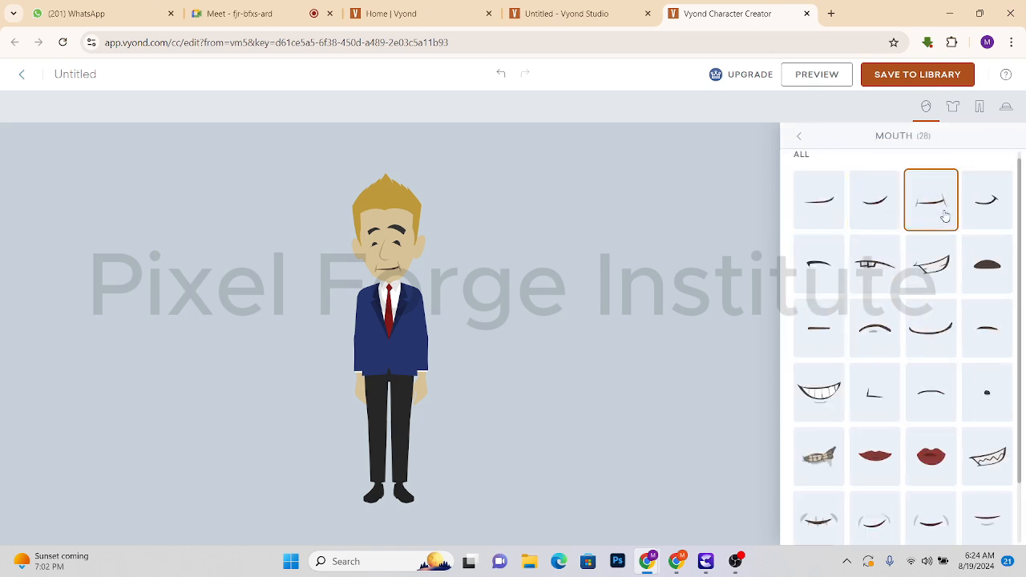
left_click(937, 280)
scroll(932, 310, "down", 1)
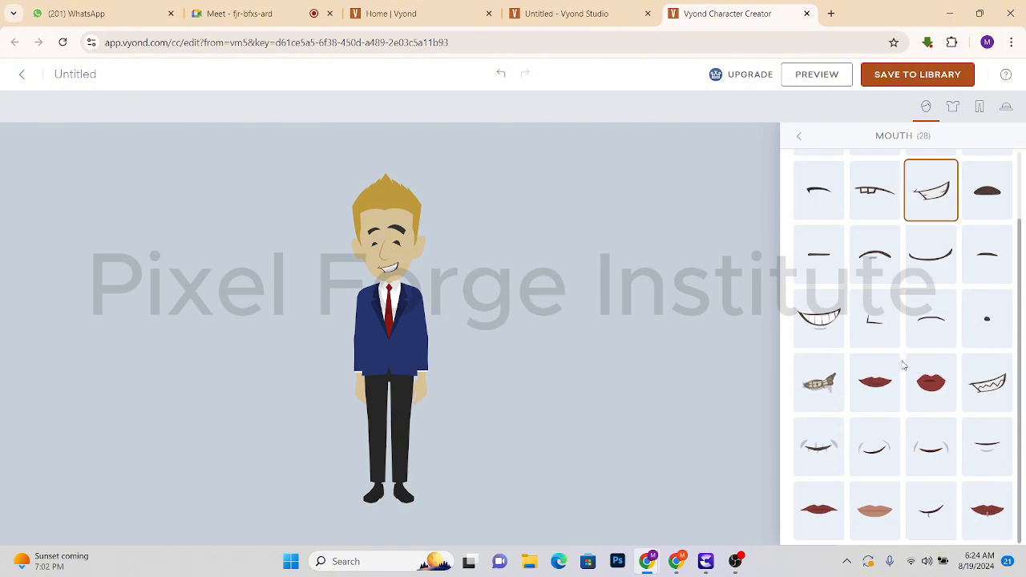
left_click(882, 389)
left_click(947, 391)
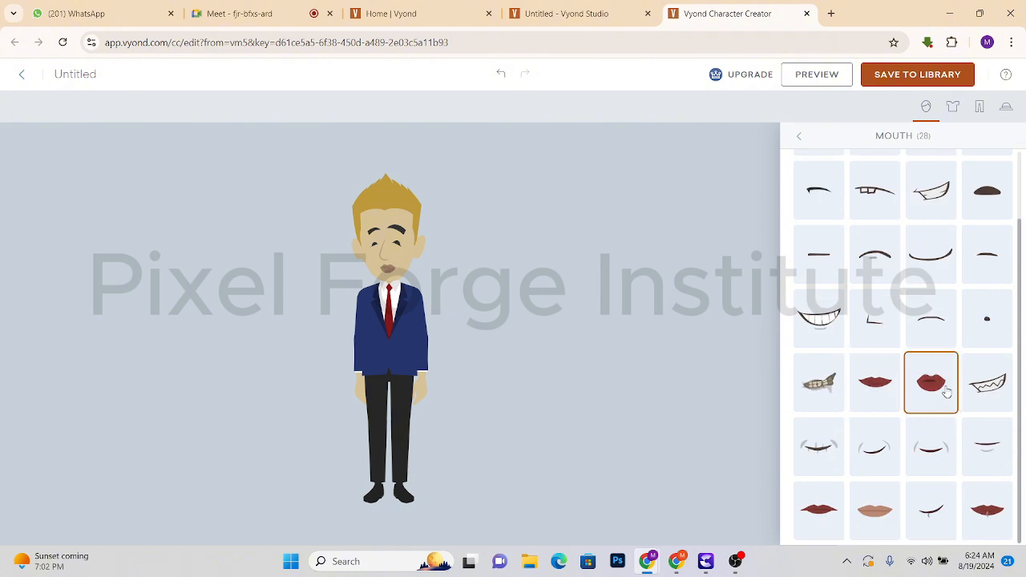
left_click(940, 445)
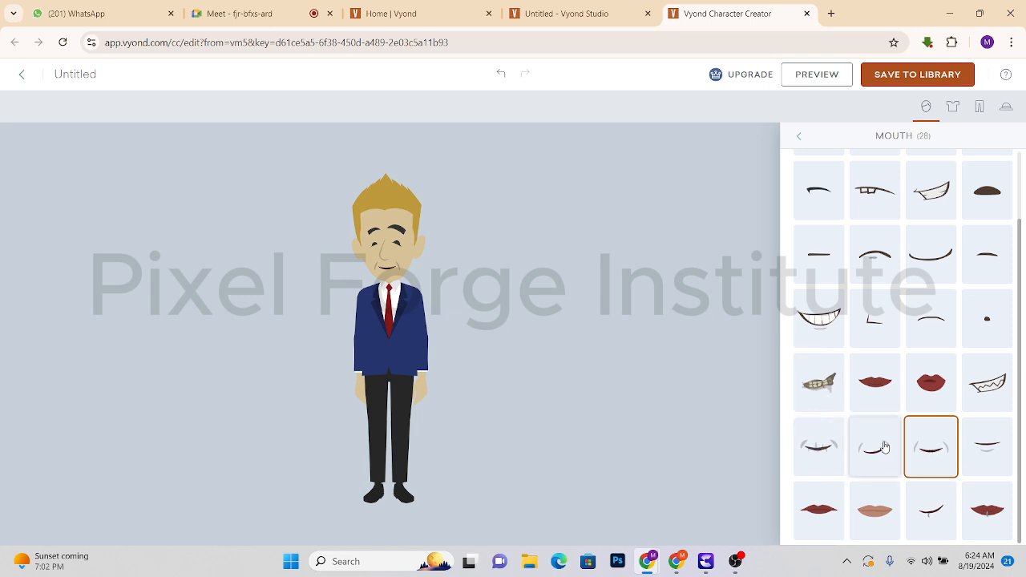
left_click(820, 451)
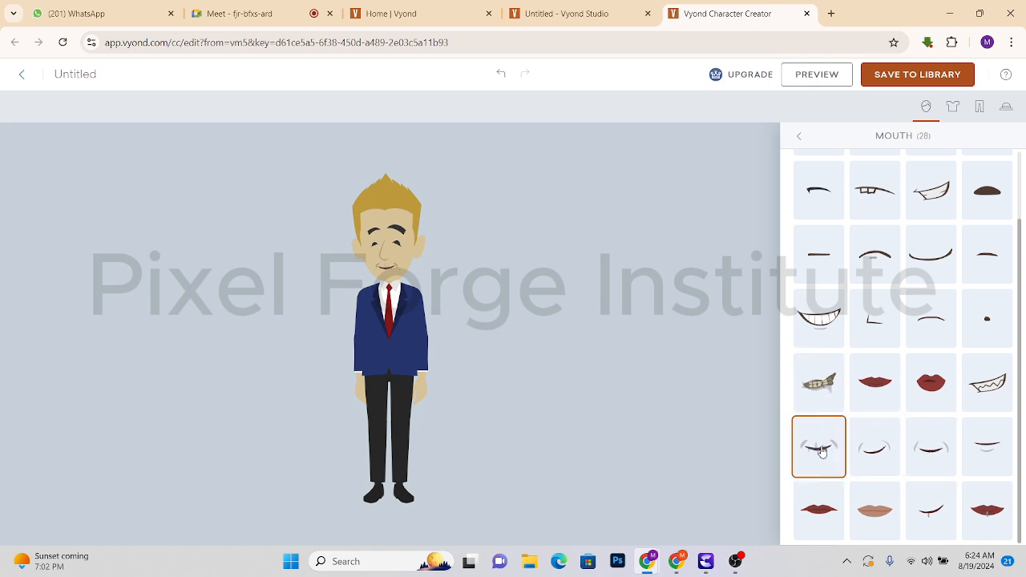
left_click(987, 454)
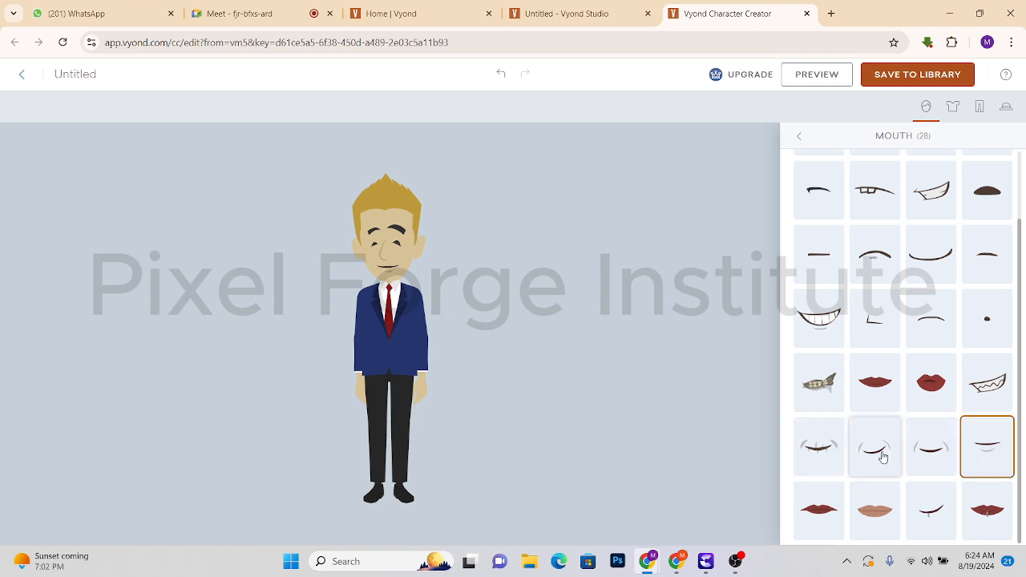
left_click(798, 143)
Look through the available ear shapes and earring styles without changing the ears.
scroll(874, 304, "down", 2)
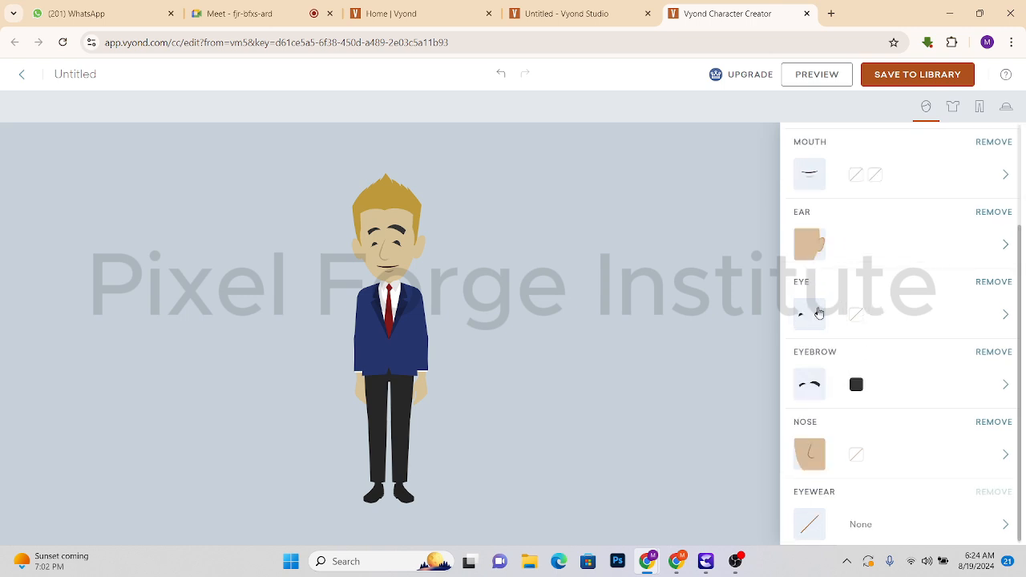
left_click(812, 239)
scroll(896, 309, "down", 2)
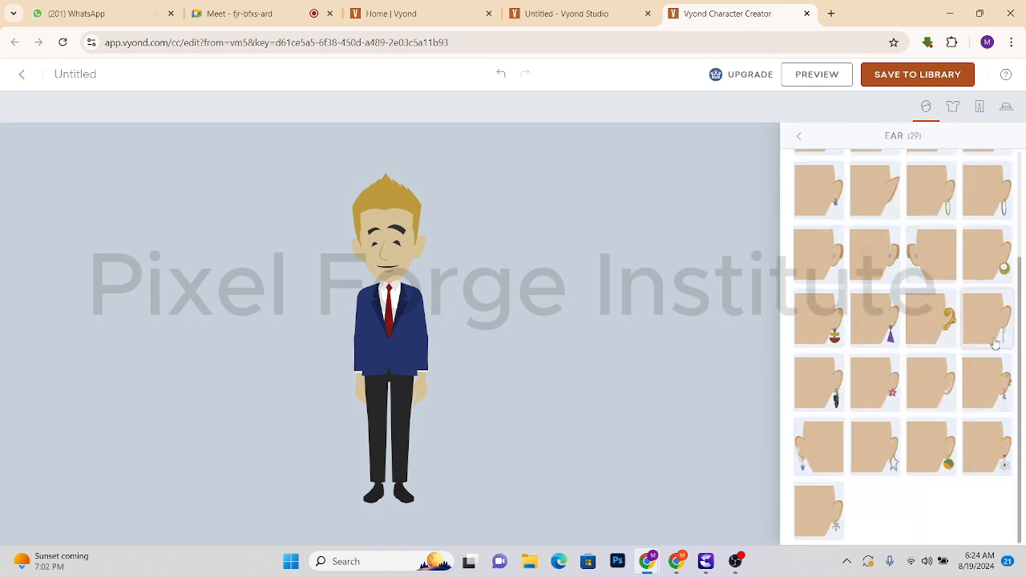
left_click(802, 142)
Try several eye shapes, including wide, lashed and green ones, and settle on the small narrow eyes with pale purple-blue irises.
scroll(852, 401, "down", 1)
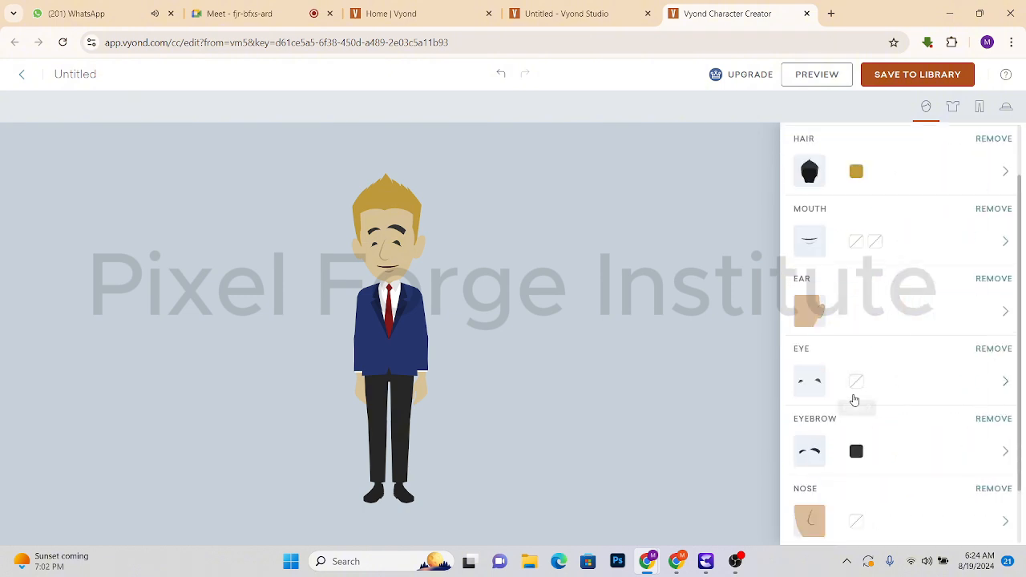
left_click(808, 385)
scroll(861, 293, "down", 5)
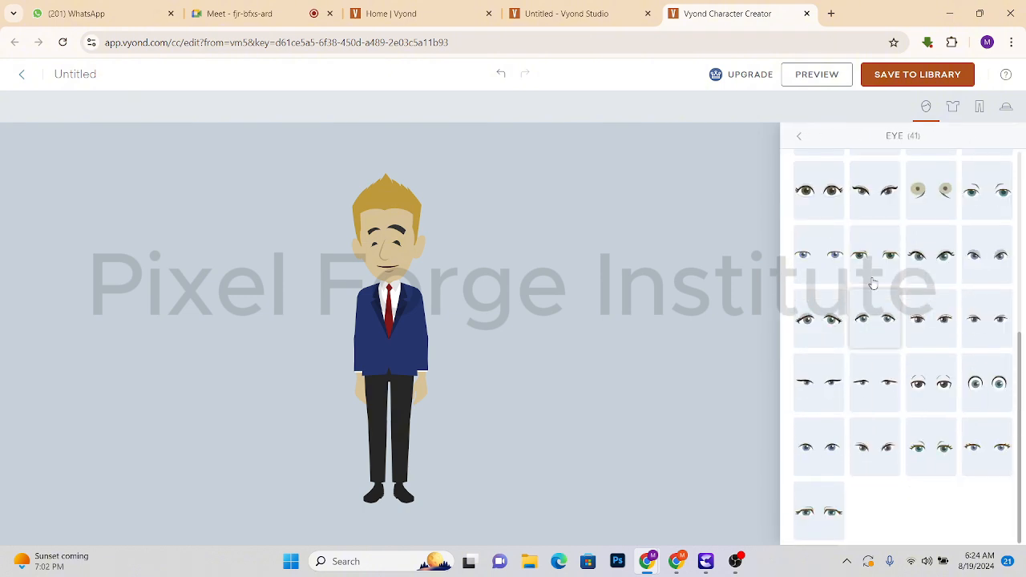
left_click(811, 197)
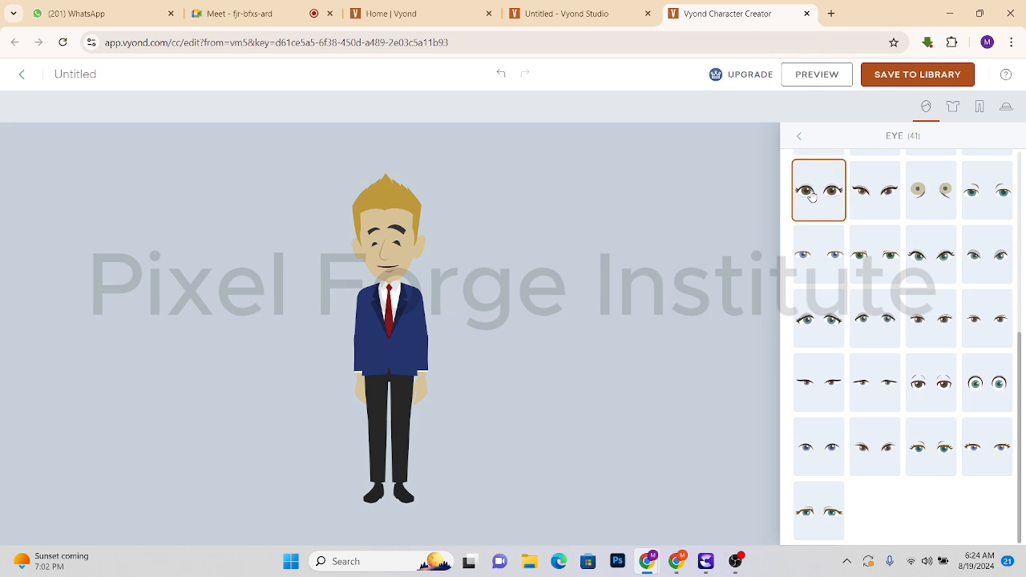
left_click(885, 203)
left_click(917, 203)
left_click(990, 203)
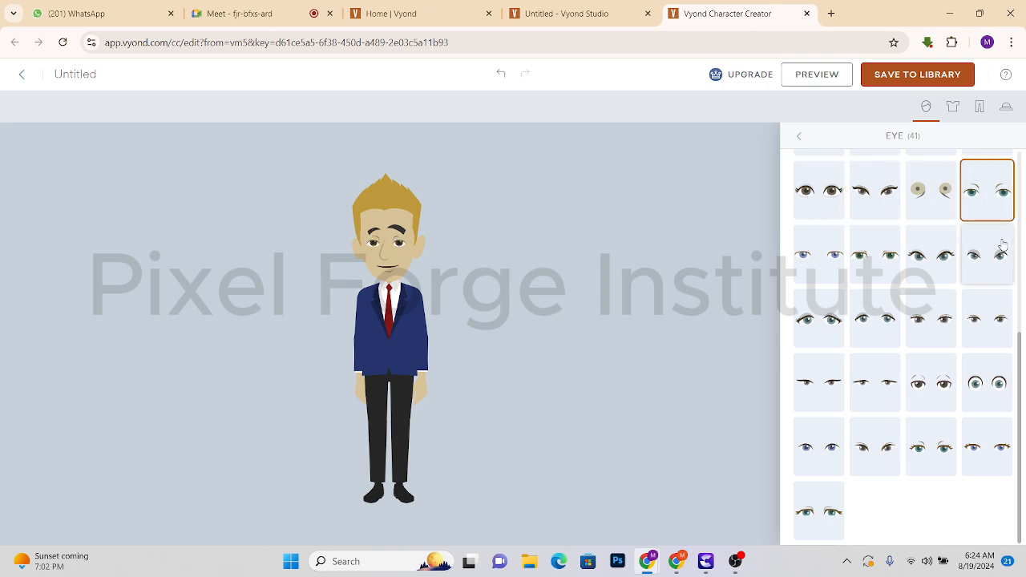
left_click(999, 256)
left_click(930, 265)
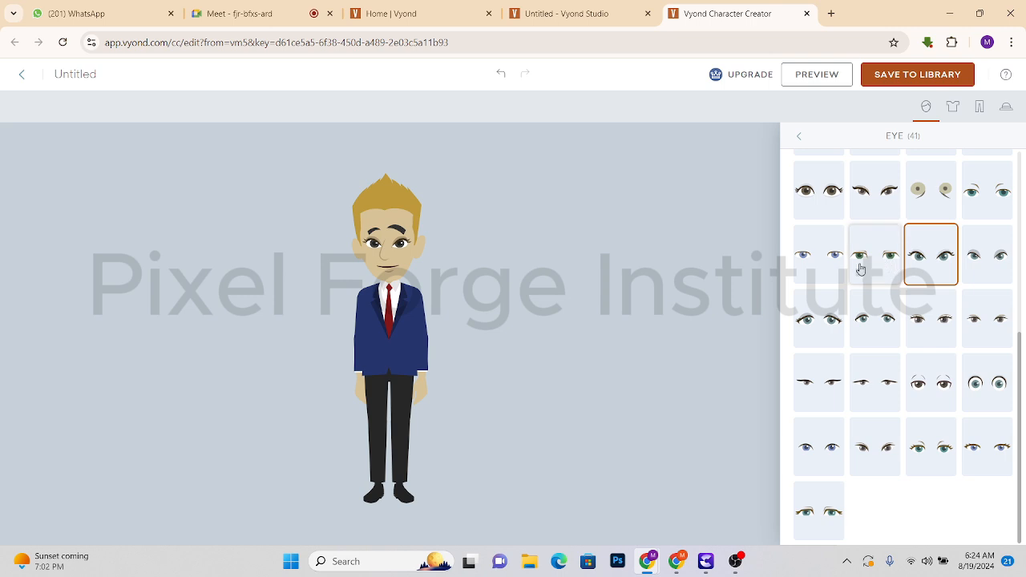
left_click(862, 271)
left_click(815, 276)
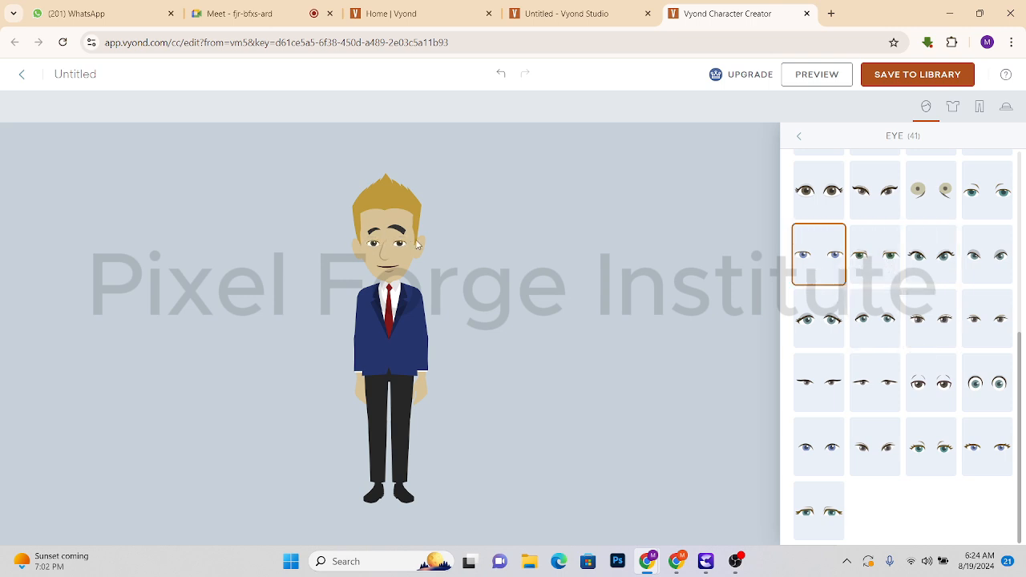
left_click(799, 139)
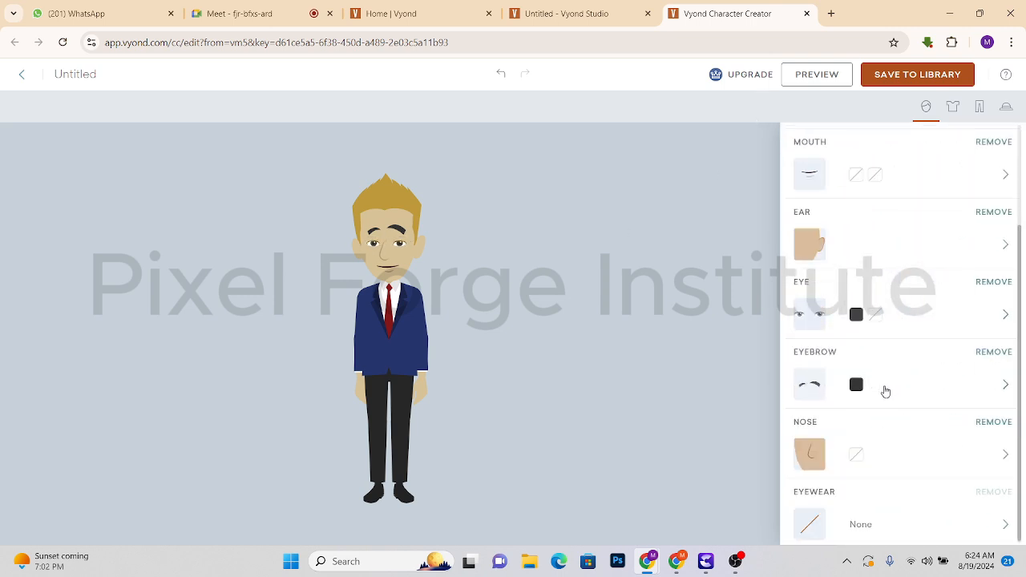
Try the suggested eye colours 7892C6 and 993333, and settle on green 669900 for the irises.
left_click(855, 315)
left_click(874, 316)
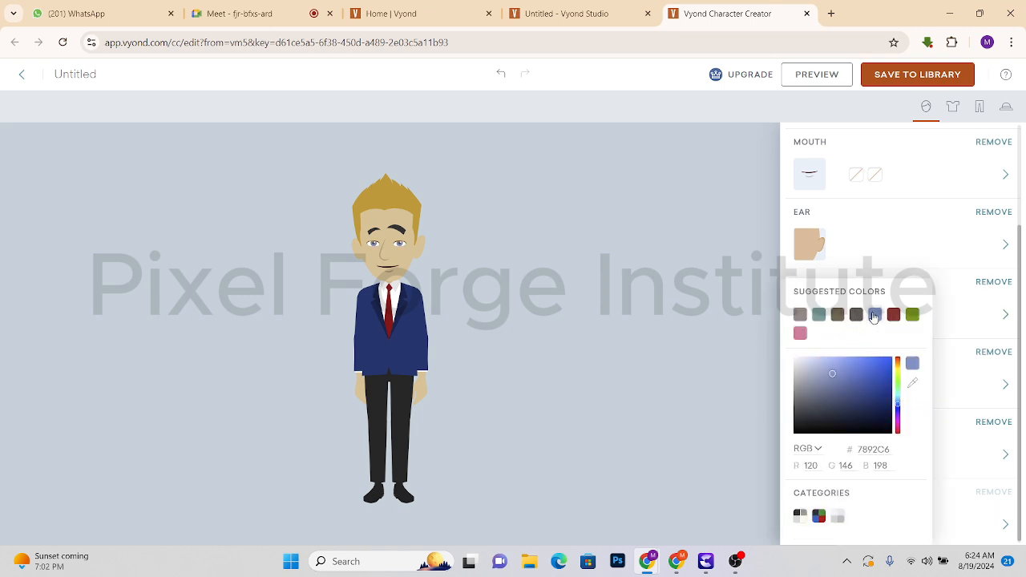
left_click(893, 315)
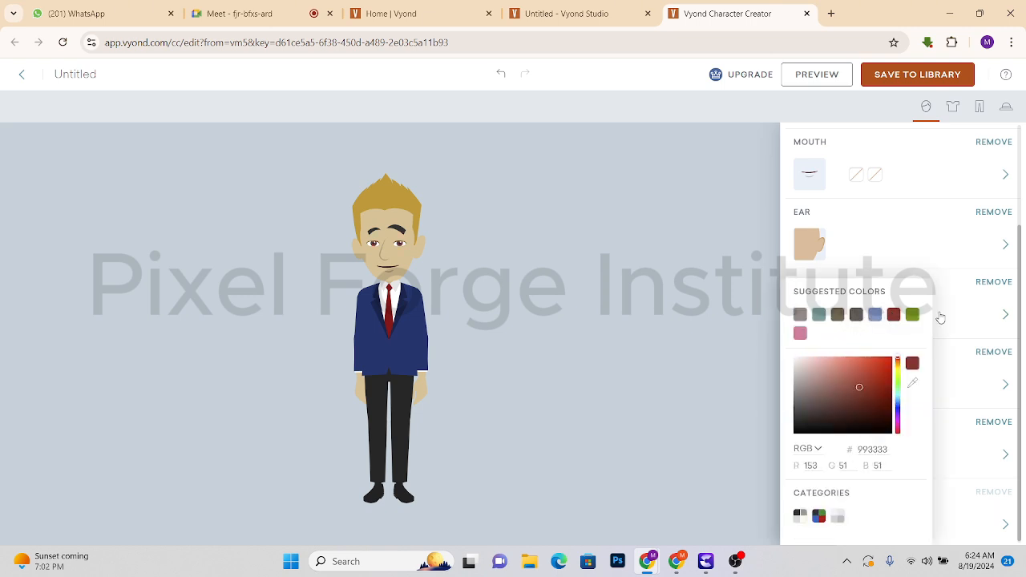
left_click(913, 315)
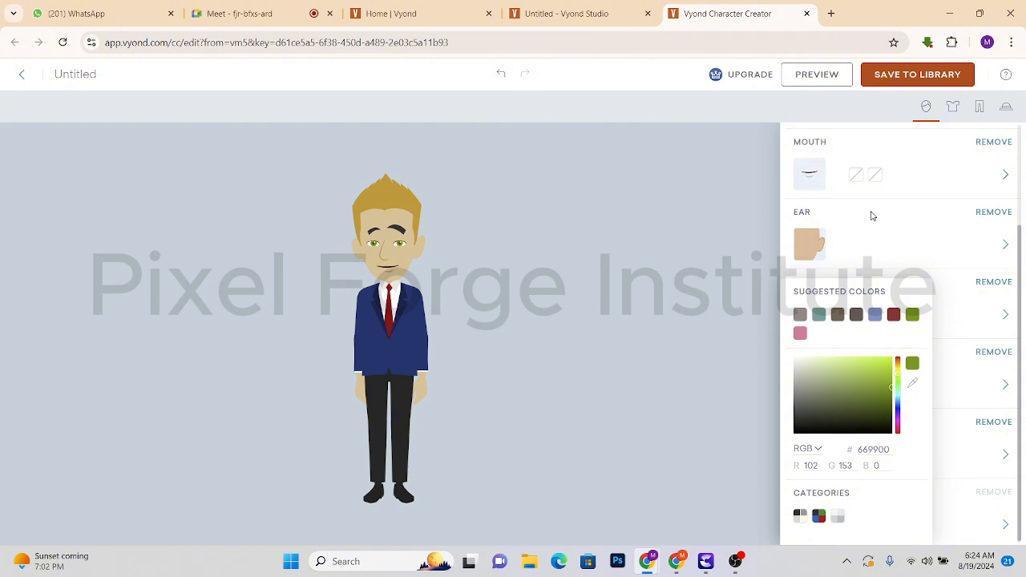
scroll(872, 217, "up", 2)
left_click(916, 260)
Look through the available eyebrow shapes without changing the eyebrows.
scroll(894, 319, "down", 2)
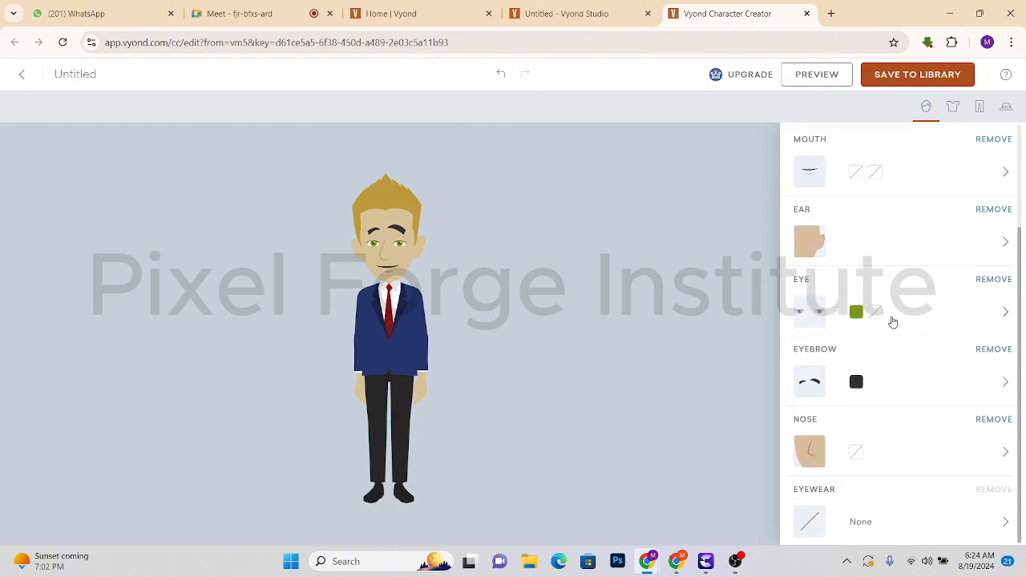
left_click(809, 388)
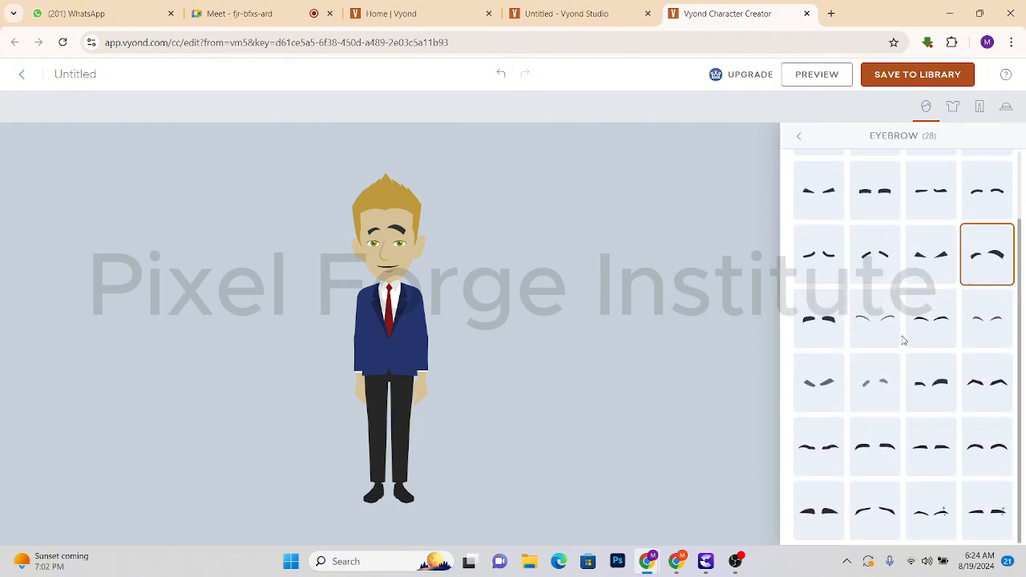
left_click(795, 137)
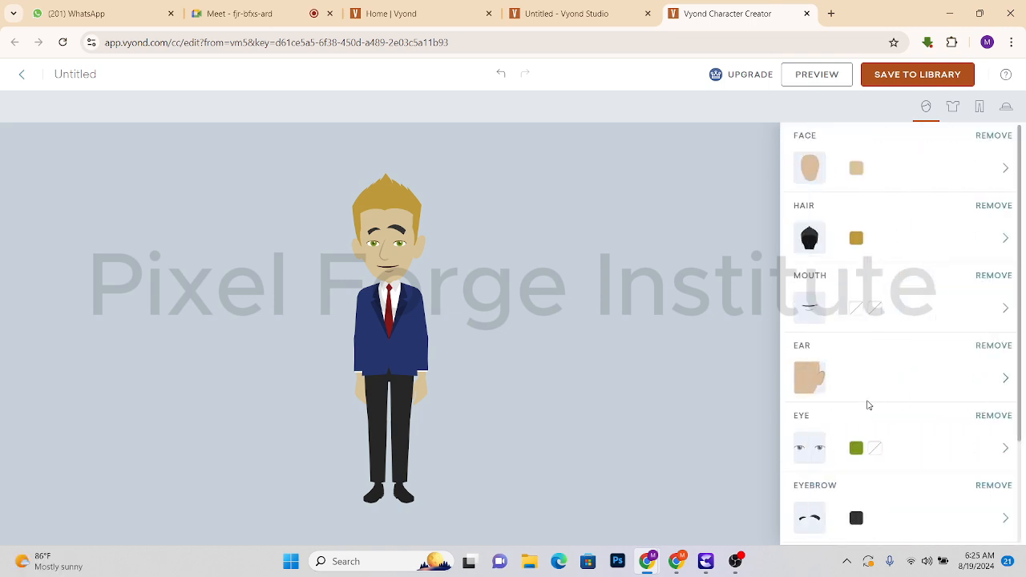
Try the red clown nose and the black-tipped nose, and settle on the wide nose outline with flared nostrils.
scroll(863, 468, "down", 2)
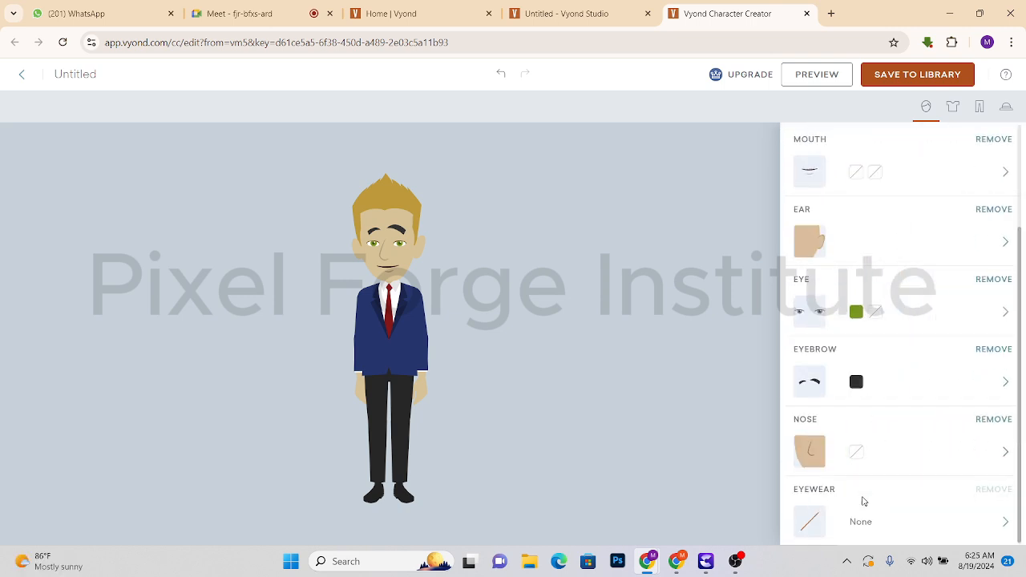
left_click(809, 456)
left_click(925, 412)
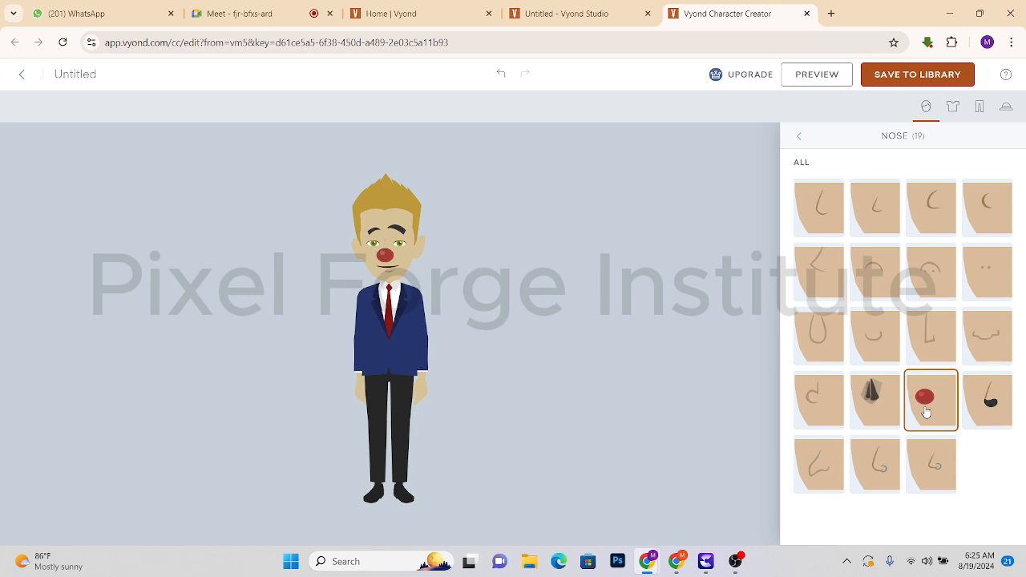
left_click(996, 415)
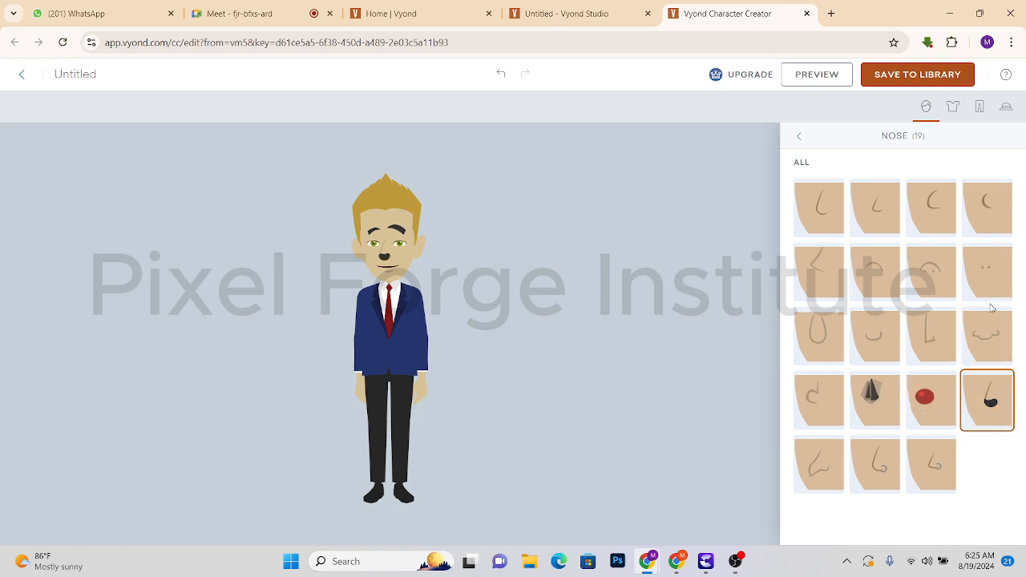
left_click(989, 336)
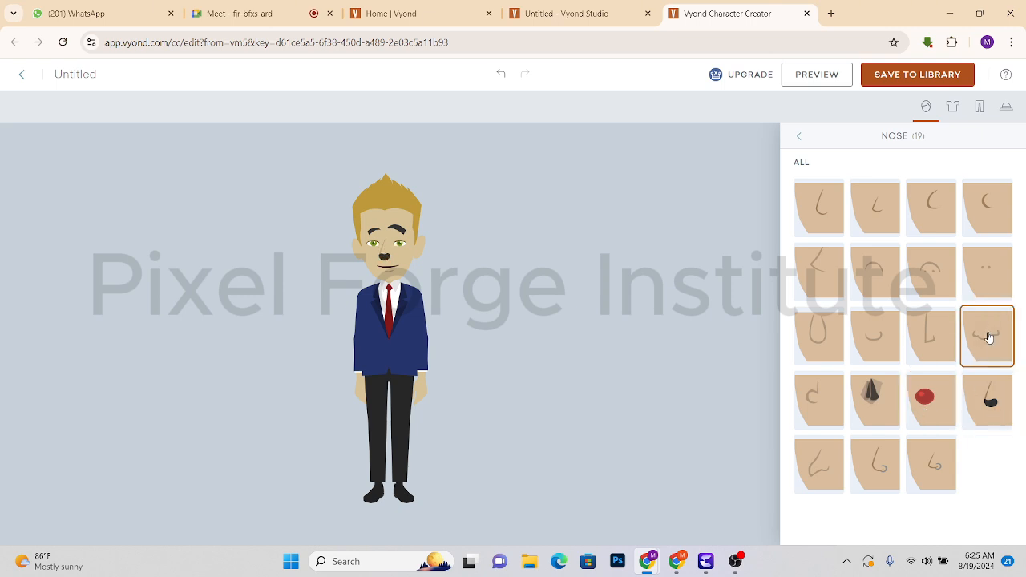
left_click(799, 137)
Try round glasses, amber sunglasses and other frames, and settle on the thin white rectangular eyeglasses.
scroll(921, 481, "down", 3)
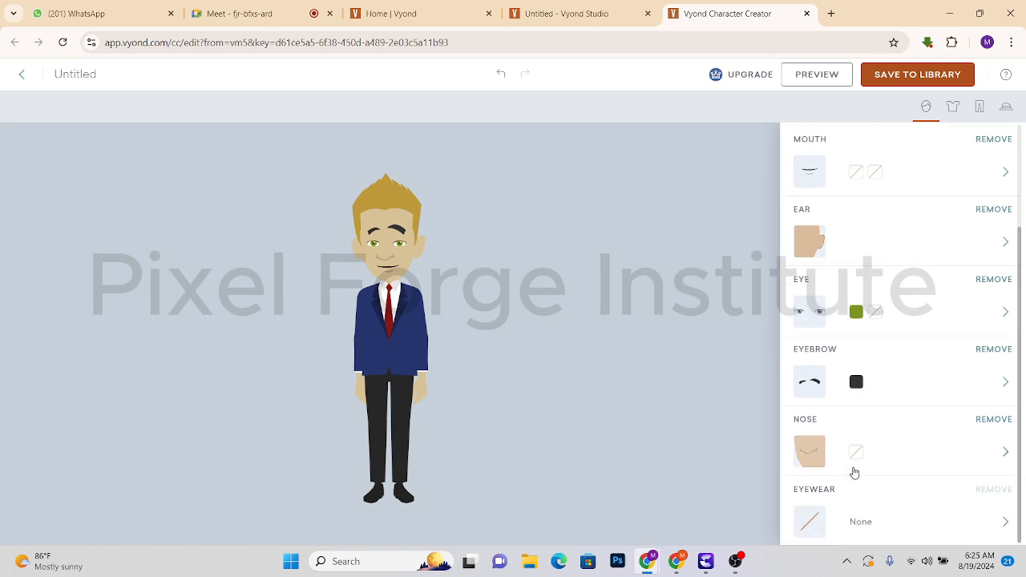
left_click(807, 525)
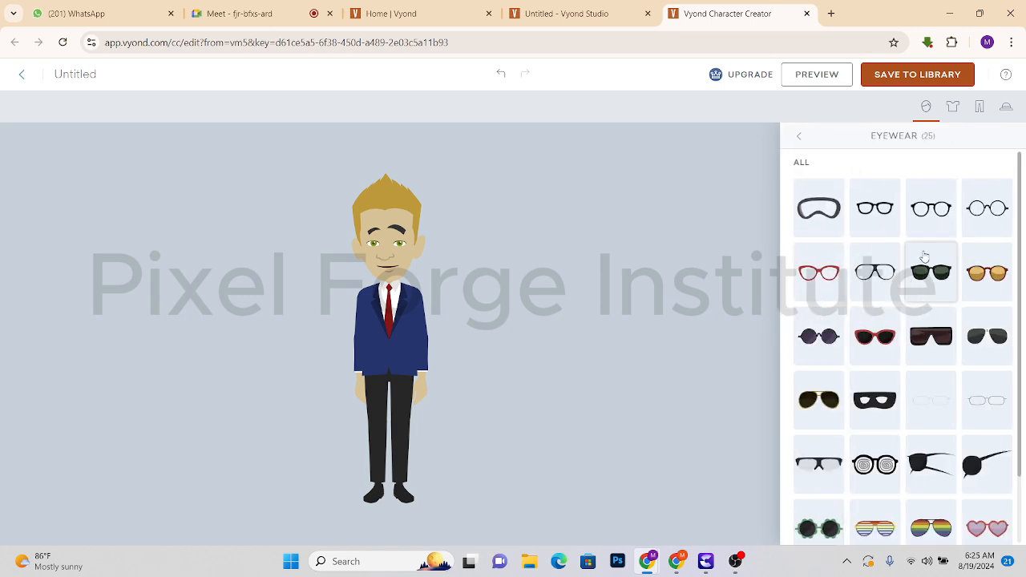
left_click(988, 210)
left_click(989, 271)
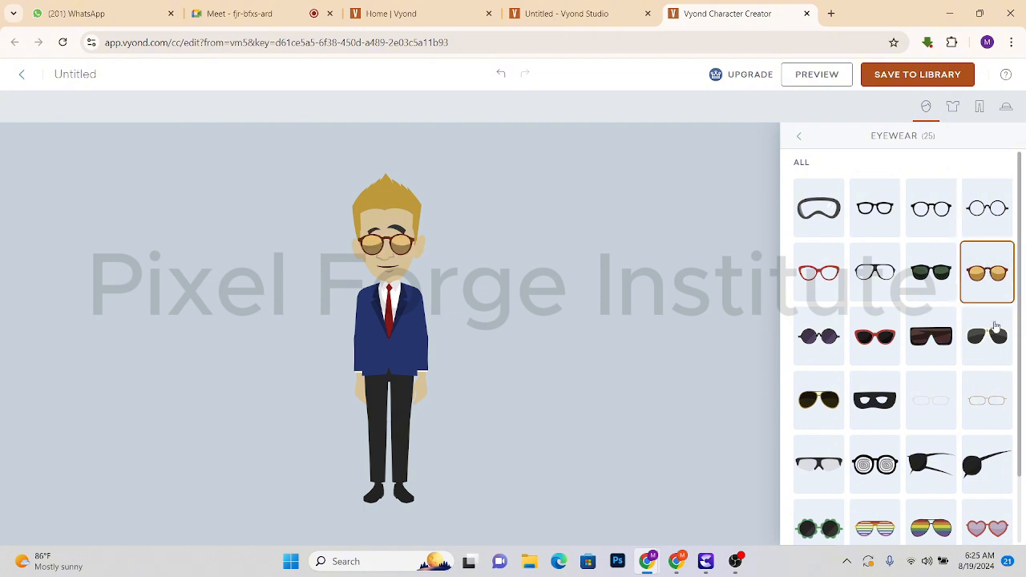
left_click(995, 346)
left_click(987, 403)
left_click(944, 408)
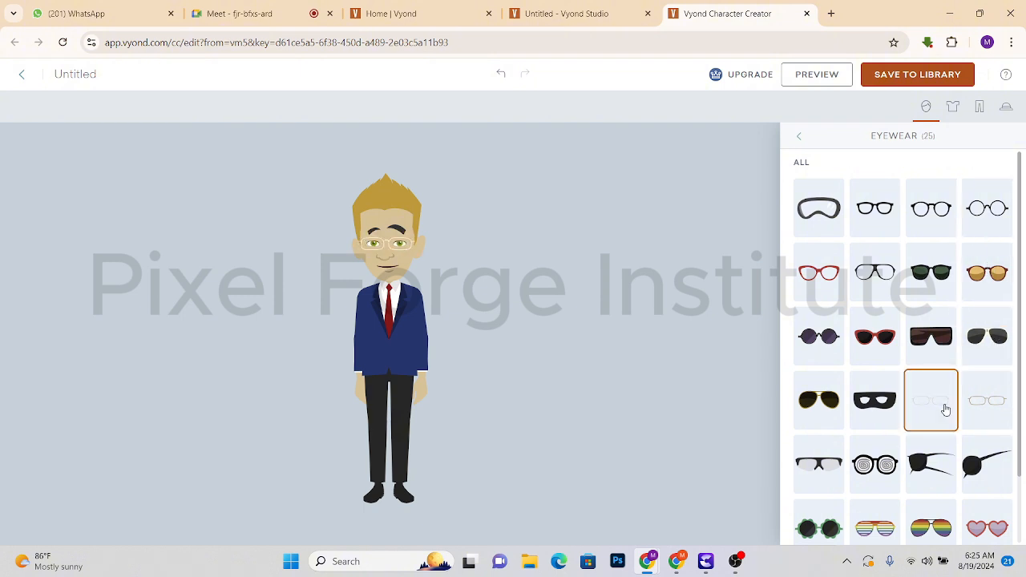
Try the light uniform shirt with a navy tie and the brown waistcoat over a white shirt as the character's top.
left_click(955, 119)
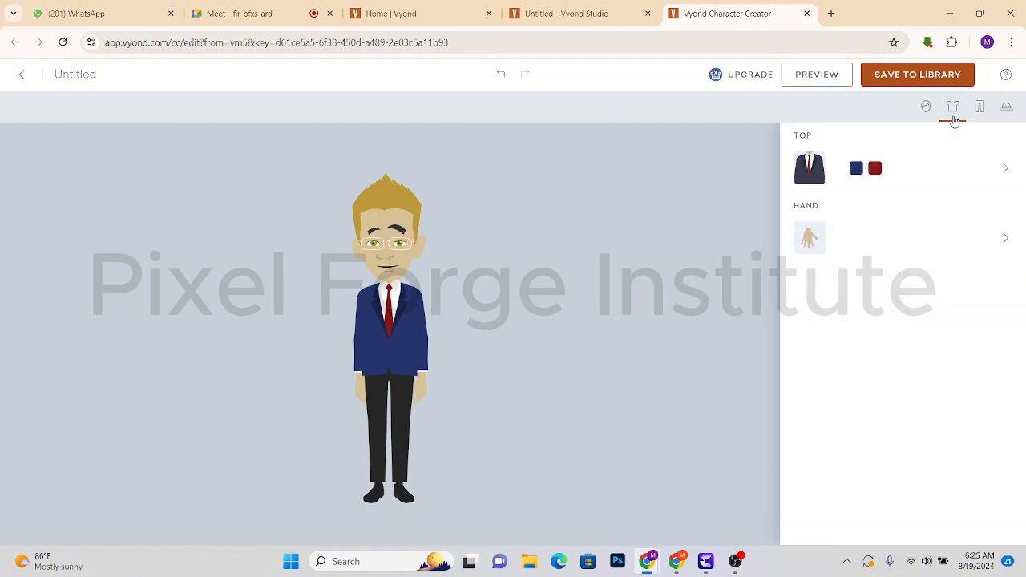
left_click(809, 166)
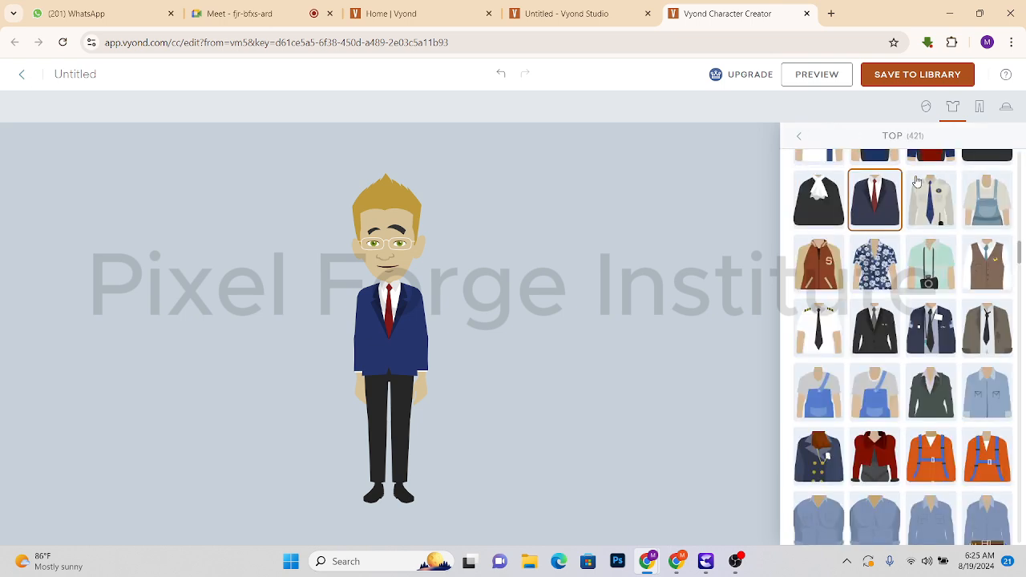
scroll(945, 264, "down", 1)
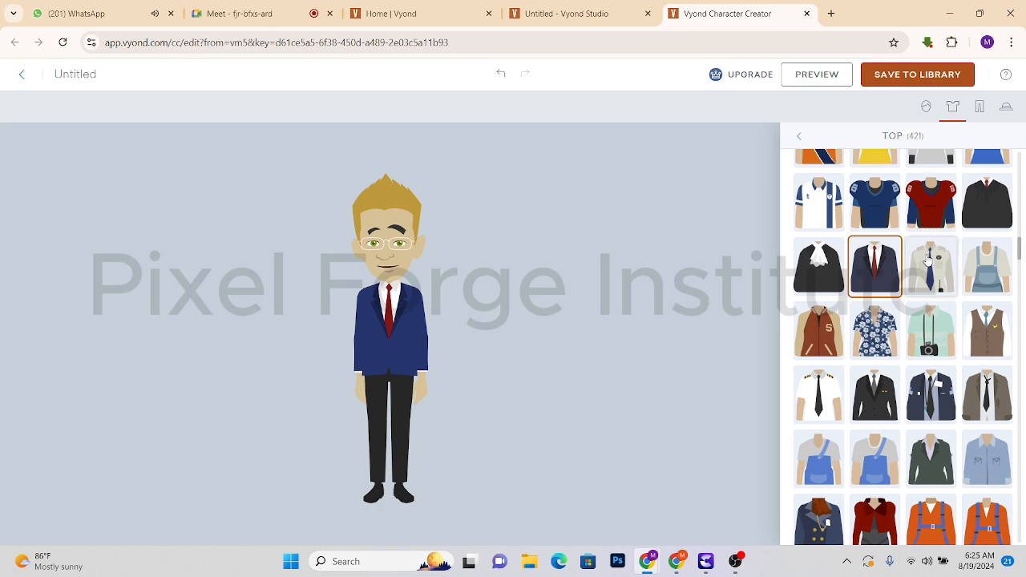
left_click(939, 248)
left_click(989, 343)
Try the white shirt with blue tie, the black tuxedo with red bow tie, and the black suit with yellow tie.
scroll(991, 346, "up", 15)
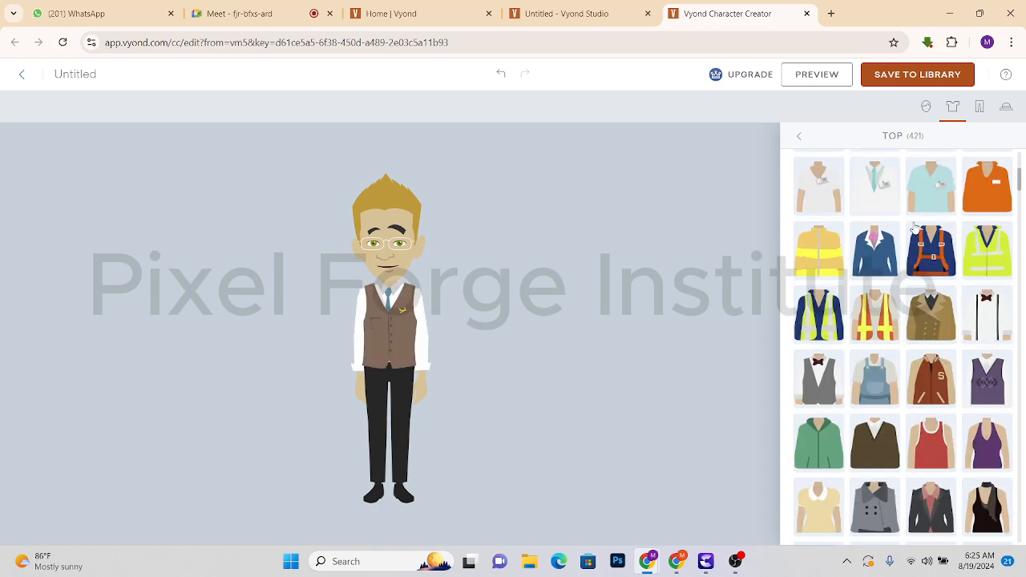
scroll(913, 229, "up", 4)
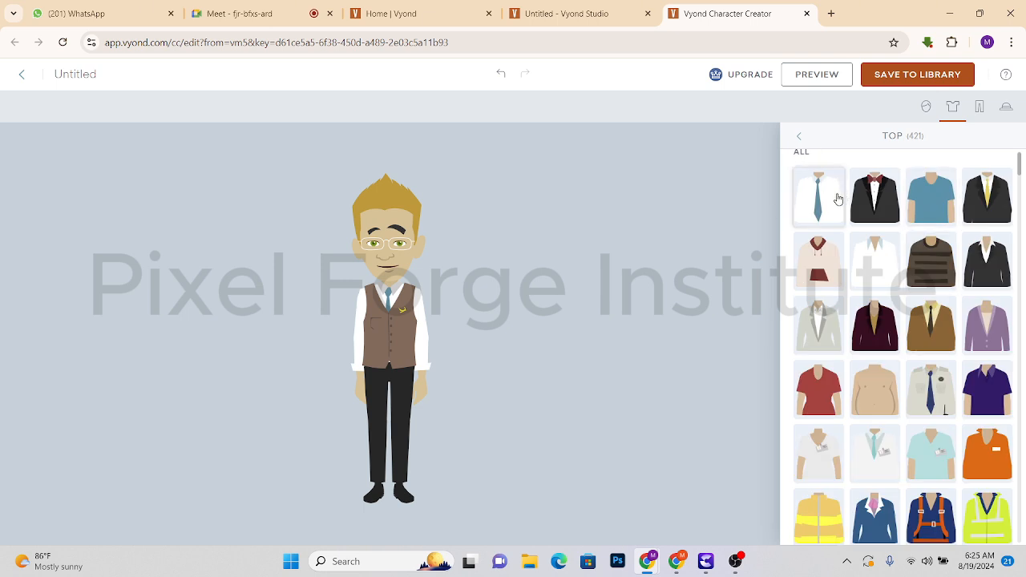
left_click(837, 199)
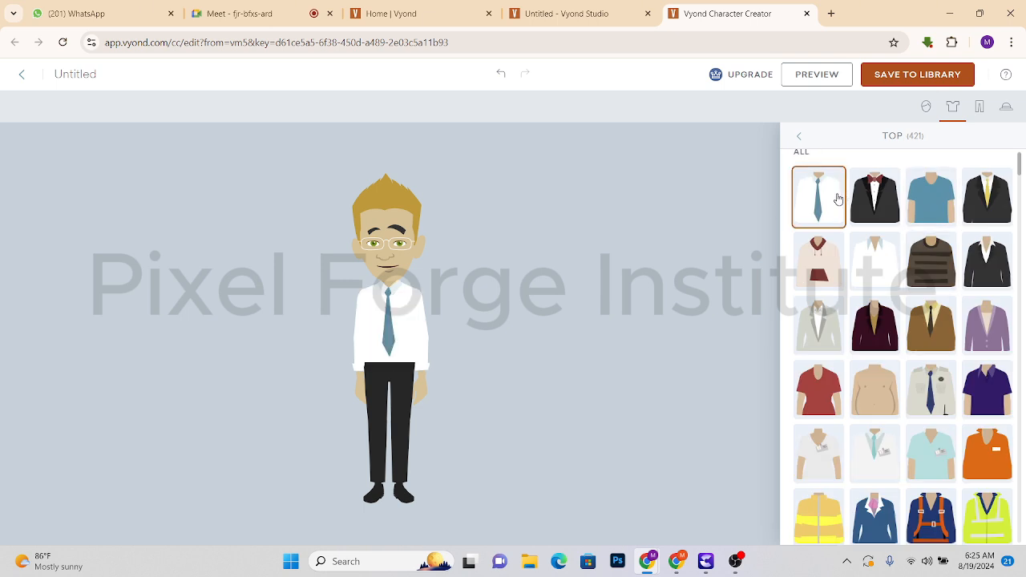
left_click(862, 213)
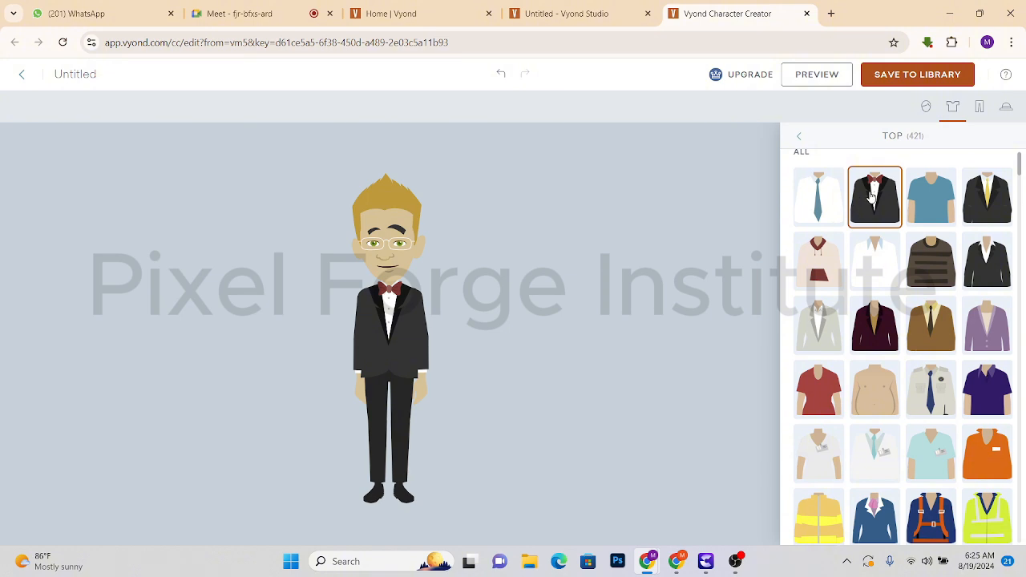
left_click(976, 196)
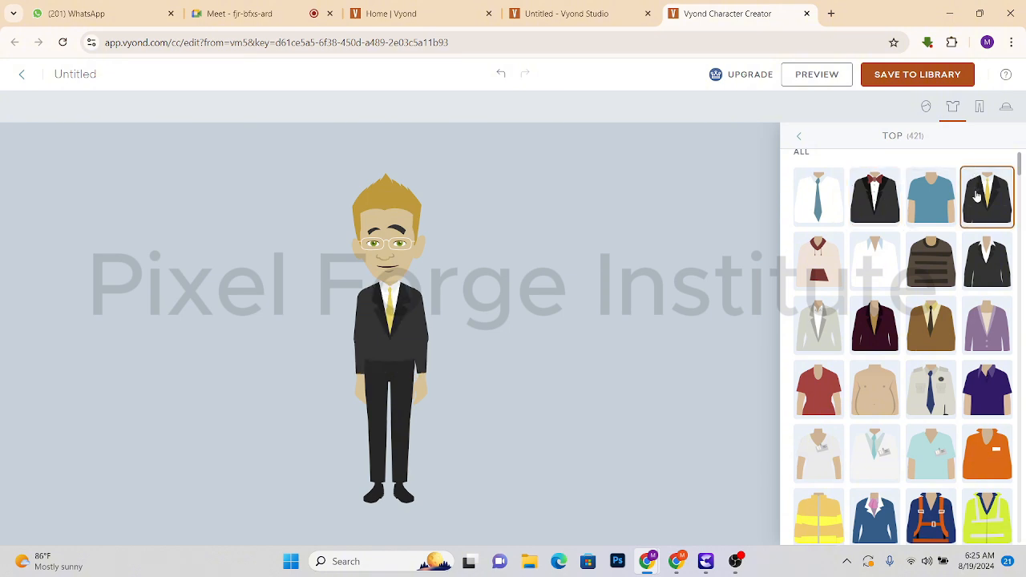
Dress the character in the light orange jacket with bright yellow horizontal stripes.
scroll(977, 197, "down", 3)
scroll(898, 184, "down", 2)
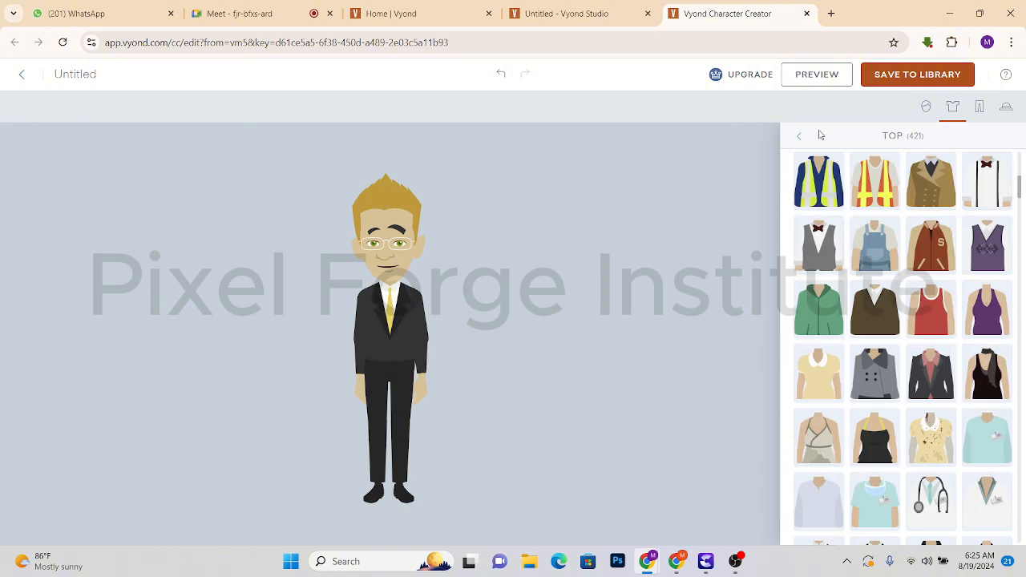
scroll(826, 174, "up", 3)
left_click(824, 331)
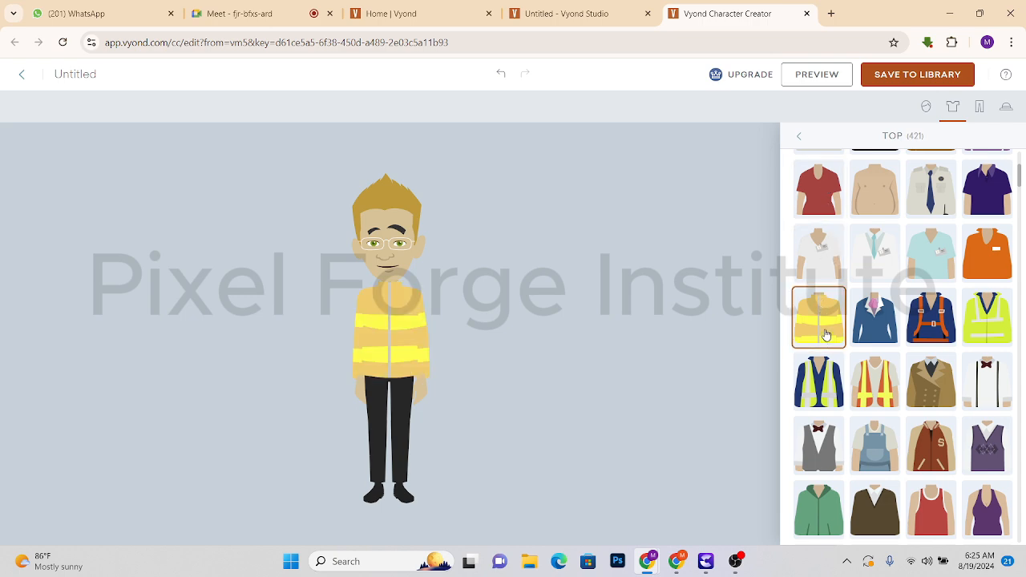
Browse further through the collection of tops without changing the chosen jacket, and return to the upper-body options.
scroll(842, 369, "down", 5)
scroll(850, 388, "down", 10)
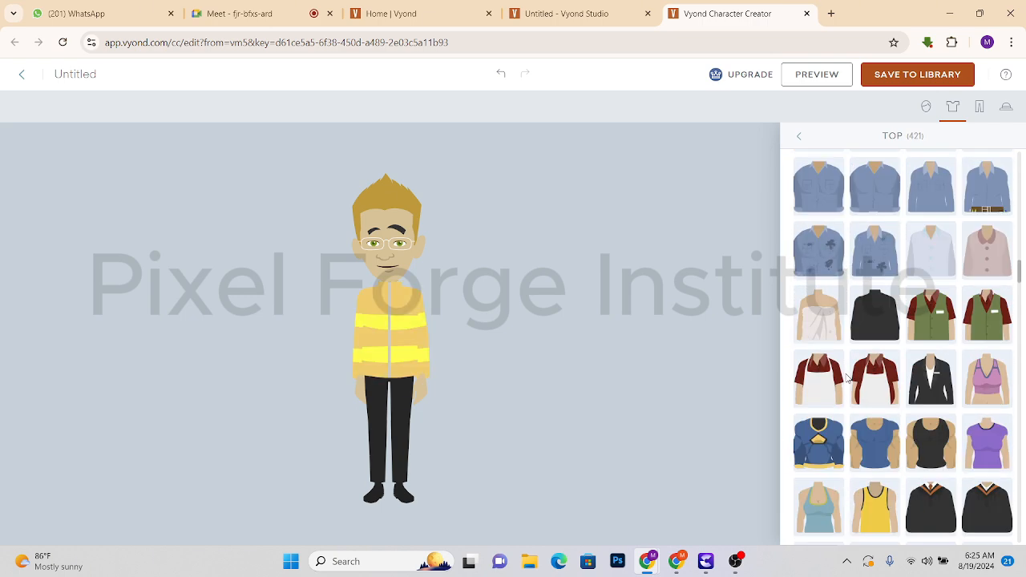
scroll(847, 377, "down", 15)
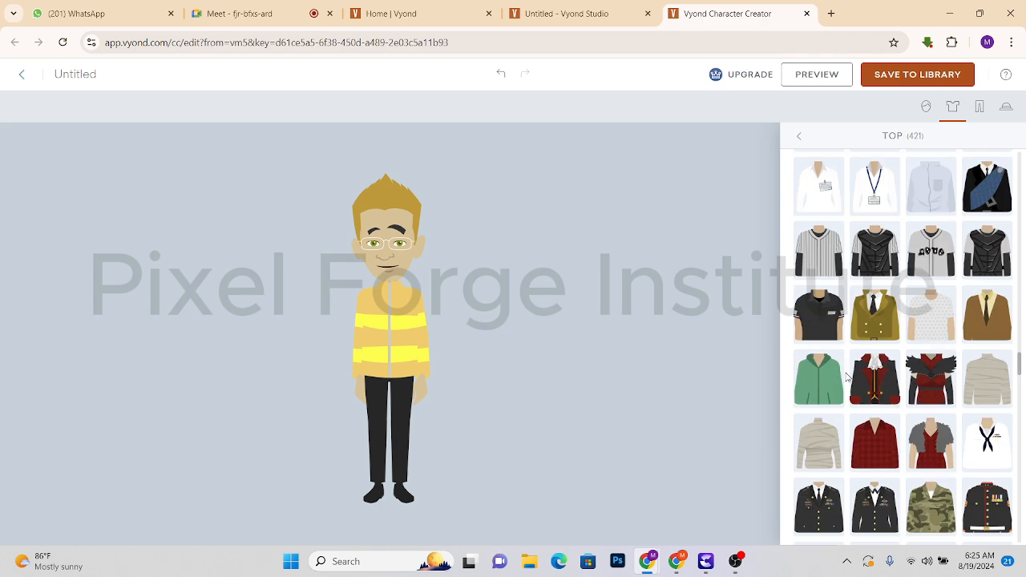
scroll(847, 370, "down", 4)
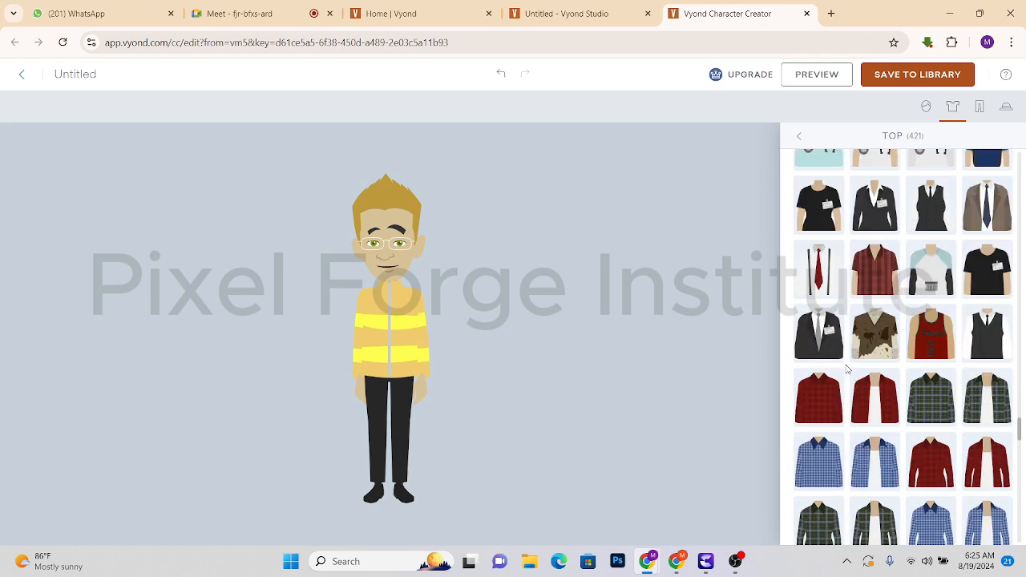
left_click(796, 138)
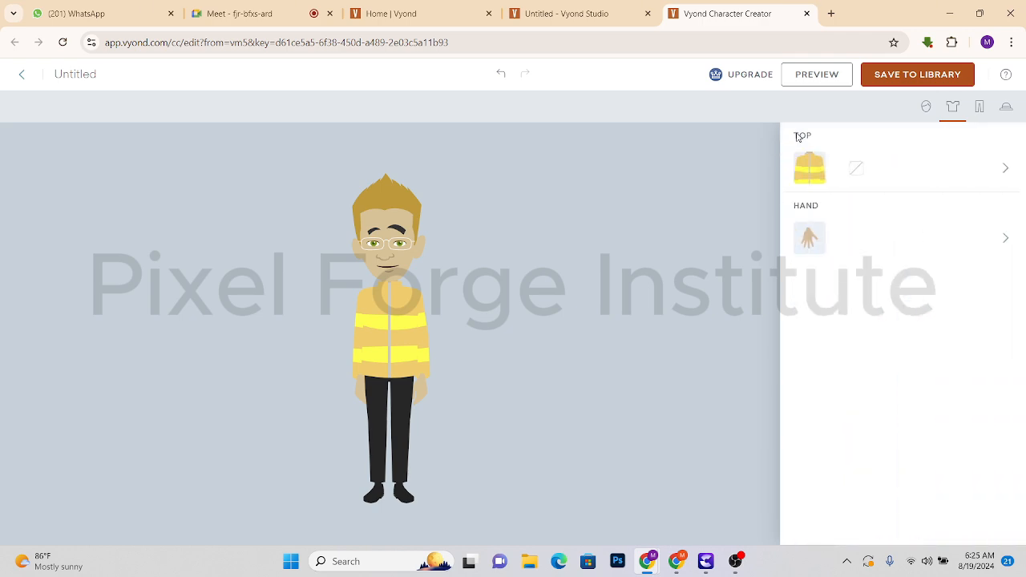
Recolour the base of the yellow-striped jacket to a soft muted red.
left_click(857, 170)
left_click(870, 278)
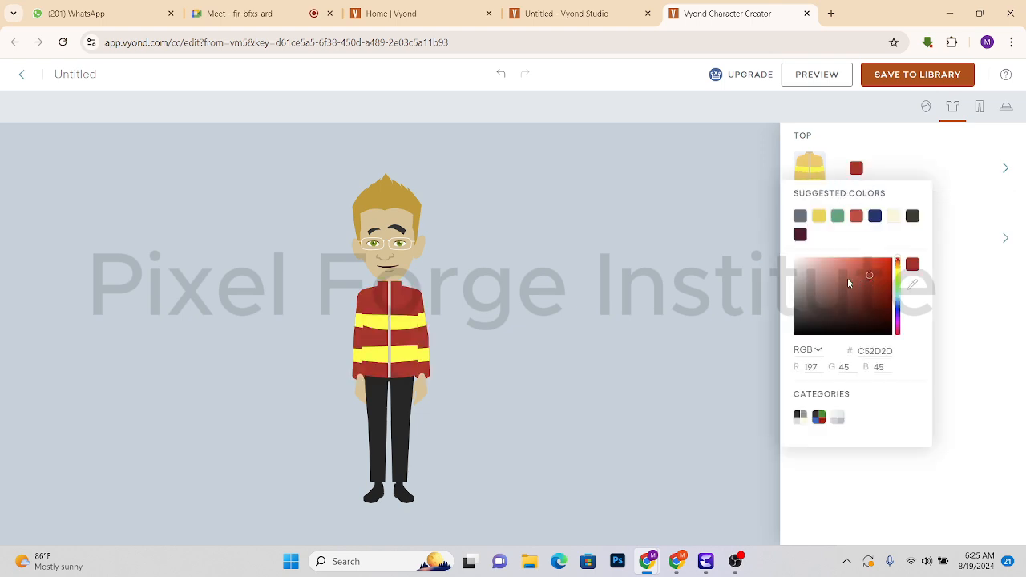
left_click(878, 263)
left_click_drag(878, 295, 858, 266)
left_click(862, 142)
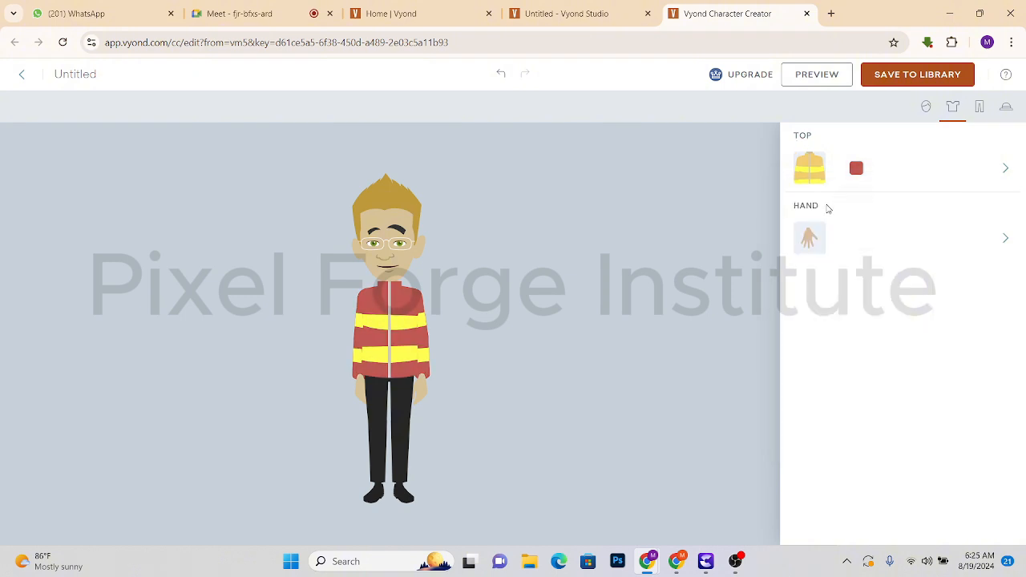
Try several glove styles, including the black-and-red pair, and put the plain white gloves on the character's hands.
left_click(811, 234)
left_click(936, 230)
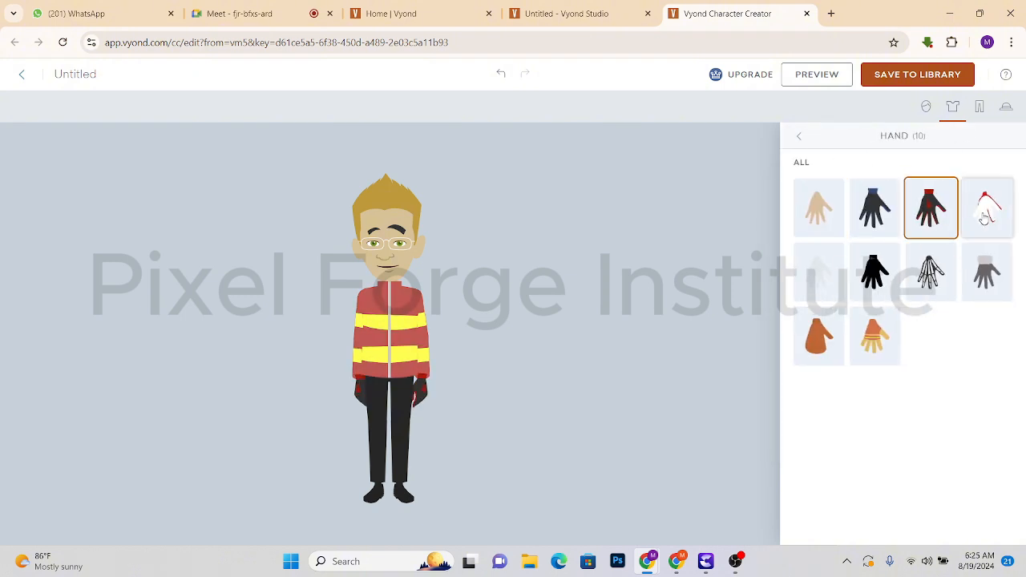
left_click(984, 217)
left_click(986, 272)
left_click(874, 273)
left_click(819, 273)
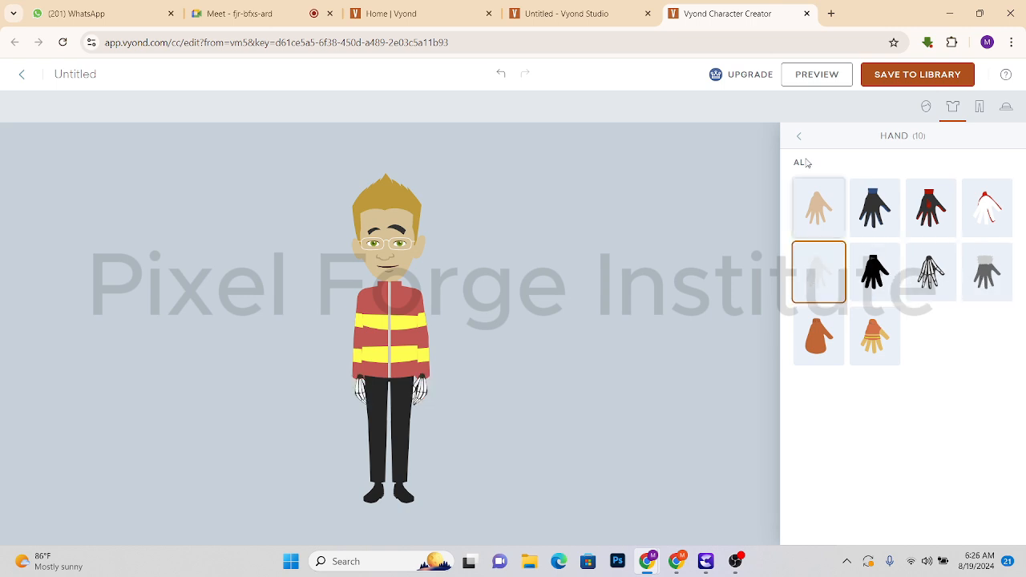
left_click(799, 136)
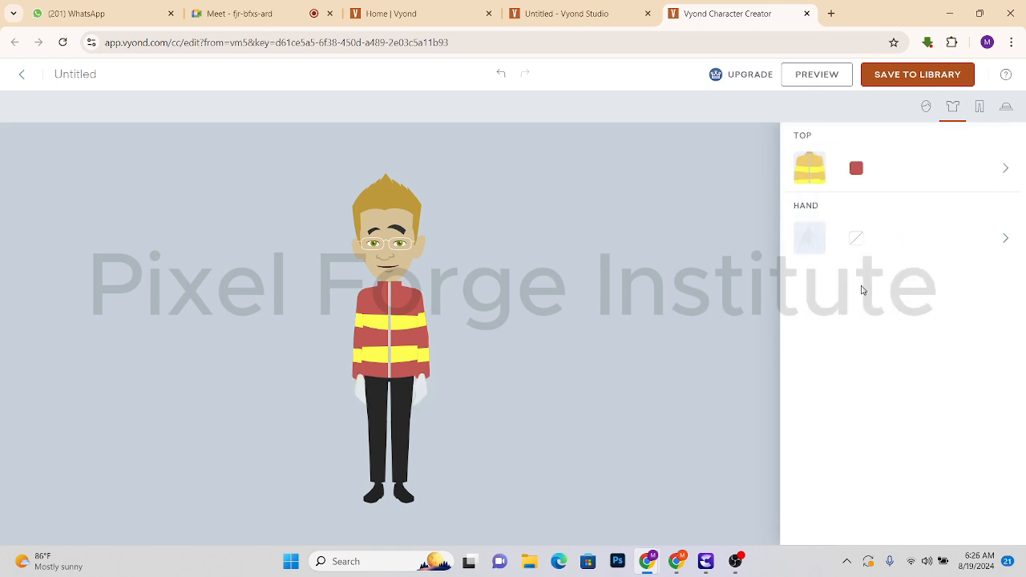
Try the pinstriped trousers against the loose tan trousers and dress the character in the tan pair.
left_click(979, 107)
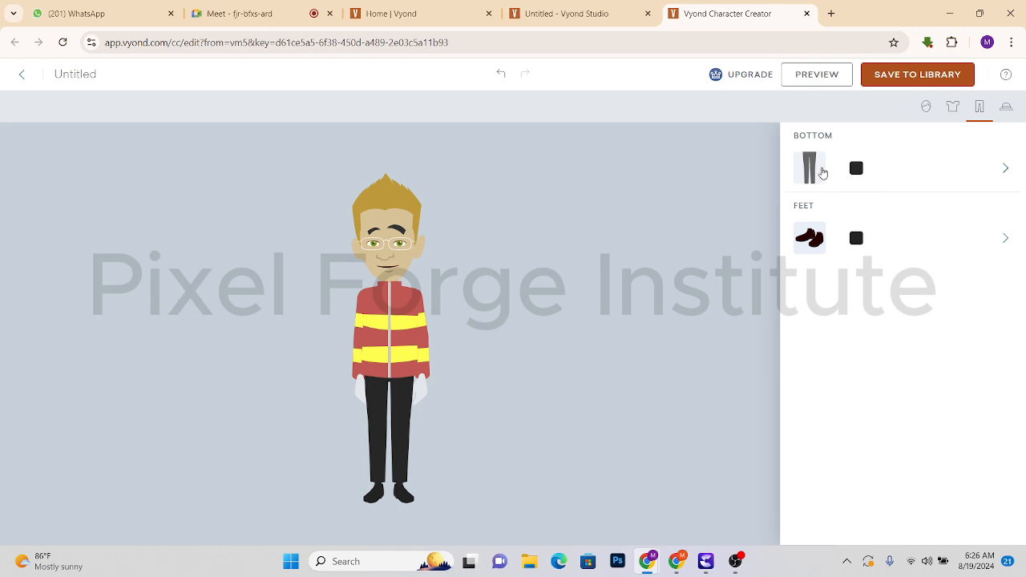
left_click(809, 167)
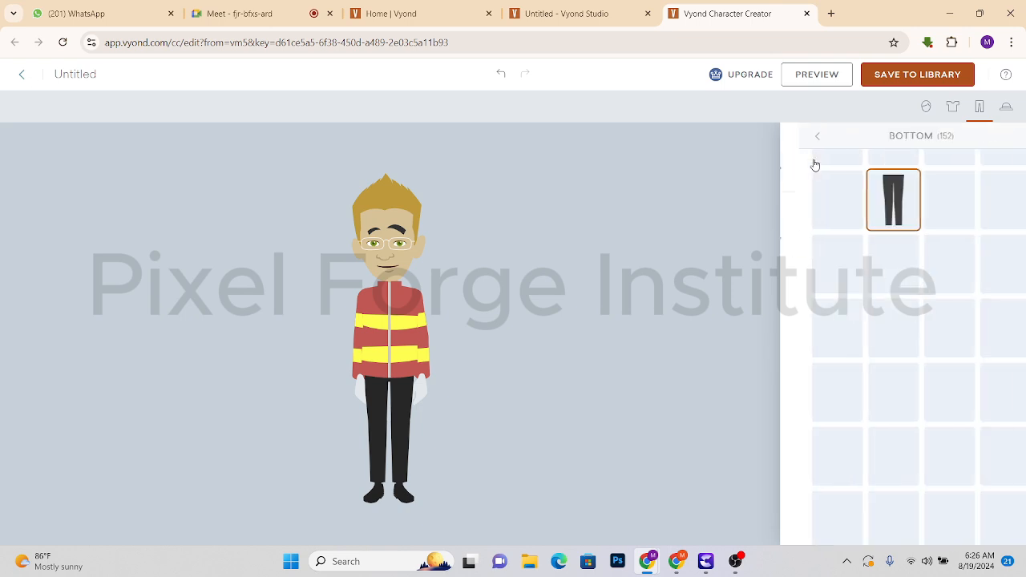
left_click(987, 218)
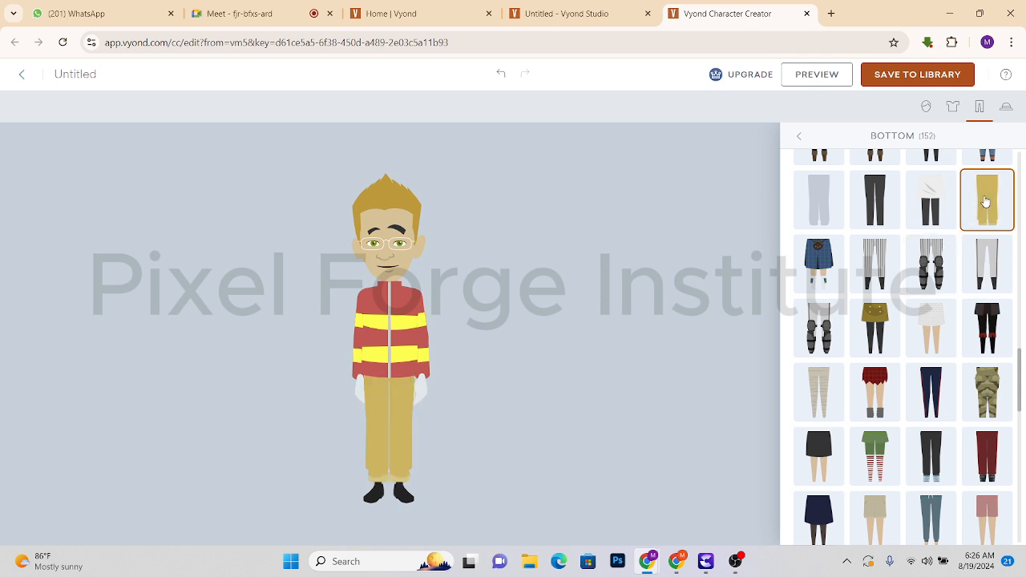
left_click(882, 264)
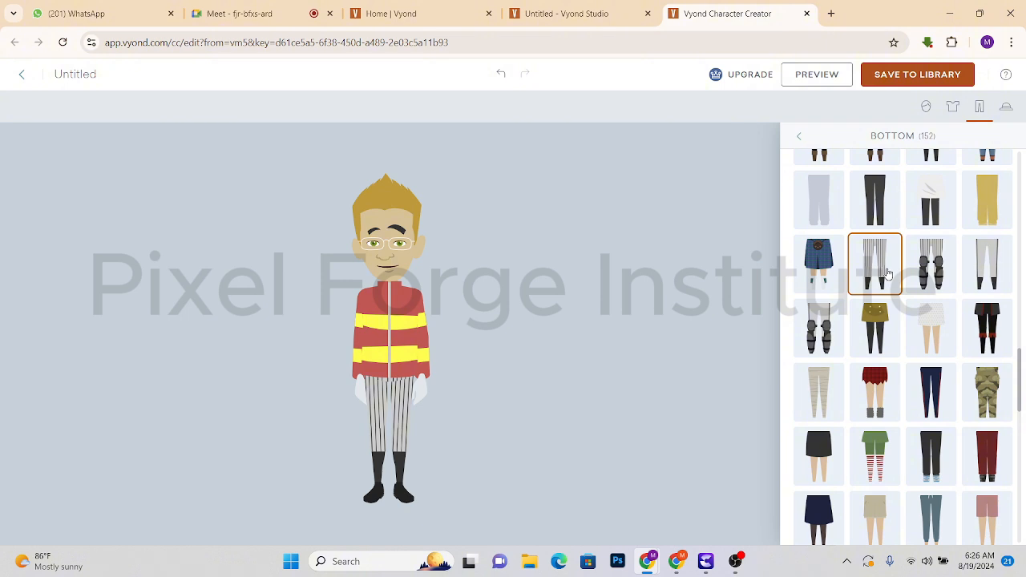
left_click(965, 221)
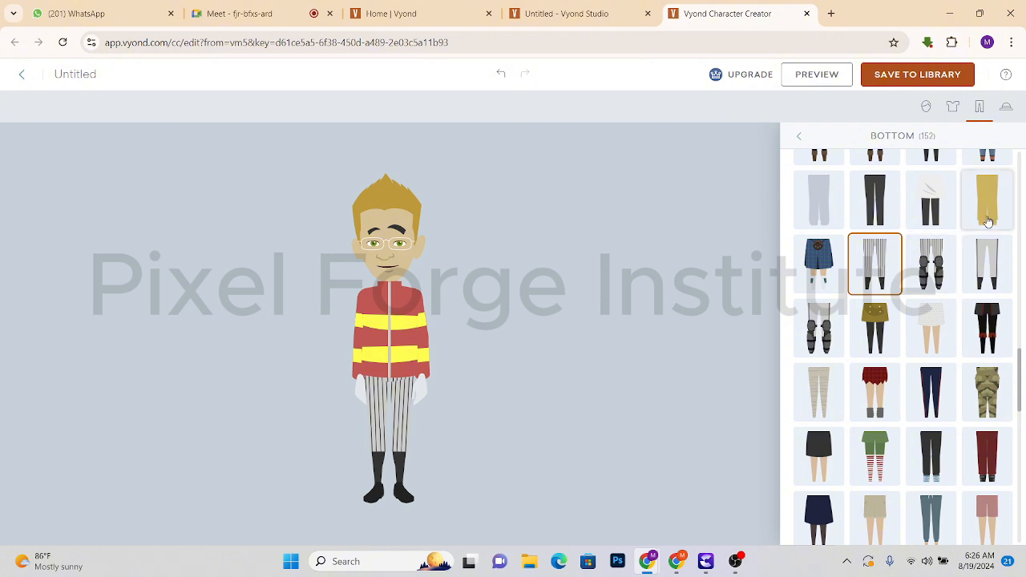
left_click(796, 141)
Recolour the loose tan trousers to muted red, D45D5D.
left_click(856, 170)
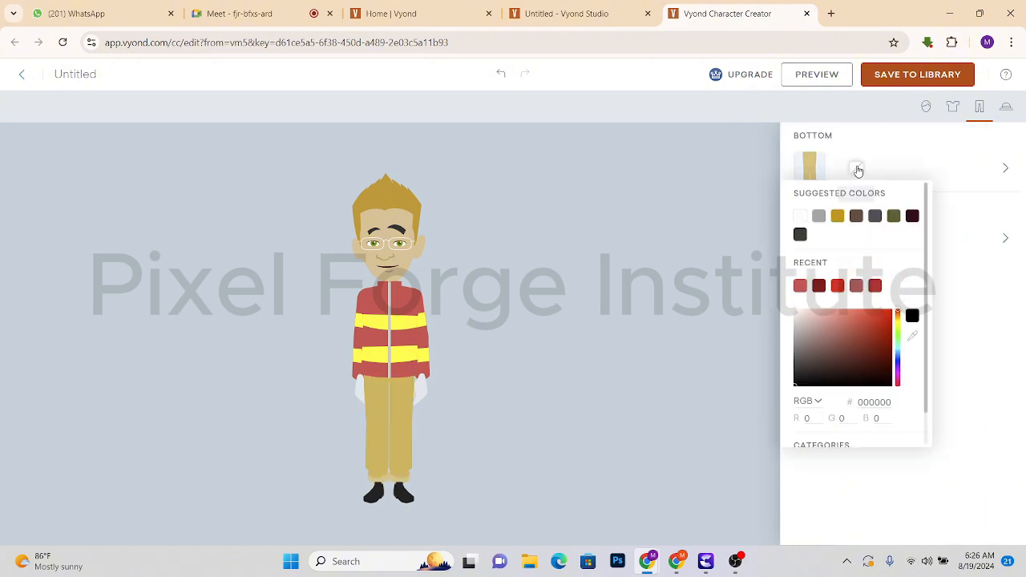
left_click_drag(820, 324, 849, 323)
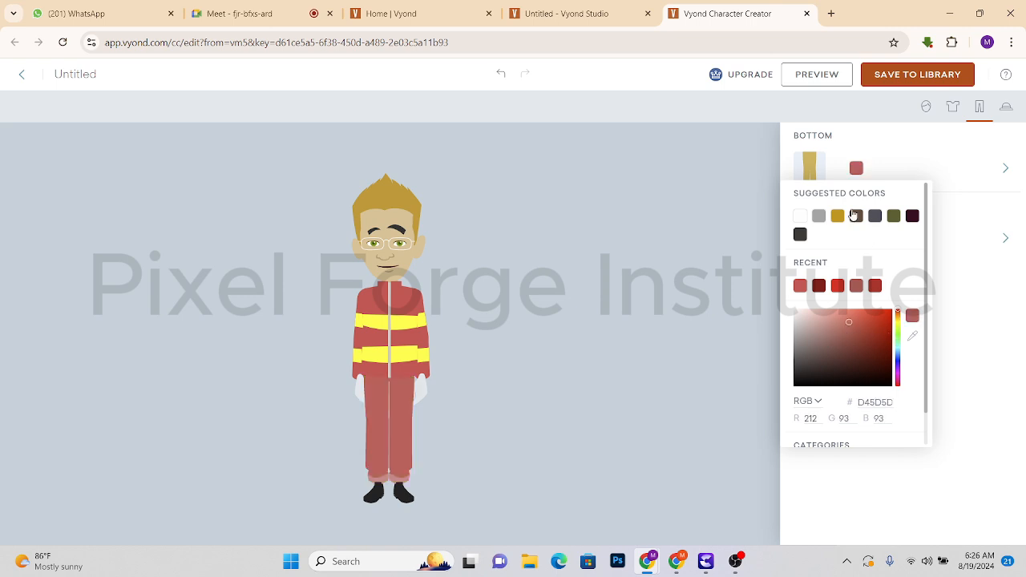
left_click(898, 161)
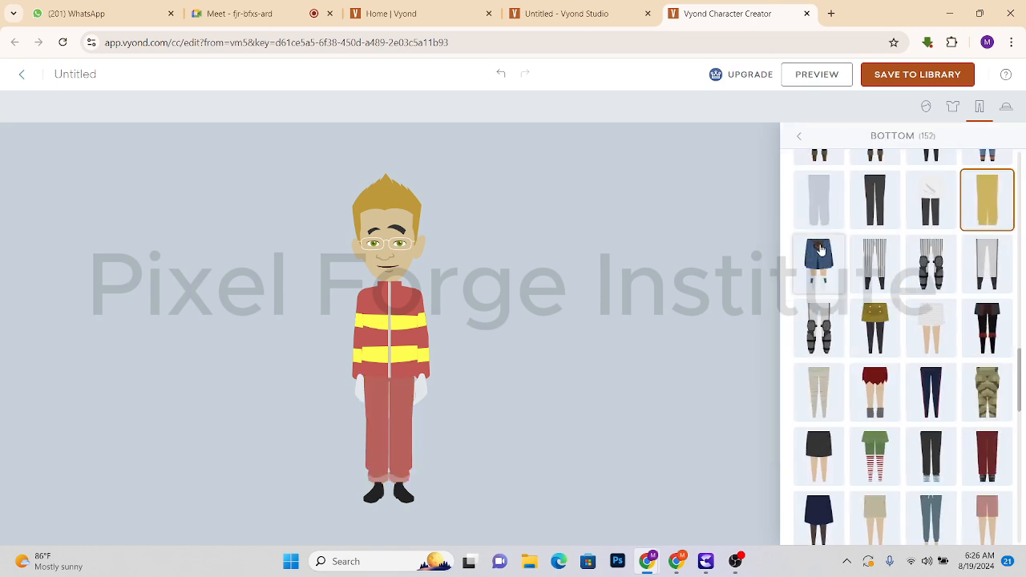
left_click(800, 138)
Try bare feet, black ankle footwear and plain black shoes, and give the character the tan-soled flip-flops with dark straps.
left_click(812, 239)
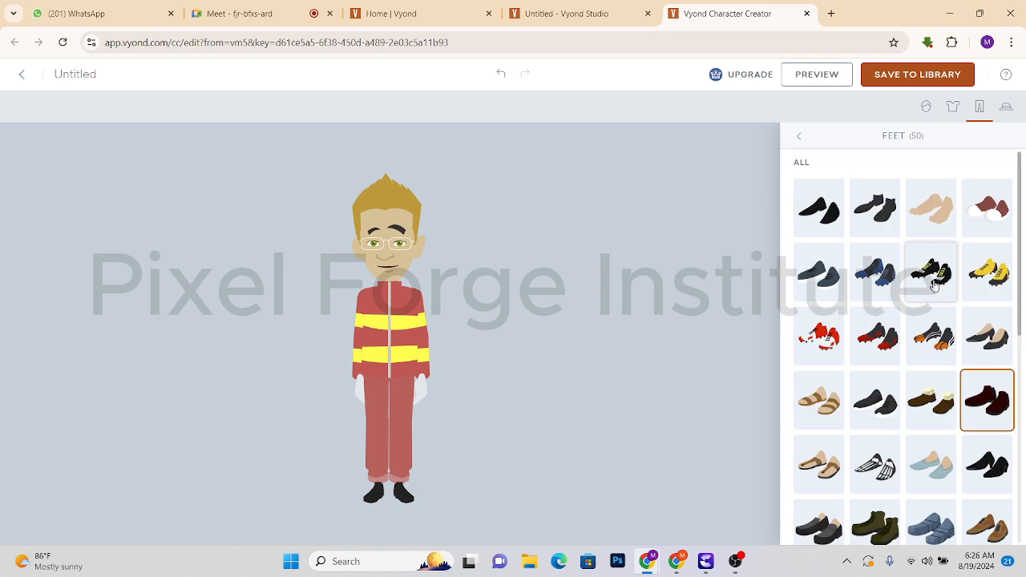
left_click(934, 216)
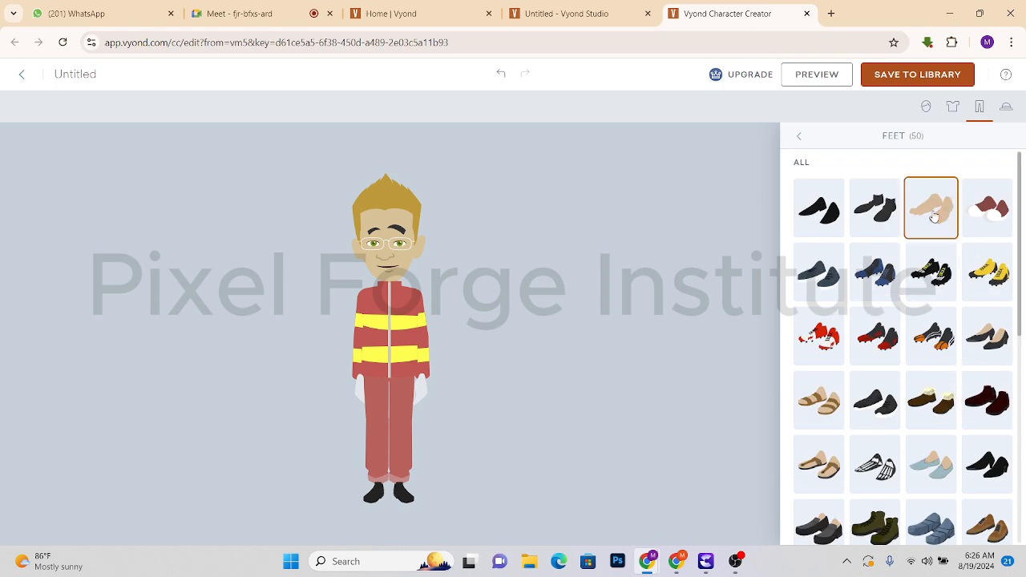
left_click(888, 216)
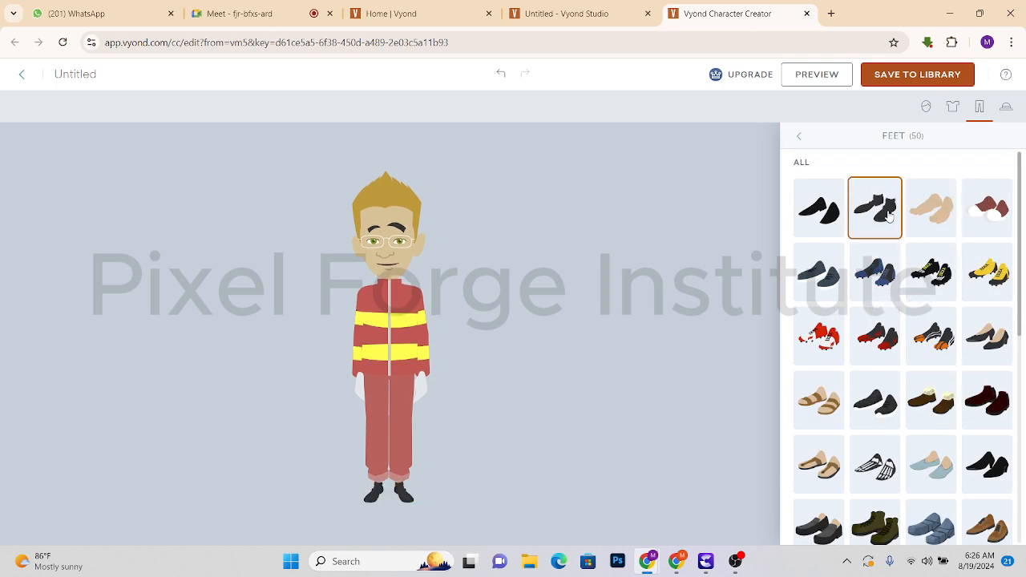
left_click(818, 210)
scroll(873, 321, "down", 6)
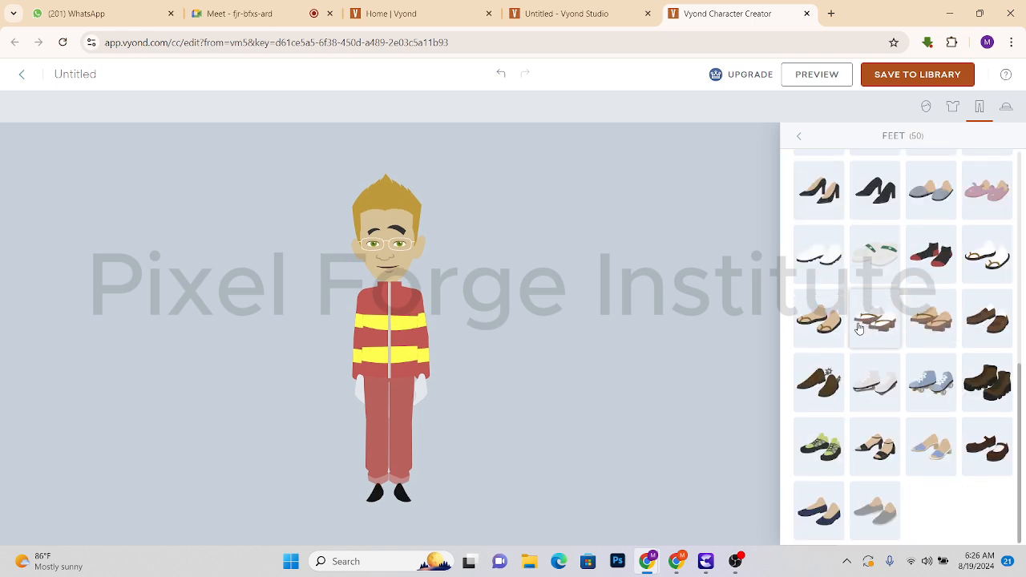
left_click(827, 329)
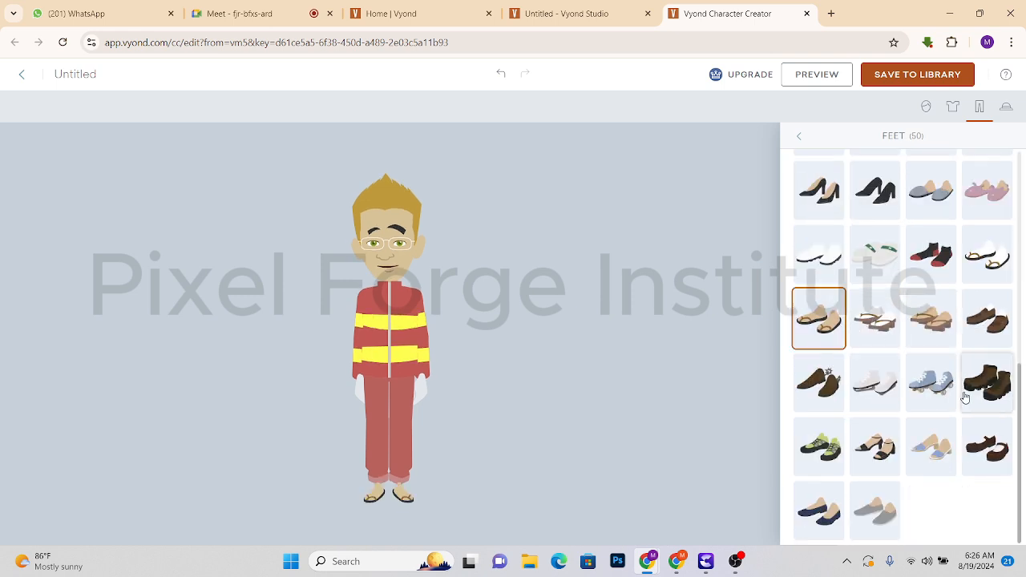
left_click(798, 137)
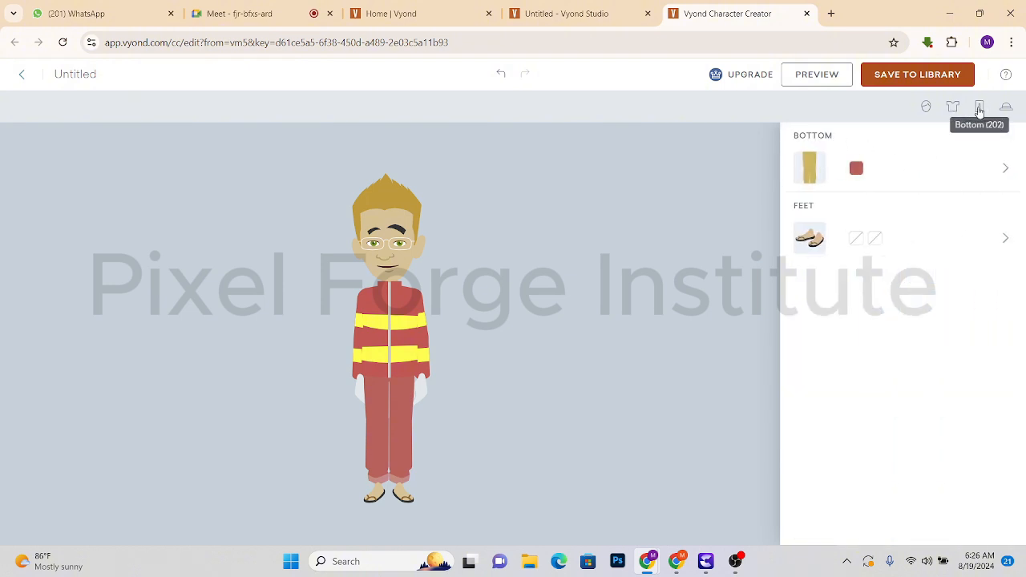
Start adding a first accessory to the character and browse the accessory collection down to the hats.
left_click(1003, 113)
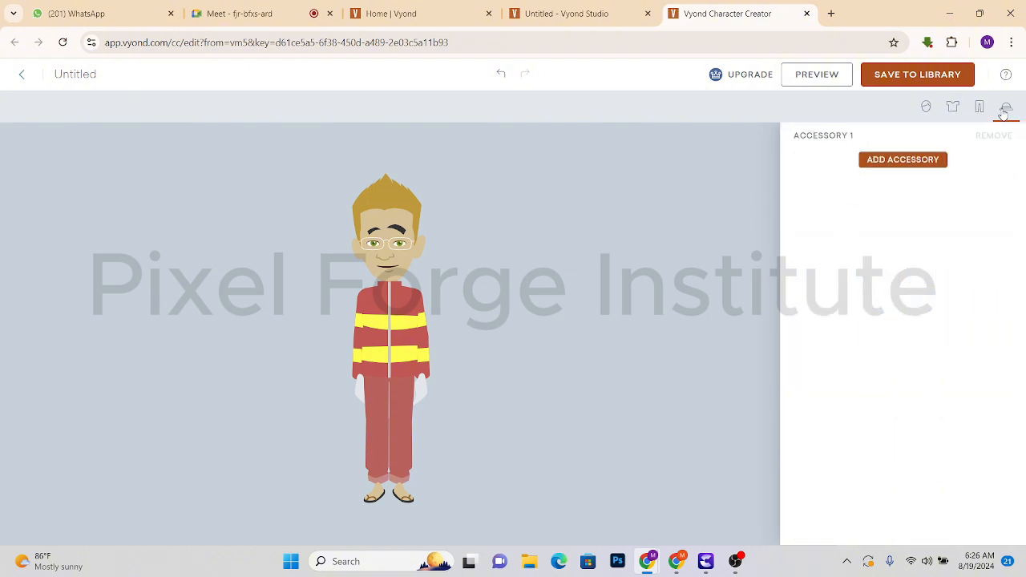
left_click(891, 161)
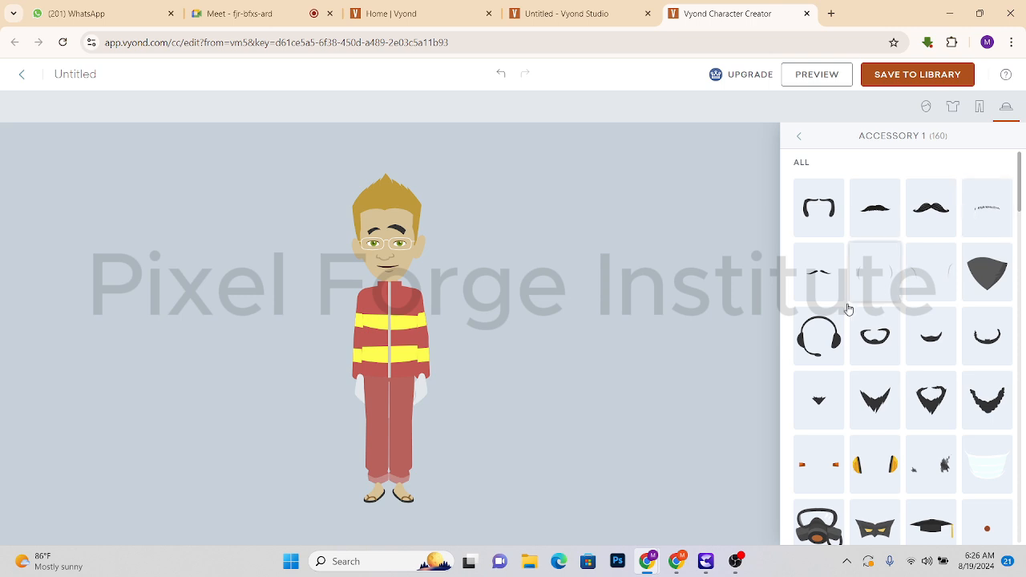
scroll(820, 331, "down", 3)
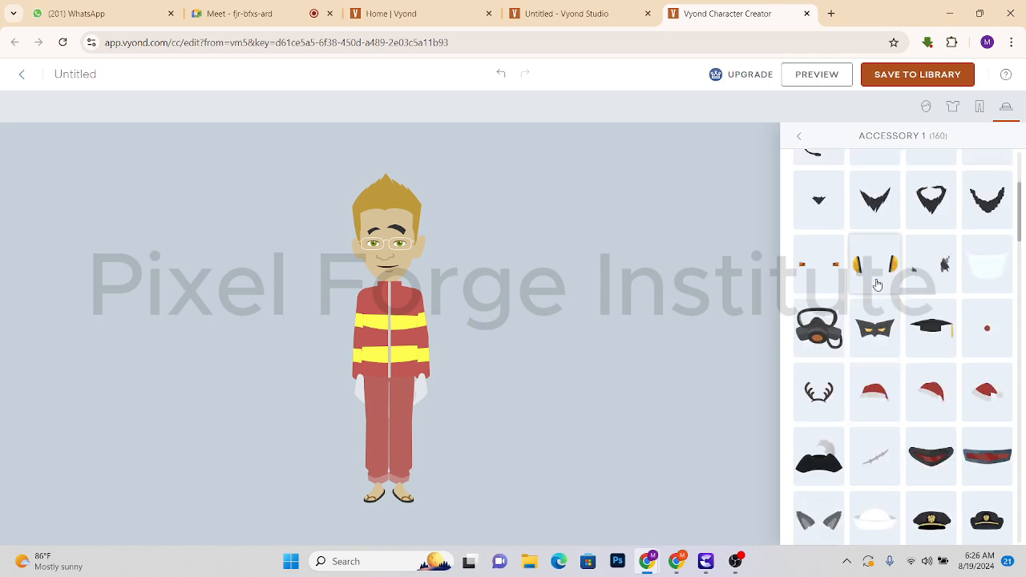
scroll(879, 405, "down", 1)
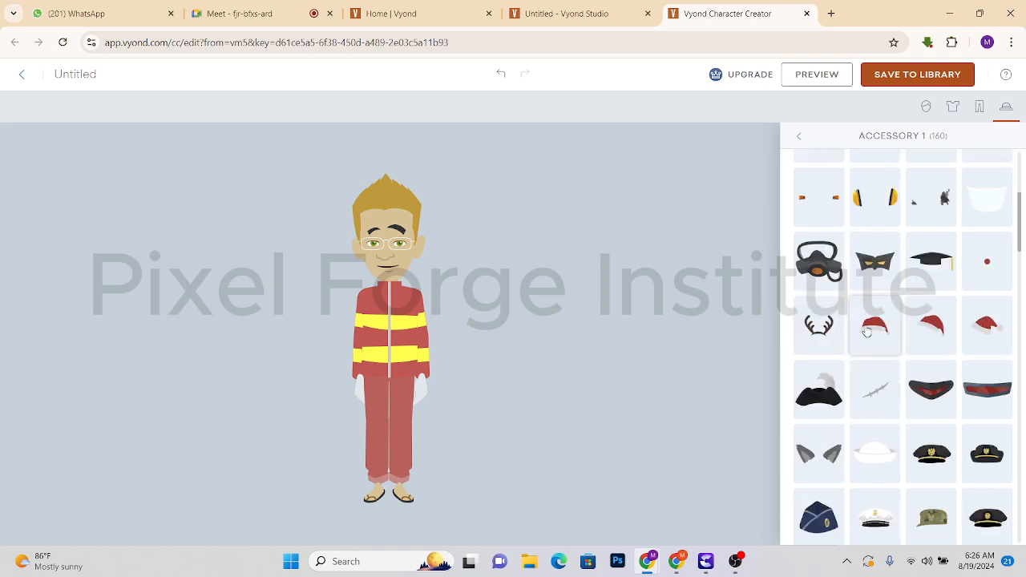
scroll(867, 352, "down", 4)
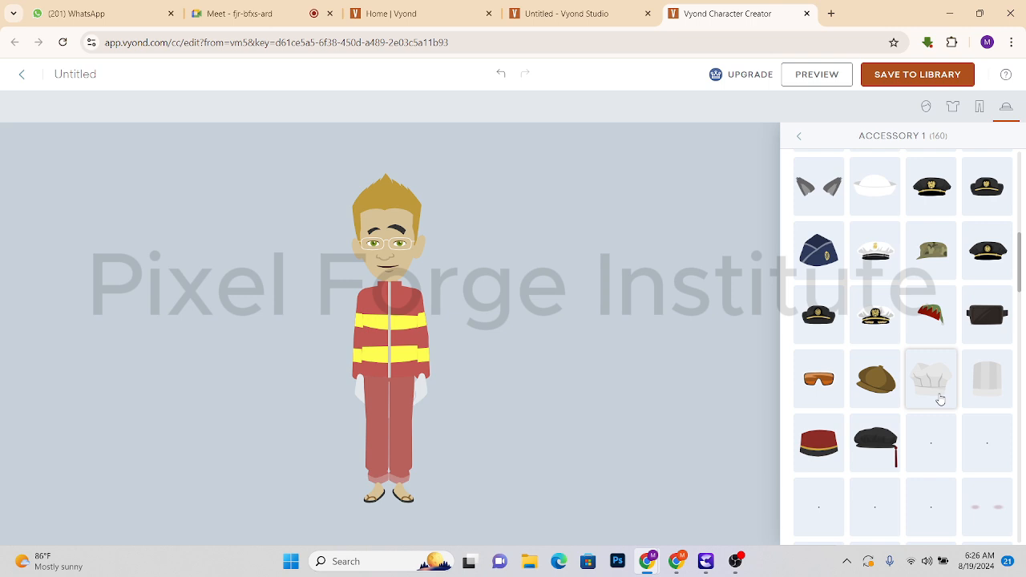
Try the brown flat cap, the white chef's hat and several black beard styles as the character's accessory.
left_click(886, 384)
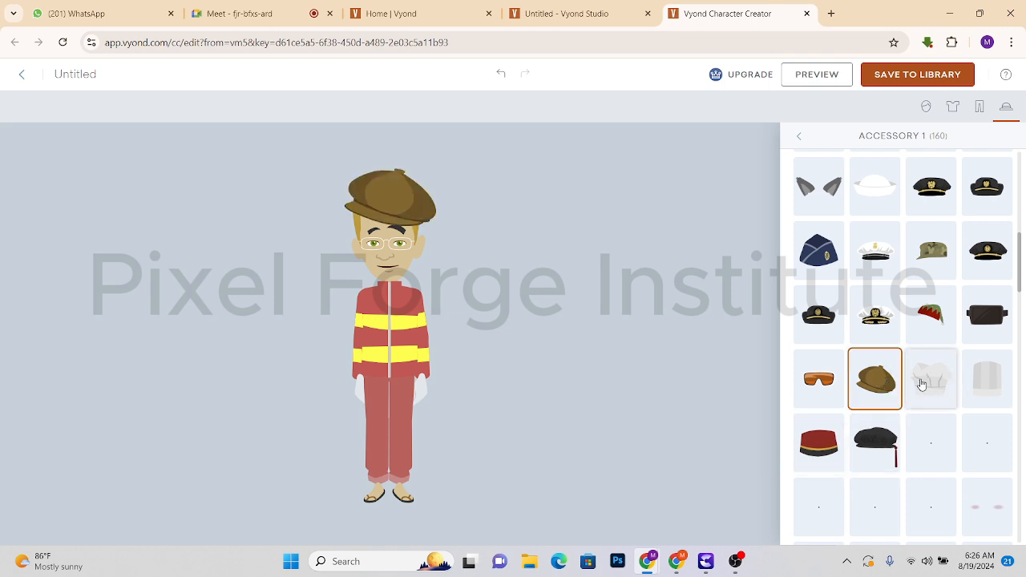
left_click(920, 383)
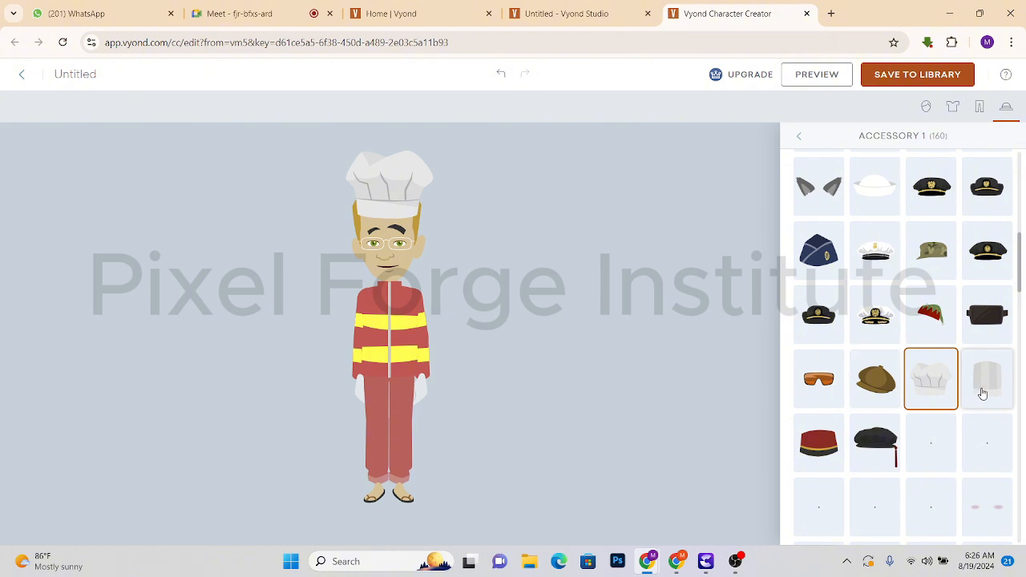
scroll(898, 433, "down", 3)
left_click(822, 379)
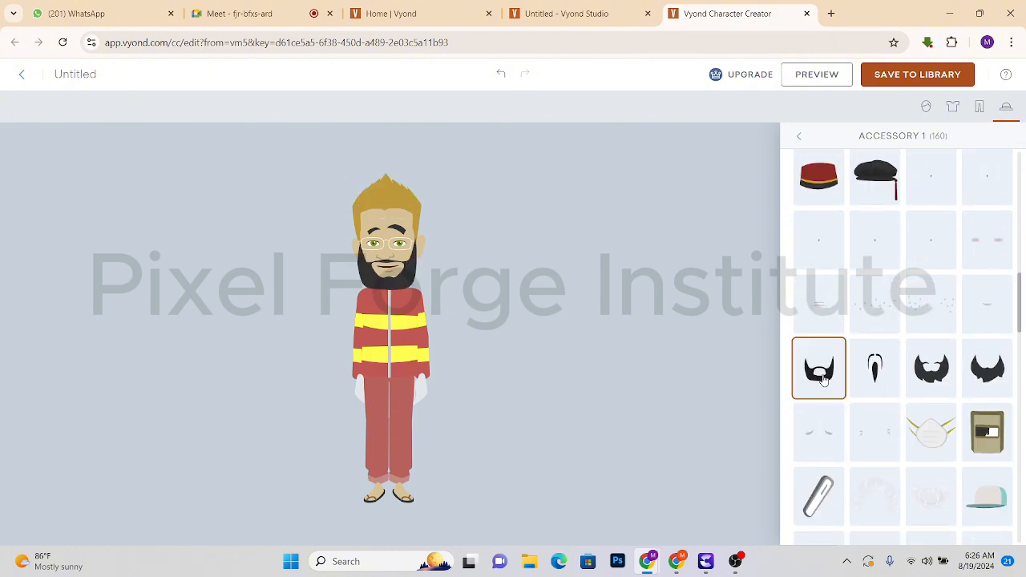
left_click(893, 380)
left_click(941, 378)
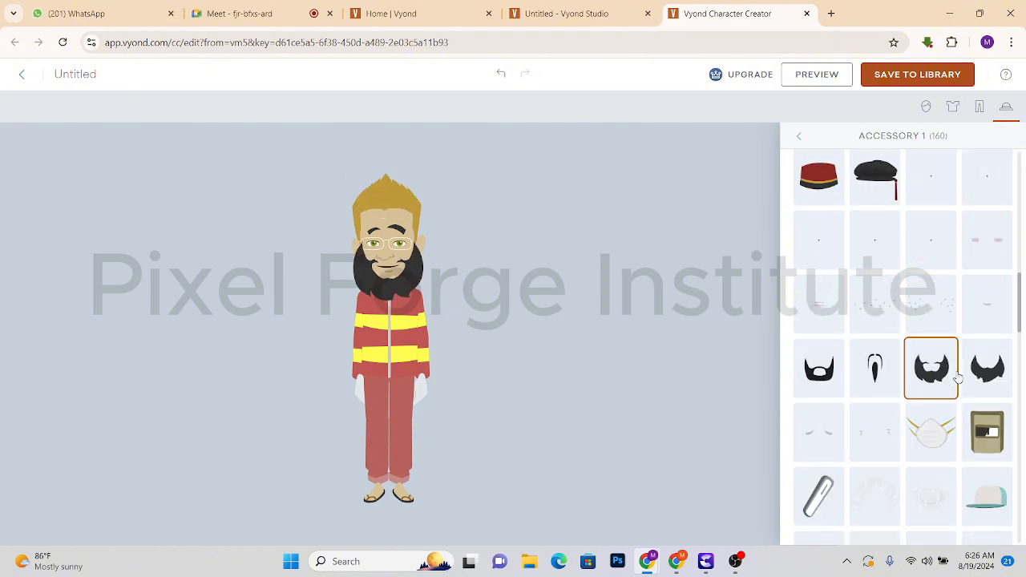
left_click(984, 372)
Try the black bowler hat, the dark and white face masks, the red royal crown, the gold crown and the tiara.
scroll(934, 420, "down", 3)
left_click(825, 373)
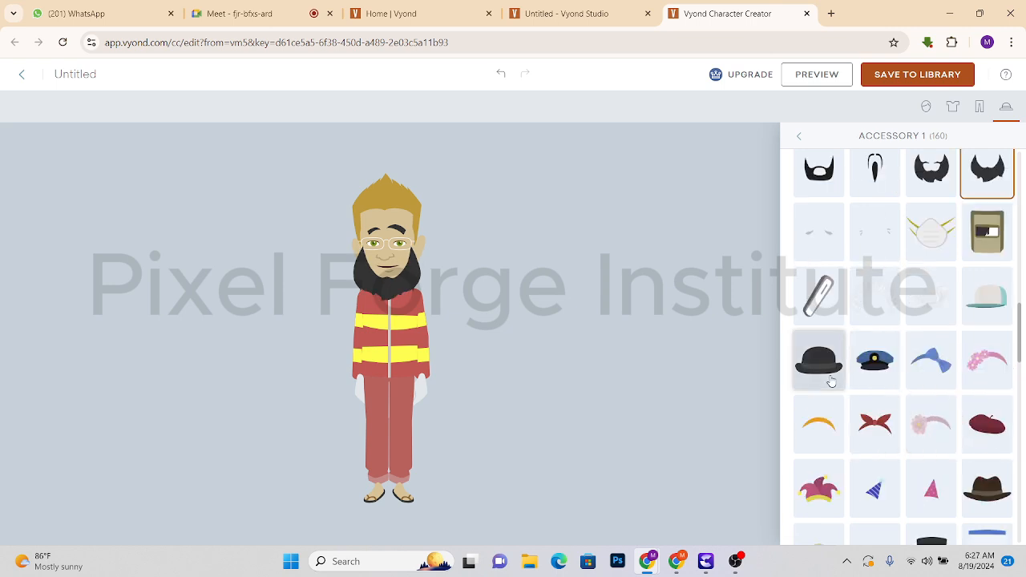
scroll(932, 383, "down", 5)
left_click(891, 359)
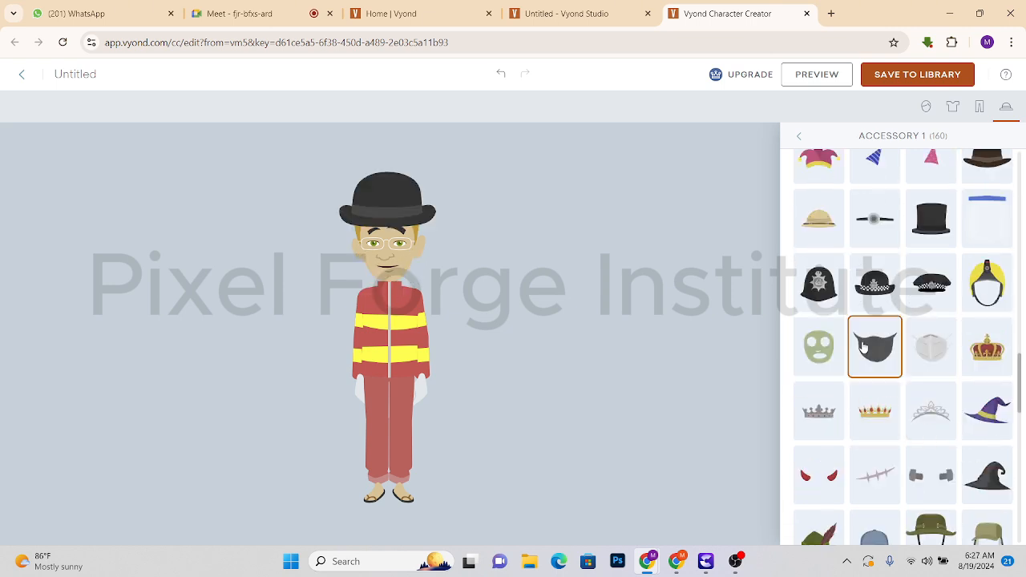
left_click(934, 360)
left_click(997, 362)
left_click(874, 413)
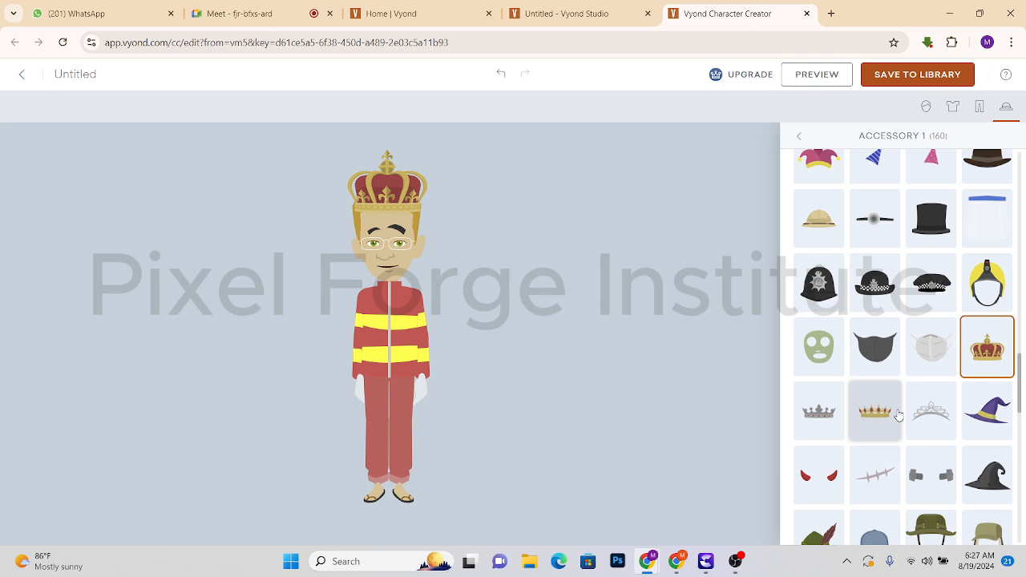
left_click(939, 426)
Try the grey ear device, firefighter helmet, navy cap and pink flowers, and choose the purple cap as the accessory.
scroll(865, 444, "down", 3)
left_click(875, 420)
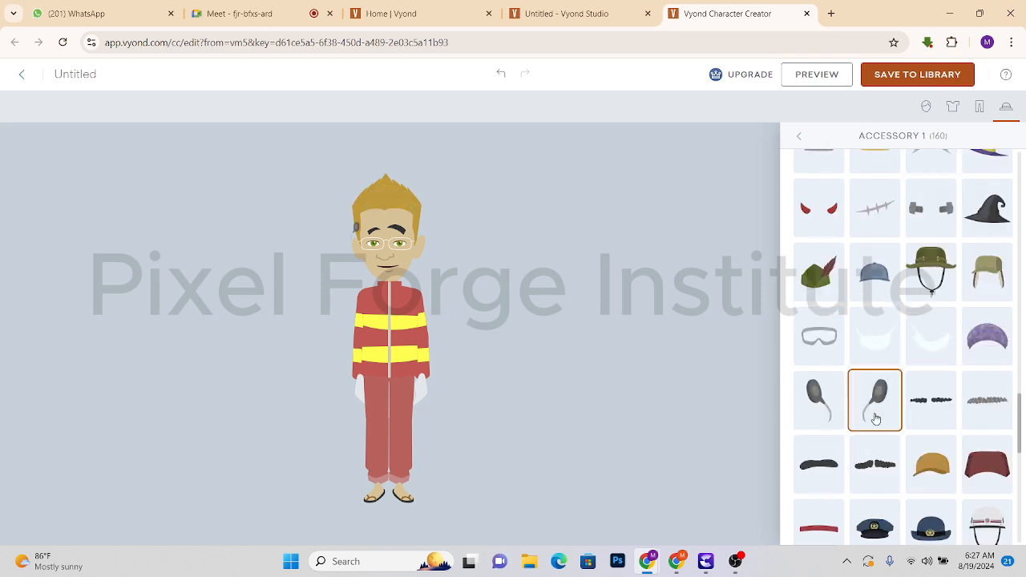
scroll(876, 419, "down", 3)
left_click(818, 325)
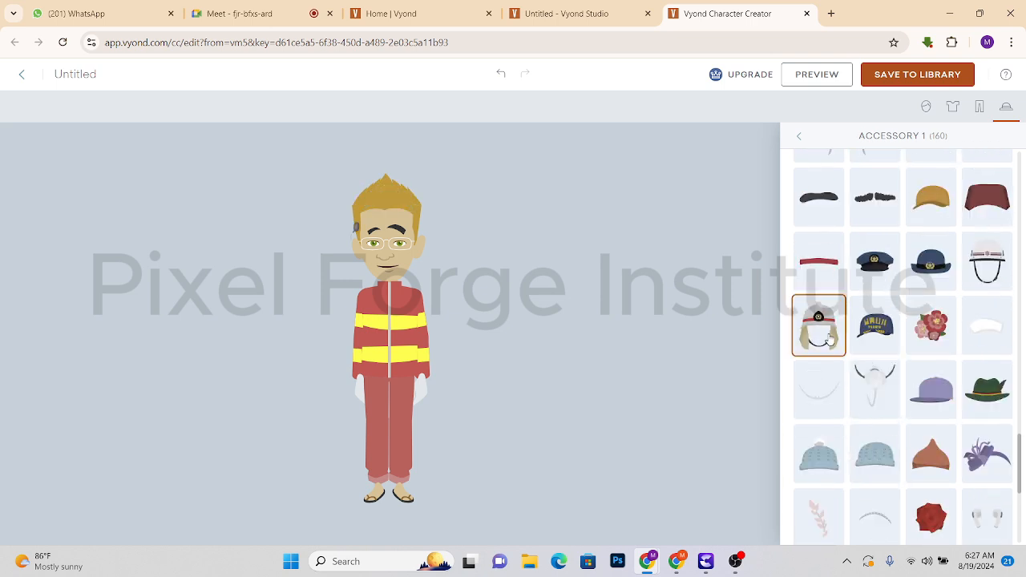
left_click(879, 326)
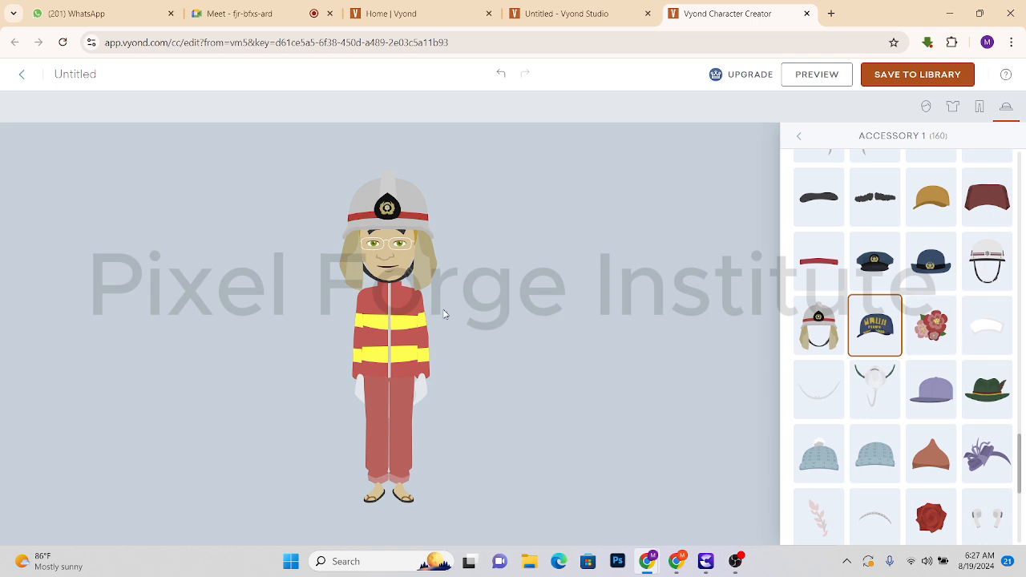
left_click(928, 331)
left_click(950, 401)
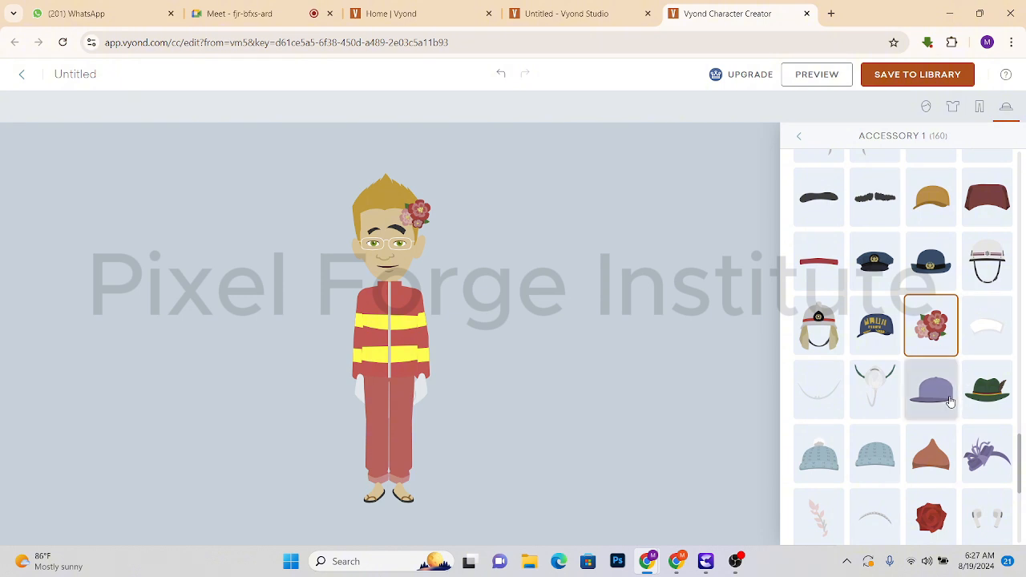
Save the finished character to the library and close Character Creator.
left_click(926, 76)
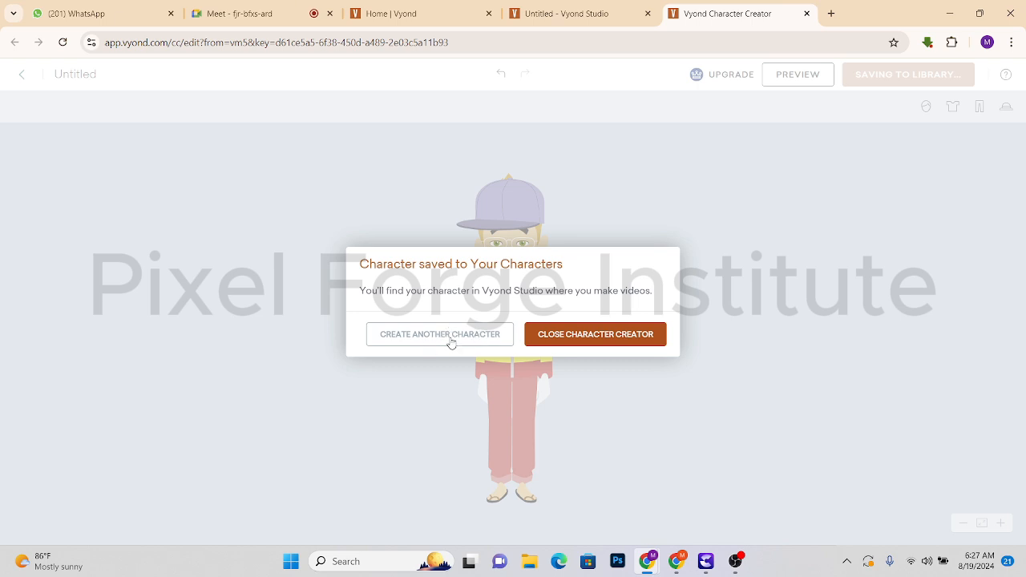
left_click(596, 336)
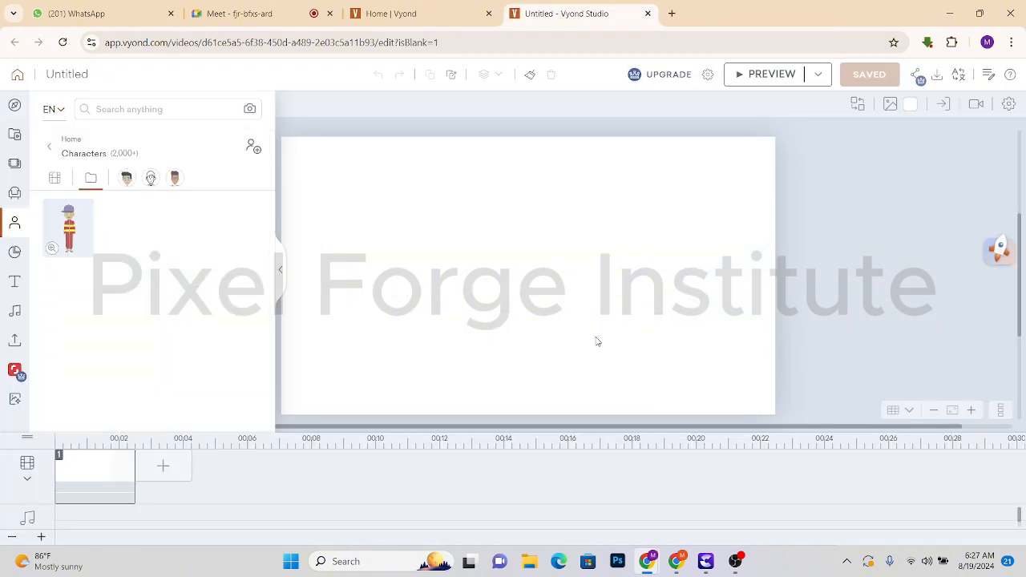
Add the saved custom character from Your Characters to the blank scene and dismiss the feature tips.
left_click(14, 222)
left_click(14, 226)
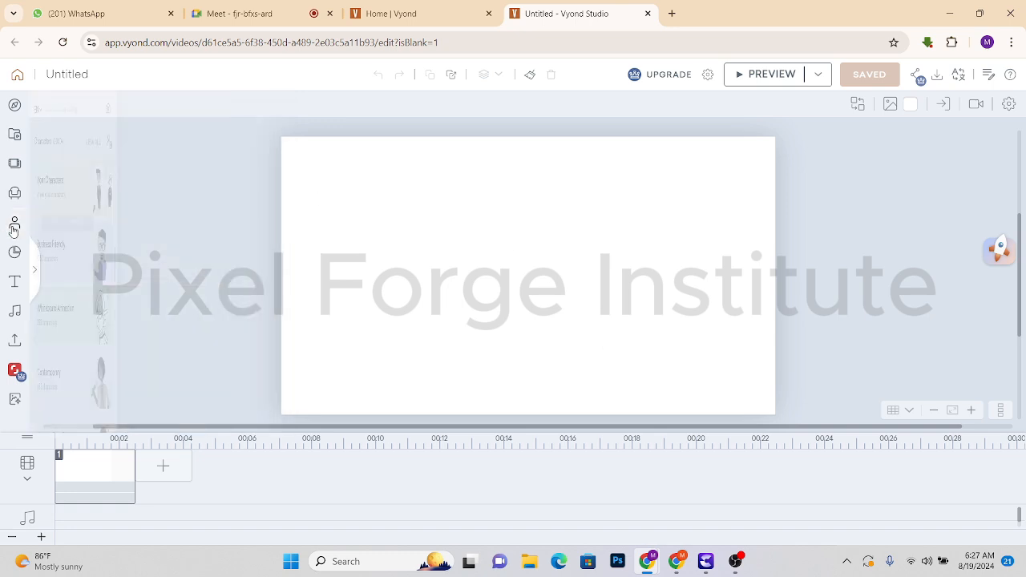
left_click(14, 226)
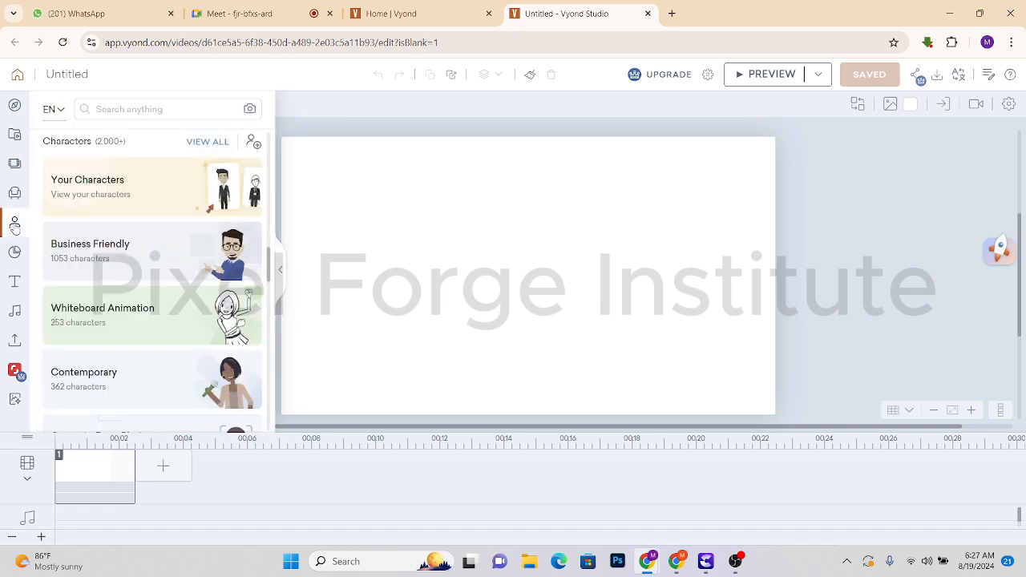
left_click(100, 197)
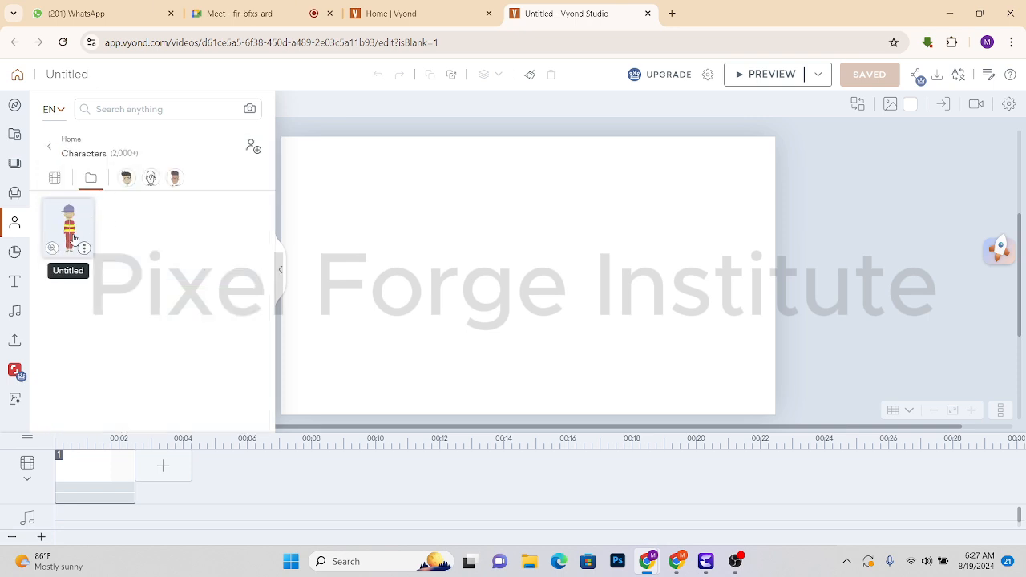
left_click(67, 230)
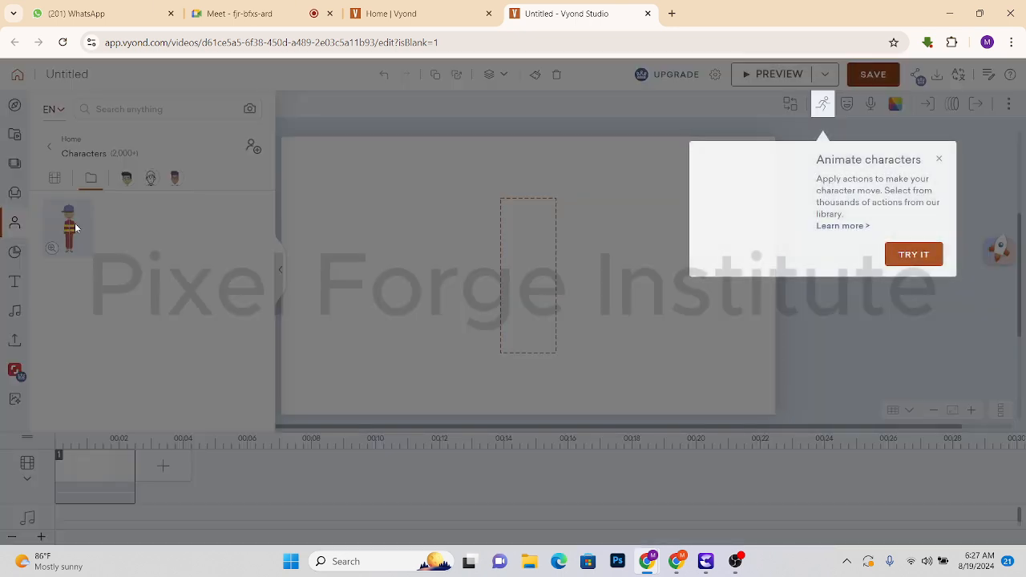
left_click(938, 161)
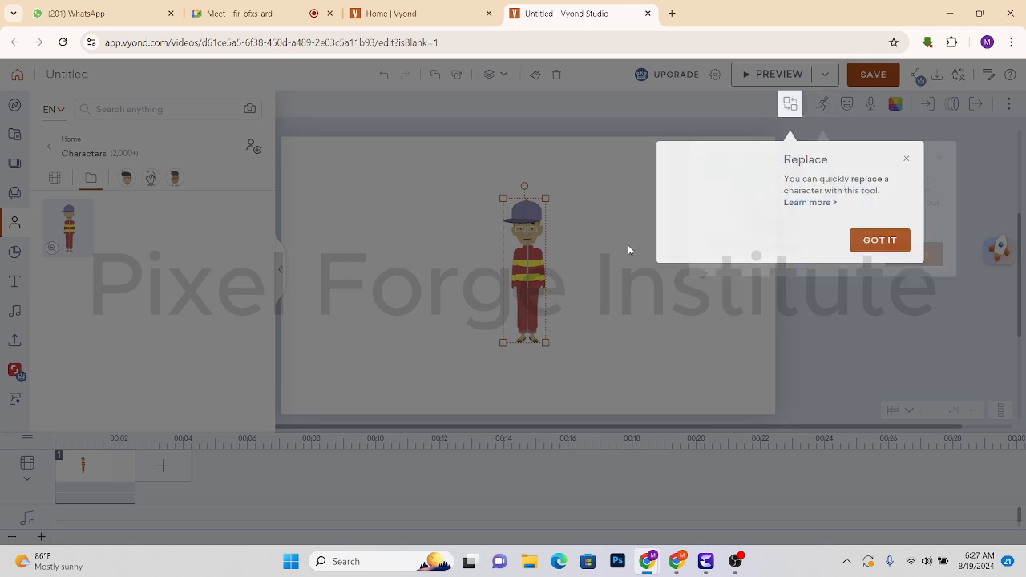
left_click(905, 159)
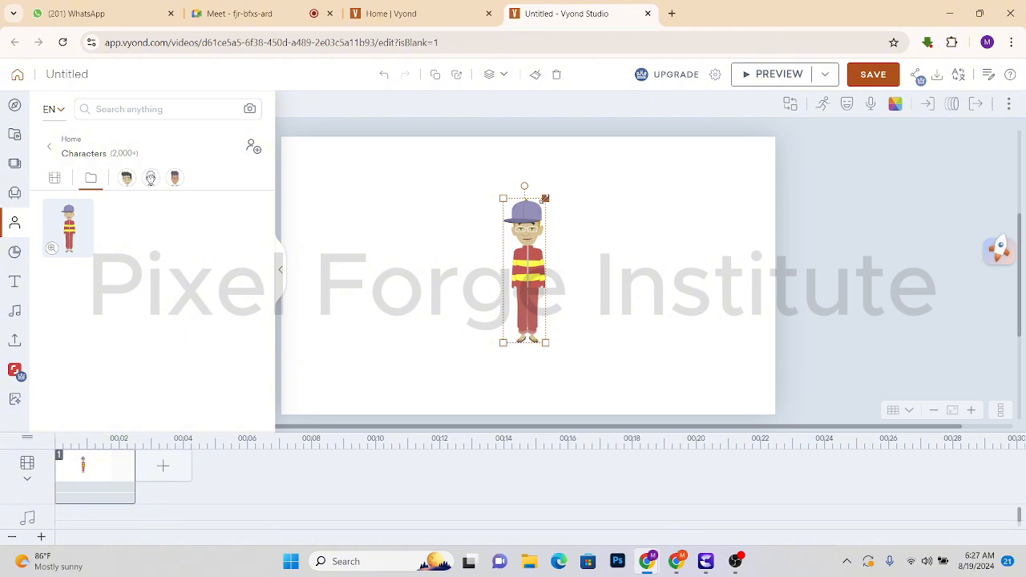
Enlarge the character to nearly the full scene height, centre it on the canvas and deselect it.
left_click_drag(545, 198, 594, 36)
left_click_drag(580, 178, 534, 328)
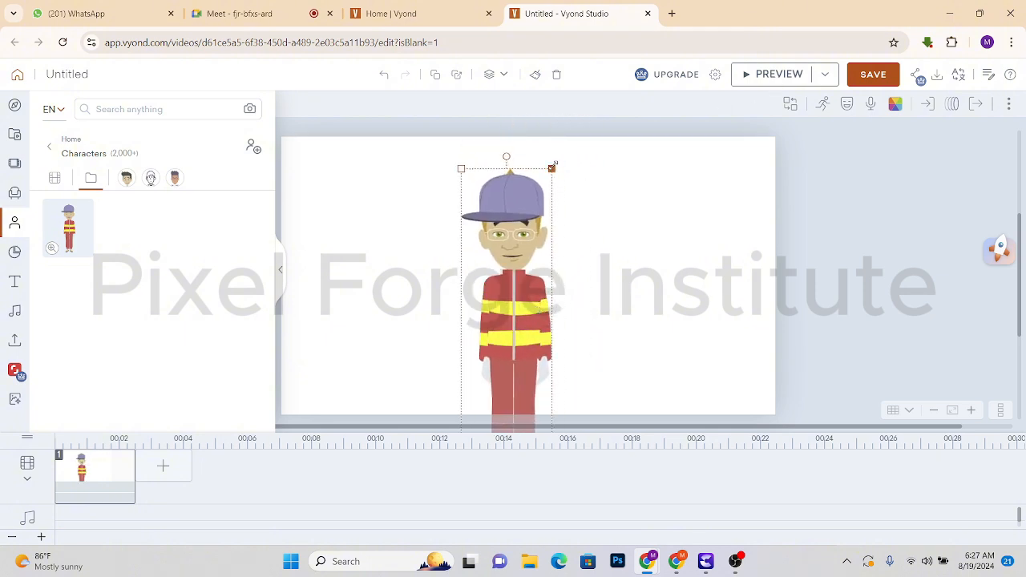
left_click_drag(552, 167, 533, 227)
left_click_drag(497, 326, 509, 261)
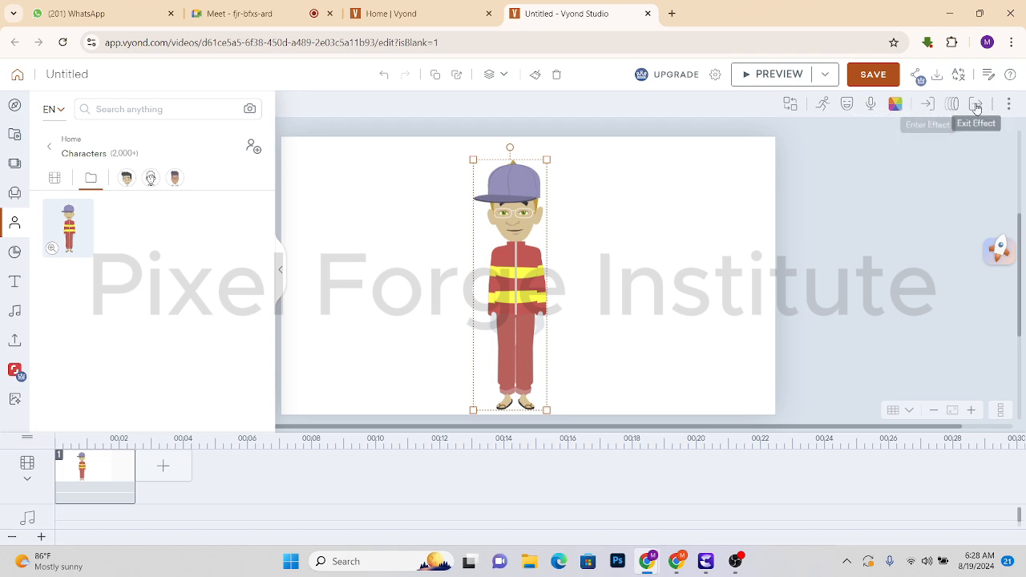
left_click(318, 270)
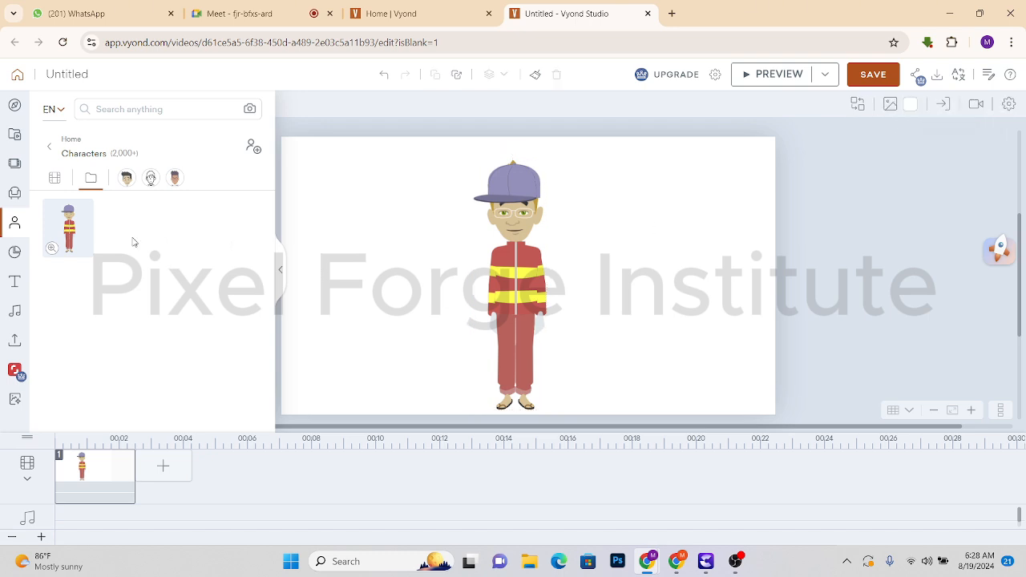
Find the Effects category in the props library and add the lit bomb prop to the scene.
left_click(15, 194)
left_click(158, 269)
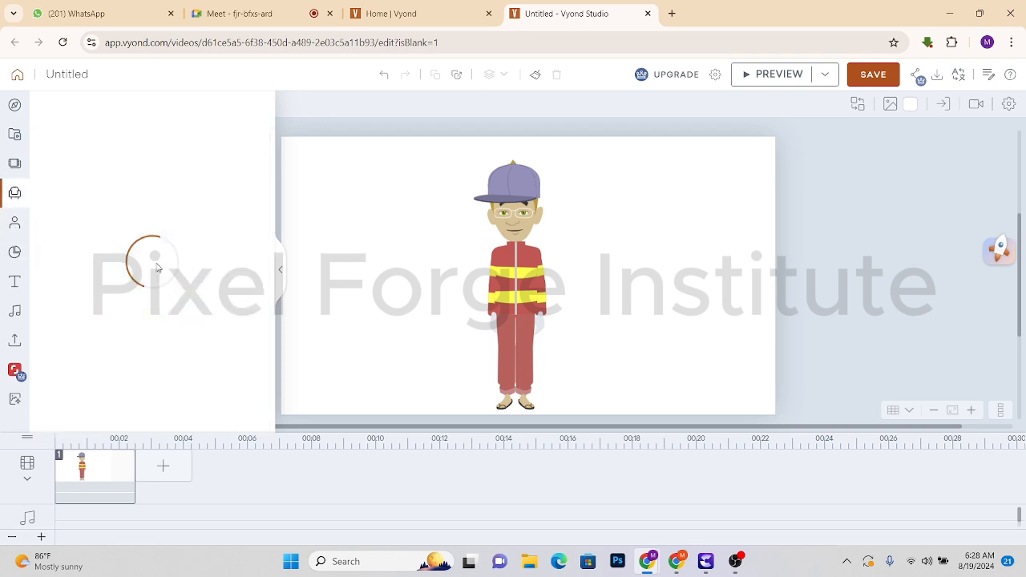
left_click(46, 153)
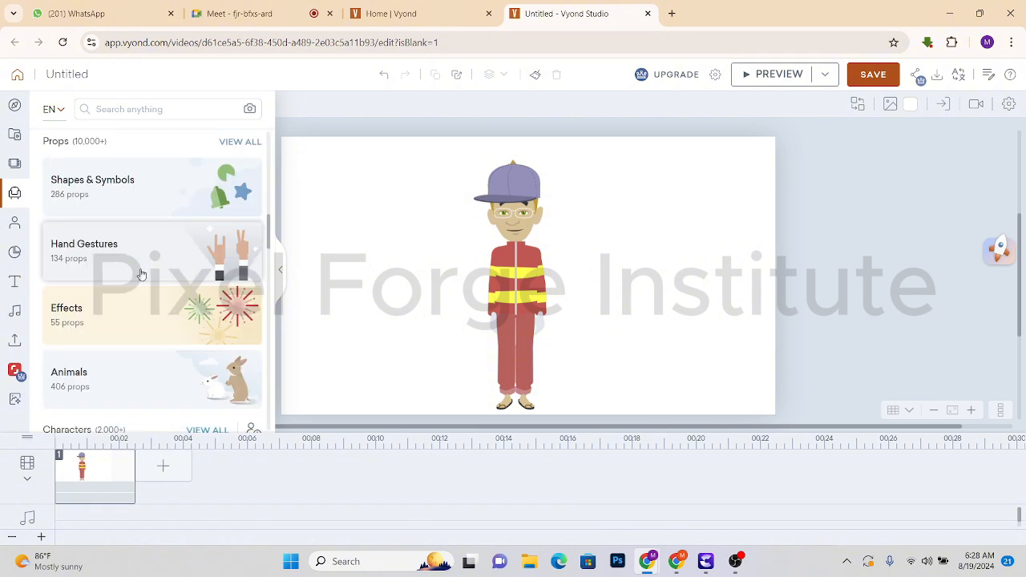
scroll(138, 296, "down", 1)
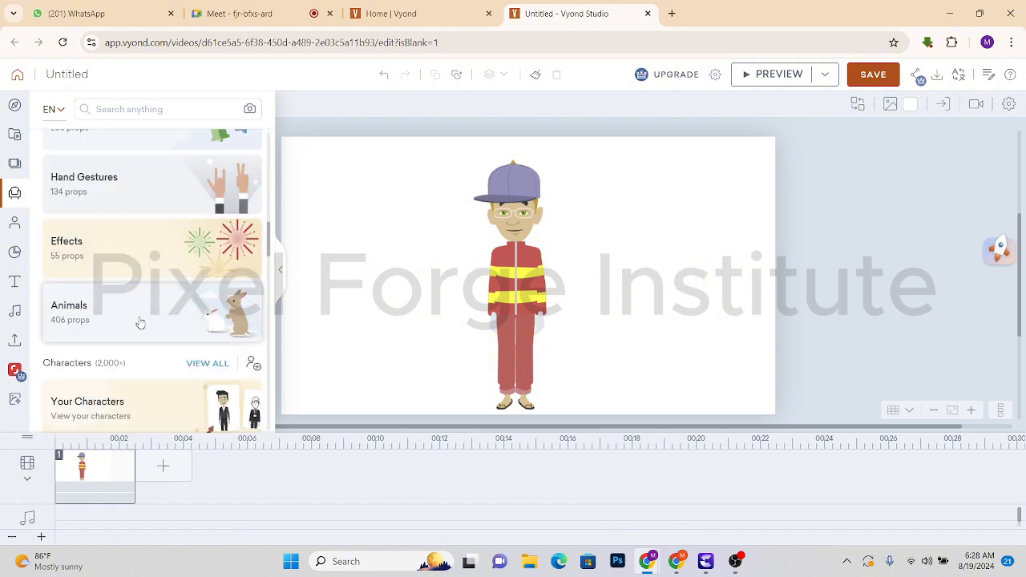
left_click(148, 260)
scroll(190, 321, "down", 1)
scroll(190, 321, "up", 1)
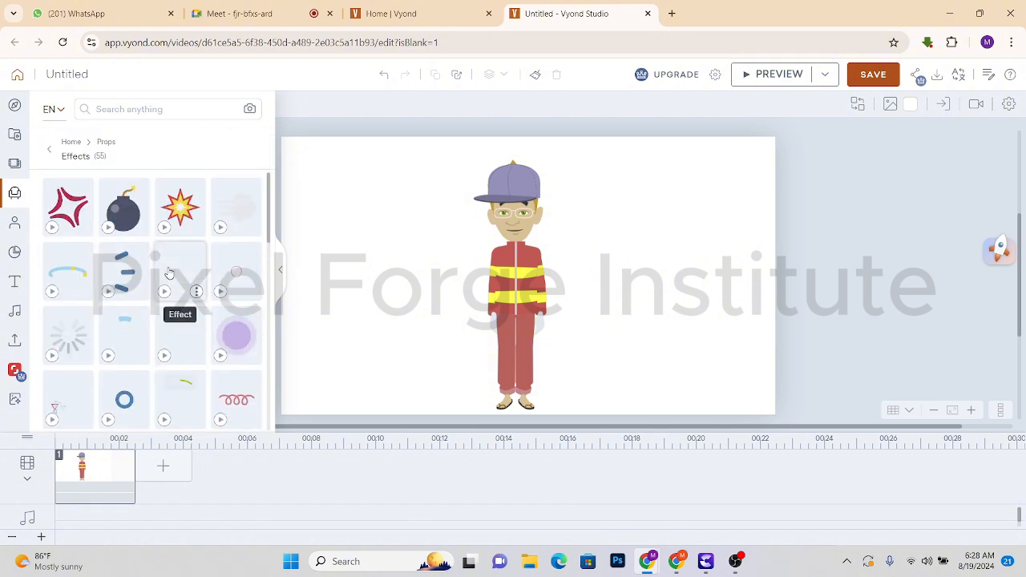
left_click(124, 209)
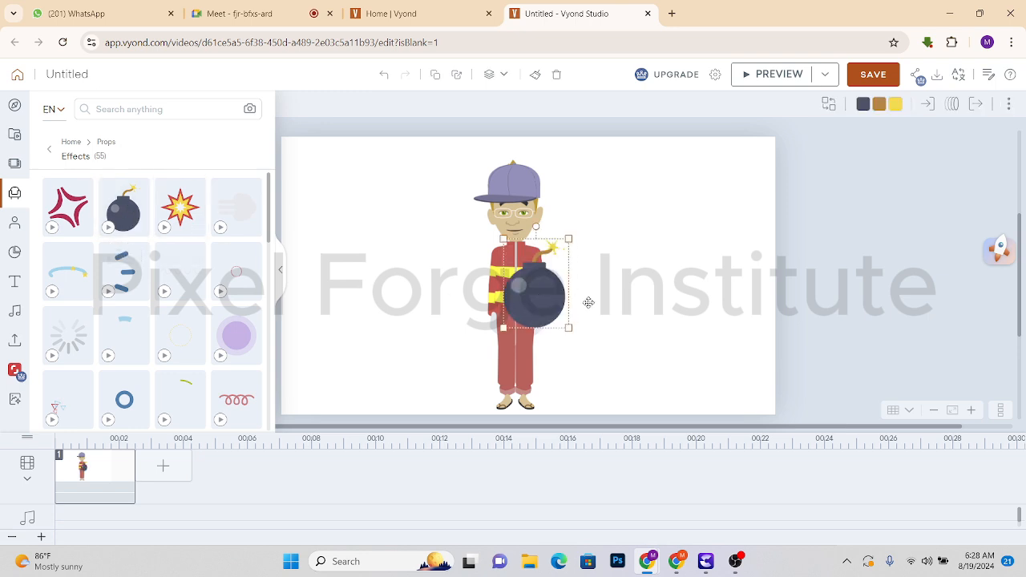
Enlarge the bomb and place it in the empty area beside the character, then collapse the asset library.
left_click_drag(588, 302, 698, 172)
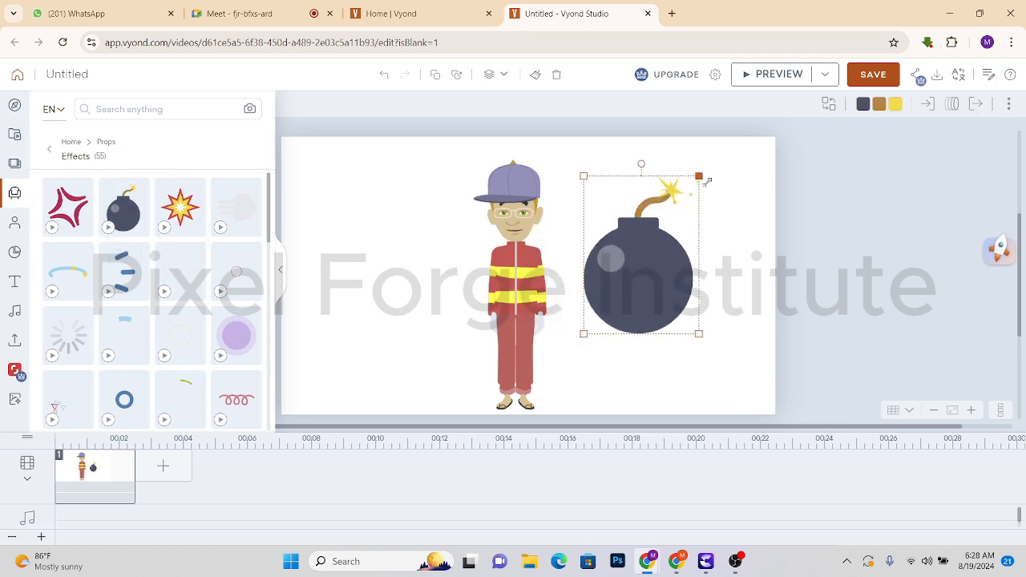
left_click_drag(650, 275, 650, 297)
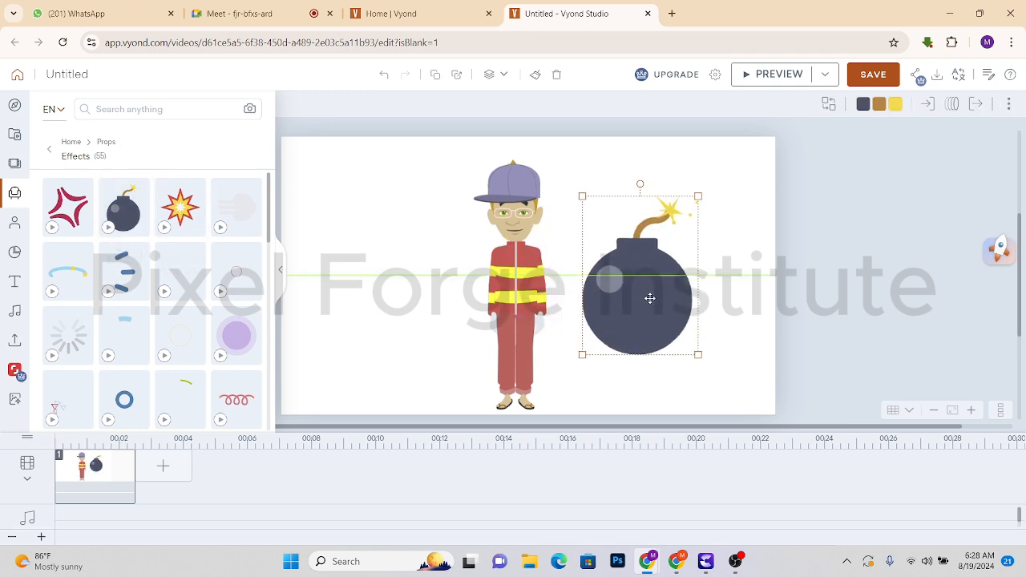
left_click(283, 269)
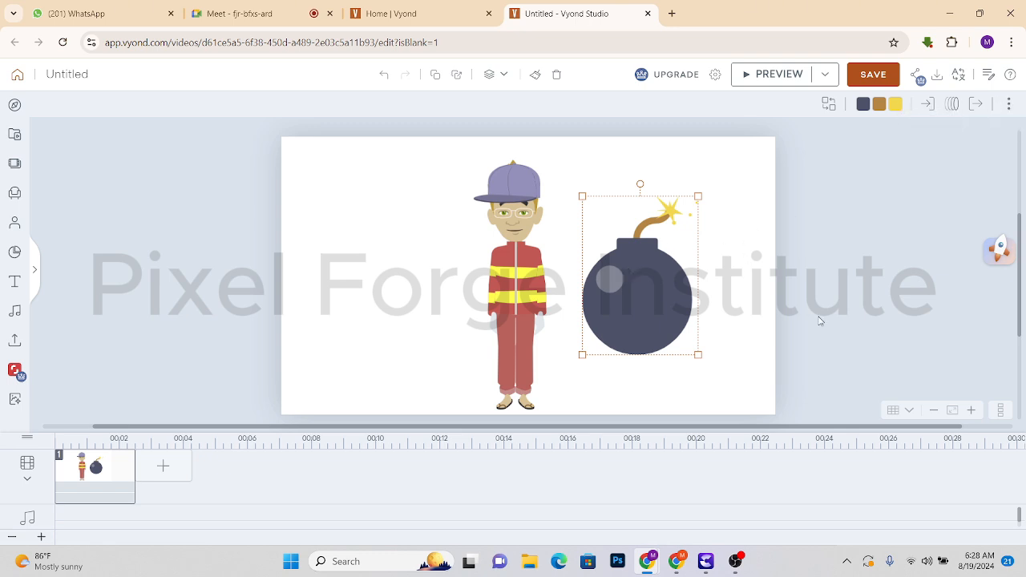
Apply the Pop - Star enter effect to the bomb and dismiss the timeline tip.
left_click(926, 108)
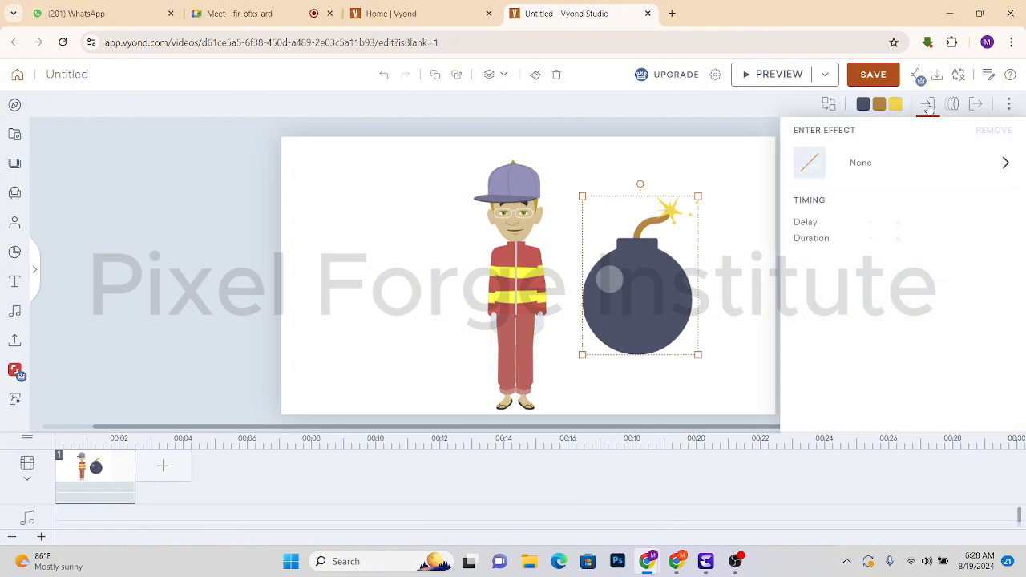
left_click(858, 168)
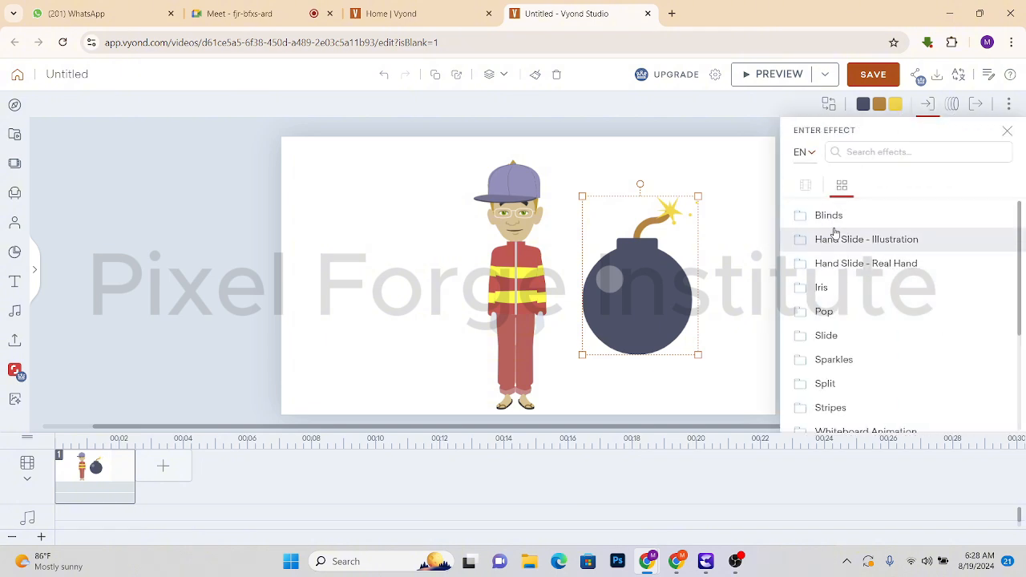
scroll(833, 353, "down", 2)
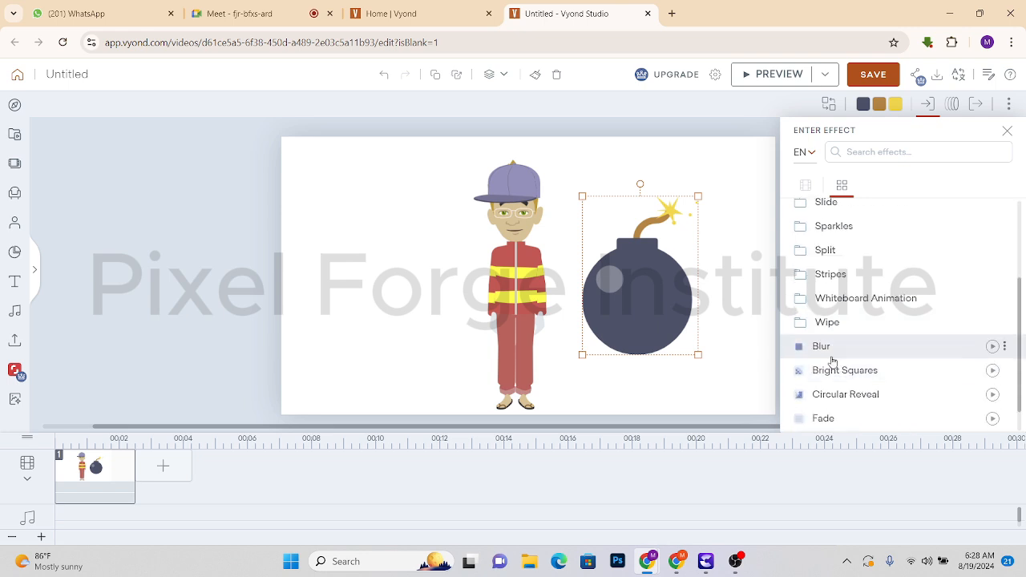
scroll(836, 352, "up", 2)
left_click(836, 317)
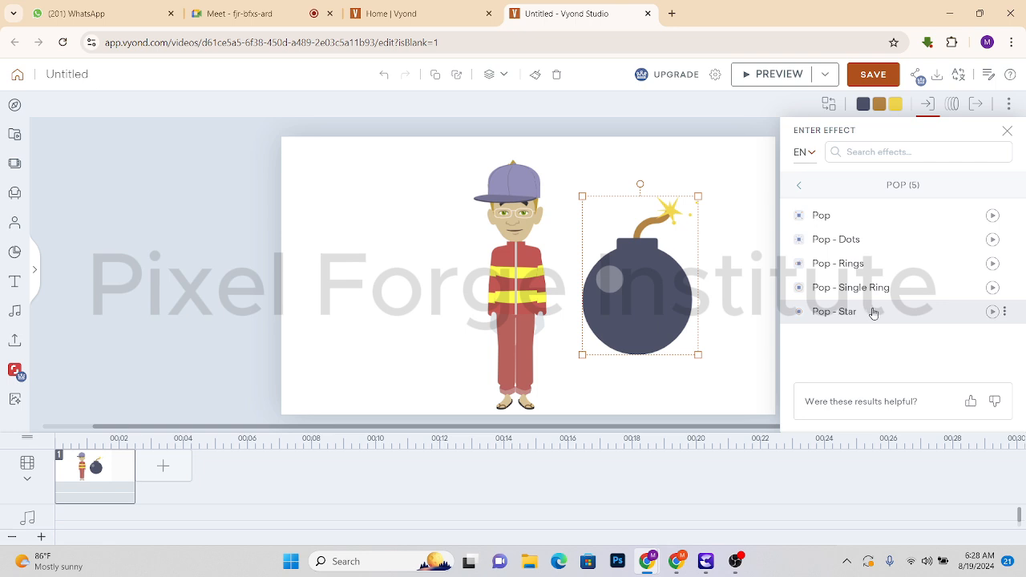
left_click(874, 312)
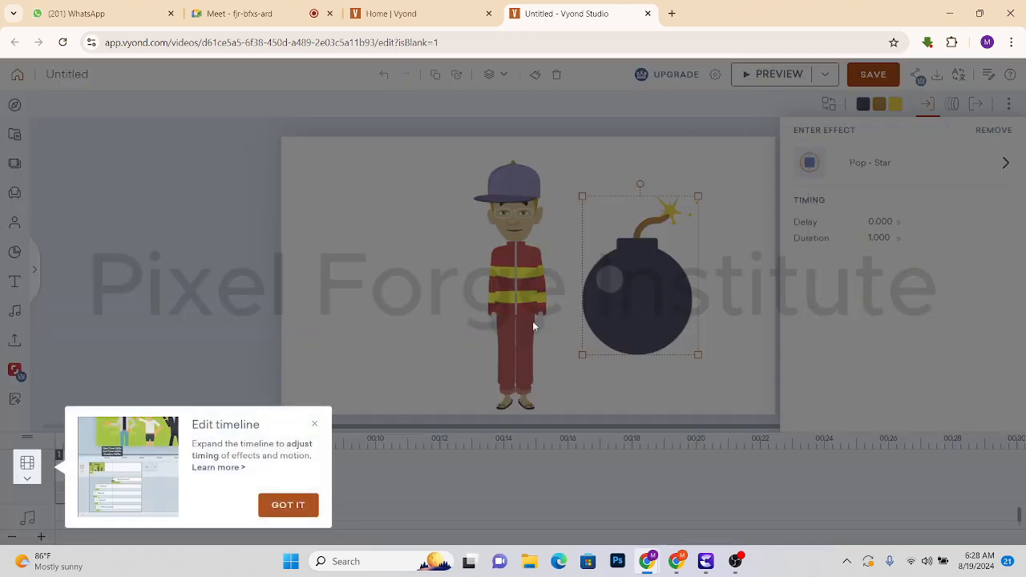
left_click(314, 425)
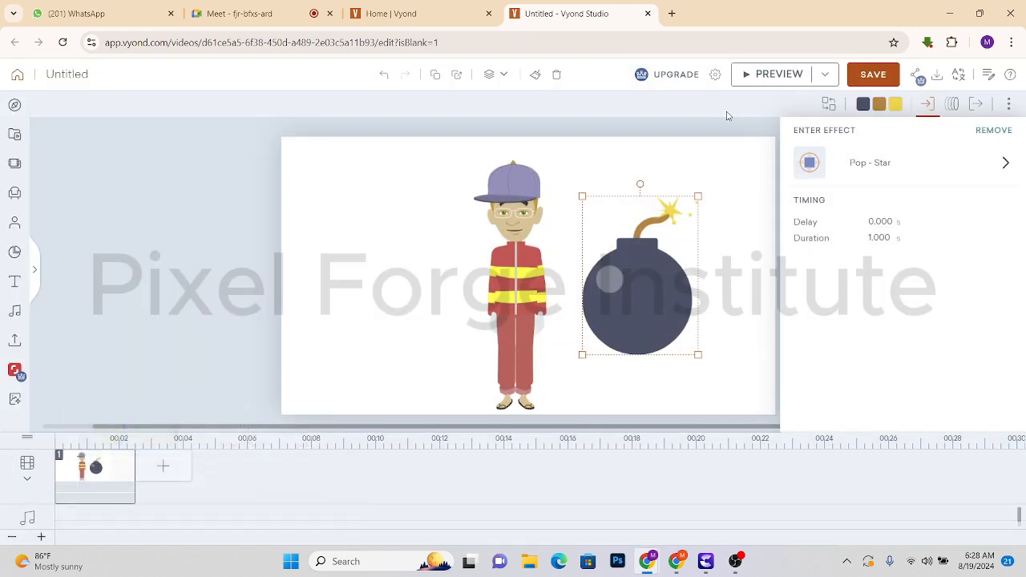
Preview the scene and replay it to check the bomb's enter effect, then exit the preview.
left_click(760, 73)
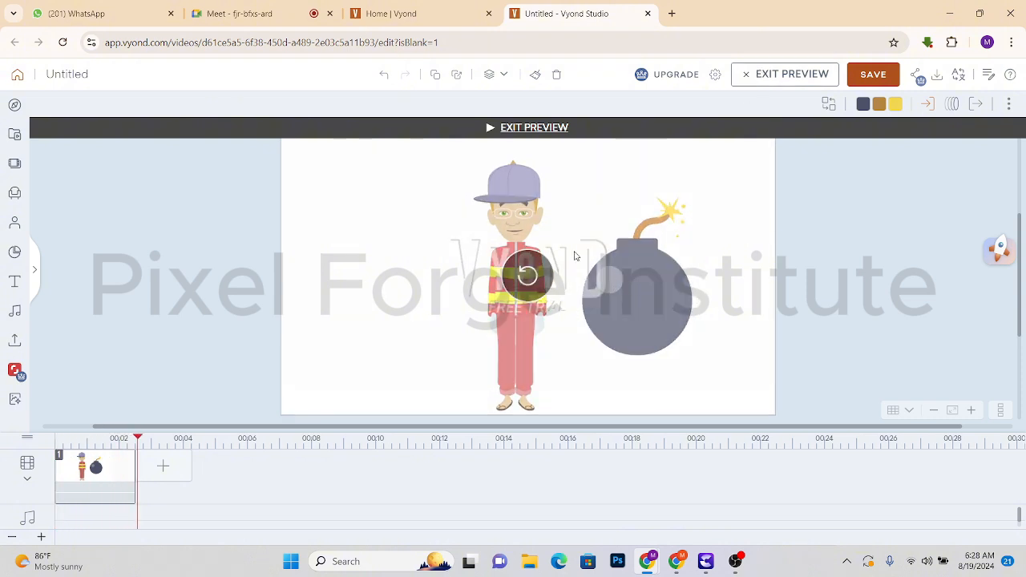
left_click(529, 275)
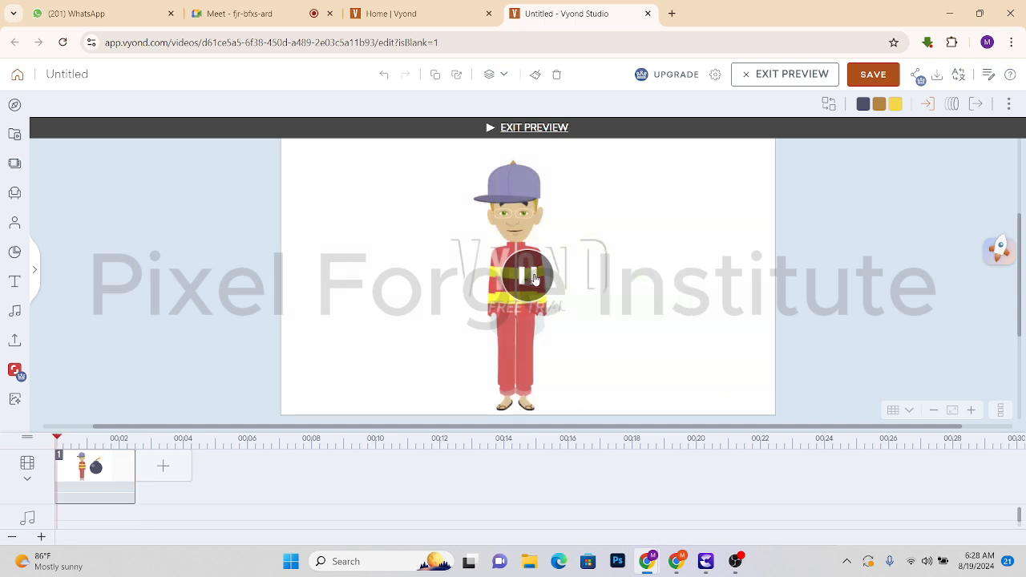
left_click(533, 278)
left_click(533, 278)
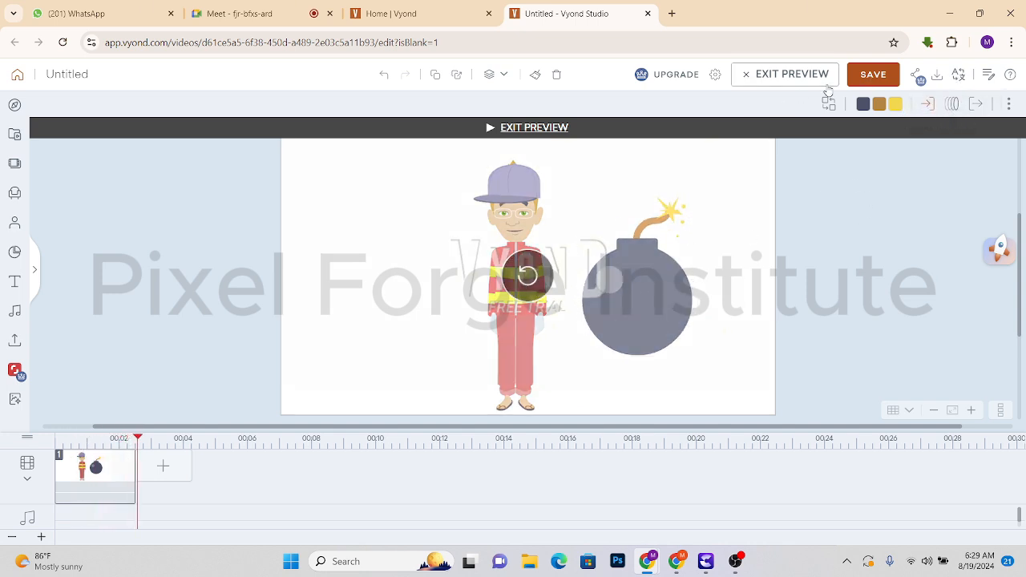
left_click(756, 74)
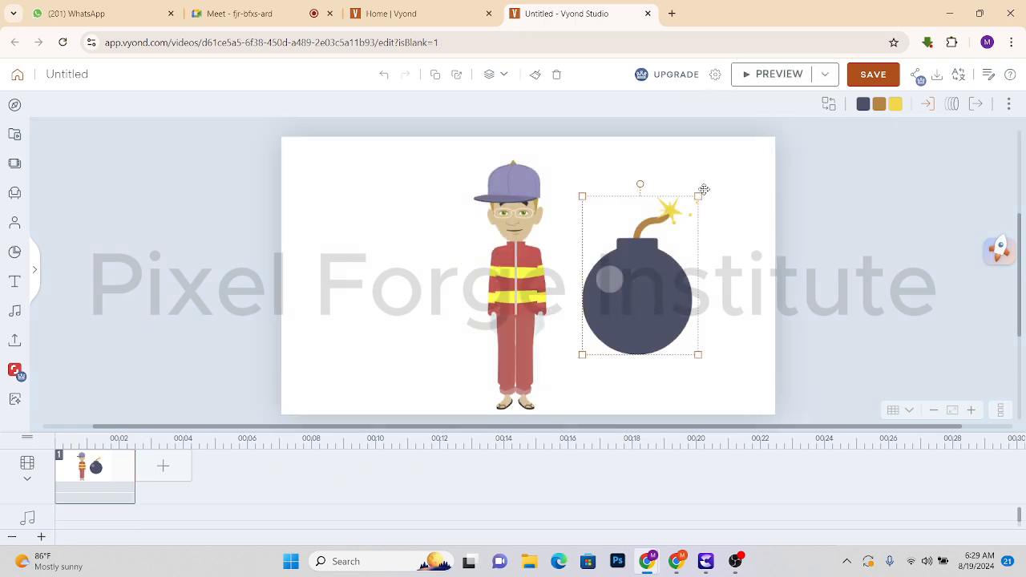
Apply a Sparkles exit effect to the bomb and deselect it.
left_click(977, 104)
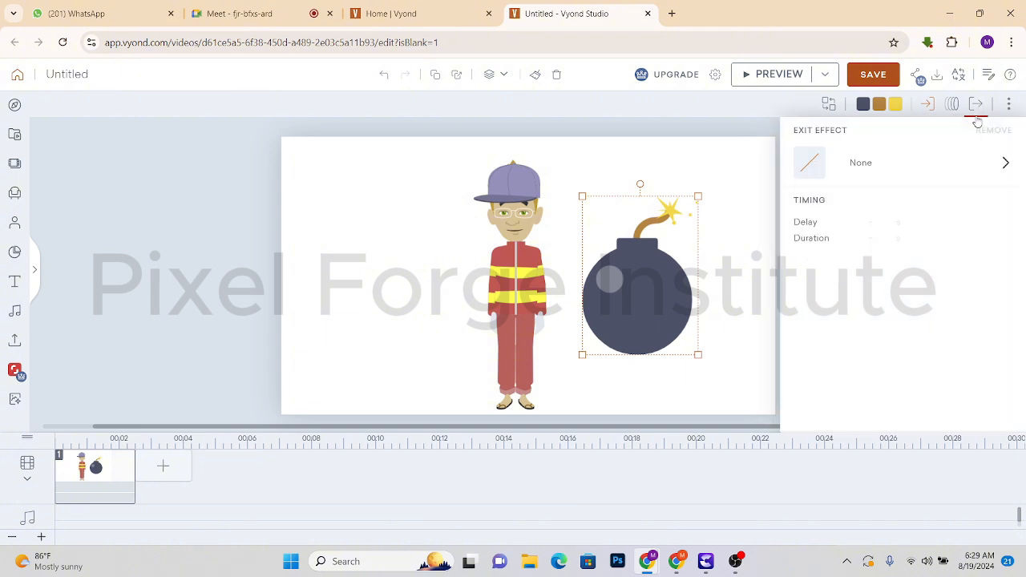
left_click(861, 162)
scroll(833, 289, "down", 1)
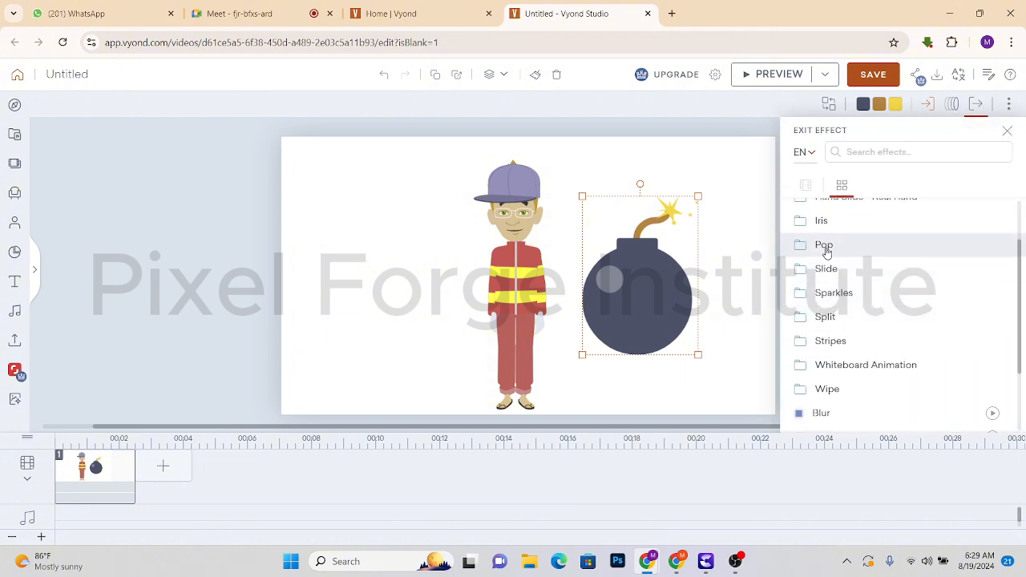
left_click(834, 292)
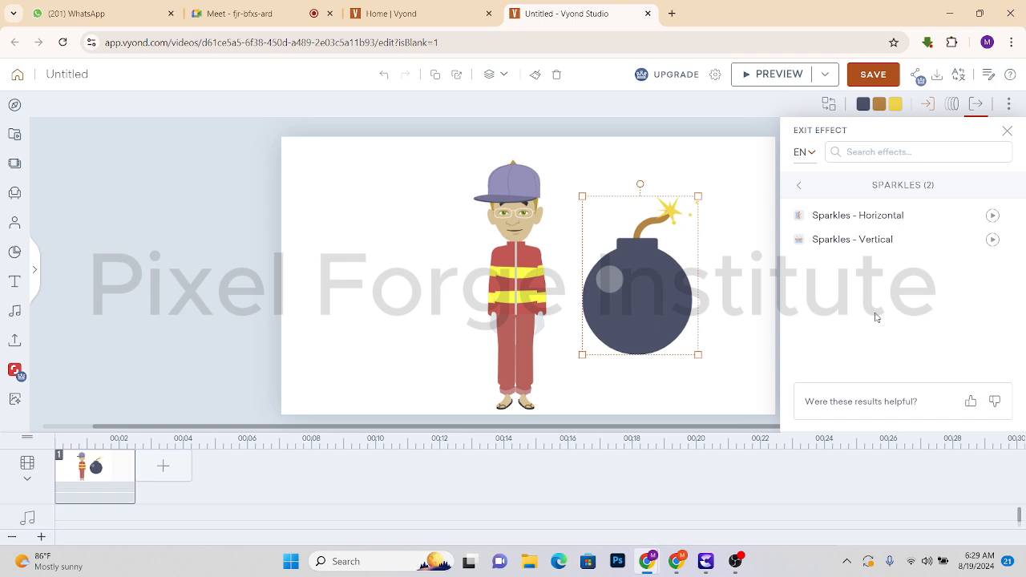
left_click(871, 226)
left_click(725, 122)
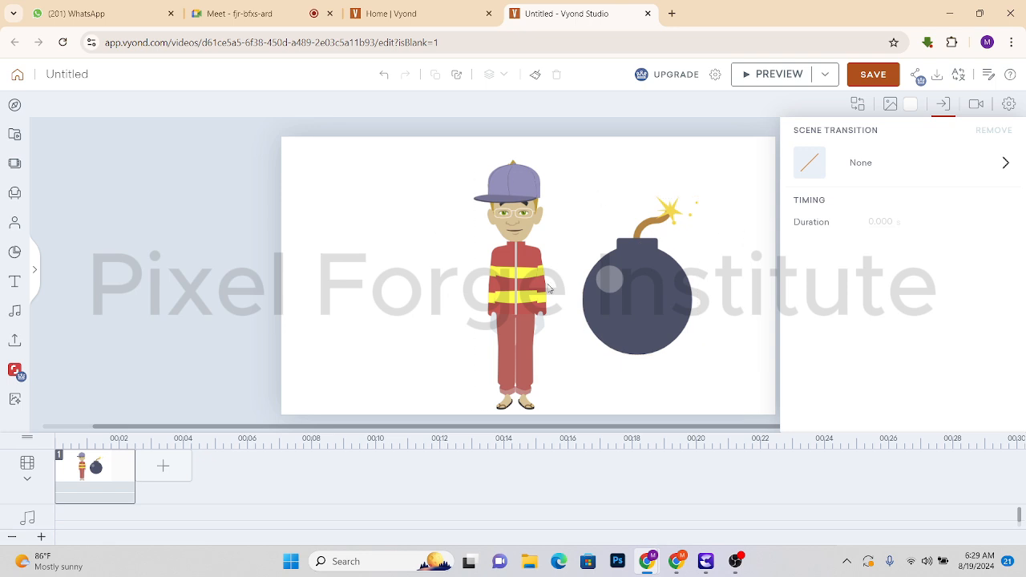
Preview and replay the scene to check the bomb's exit effect, then exit the preview.
left_click(786, 77)
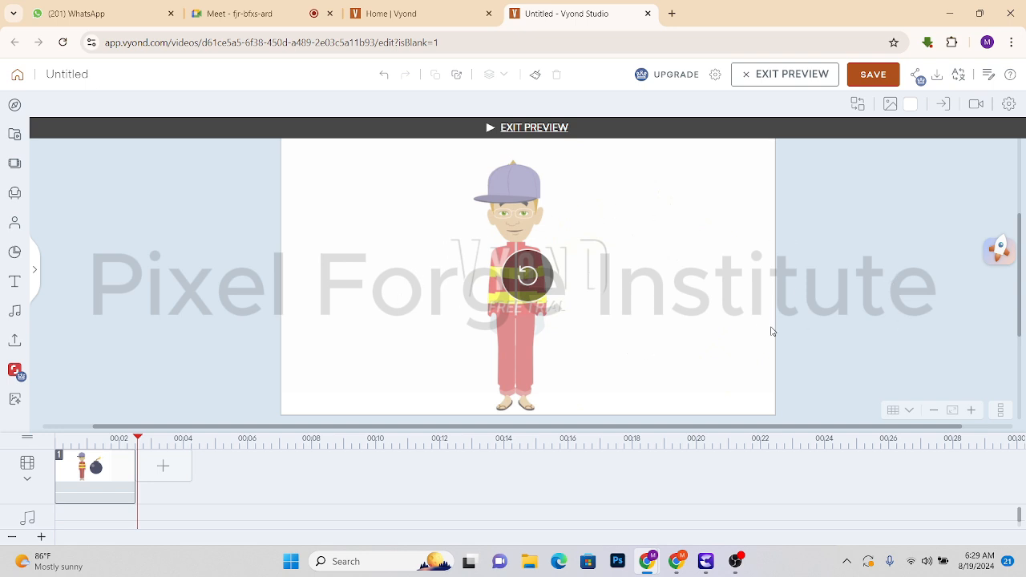
left_click(521, 280)
left_click(801, 81)
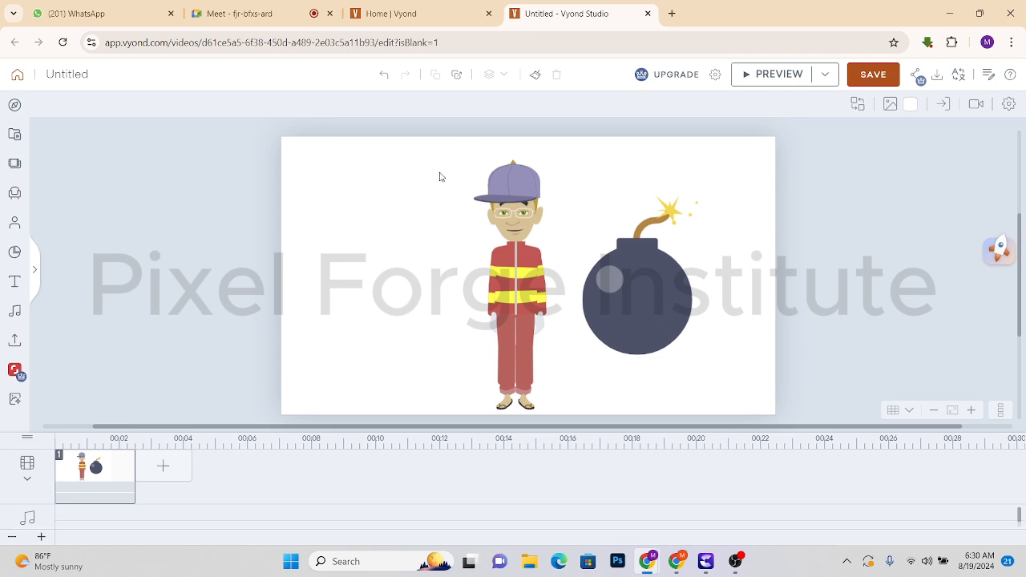
Add a camera with a camera movement ending on a smaller frame around the bomb, then exit the preview.
left_click(975, 105)
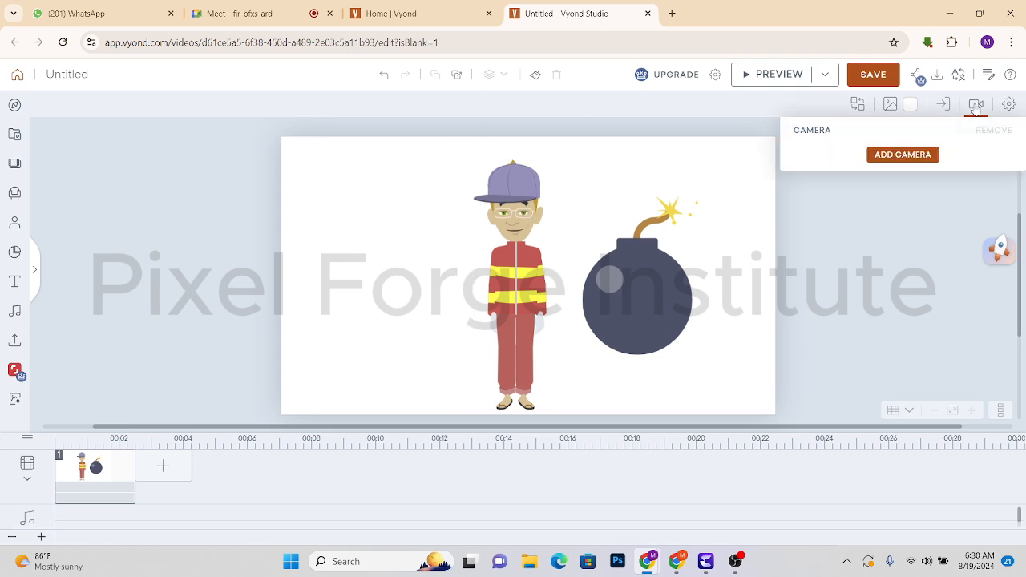
left_click(927, 159)
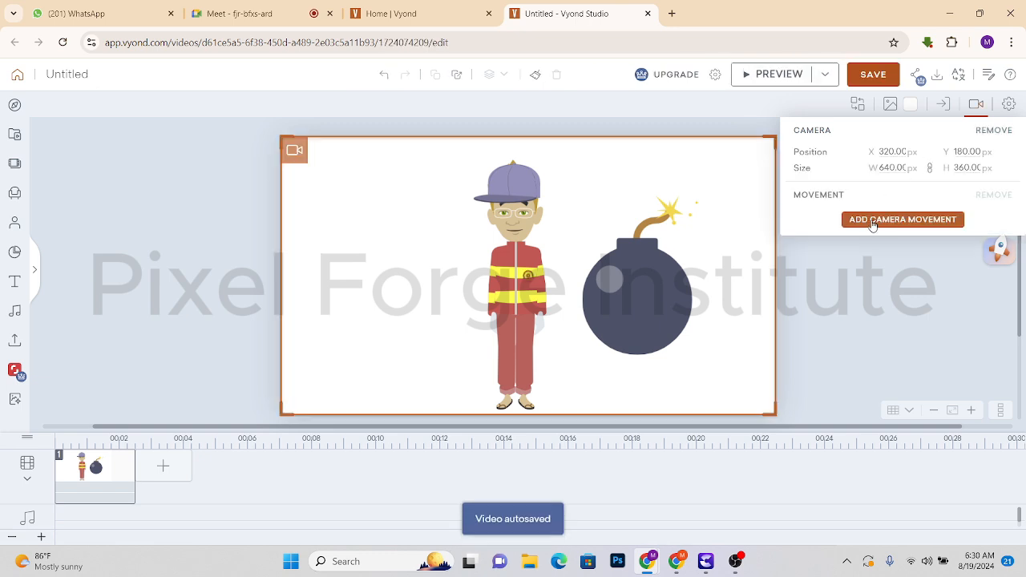
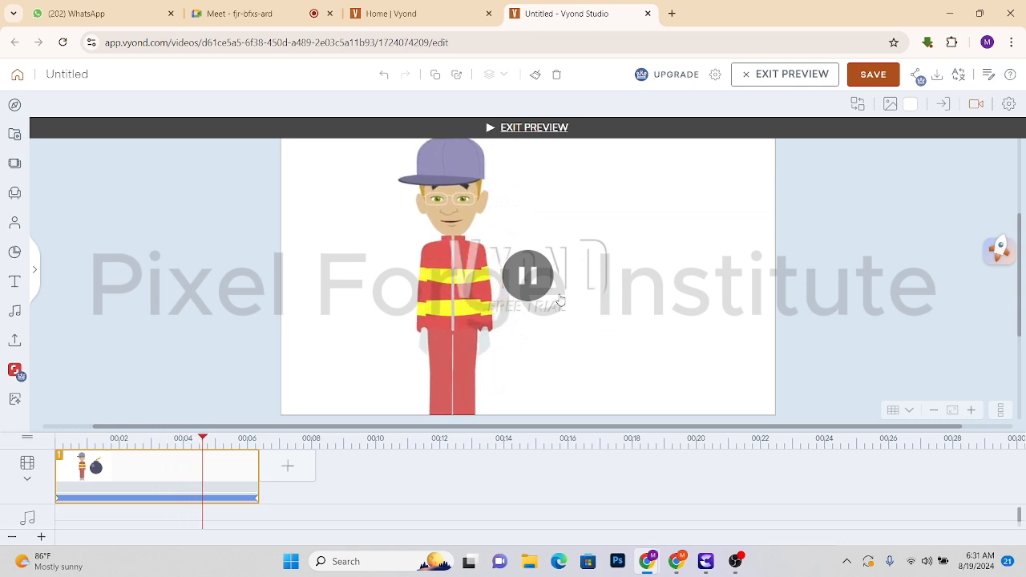
left_click(784, 75)
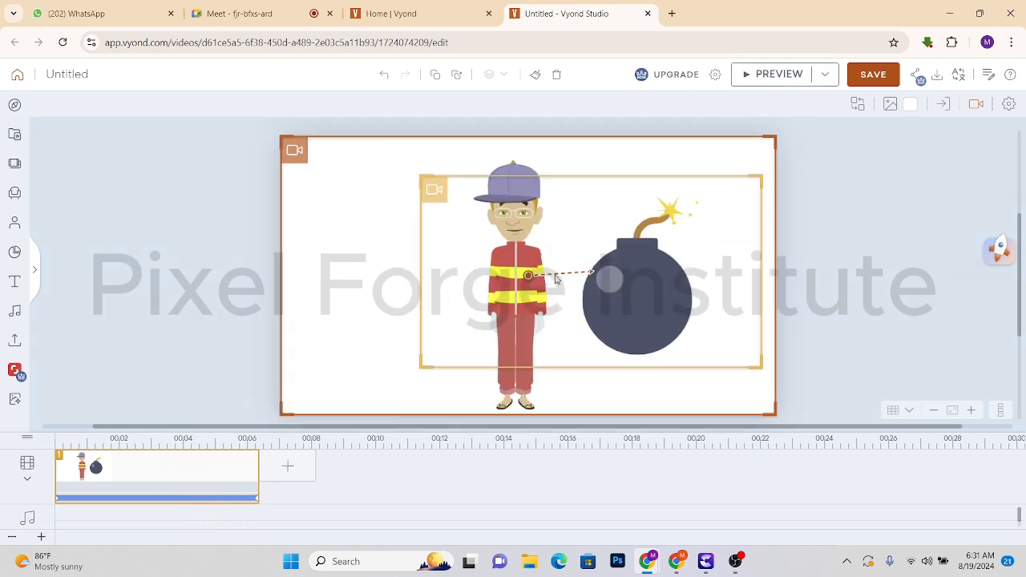
Shrink and move the camera's end frame over the character's head and torso, then preview the movement and exit the preview.
left_click_drag(434, 190, 403, 156)
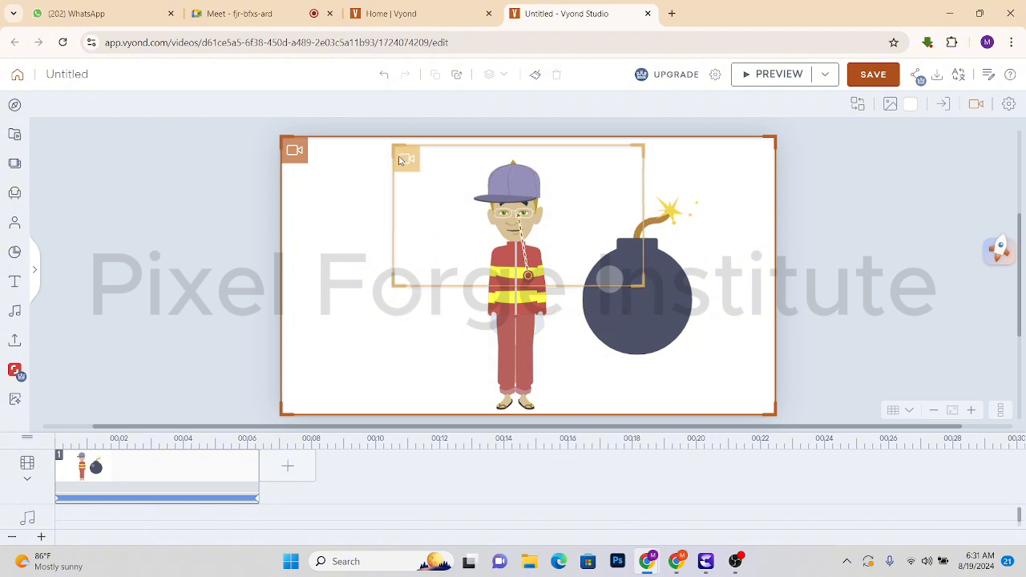
left_click(782, 74)
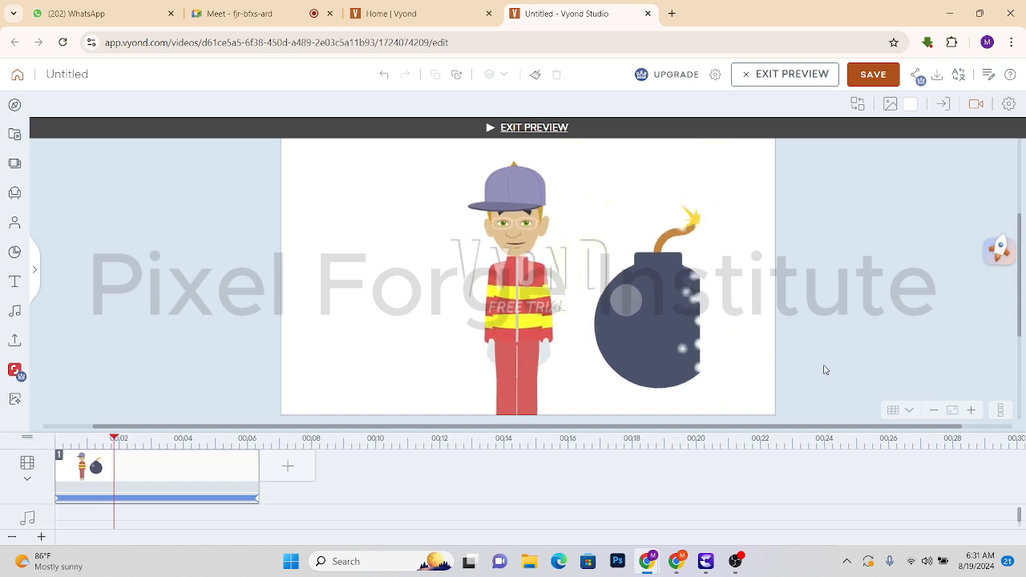
mouse_move(687, 233)
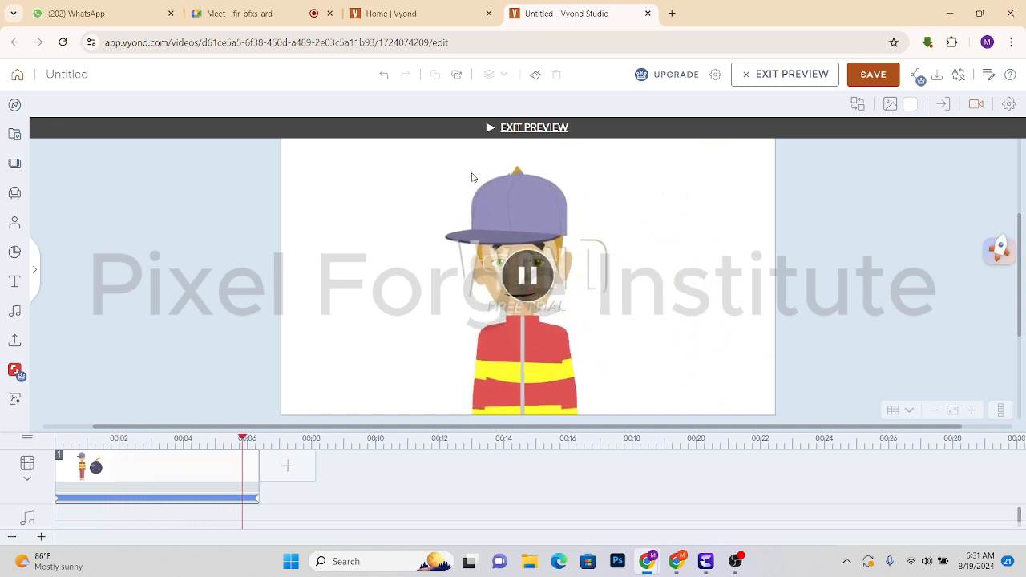
left_click(792, 74)
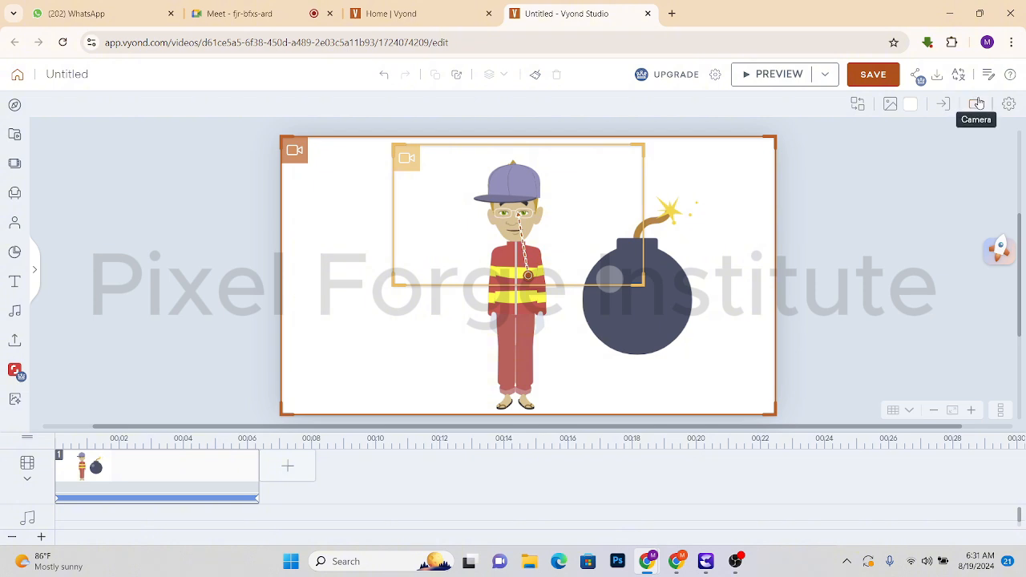
Add a blank scene to the timeline and delete the first scene containing the character and bomb.
left_click(287, 475)
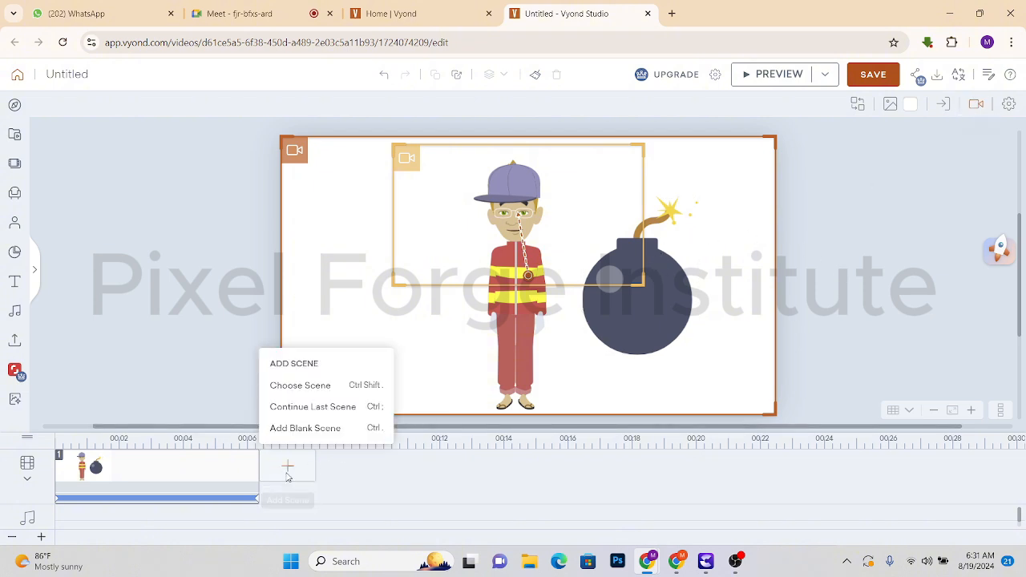
left_click(311, 429)
right_click(217, 471)
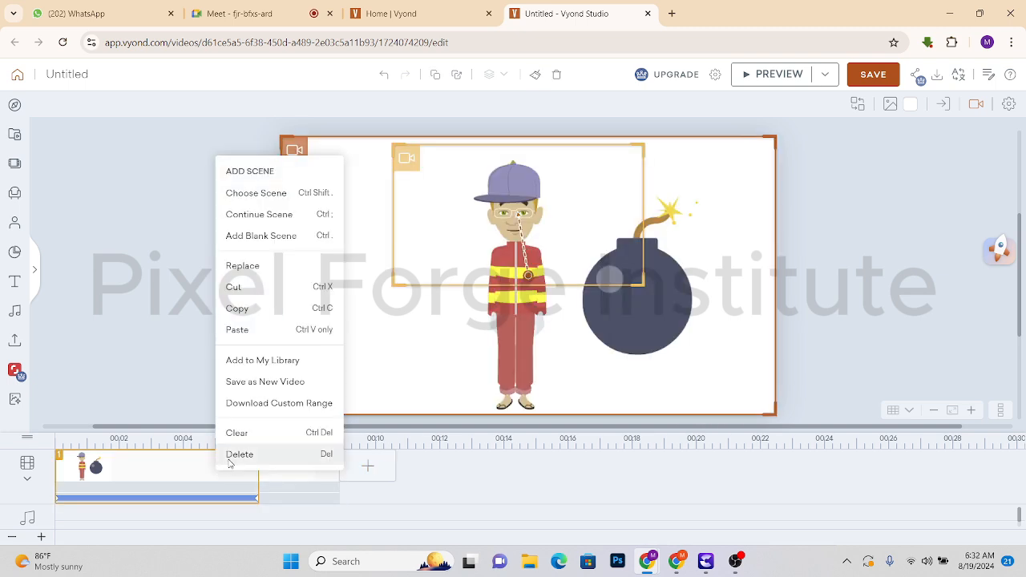
left_click(228, 453)
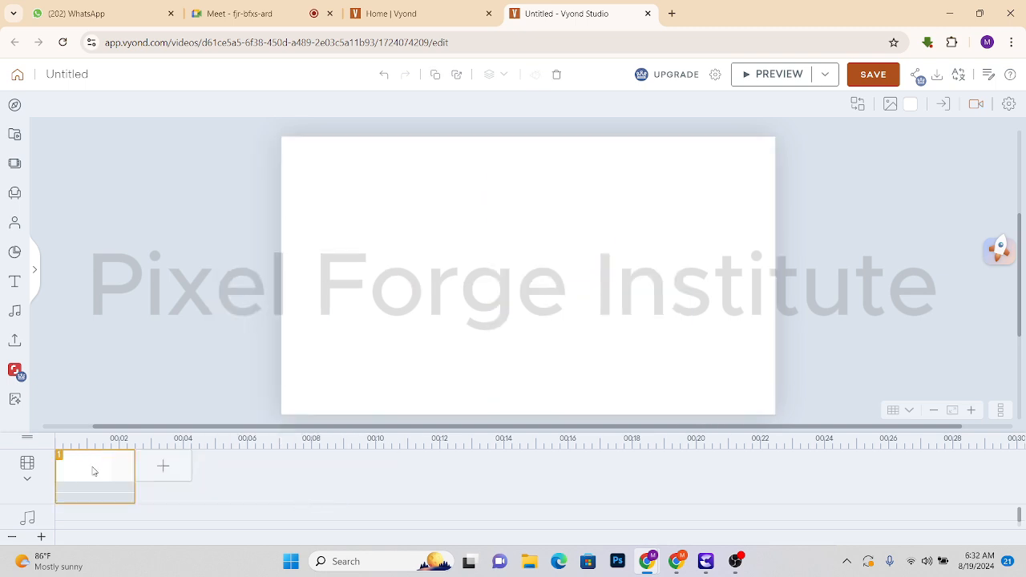
Search the web for "youtube home" in a new browser tab and open the YouTube home page.
left_click(672, 13)
left_click(627, 38)
type("yo")
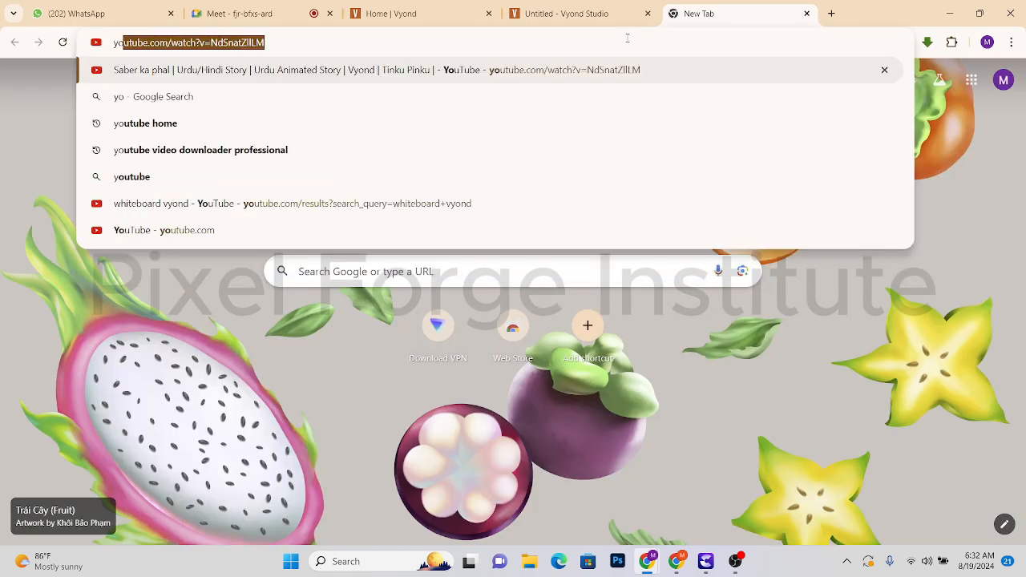
type("utube home")
key("Return")
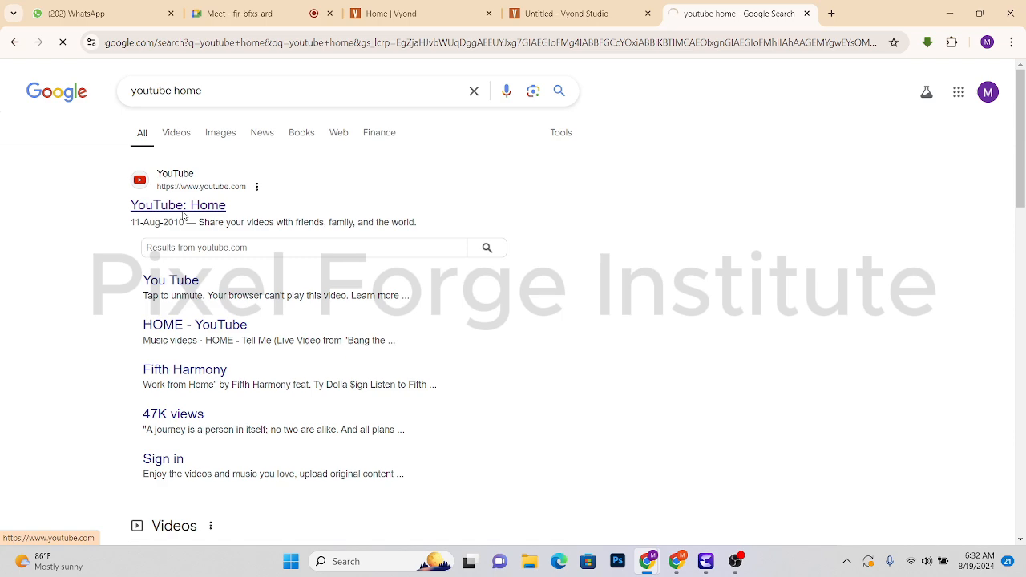
left_click(183, 213)
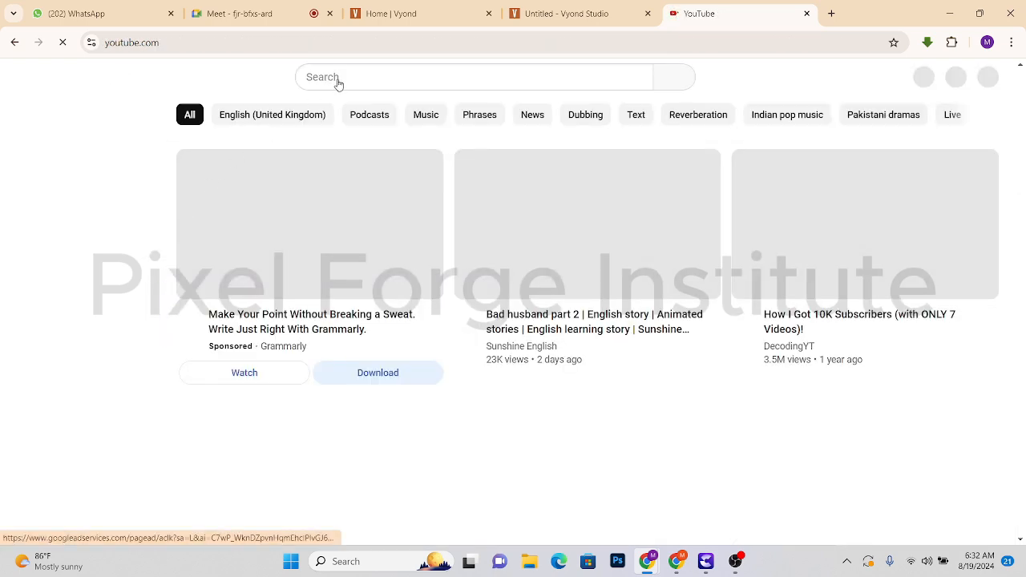
Search YouTube for "2D ads Vyond".
left_click(340, 80)
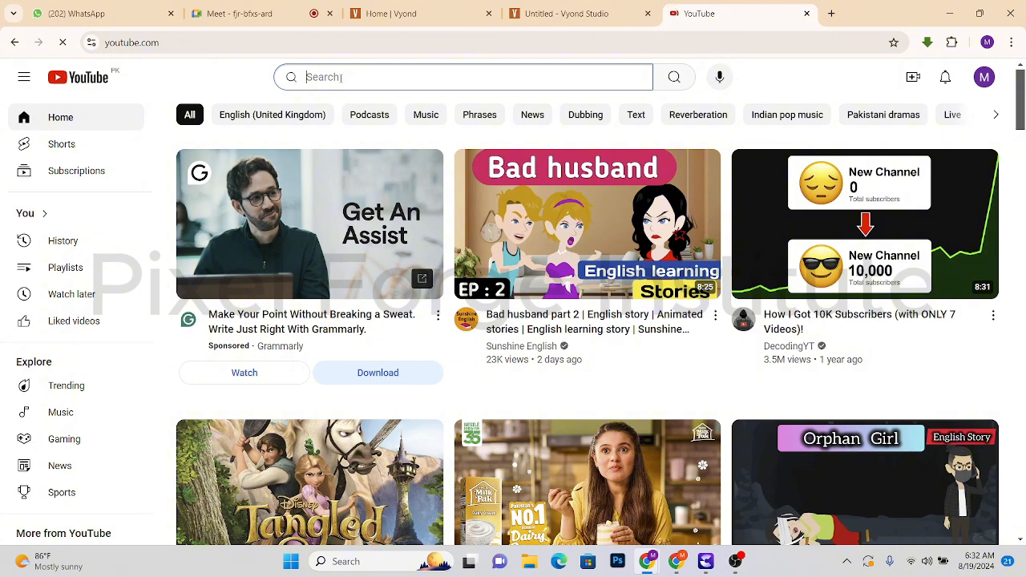
type("2D ads ")
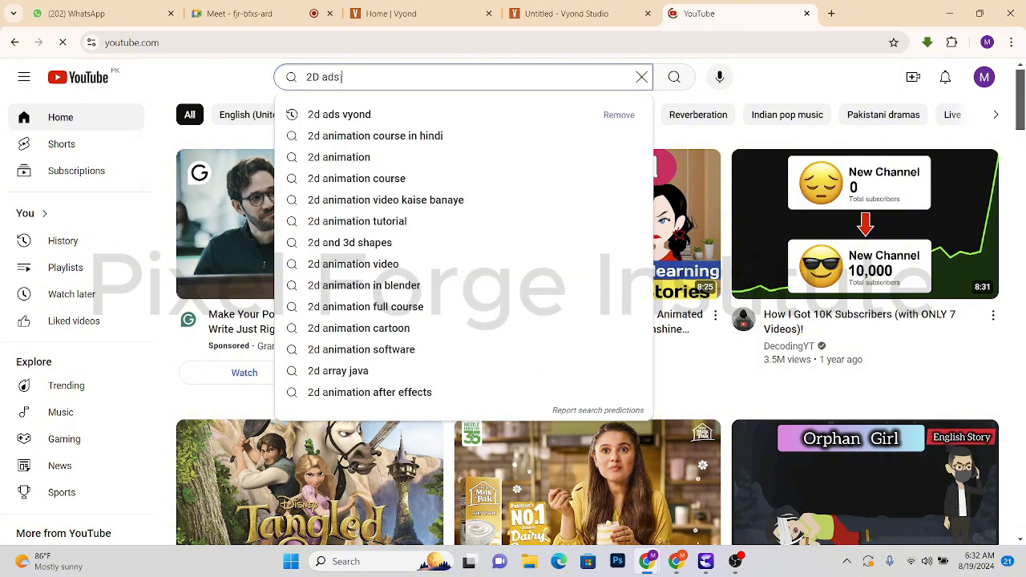
type("Vyond")
key("Return")
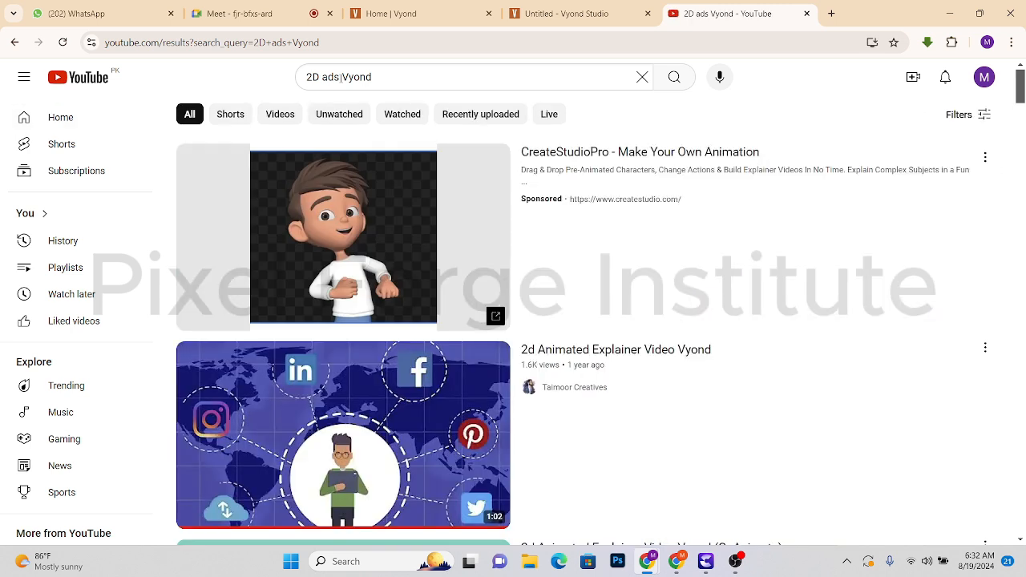
Open "2d Animated Explainer Video Vyond (GoAnimate)", watch its opening scenes with pauses, and rewind it to the start.
scroll(391, 355, "down", 3)
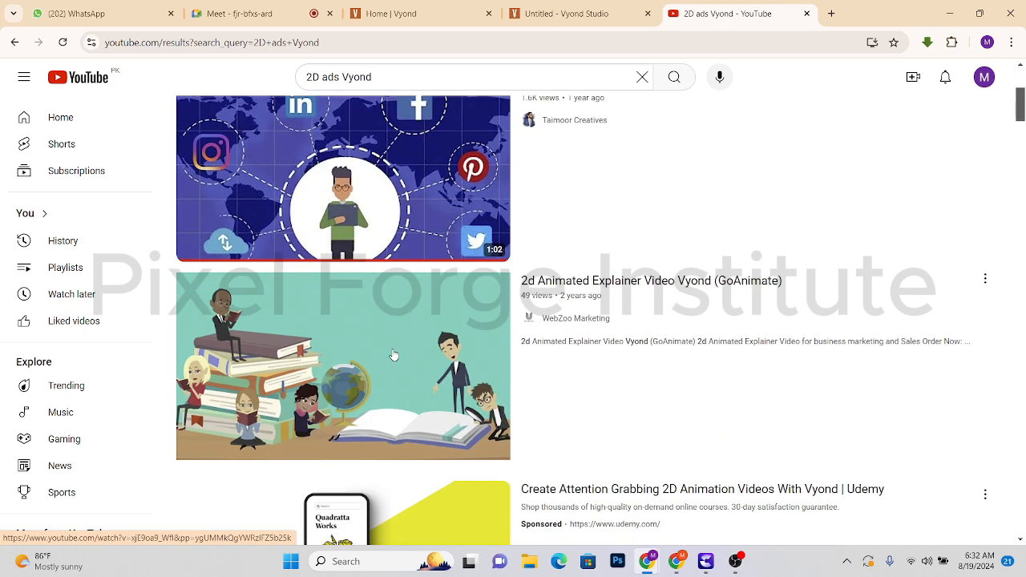
left_click(321, 365)
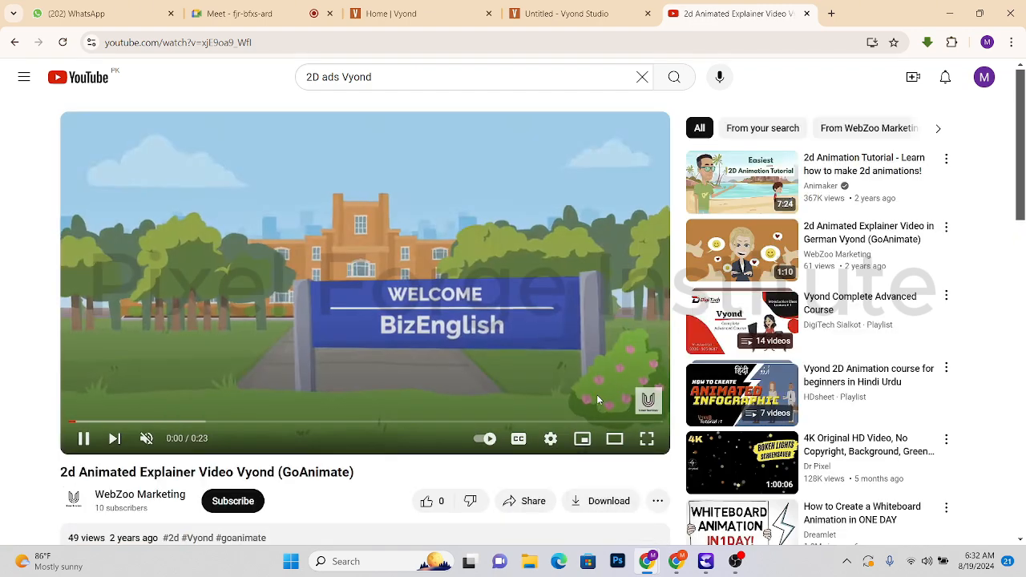
left_click(84, 439)
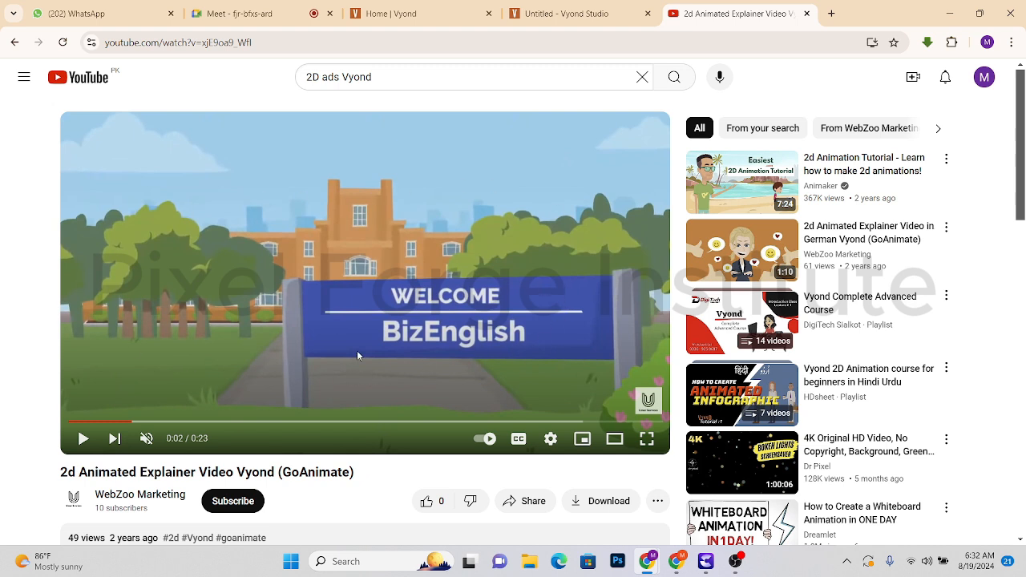
left_click(82, 438)
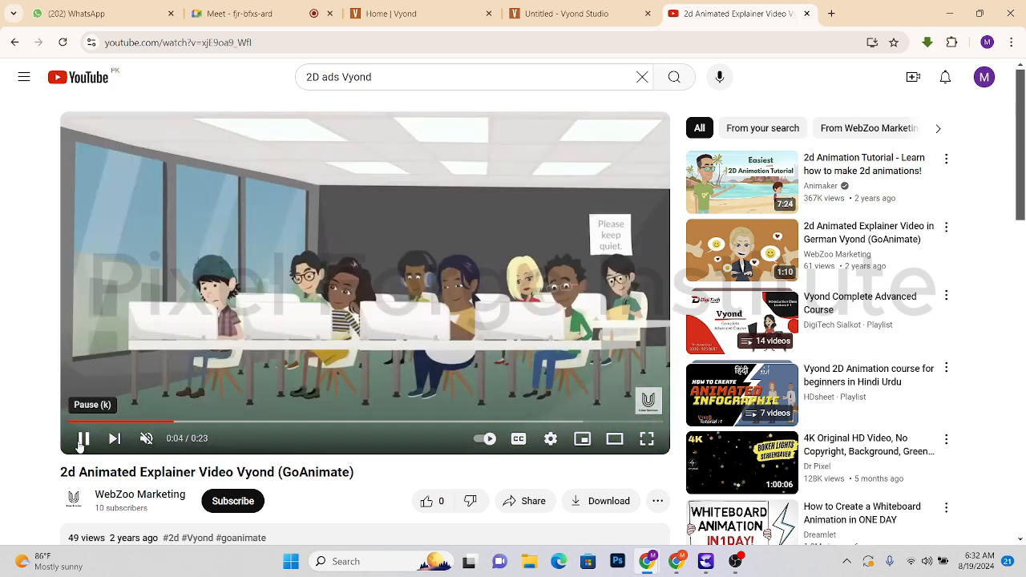
left_click(81, 439)
left_click(82, 440)
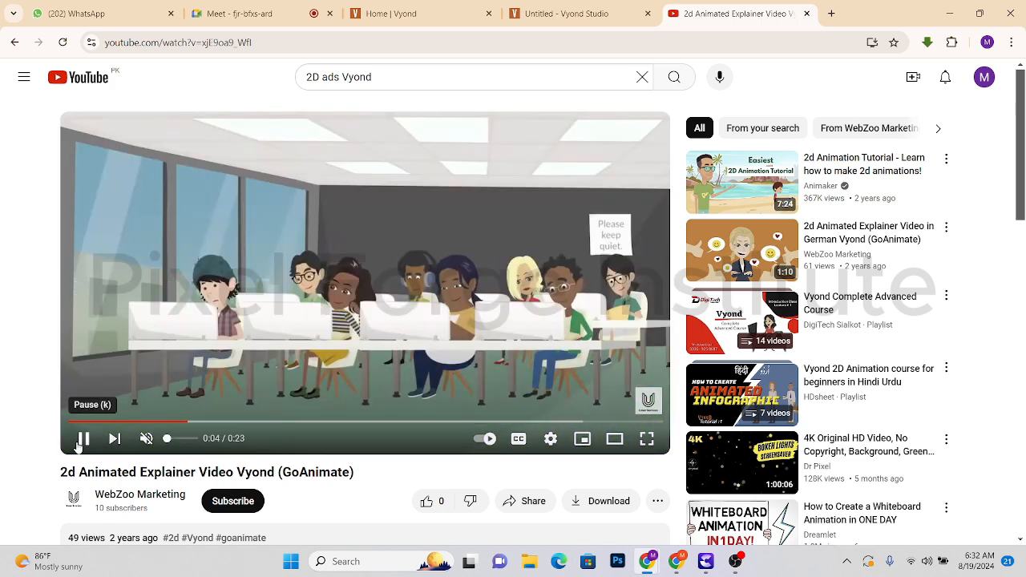
left_click_drag(226, 421, 76, 424)
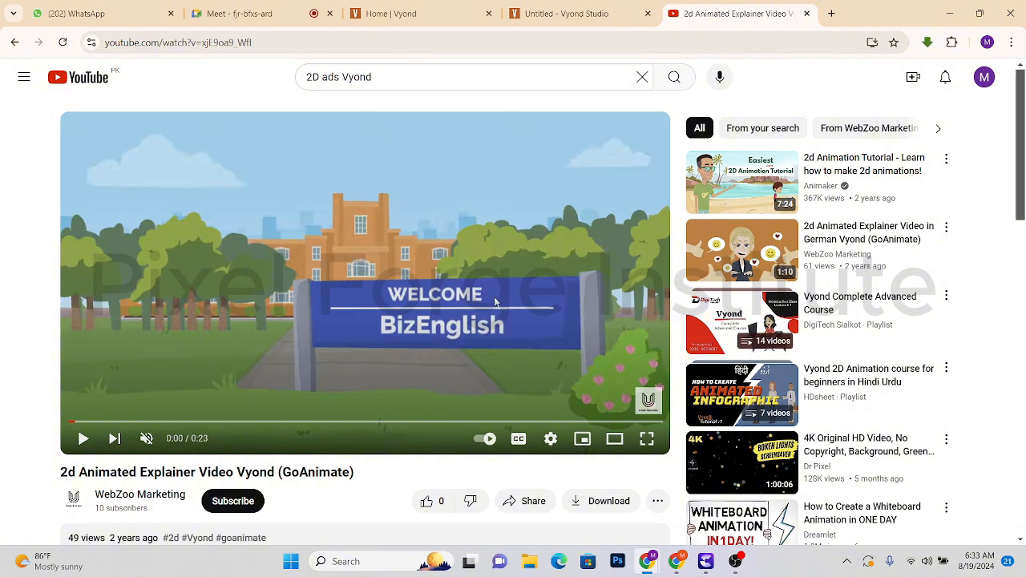
Switch back to Vyond Studio, search the scene library for "school" and limit the results to the first visual style.
left_click(446, 13)
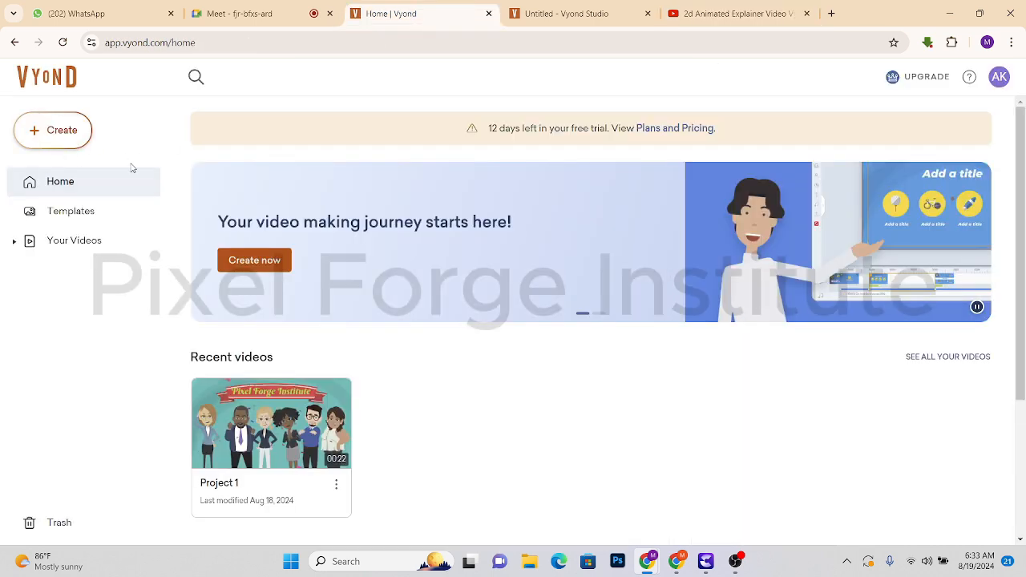
left_click(565, 14)
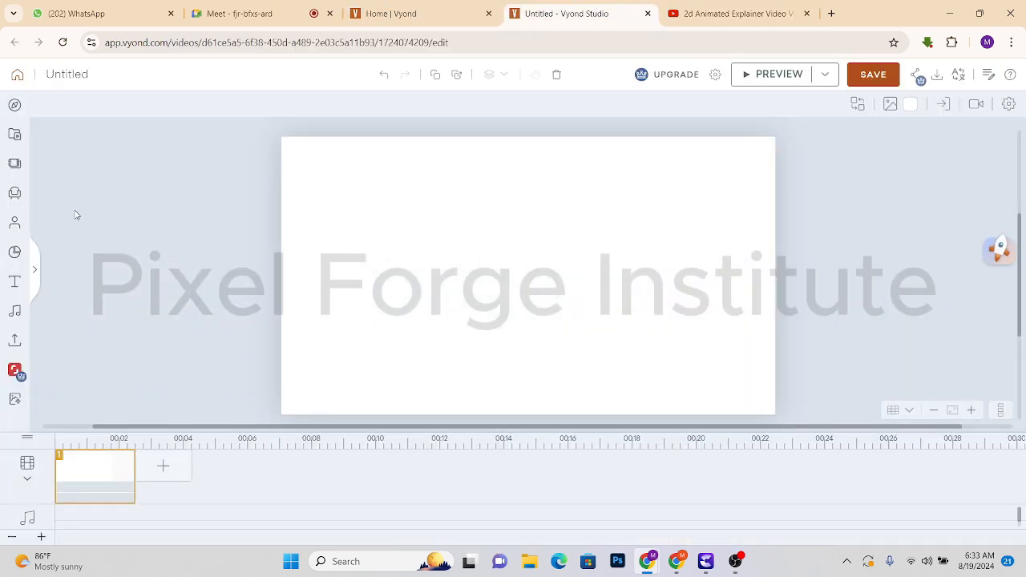
left_click(16, 164)
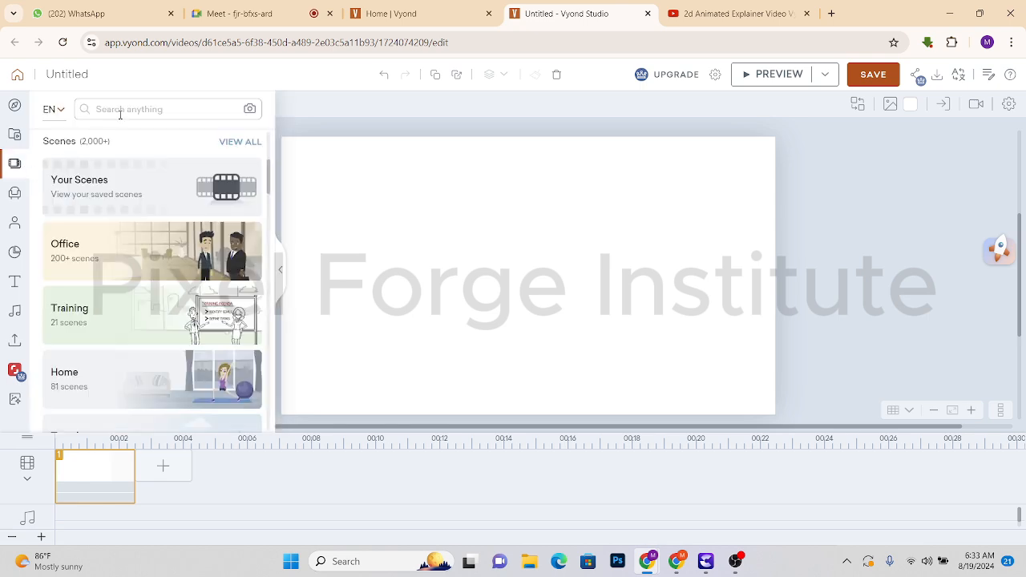
left_click(120, 110)
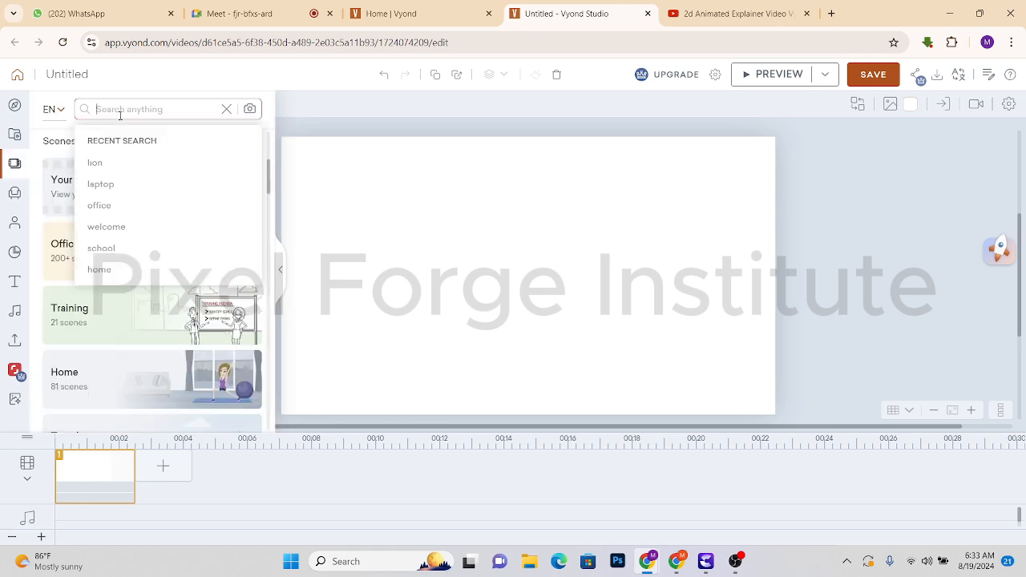
type("school")
key("Return")
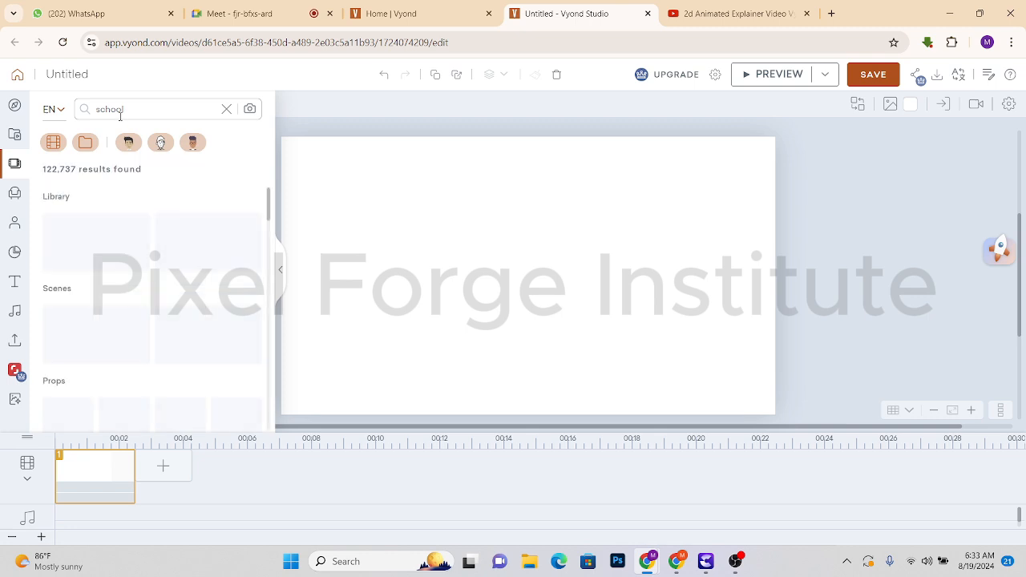
left_click(162, 141)
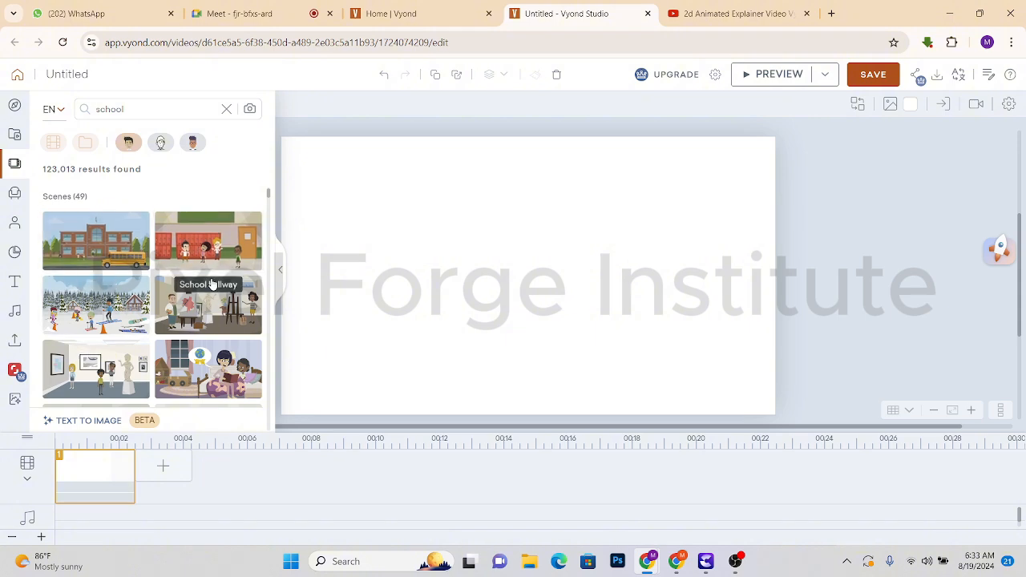
Try the College welcome-sign, campus building and School bus templates in turn in the blank scene.
scroll(178, 325, "down", 3)
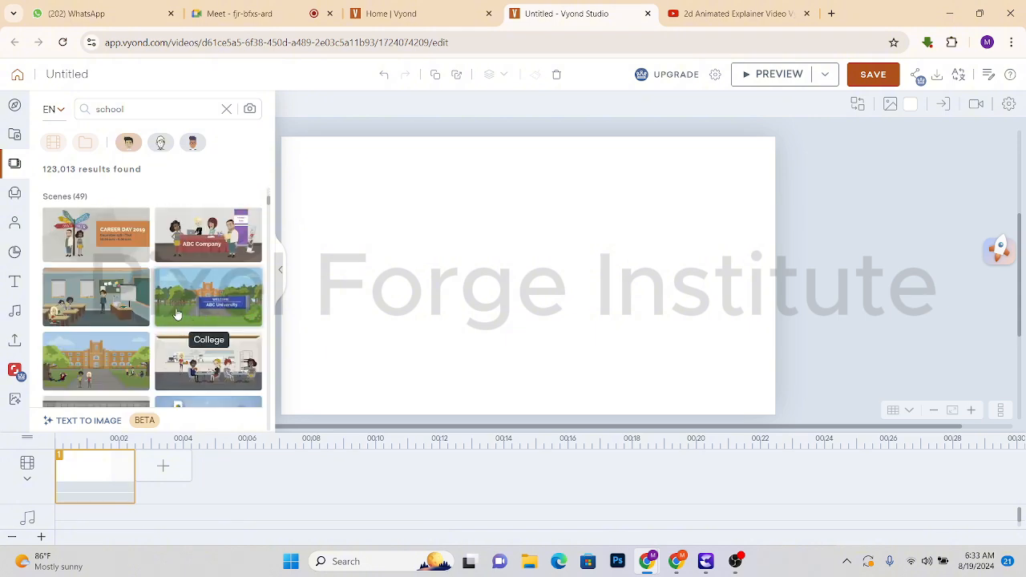
left_click(206, 306)
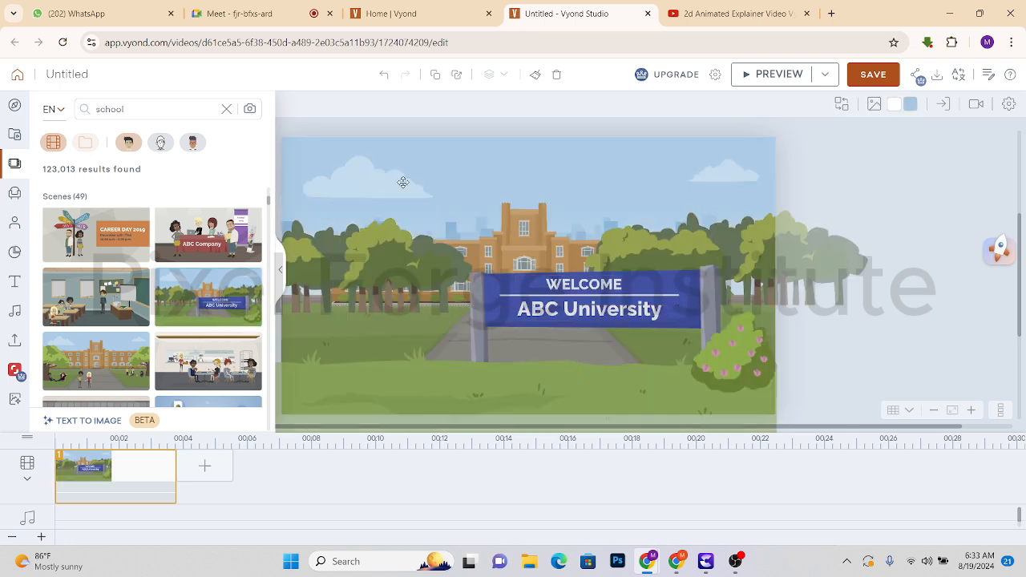
left_click(100, 375)
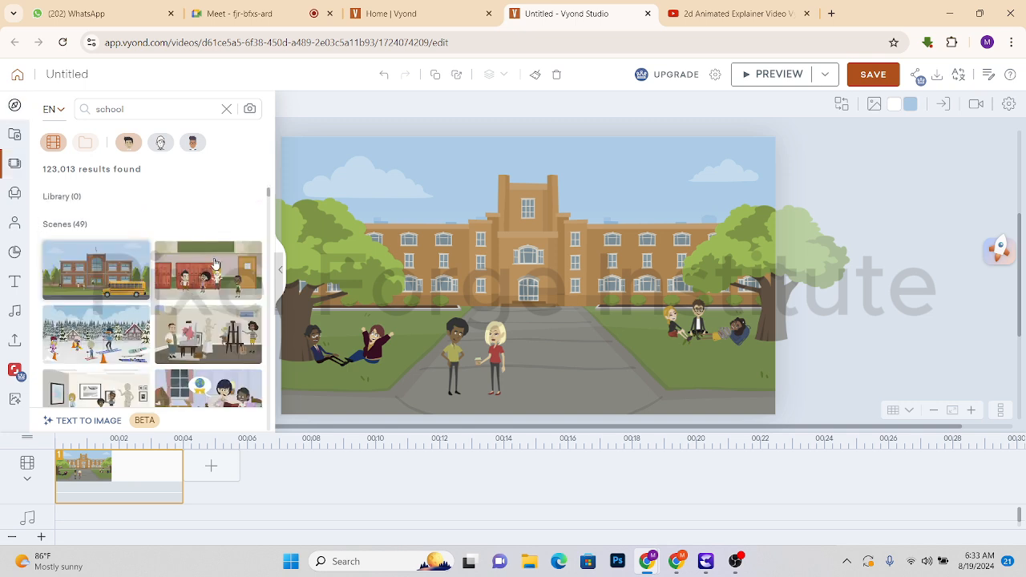
left_click(100, 271)
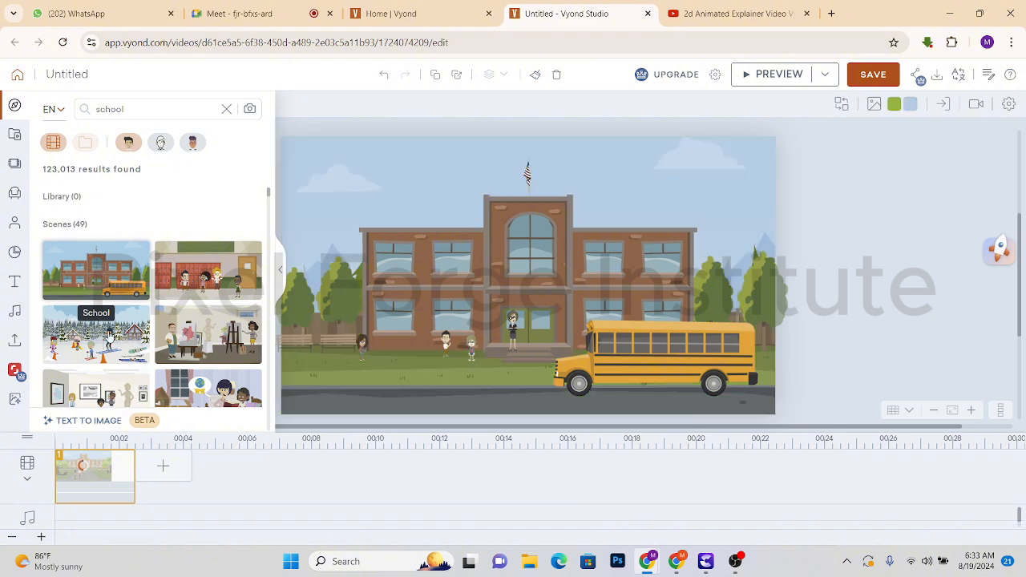
Replace the scene with the College template that has the ABC University welcome sign.
scroll(108, 333, "down", 5)
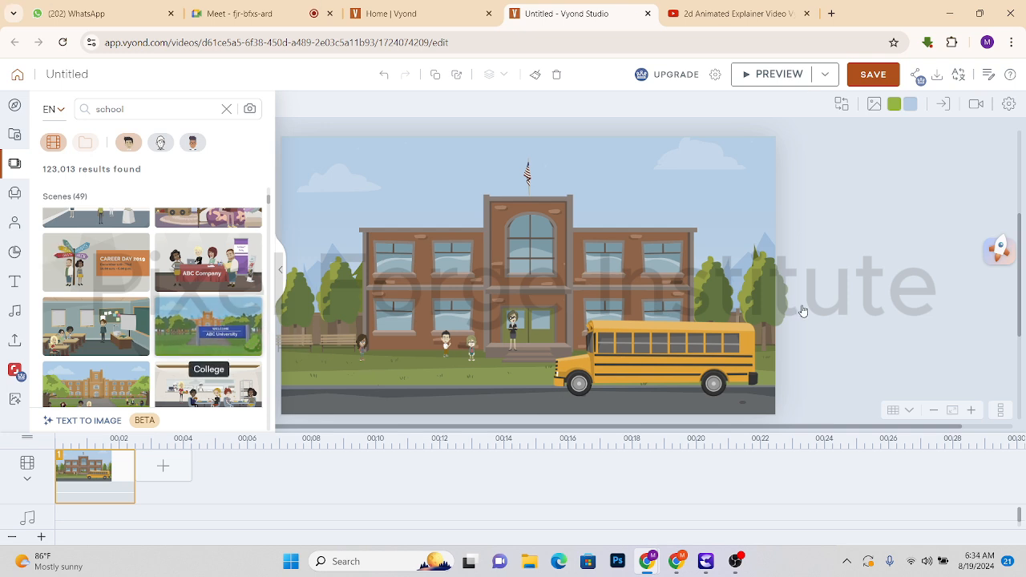
left_click_drag(804, 309, 804, 309)
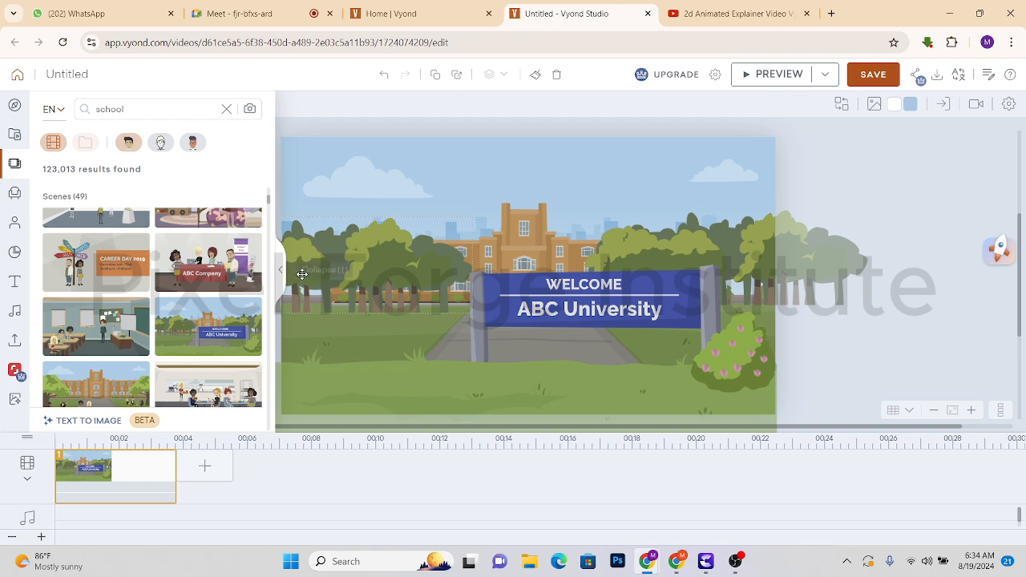
Check the welcome sign in the opening scene of the YouTube reference video, and return to the Vyond Studio scene.
left_click(736, 16)
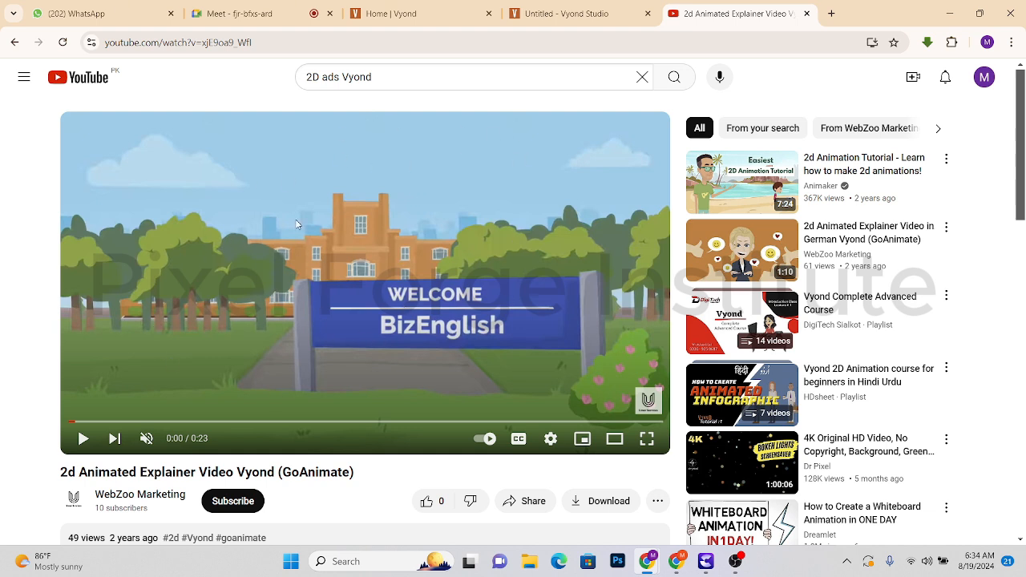
left_click(390, 13)
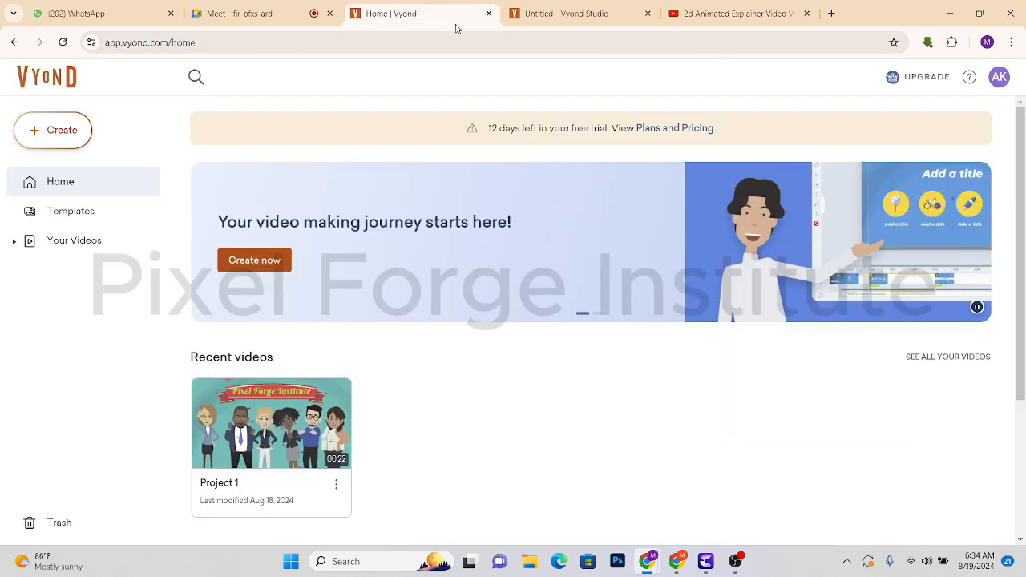
left_click(543, 15)
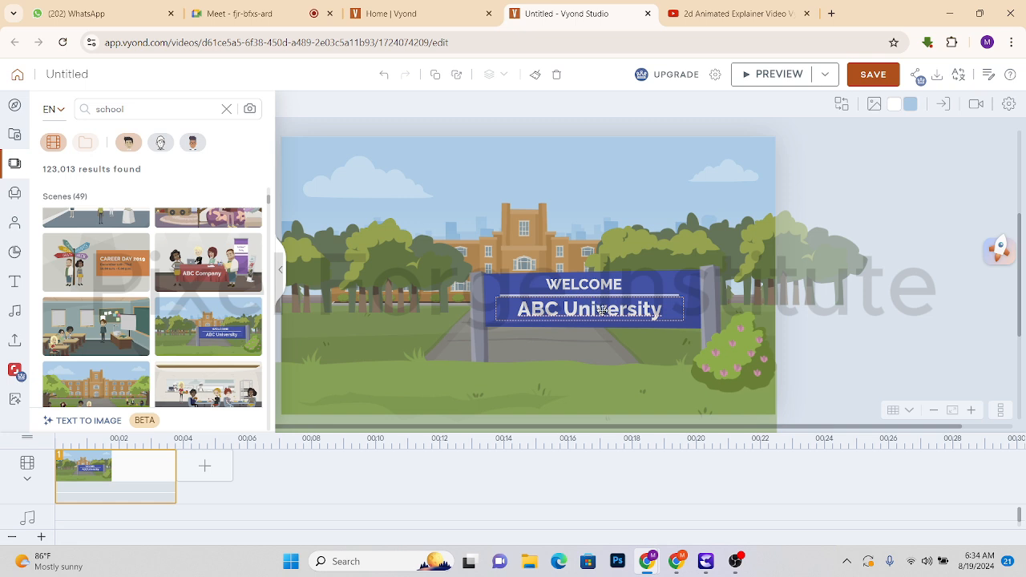
Replace the university name on the welcome sign with "Pixel Forge Institute" and preview the scene.
left_click(646, 309)
key("ctrl+a")
key("BackSpace")
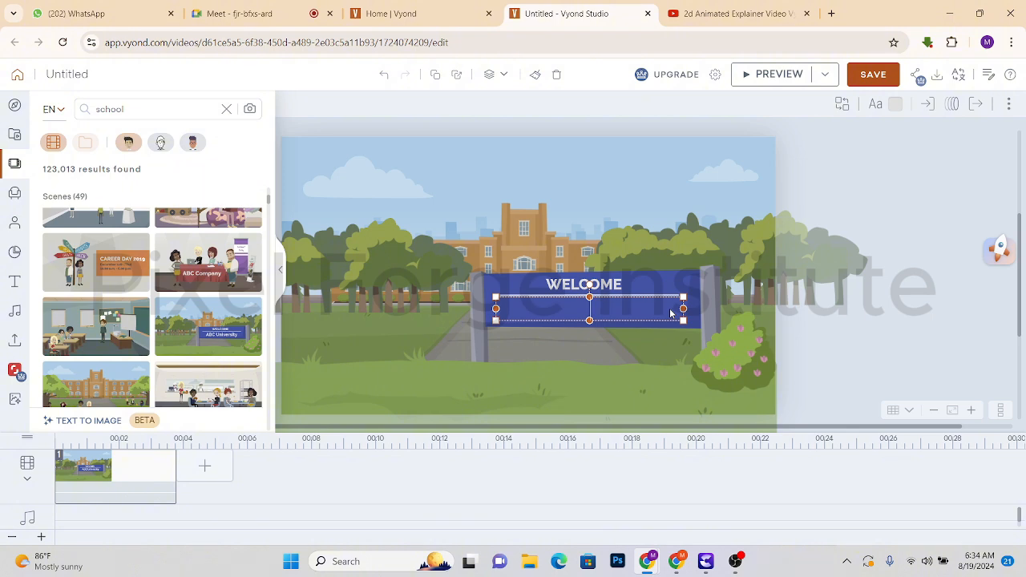
type("Pixel Fo")
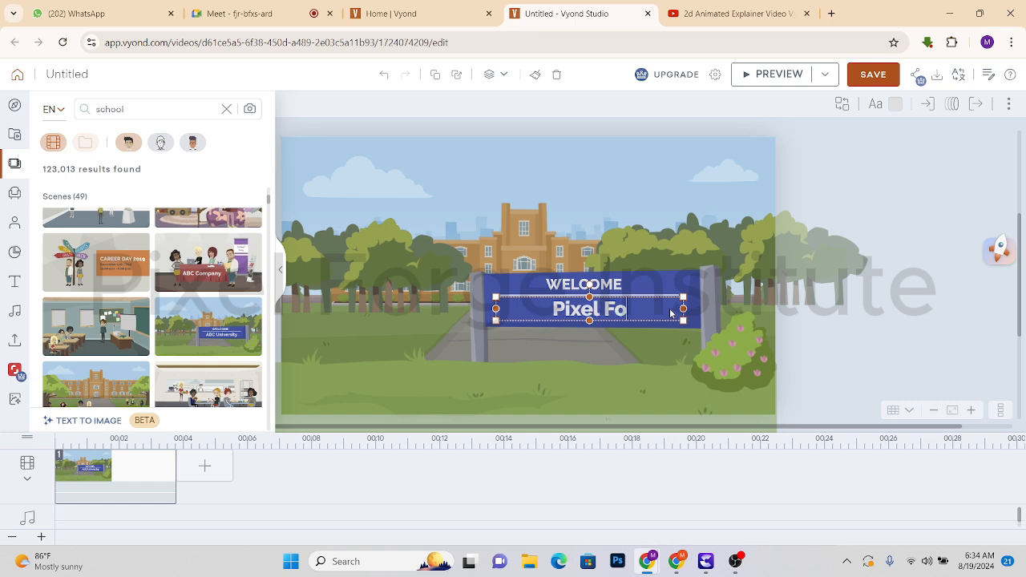
type("rge Instit")
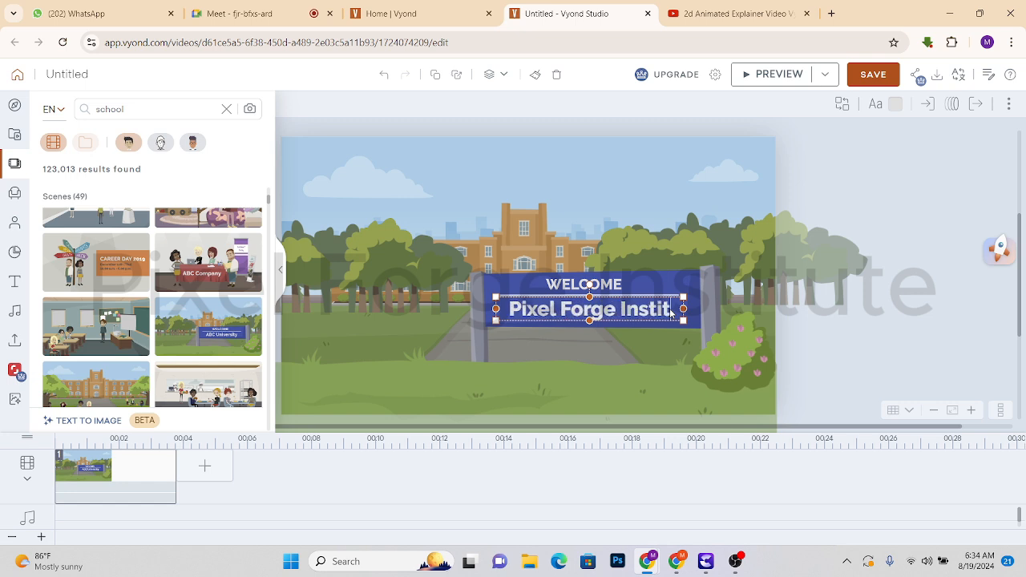
type("ute")
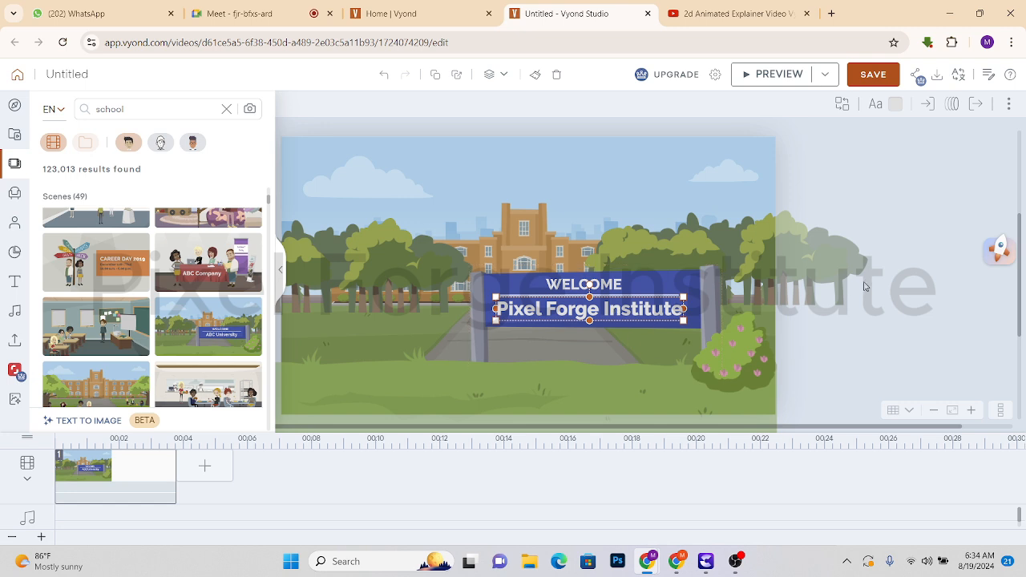
left_click(794, 309)
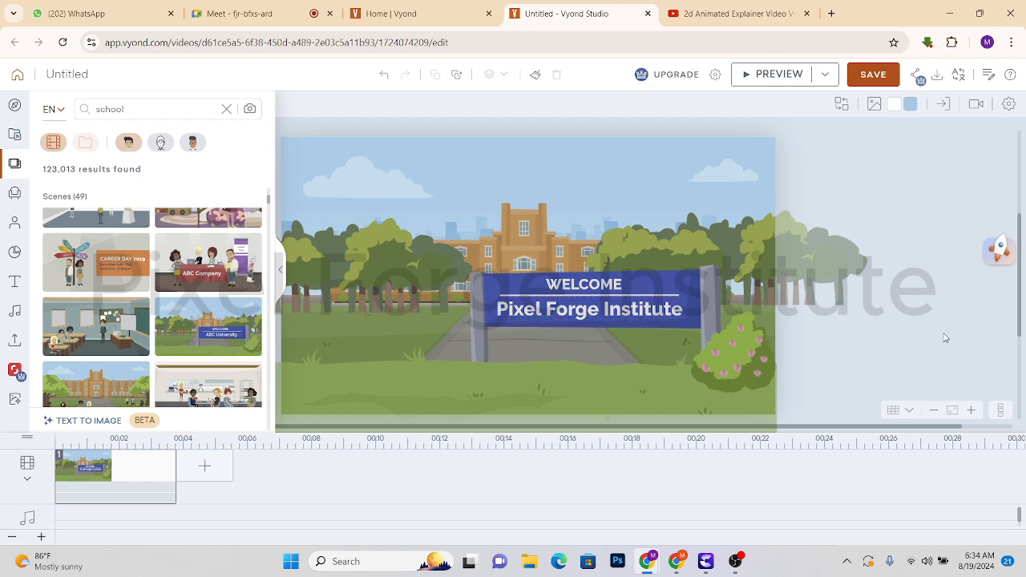
left_click(765, 74)
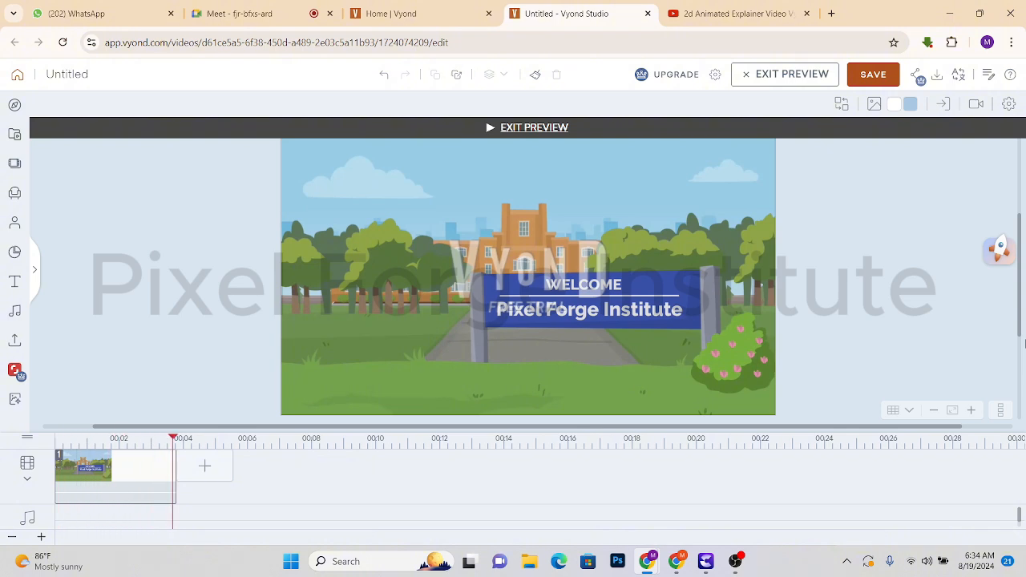
left_click(783, 74)
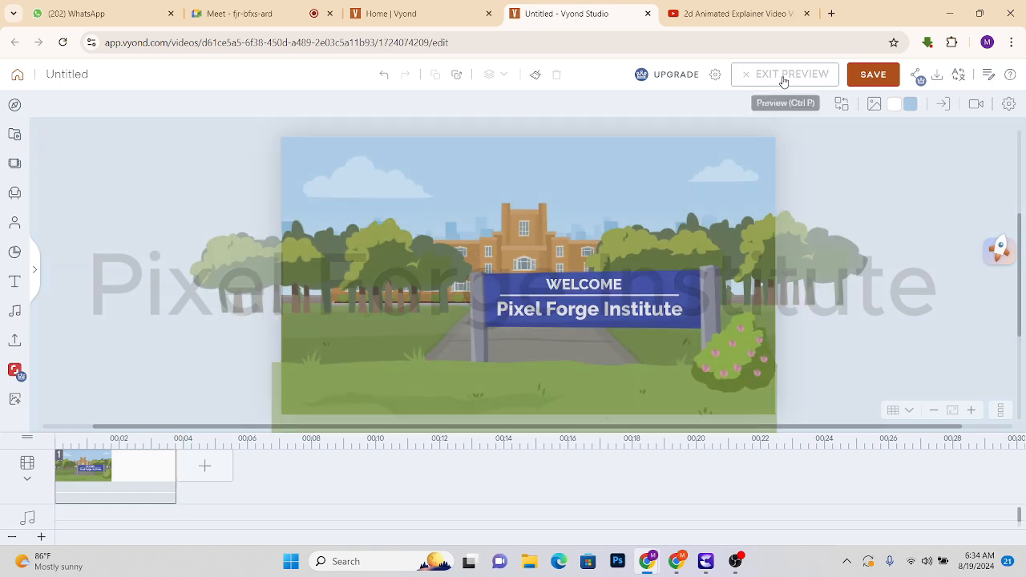
Add a whole-scene camera movement that zooms in on the welcome sign, with an end frame about 323 × 182 px at about X 394, Y 222.
left_click(975, 104)
left_click(903, 156)
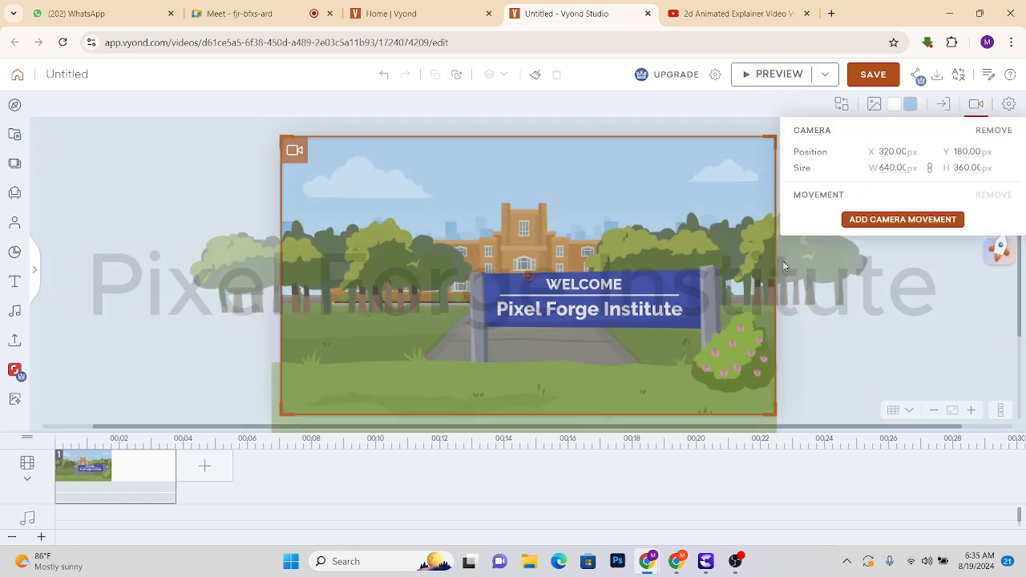
left_click(897, 219)
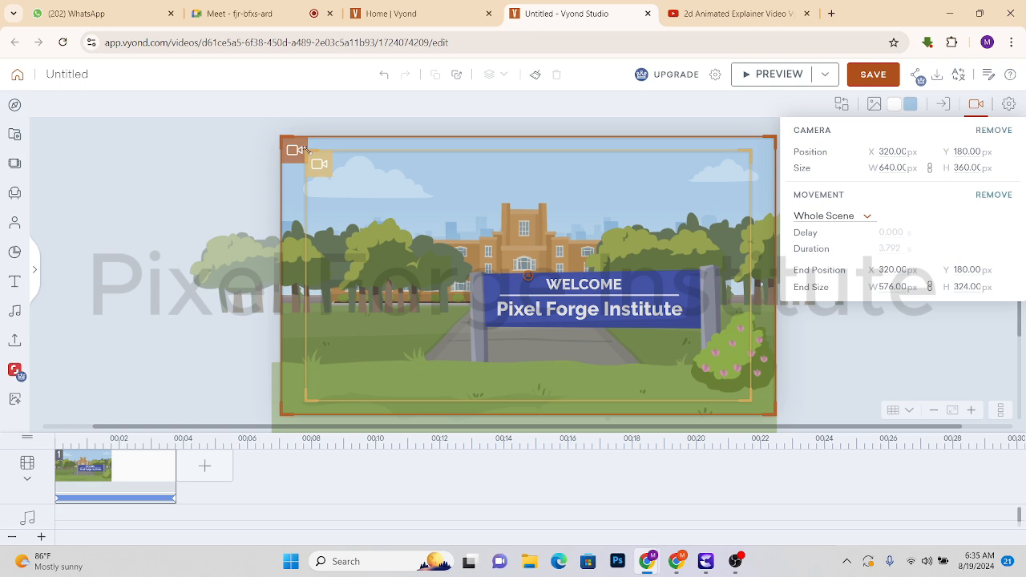
left_click_drag(463, 274, 522, 323)
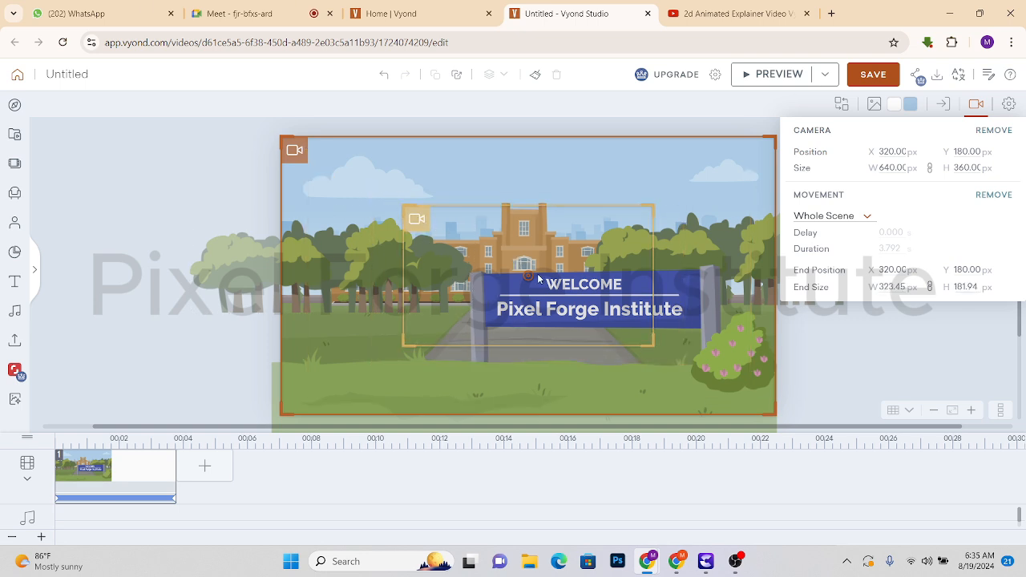
left_click_drag(472, 236, 588, 292)
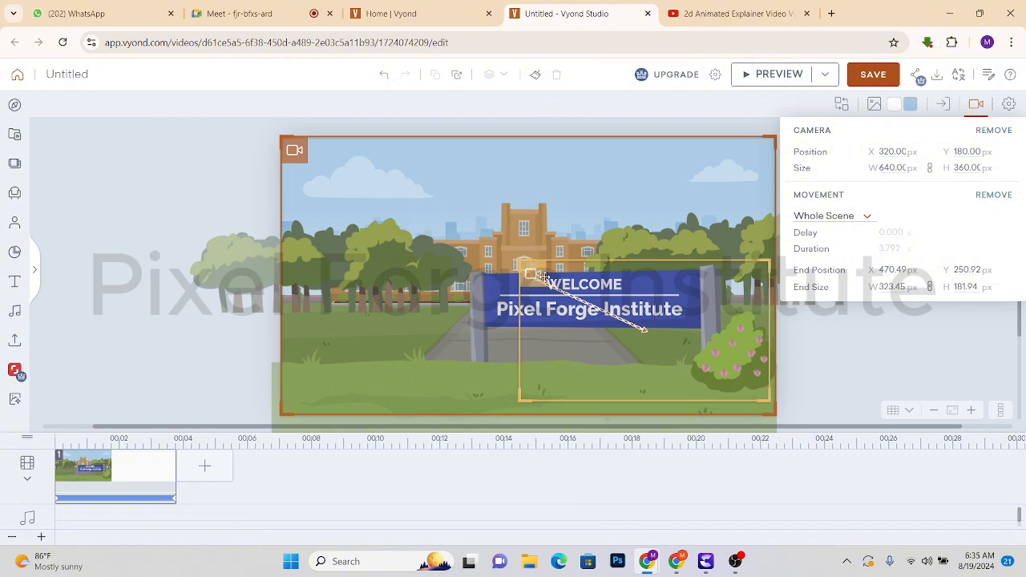
left_click_drag(528, 273, 469, 250)
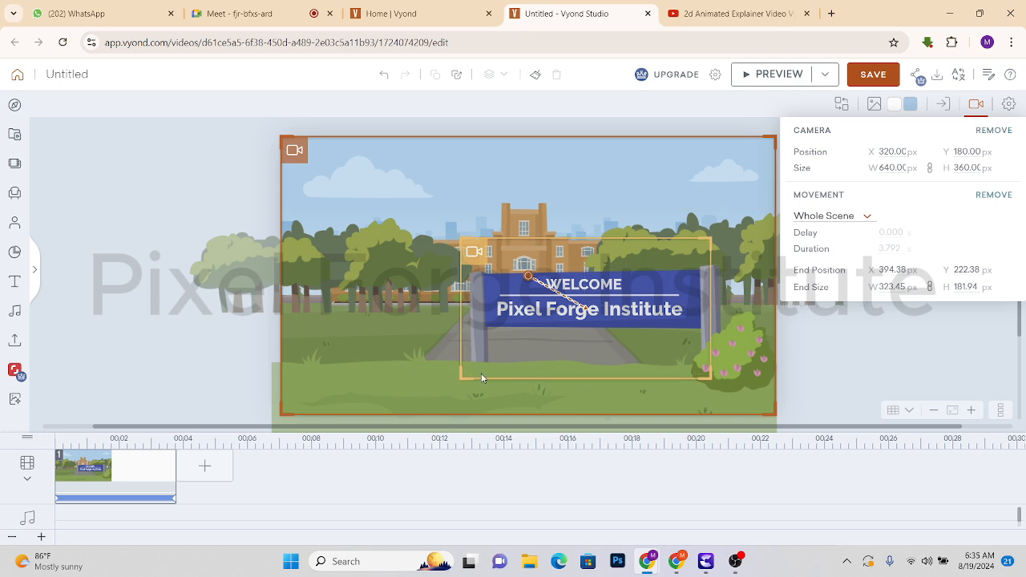
Preview the camera zoom onto the welcome sign, and exit the preview.
left_click(779, 74)
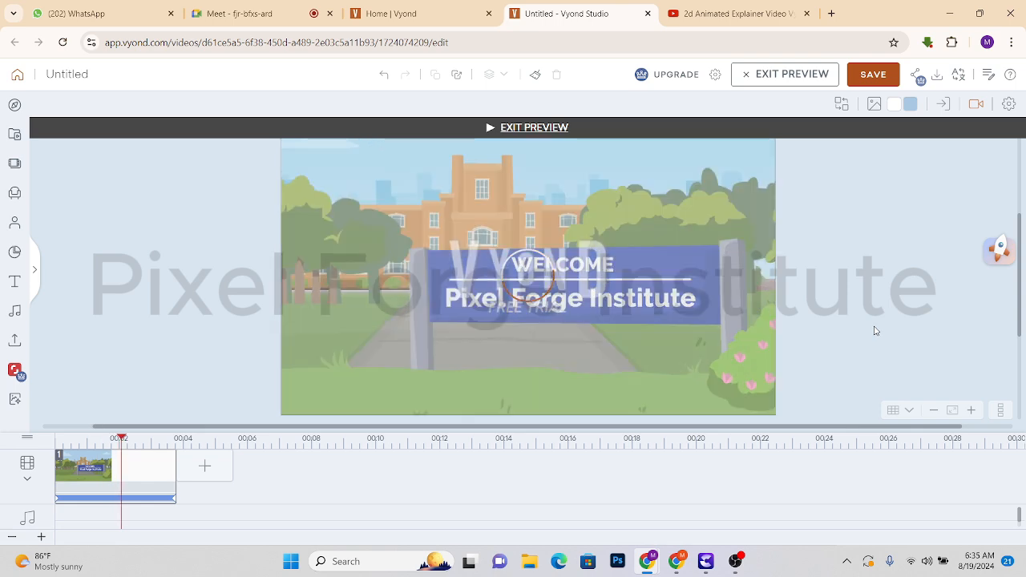
left_click(534, 286)
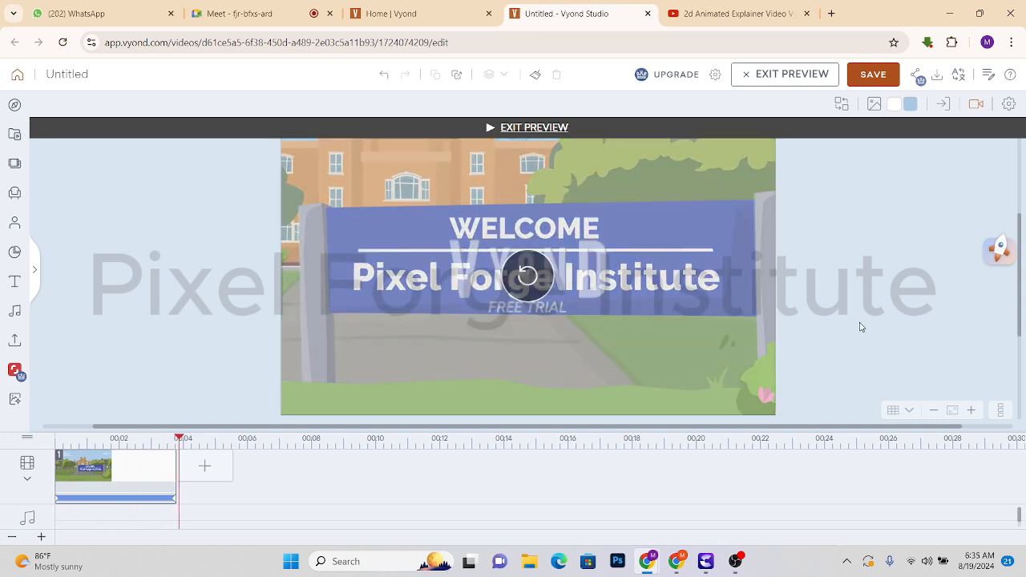
left_click(791, 80)
Switch to the YouTube reference video, play it up to the classroom scene at 0:04, and return to Vyond Studio.
left_click(737, 6)
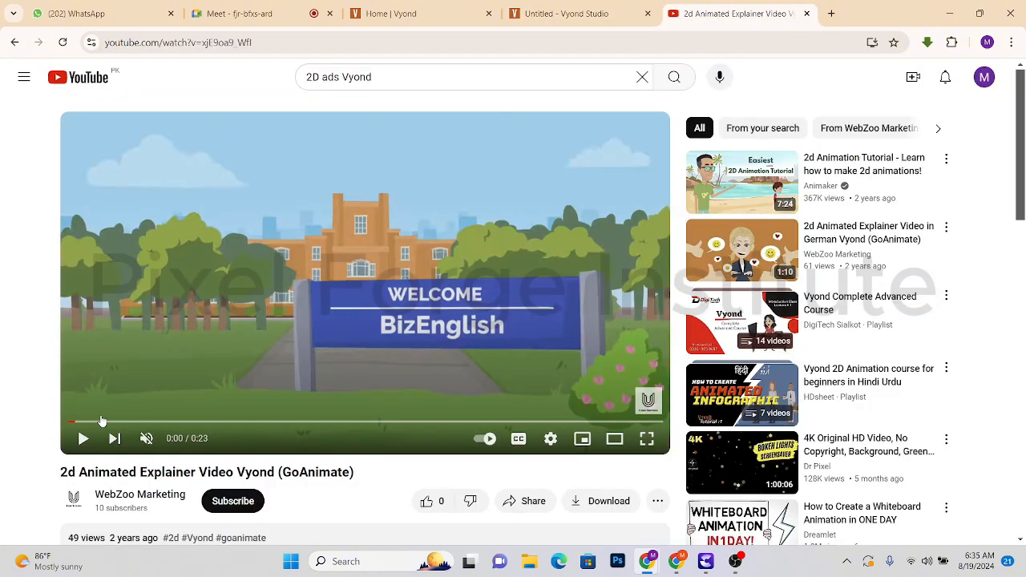
left_click(84, 438)
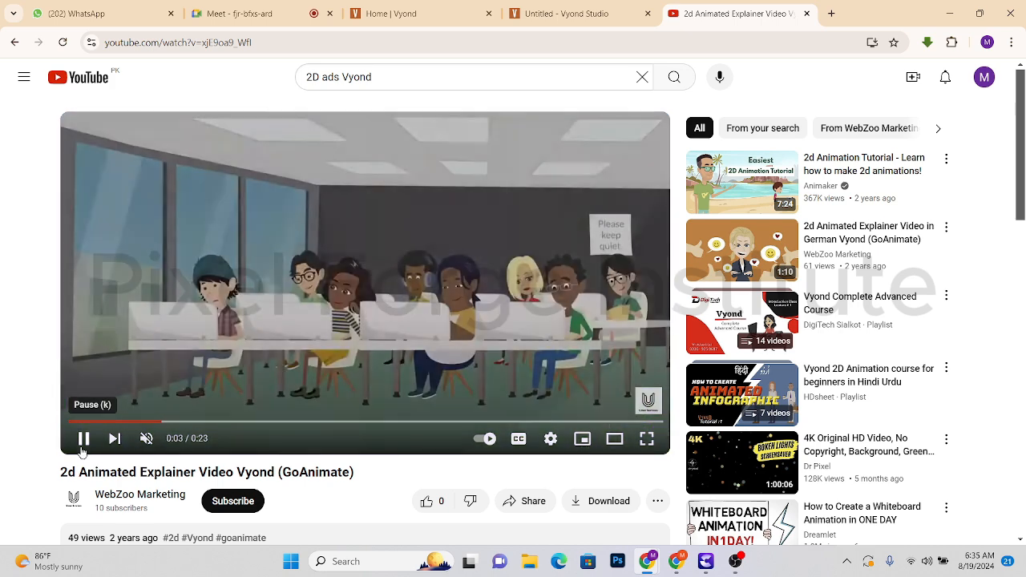
left_click(83, 445)
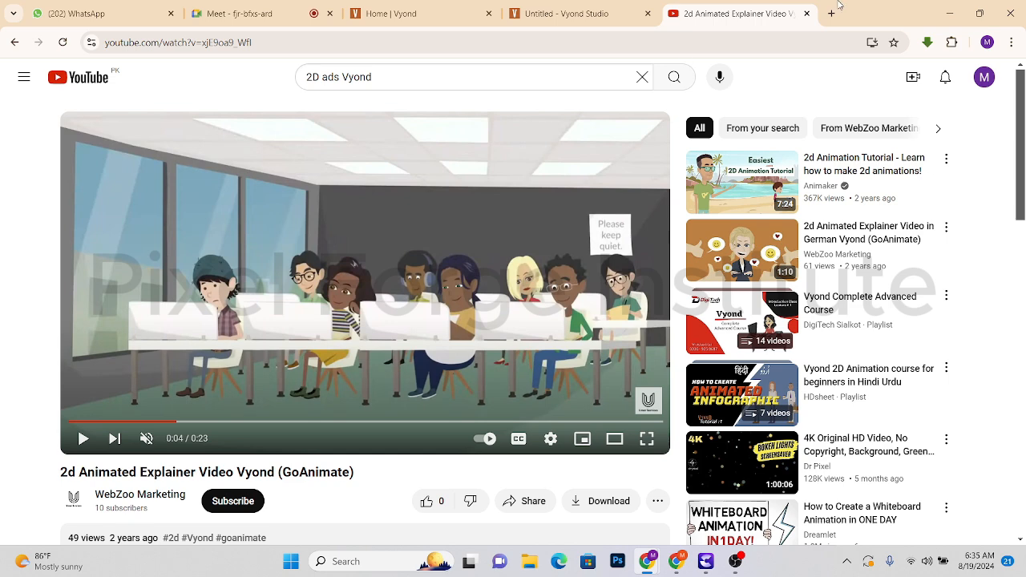
left_click(391, 14)
left_click(565, 13)
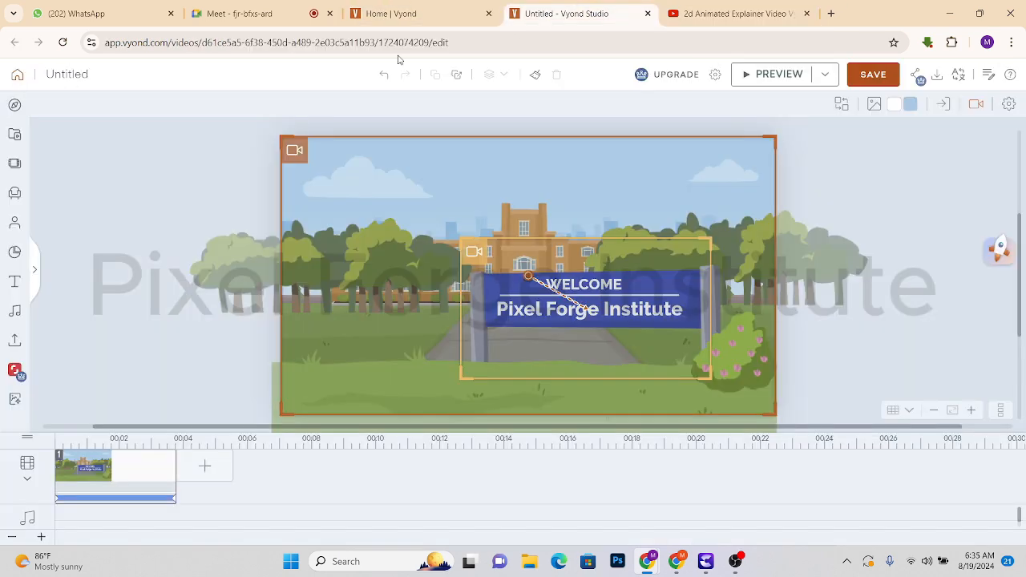
Browse the "school" scene templates for a classroom or lecture scene matching the second scene of the reference video.
left_click(14, 192)
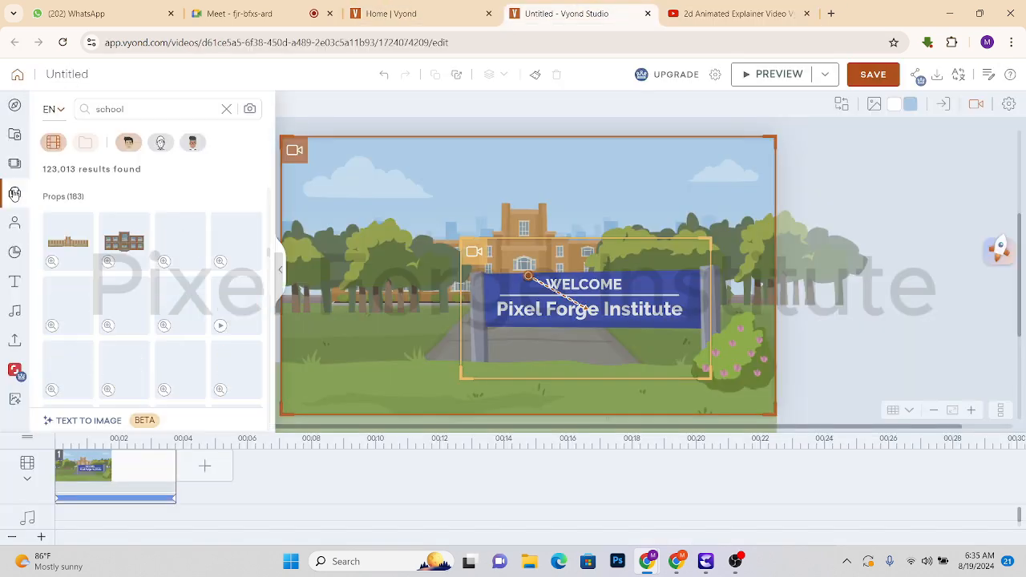
left_click(15, 225)
left_click(14, 163)
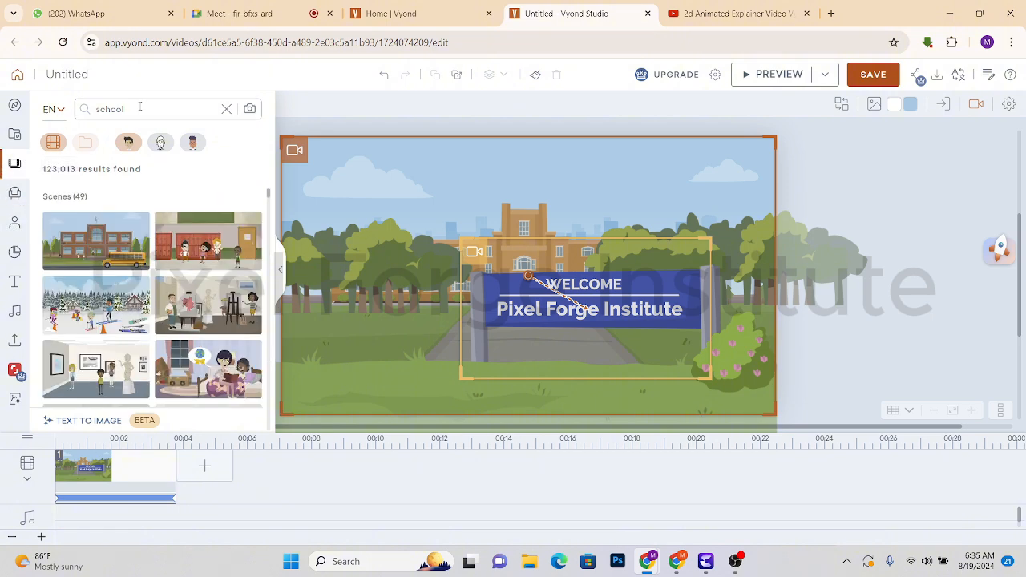
scroll(206, 337, "down", 2)
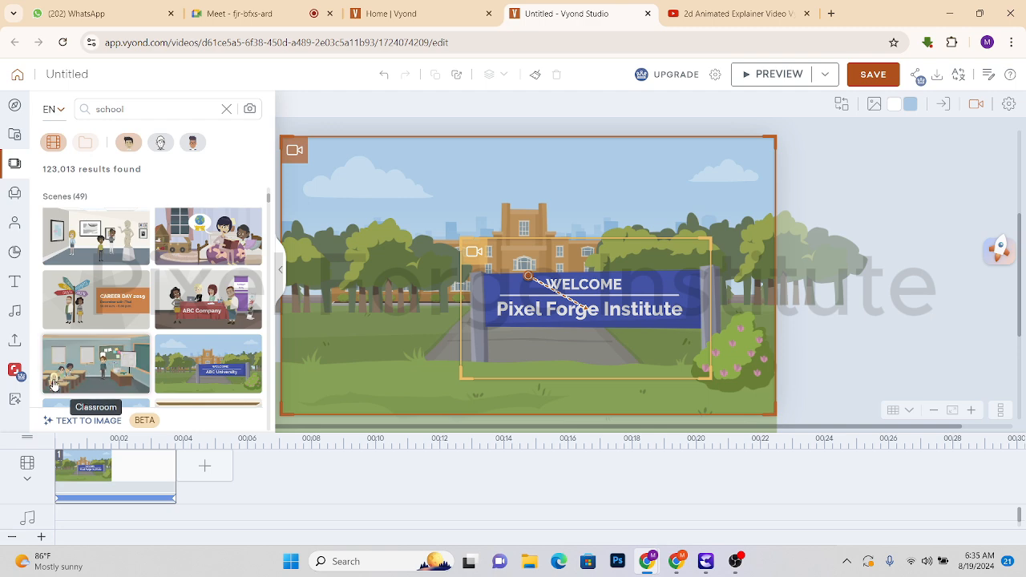
scroll(84, 374, "down", 4)
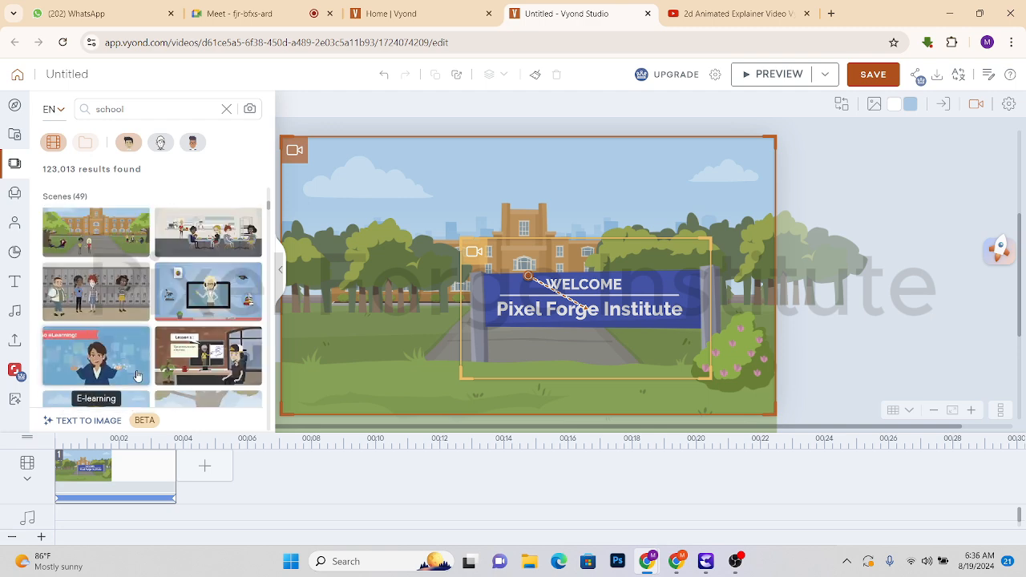
scroll(137, 375, "down", 3)
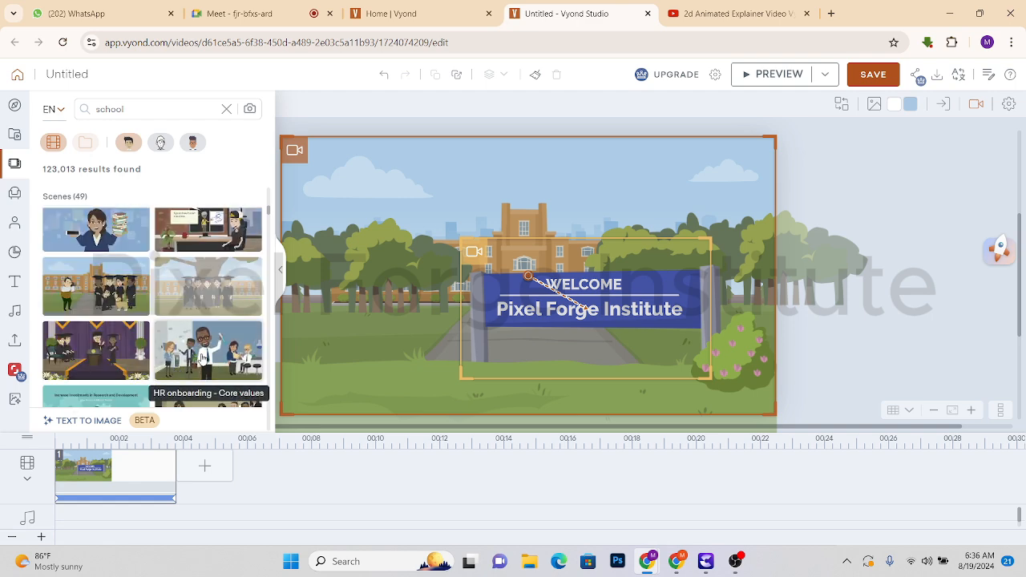
scroll(201, 361, "down", 1)
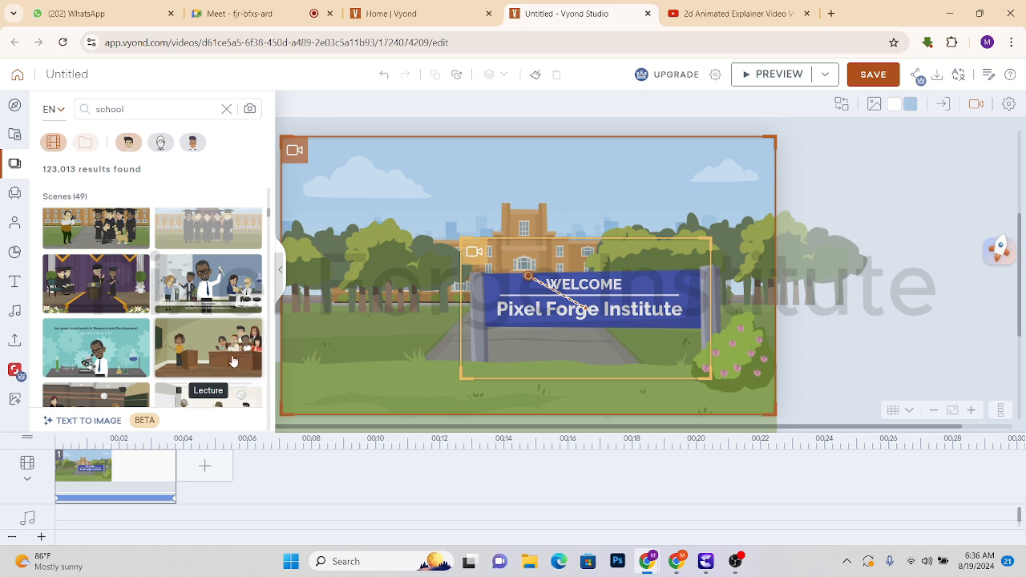
scroll(204, 361, "down", 1)
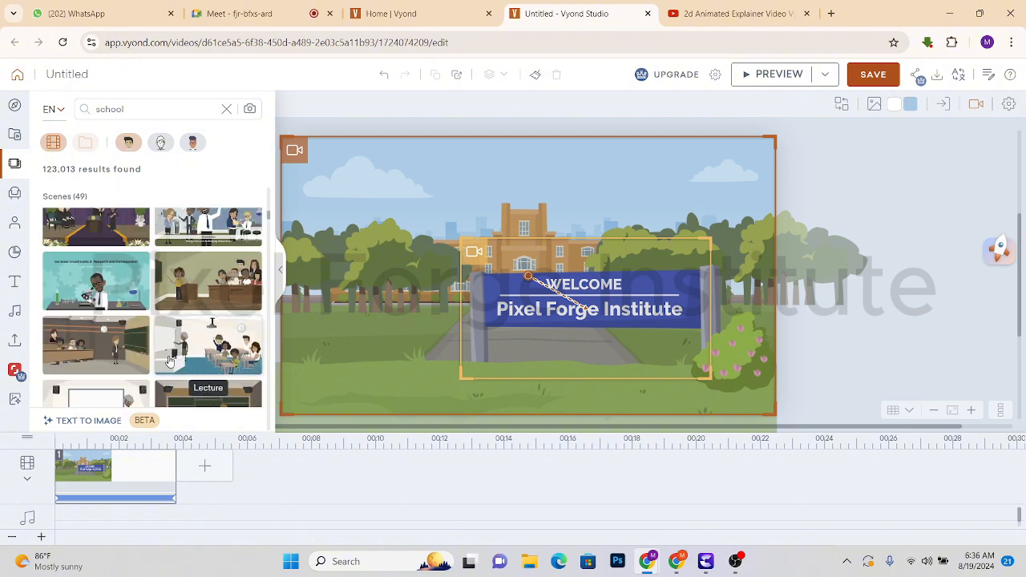
scroll(184, 360, "down", 1)
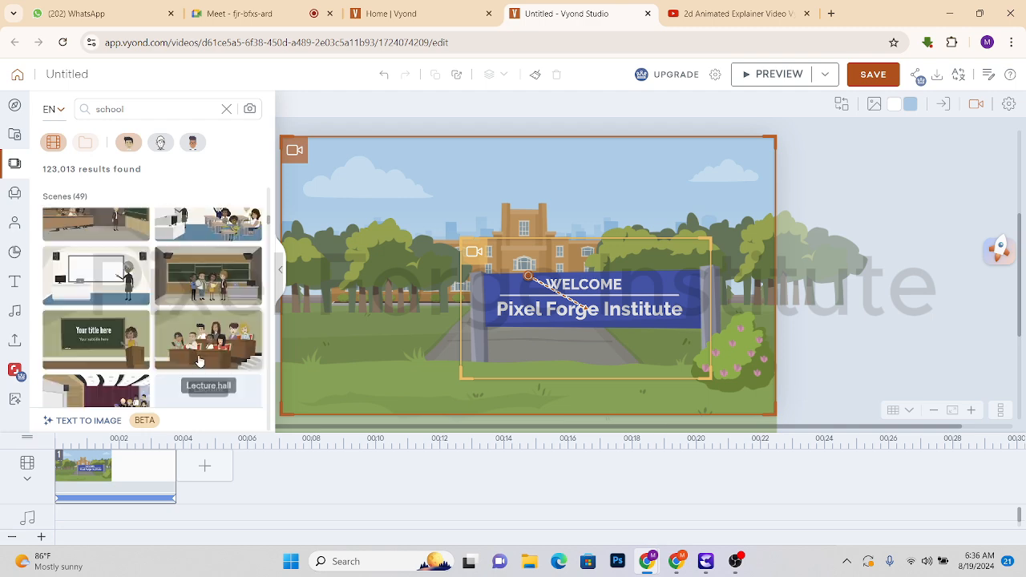
scroll(200, 361, "down", 1)
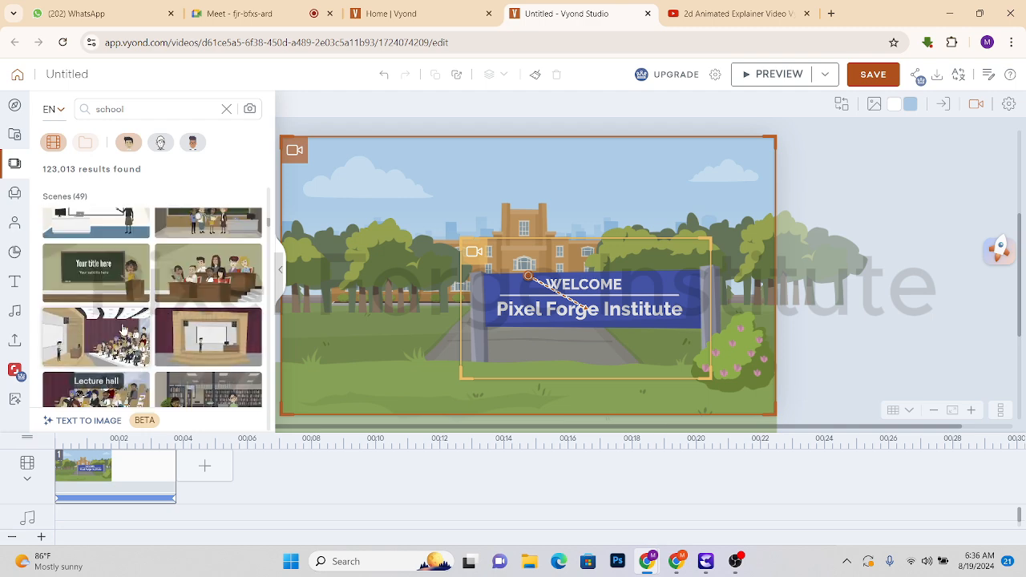
scroll(124, 330, "down", 1)
scroll(130, 329, "down", 1)
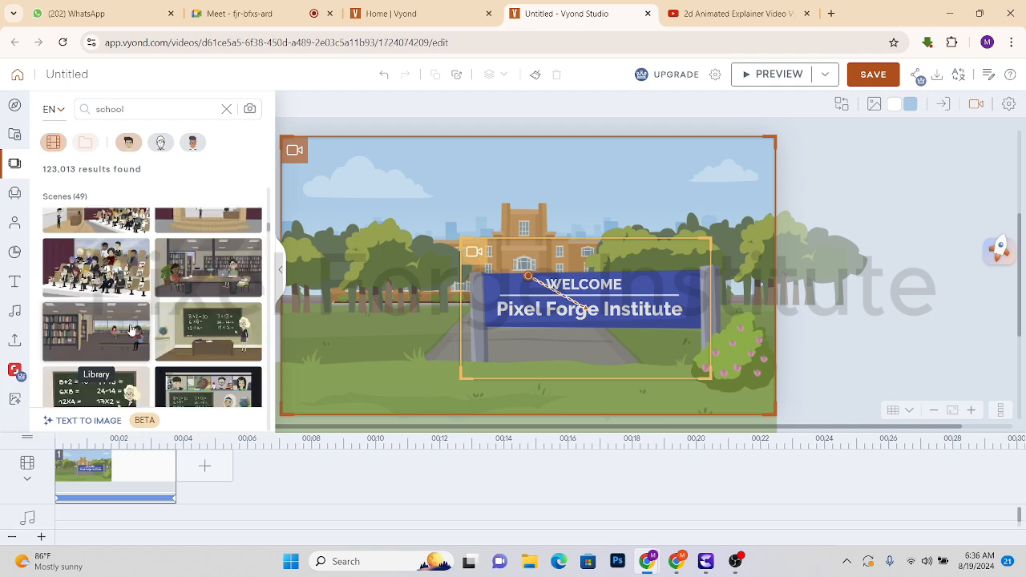
scroll(104, 277, "up", 1)
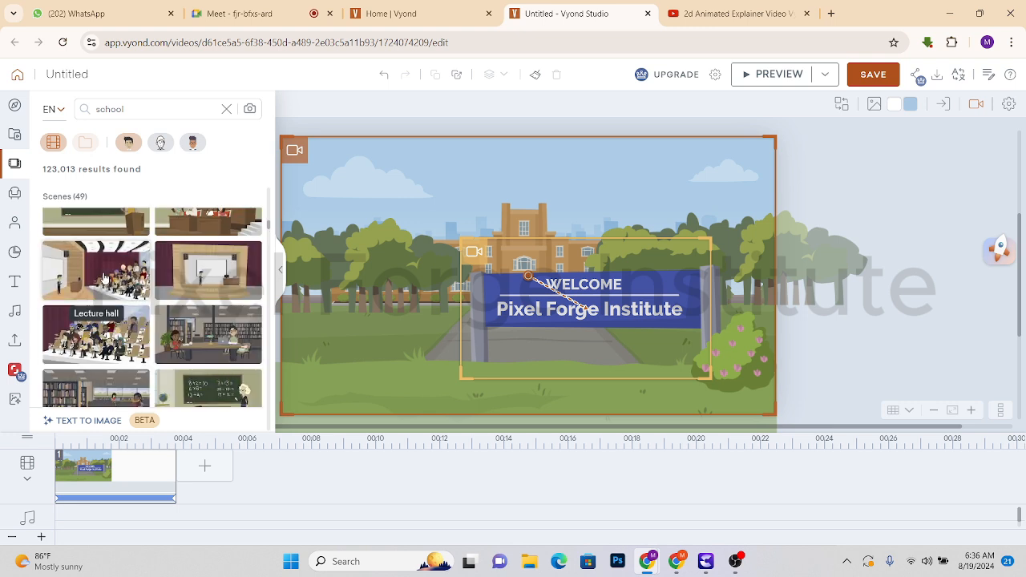
Add a blank scene after the welcome-sign scene, and switch to the Google Meet call.
left_click(203, 466)
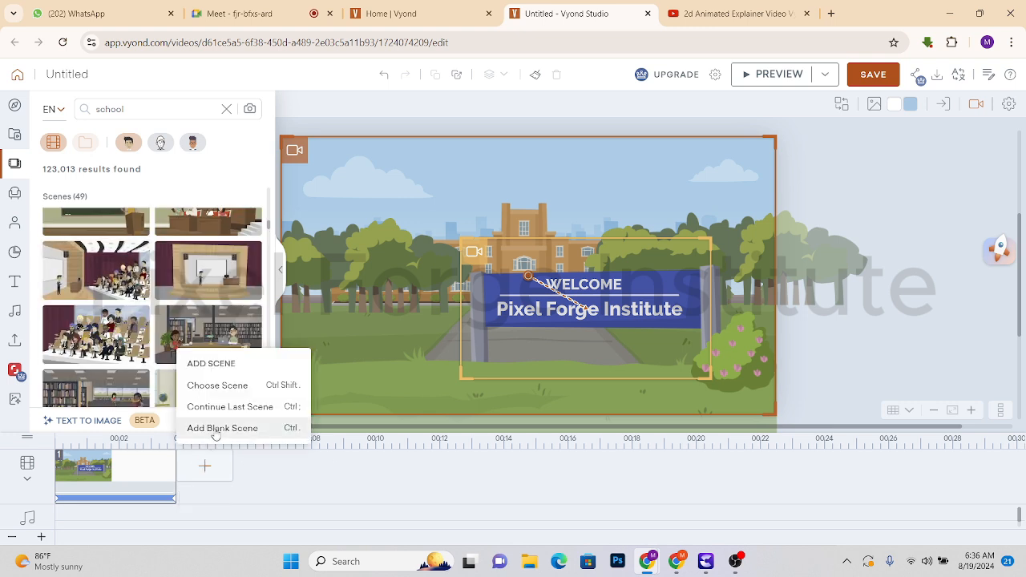
left_click(216, 429)
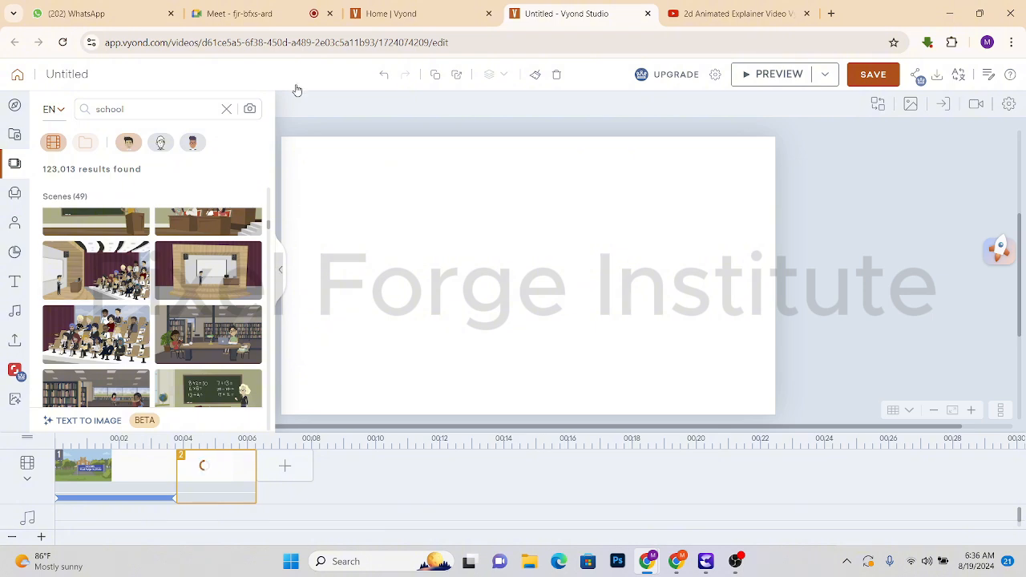
left_click(241, 14)
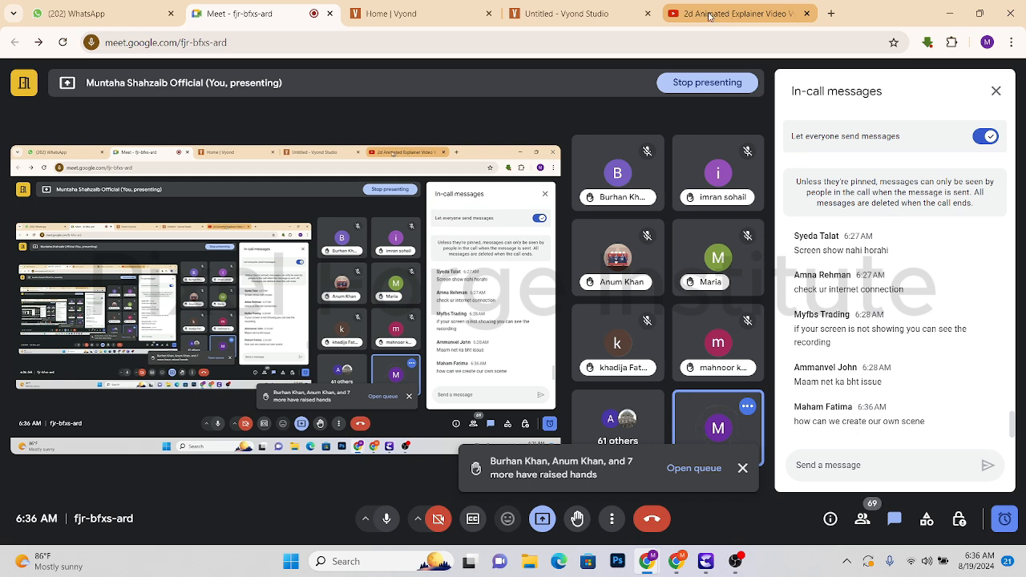
Return to Vyond Studio, preview the lecture-hall scene with the asset library hidden, and exit the preview.
left_click(558, 14)
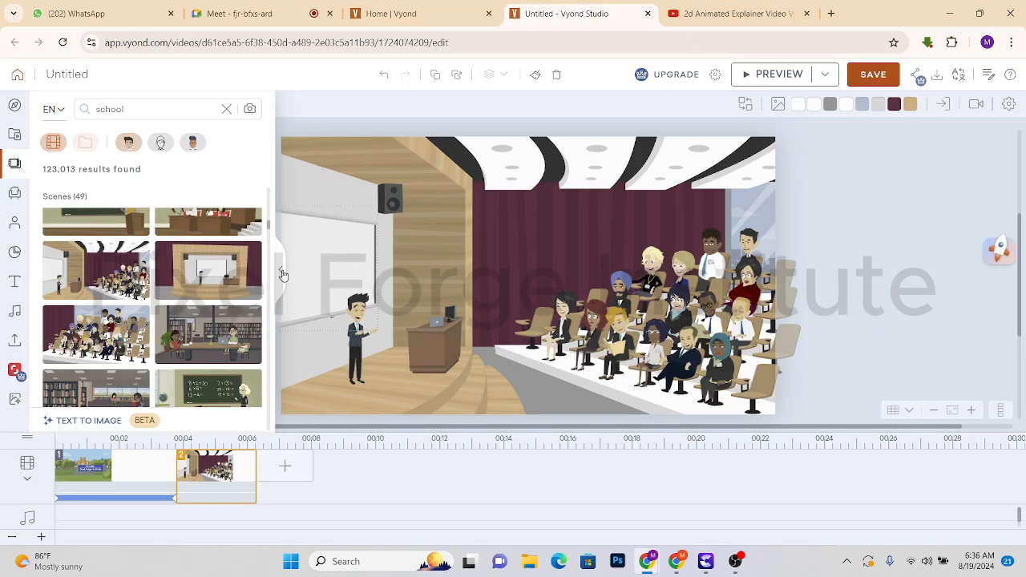
left_click(280, 269)
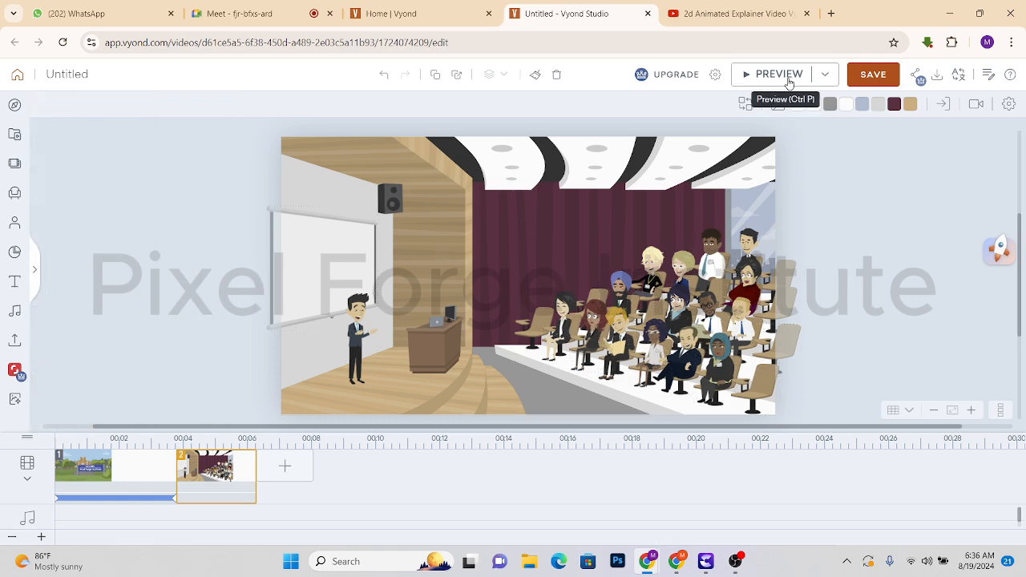
left_click(782, 74)
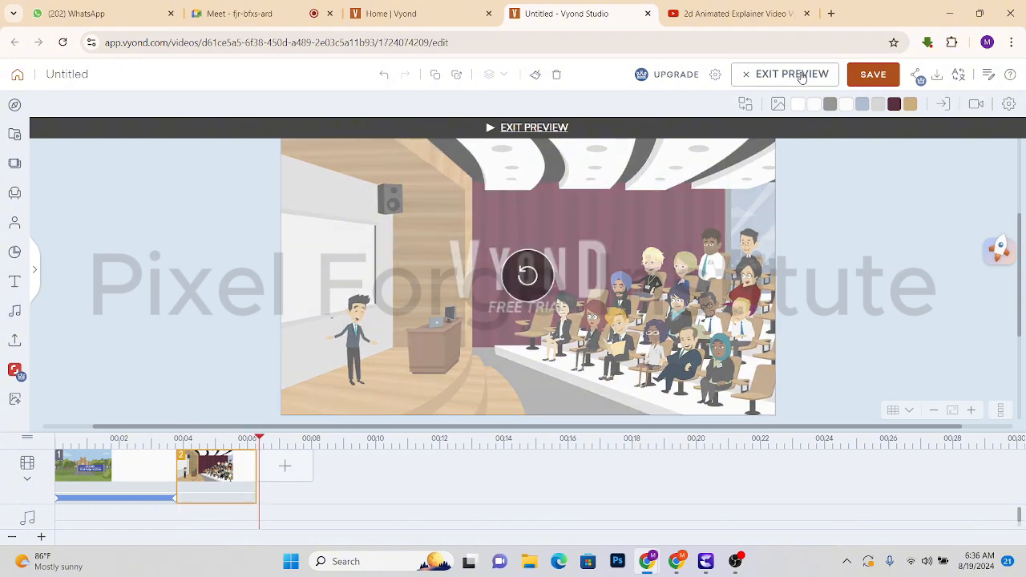
left_click(801, 76)
Add a camera movement to the lecture-hall scene ending on the presenter, with an end frame about 292 × 164 px centred near X 175, Y 248.
left_click(968, 107)
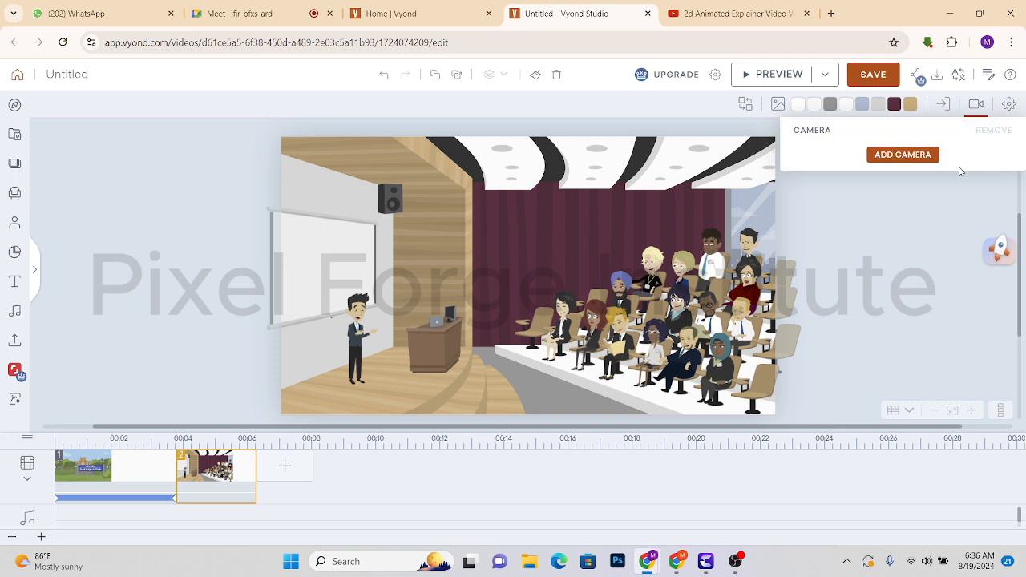
left_click(904, 156)
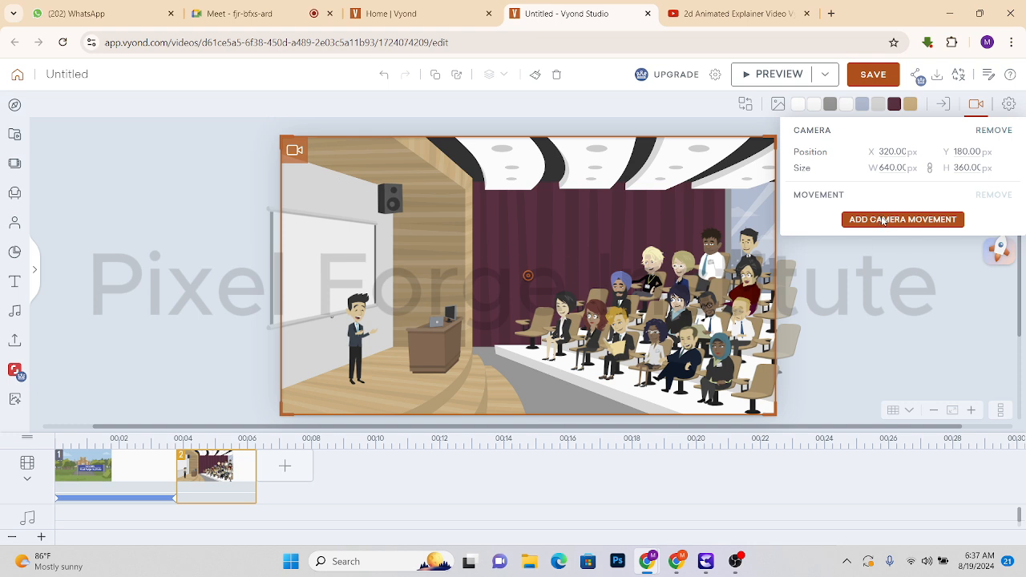
left_click(882, 221)
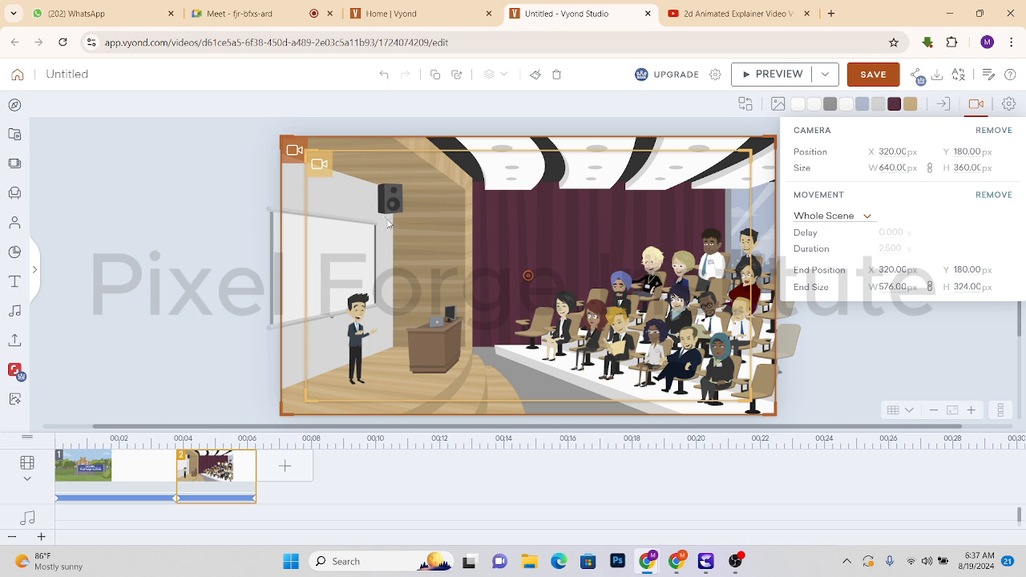
left_click(406, 242)
scroll(406, 242, "down", 2)
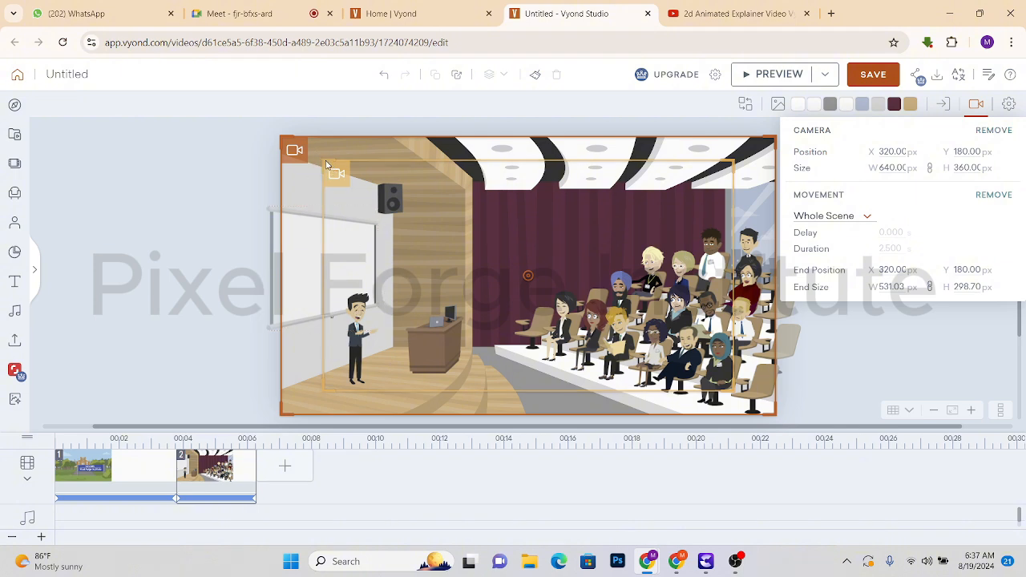
left_click_drag(326, 163, 424, 233)
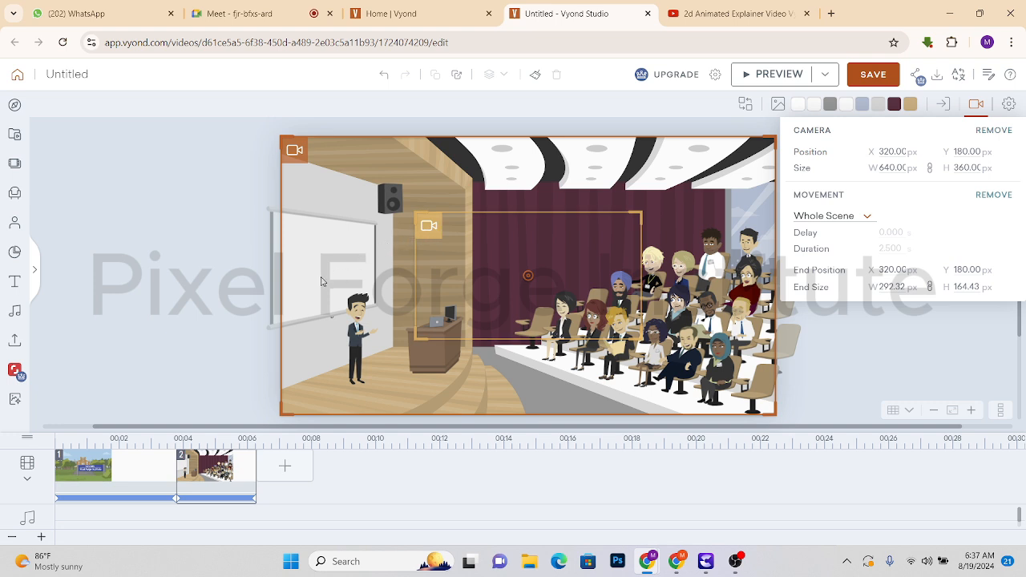
left_click_drag(430, 255, 318, 307)
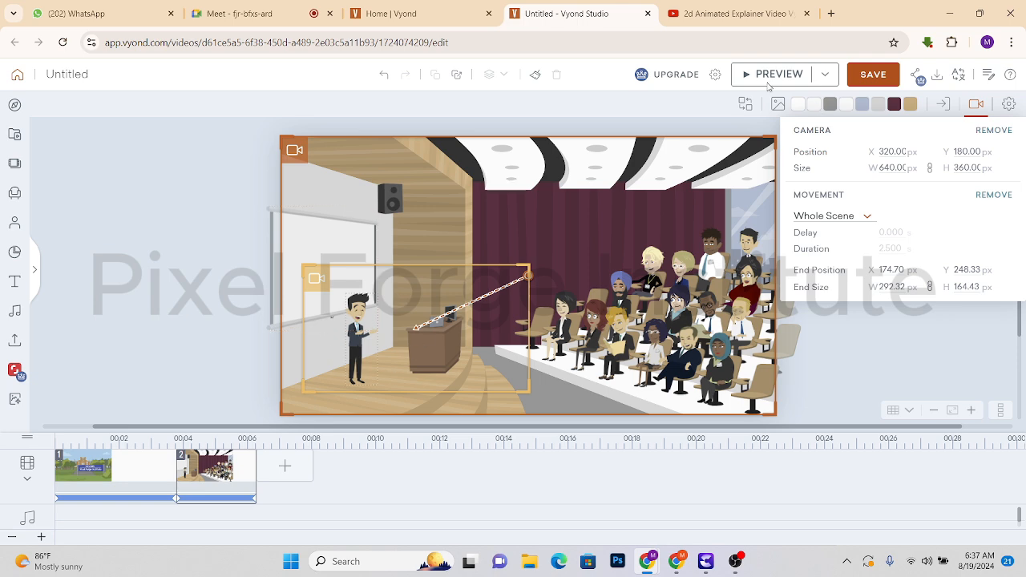
Preview the camera zoom onto the presenter, exit the preview, and look at the welcome-sign and lecture-hall scenes in turn.
left_click(772, 74)
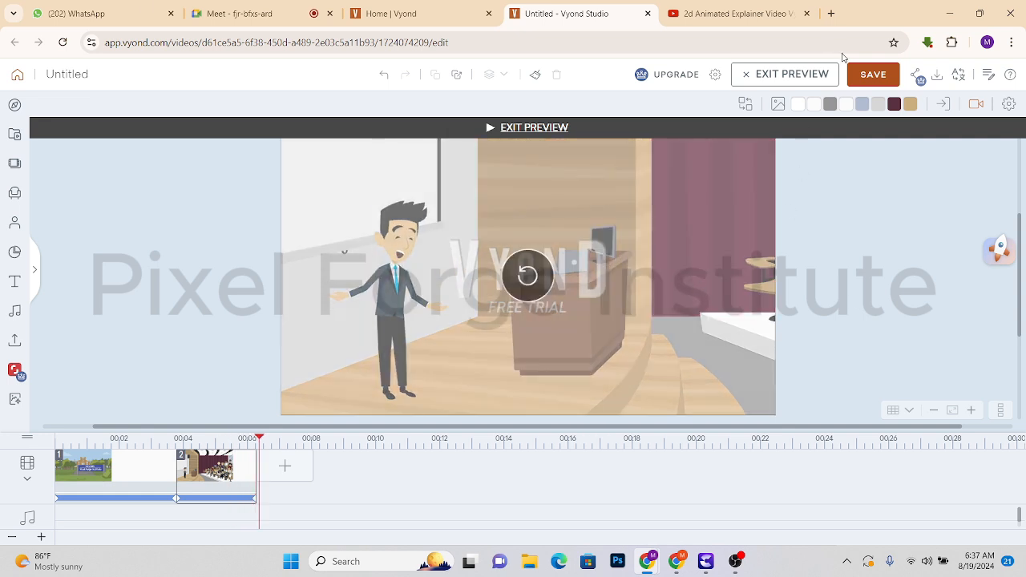
left_click(785, 74)
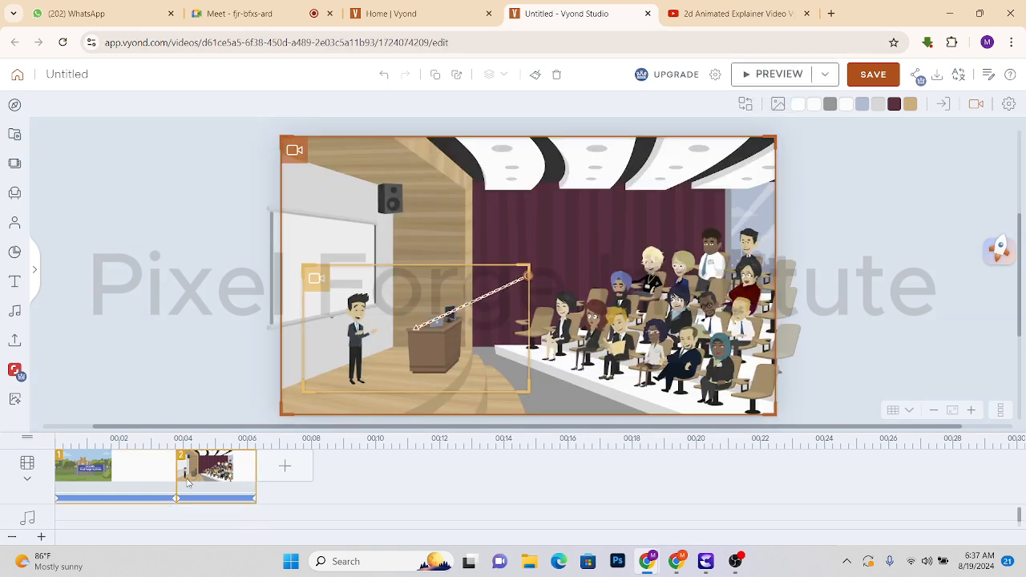
left_click(163, 479)
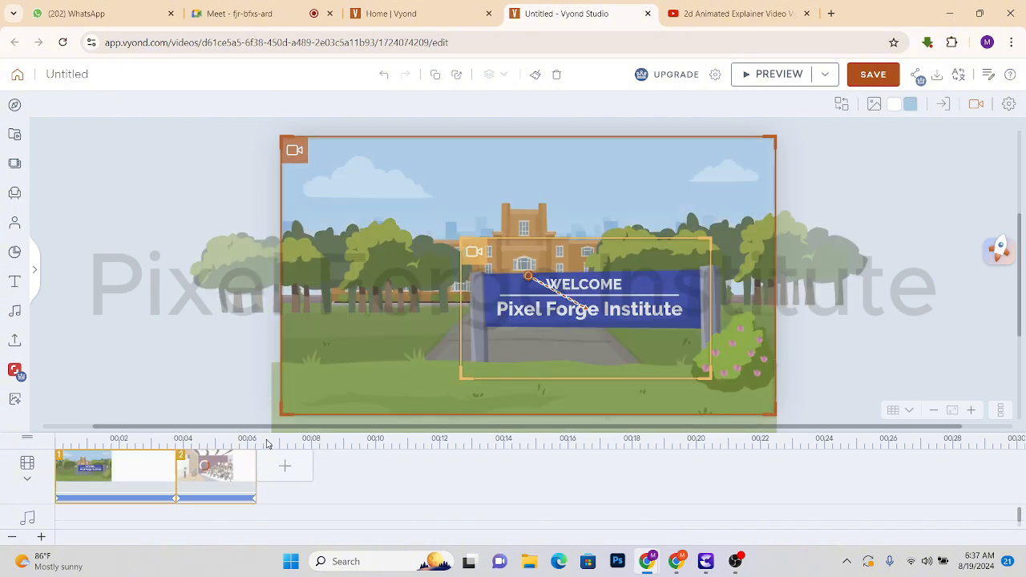
left_click(237, 474)
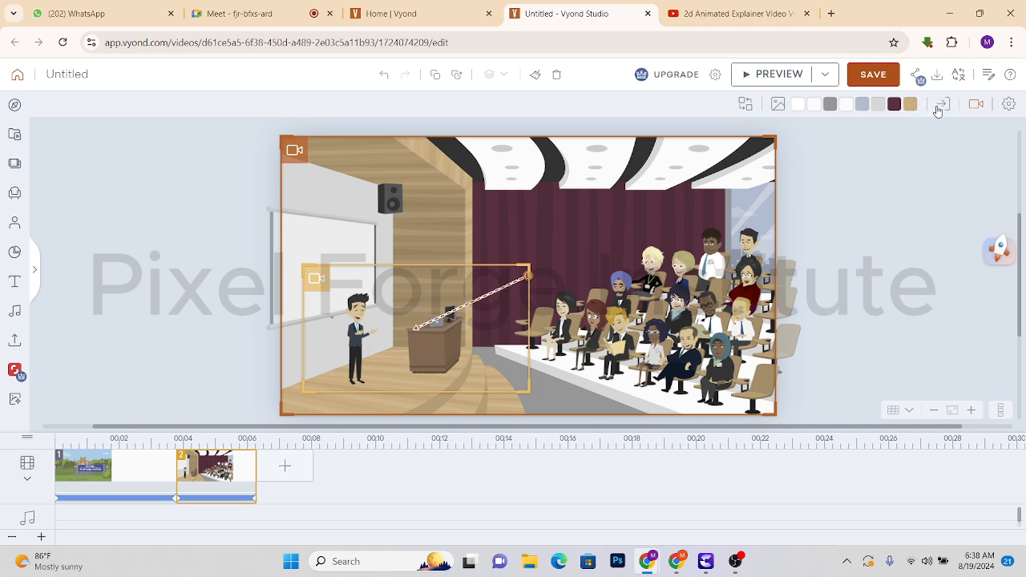
Apply the Motion Graphics - Rings scene transition to the lecture-hall scene.
left_click(912, 194)
left_click(202, 481)
left_click(942, 106)
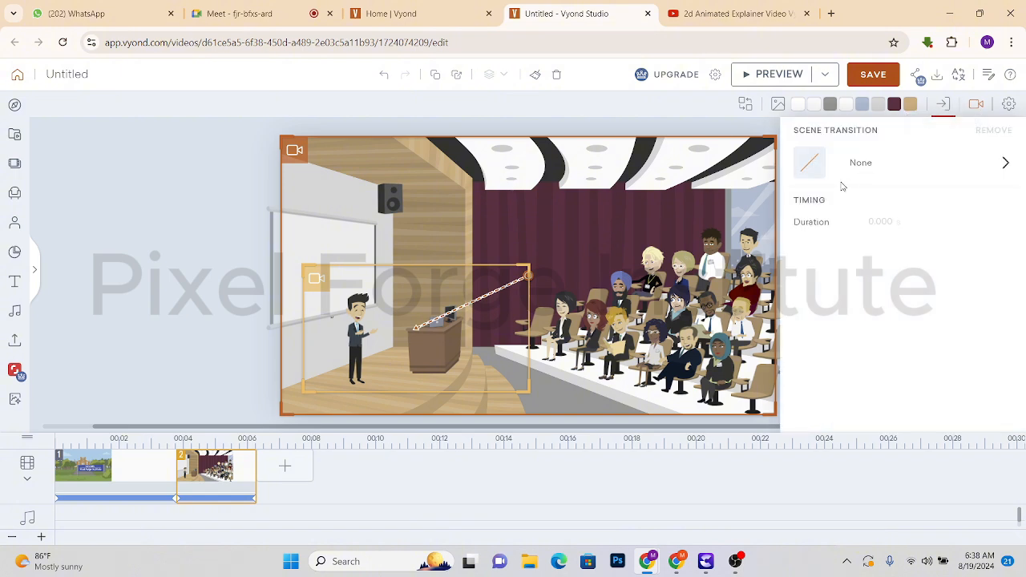
left_click(862, 170)
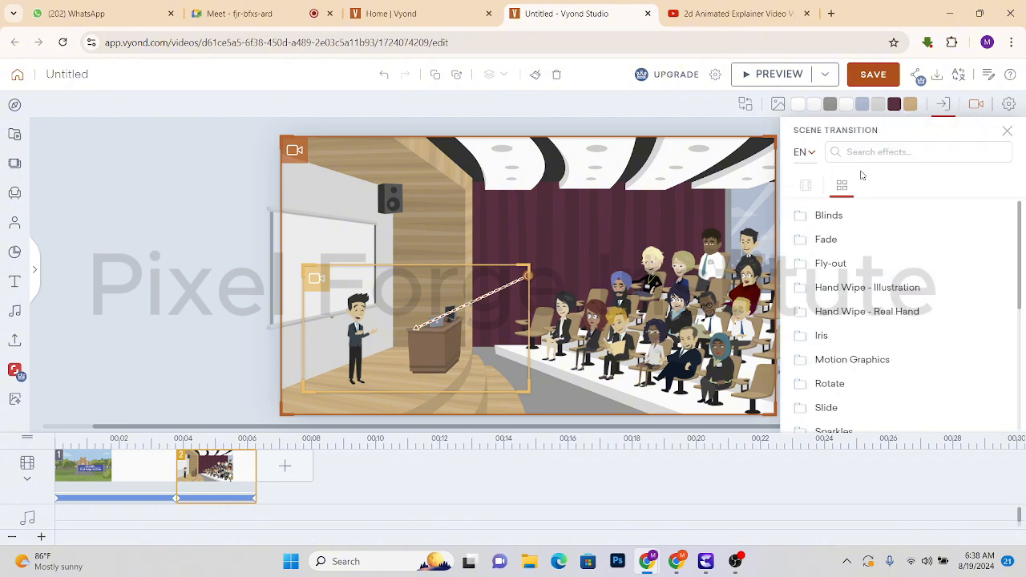
left_click(866, 369)
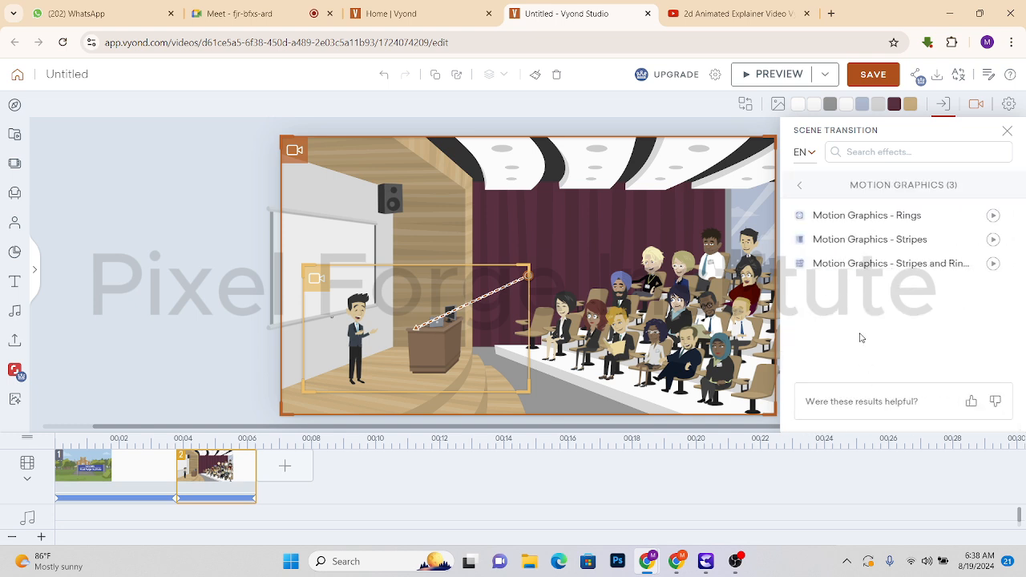
left_click(898, 222)
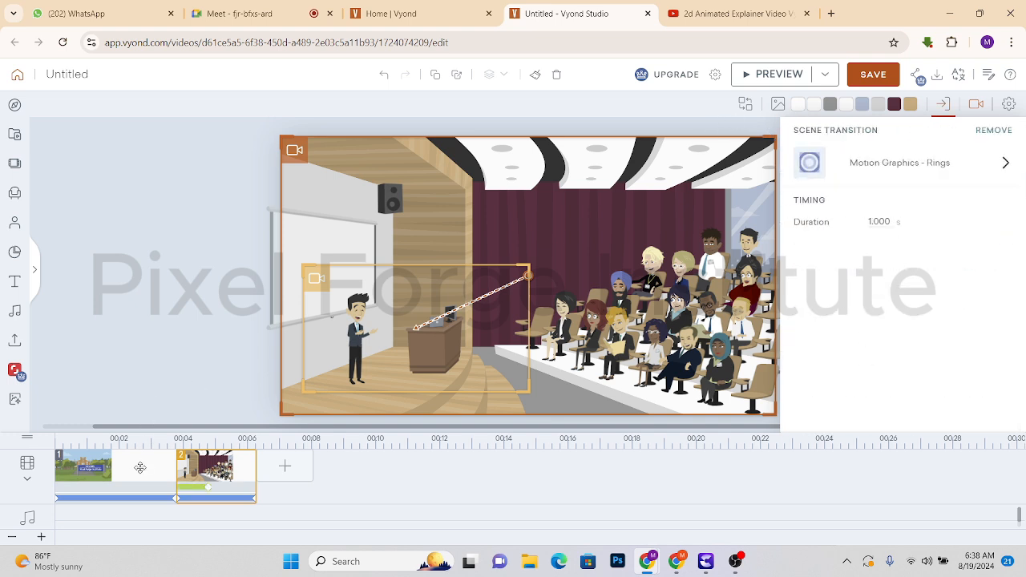
Preview the video from the welcome-sign scene to check the transition into the lecture hall, and replay it.
left_click(144, 478)
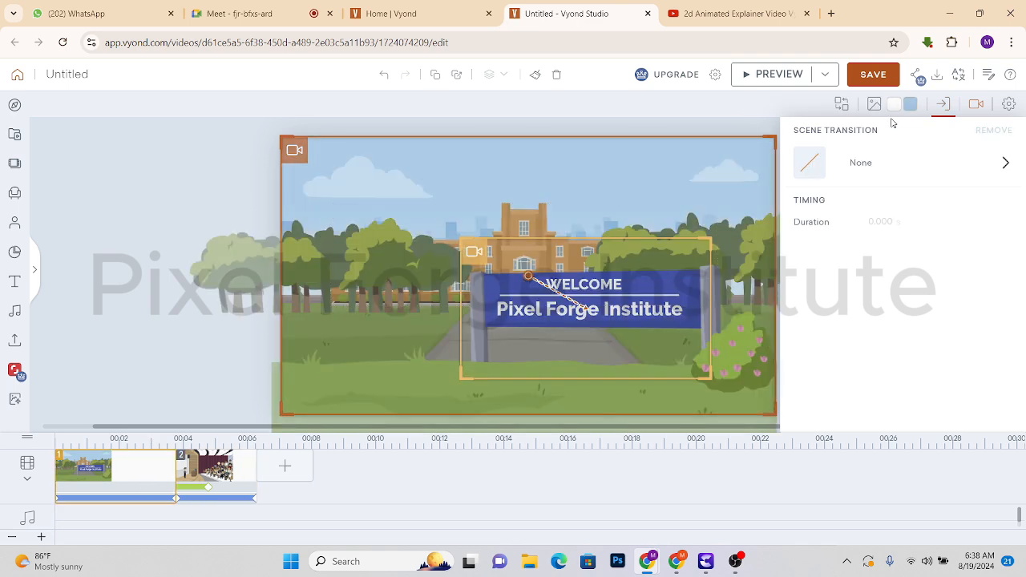
left_click(797, 75)
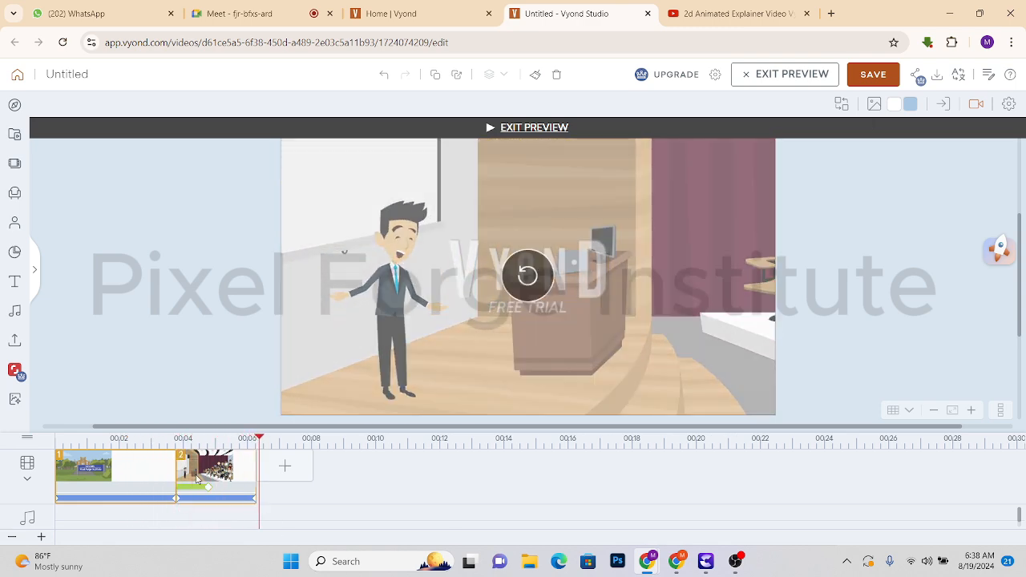
left_click(539, 274)
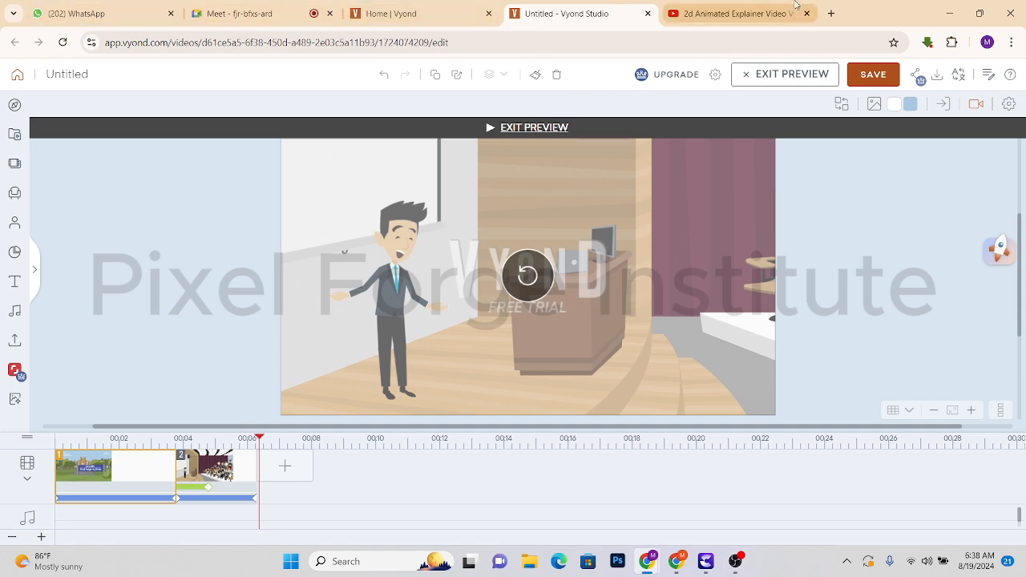
Switch to the YouTube reference video, play it up to the "We specialize in" checklist at 0:09, and return to Vyond Studio.
left_click(768, 13)
left_click(81, 442)
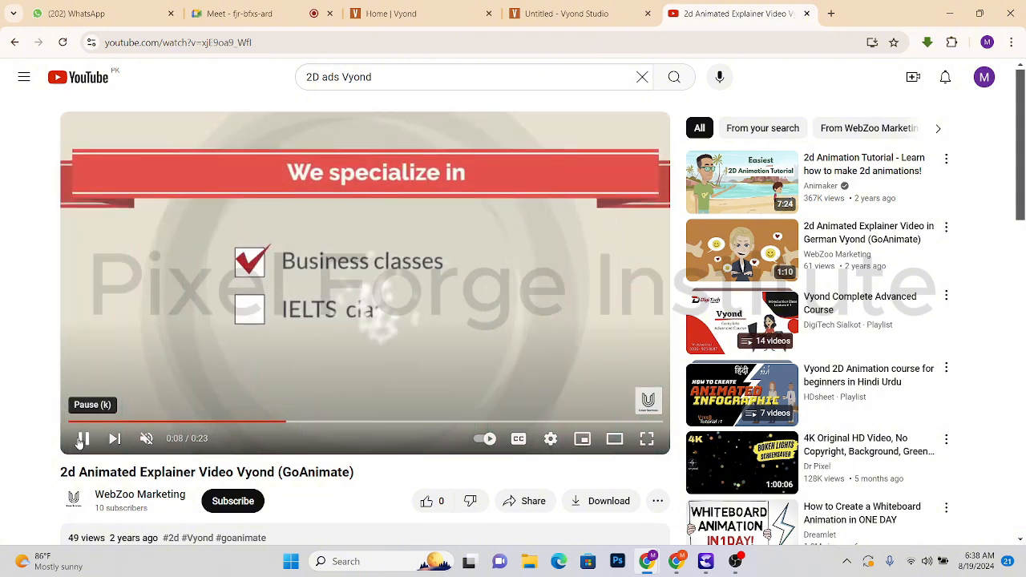
left_click(81, 439)
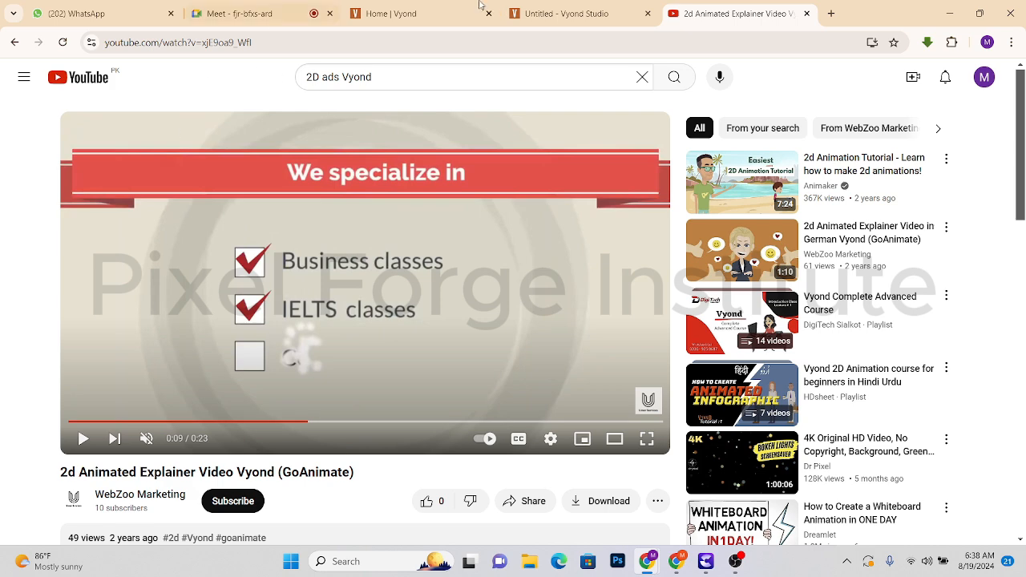
left_click(573, 14)
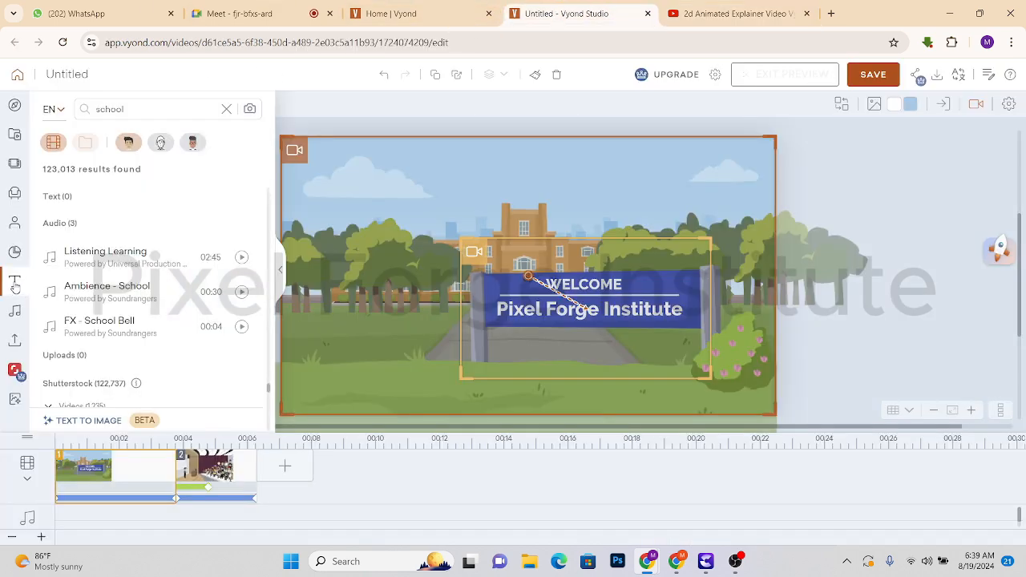
Clear the "school" search and browse the Contemporary, Whiteboard Animation and Business Friendly text templates for a checklist layout.
left_click(15, 284)
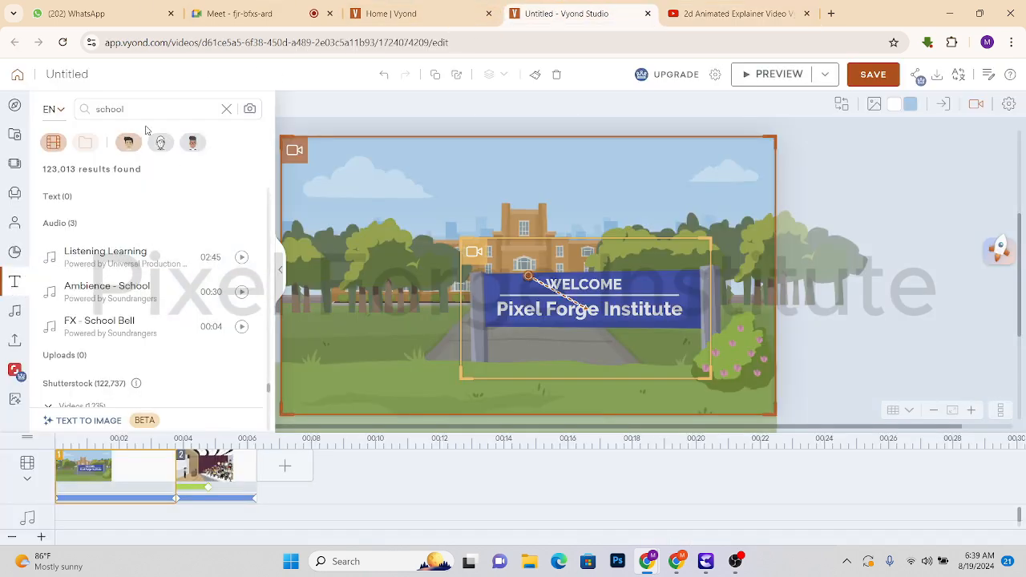
left_click(226, 109)
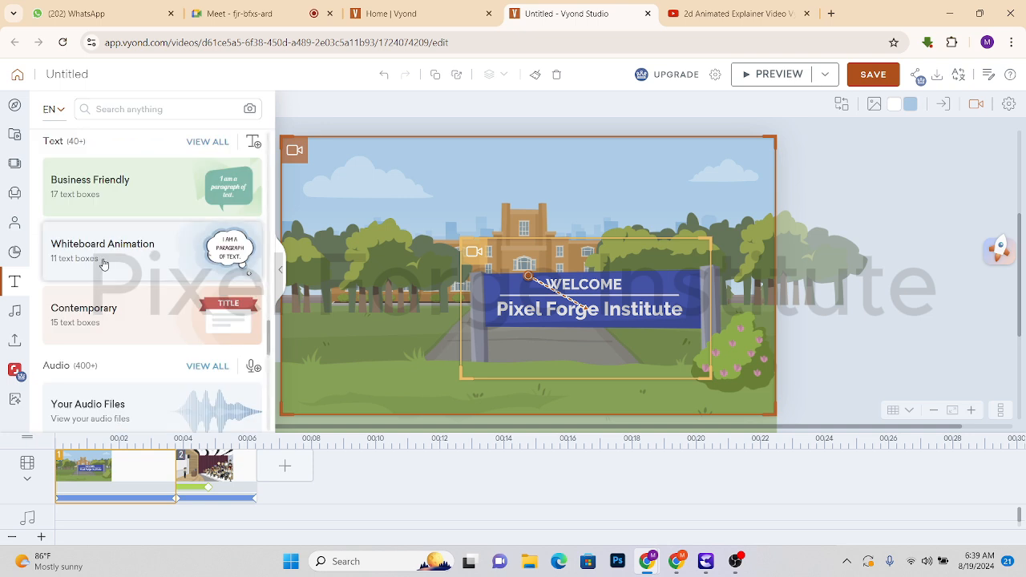
left_click(170, 325)
scroll(160, 344, "down", 5)
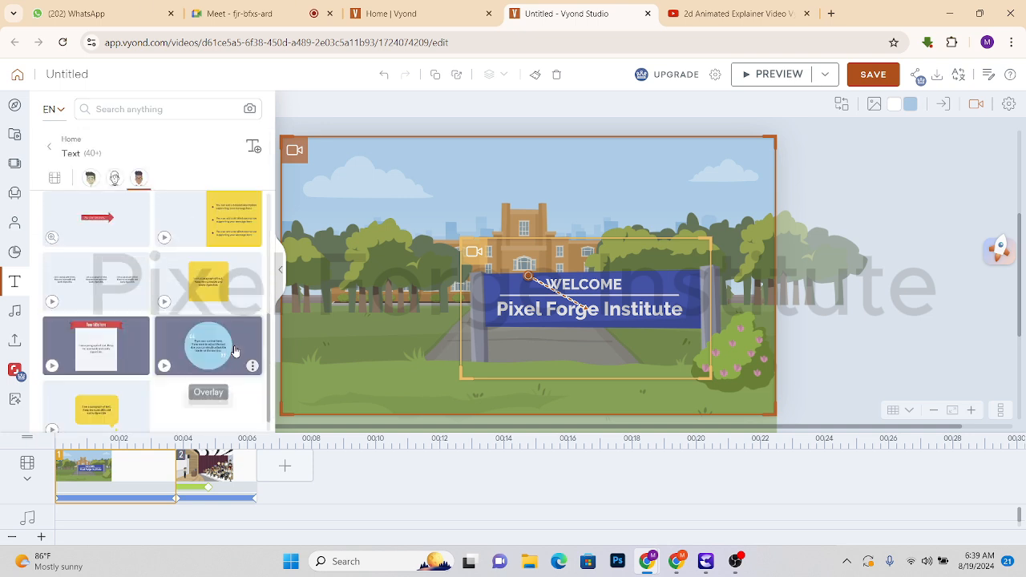
scroll(96, 321, "up", 5)
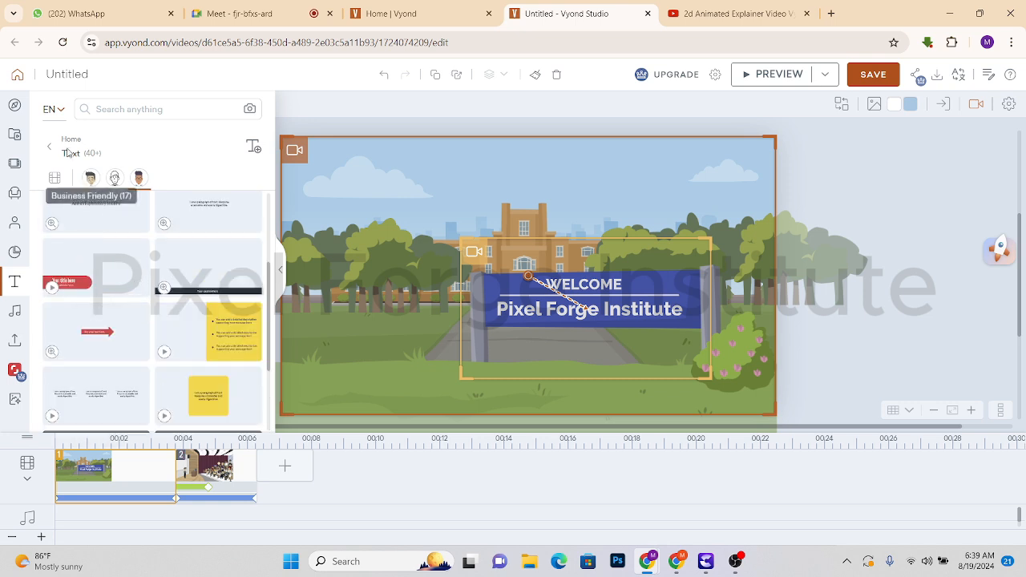
left_click(49, 151)
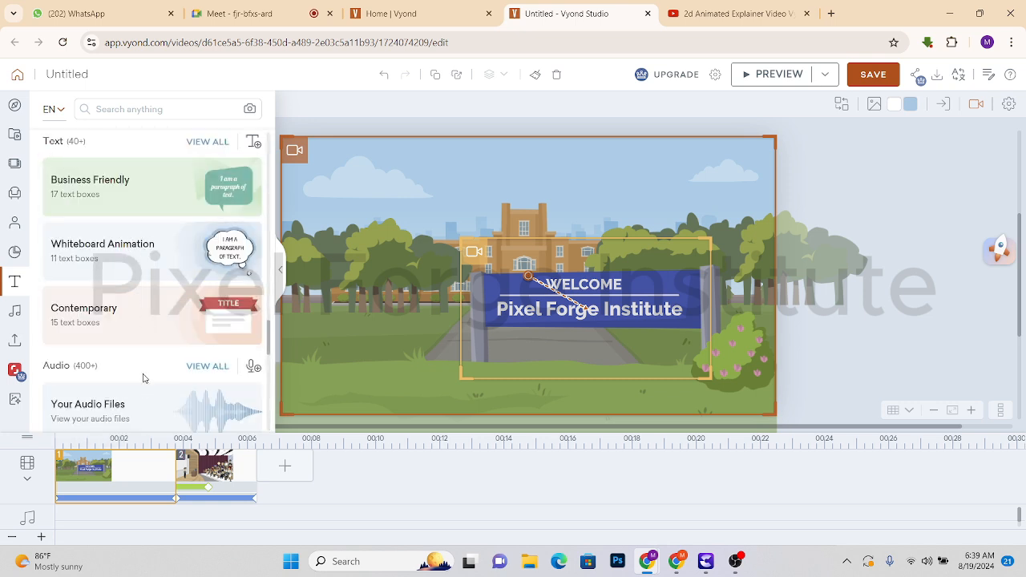
left_click(183, 273)
scroll(192, 339, "down", 3)
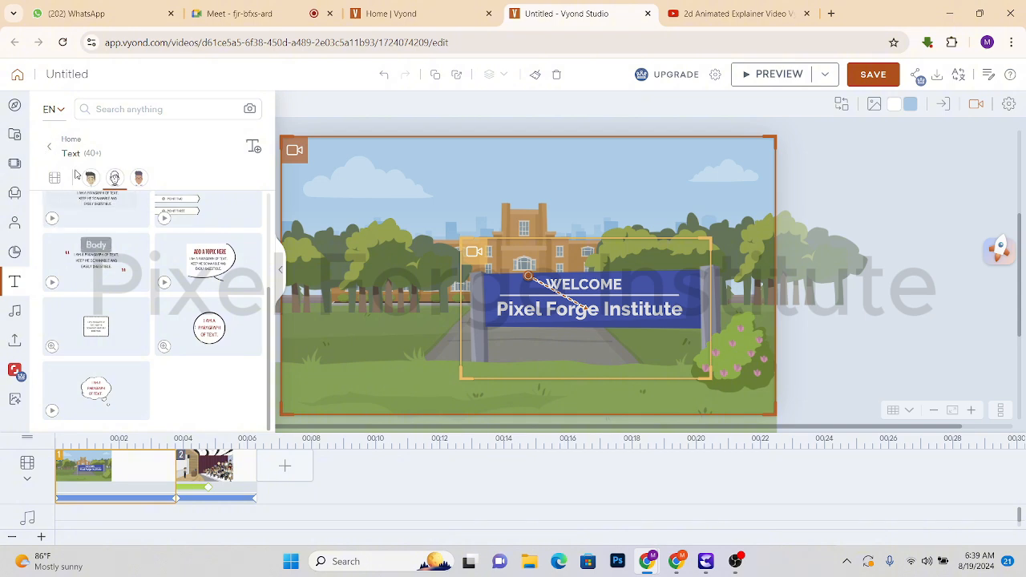
left_click(49, 151)
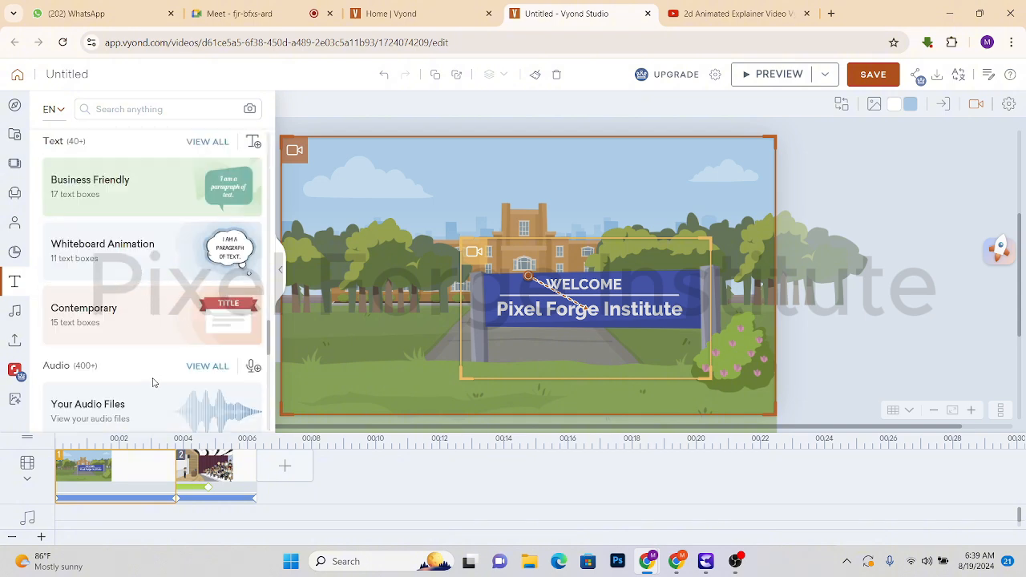
scroll(156, 192, "up", 1)
left_click(158, 264)
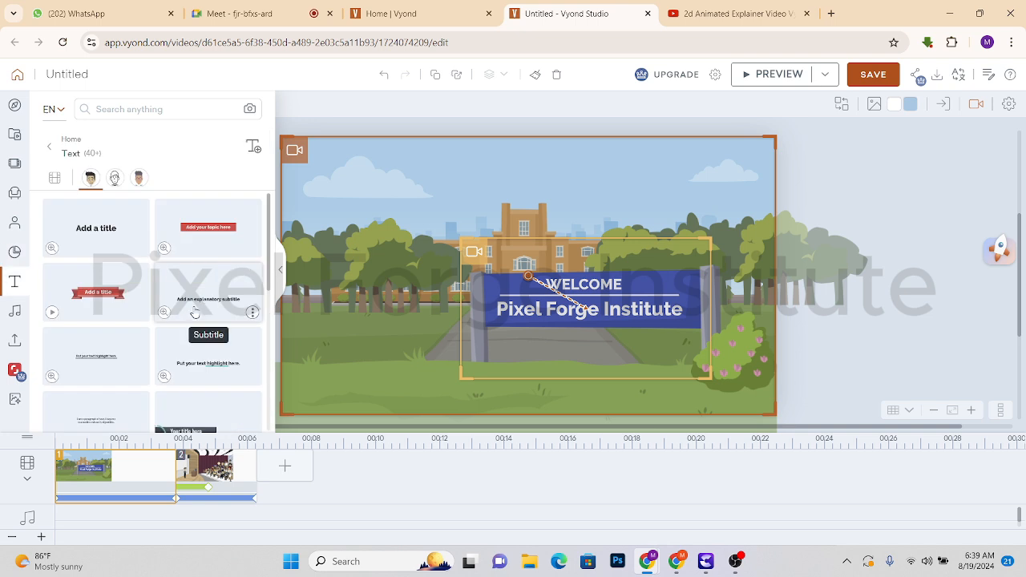
scroll(208, 321, "down", 3)
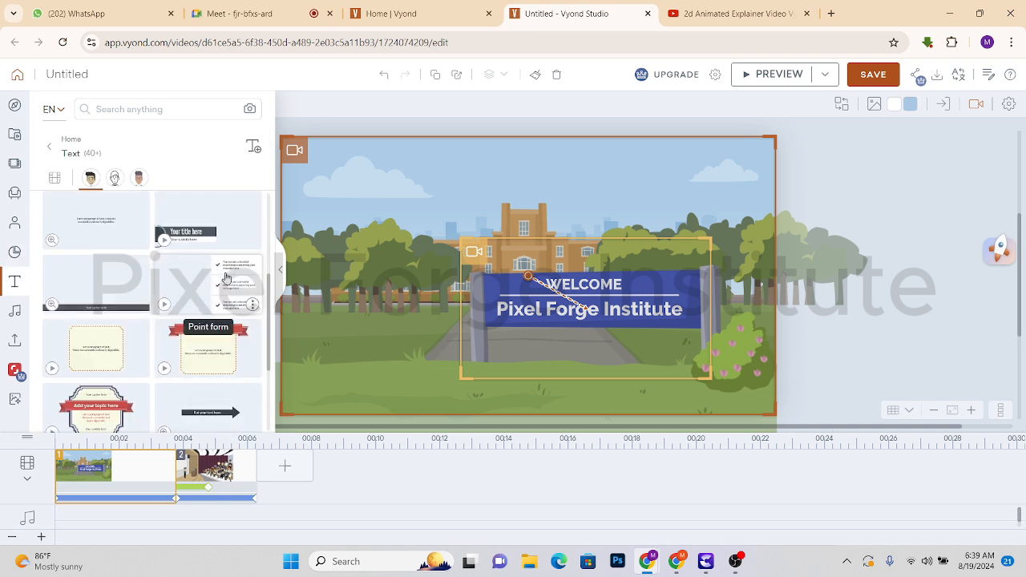
scroll(236, 278, "down", 2)
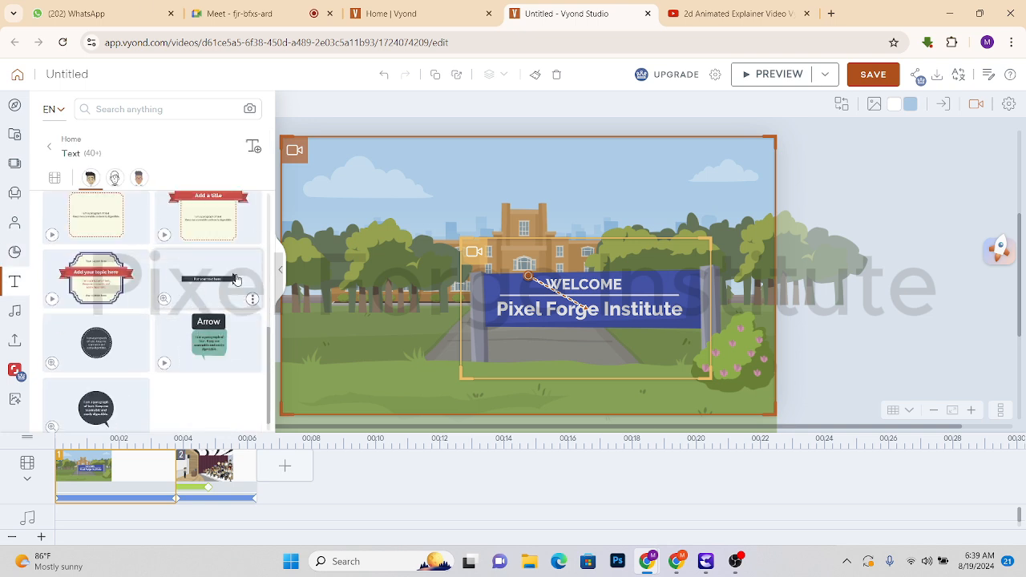
scroll(236, 280, "up", 2)
Add a blank scene after the lecture-hall scene.
left_click(284, 469)
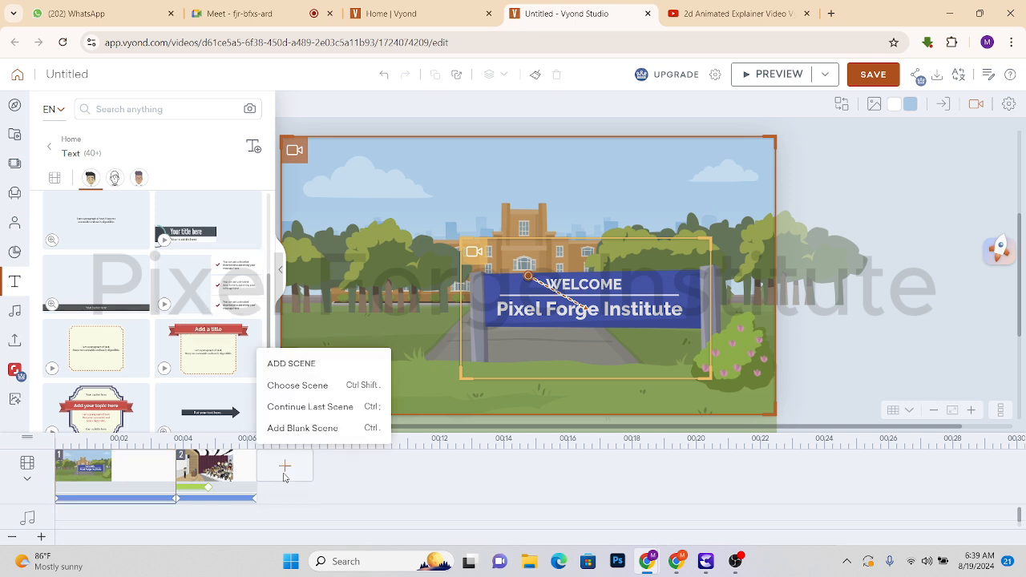
left_click(302, 433)
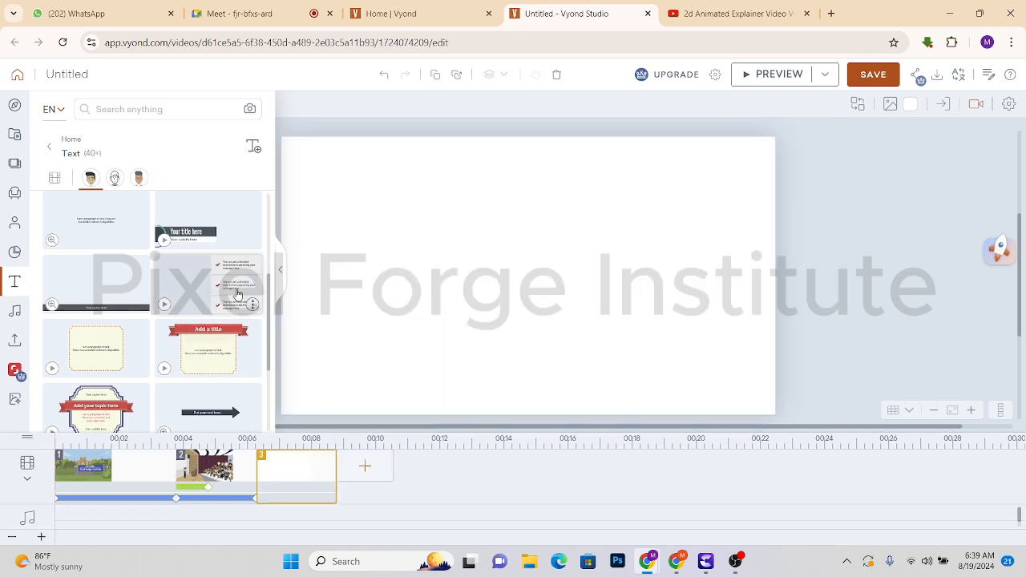
Add the Business Friendly three-item checkmark list to the blank scene, and compare it with the YouTube reference checklist.
left_click(236, 288)
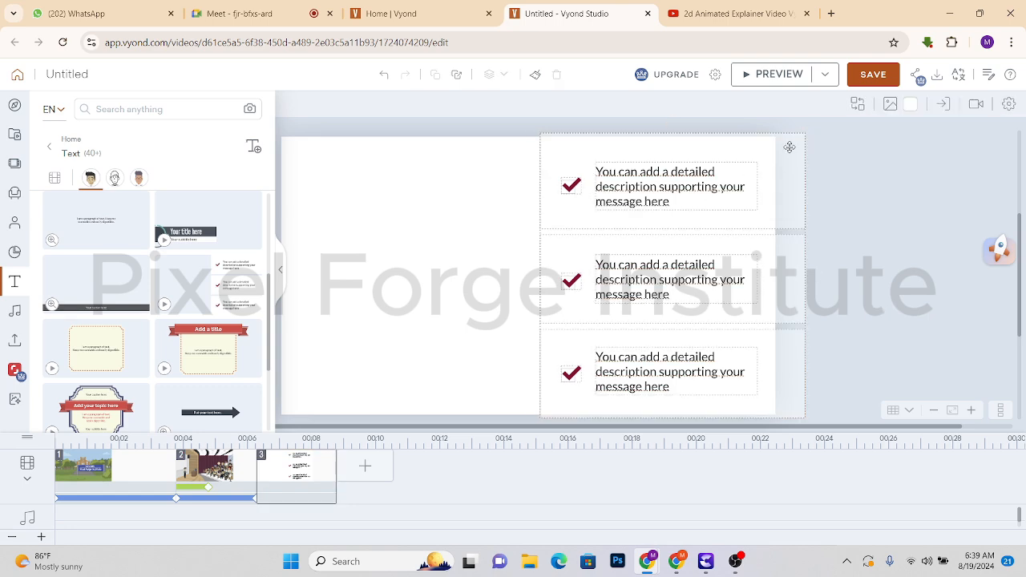
left_click_drag(805, 134, 797, 169)
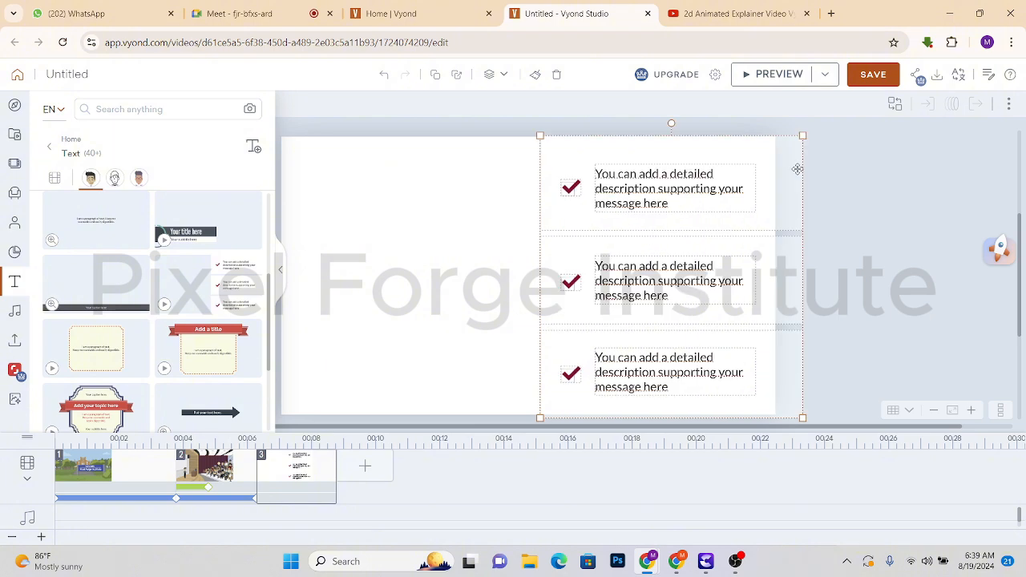
double_click(647, 203)
left_click(909, 319)
left_click(711, 14)
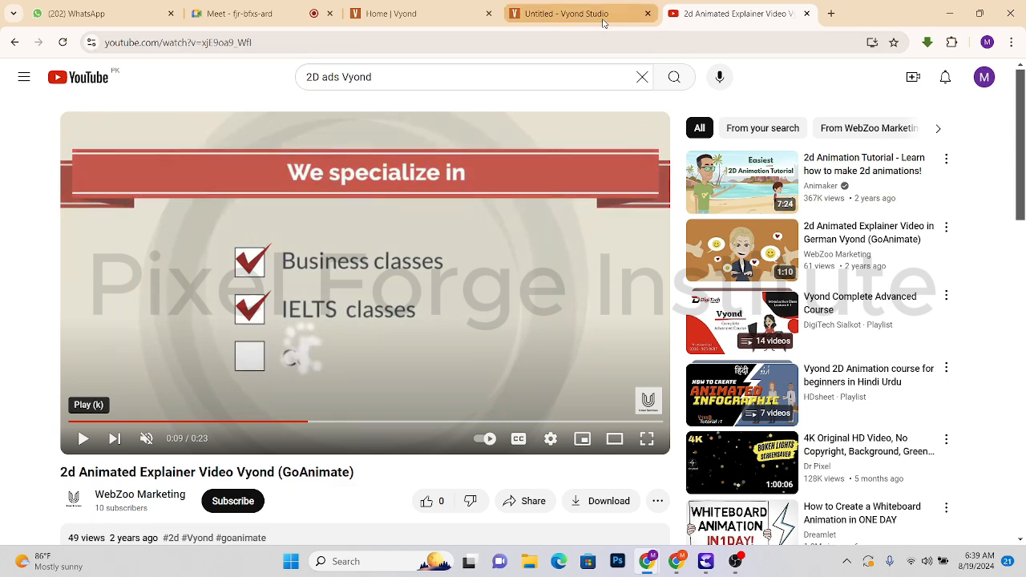
left_click(561, 14)
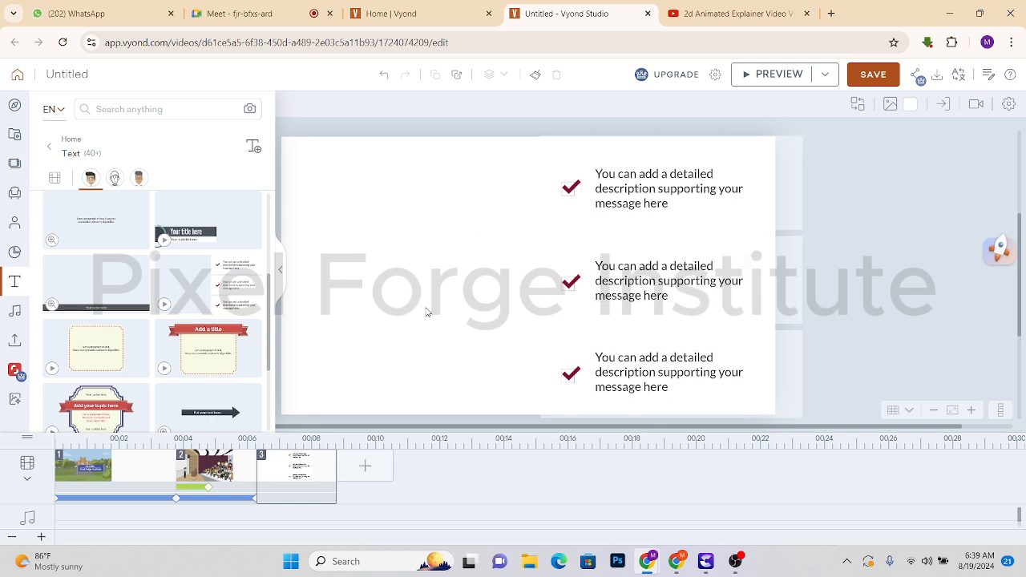
Set the checklist scene's background to the turquoise Moving squares pattern.
left_click(338, 272)
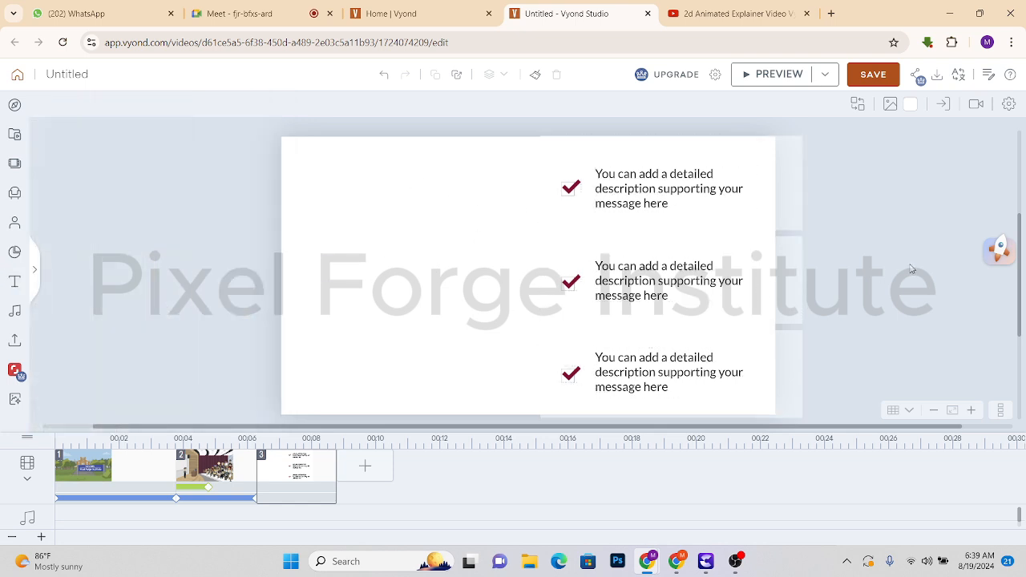
left_click(889, 105)
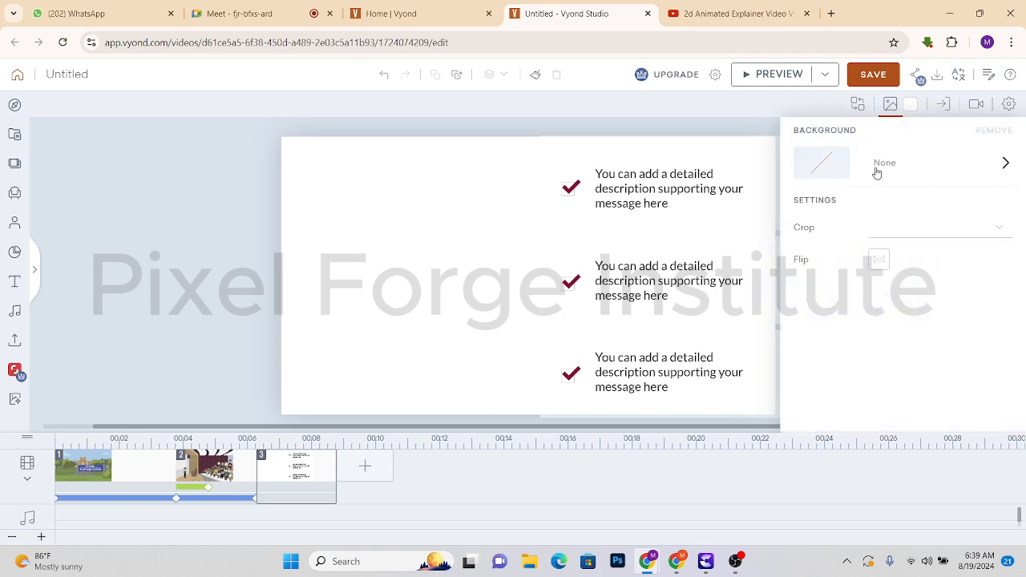
left_click(877, 171)
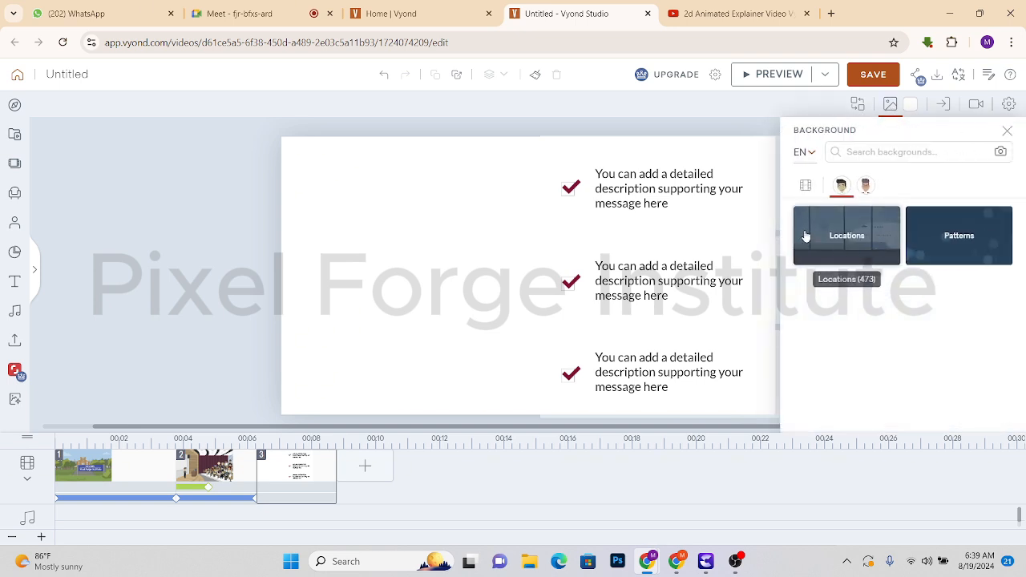
left_click(965, 242)
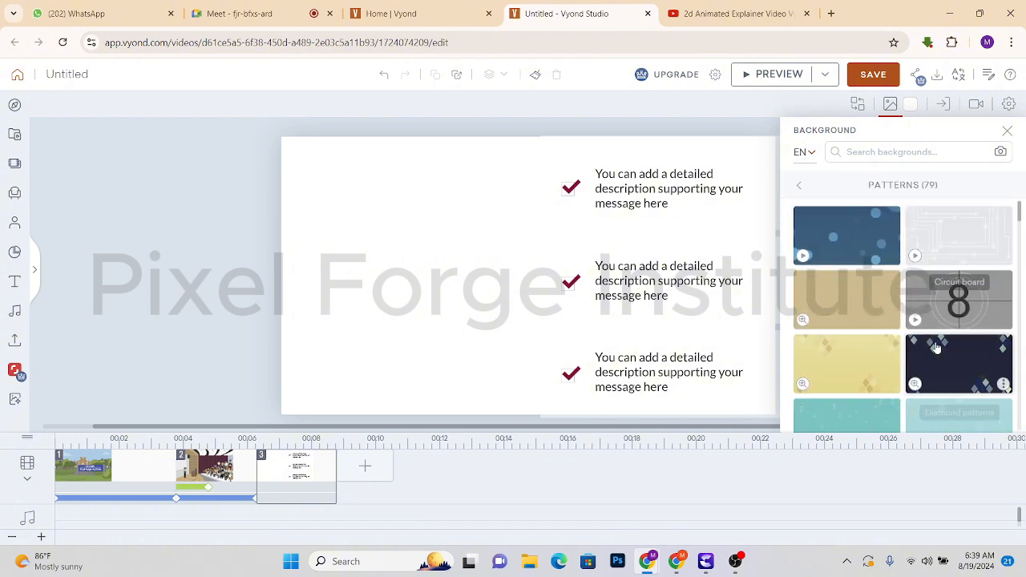
scroll(936, 347, "down", 10)
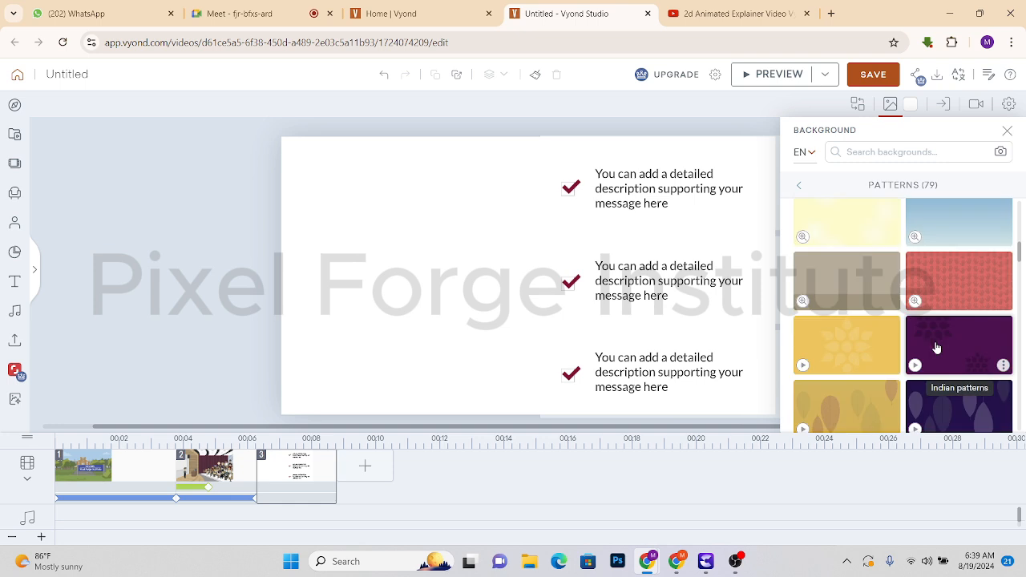
scroll(936, 347, "down", 10)
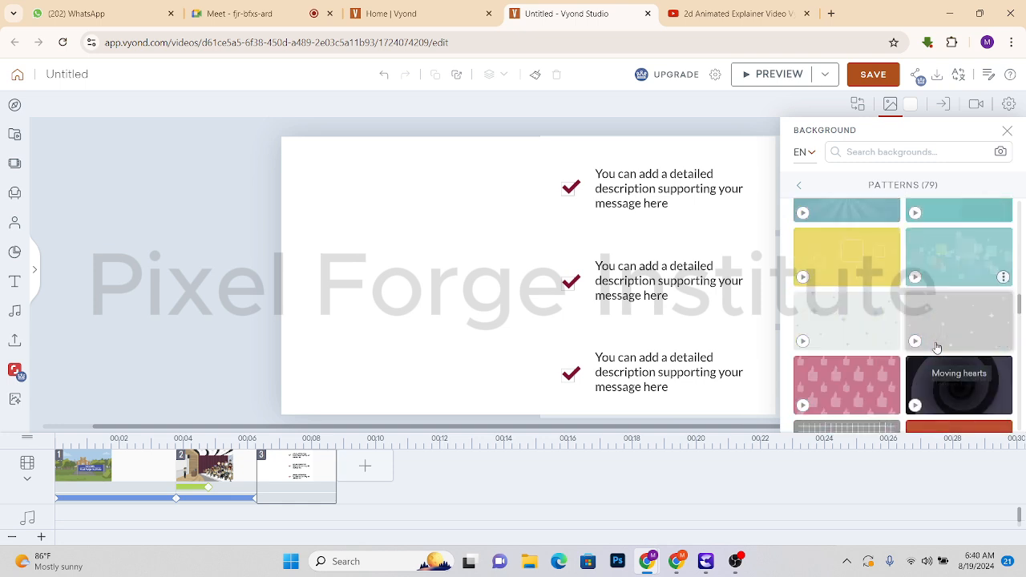
left_click(957, 273)
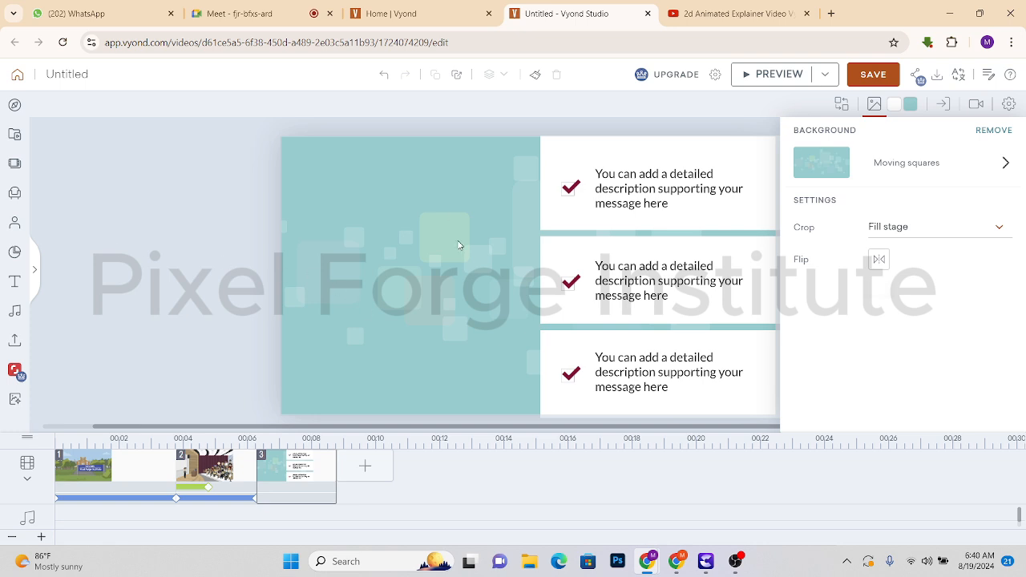
Shrink the checklist into the lower middle of the scene and place the Contemporary red ribbon title above it.
left_click(630, 193)
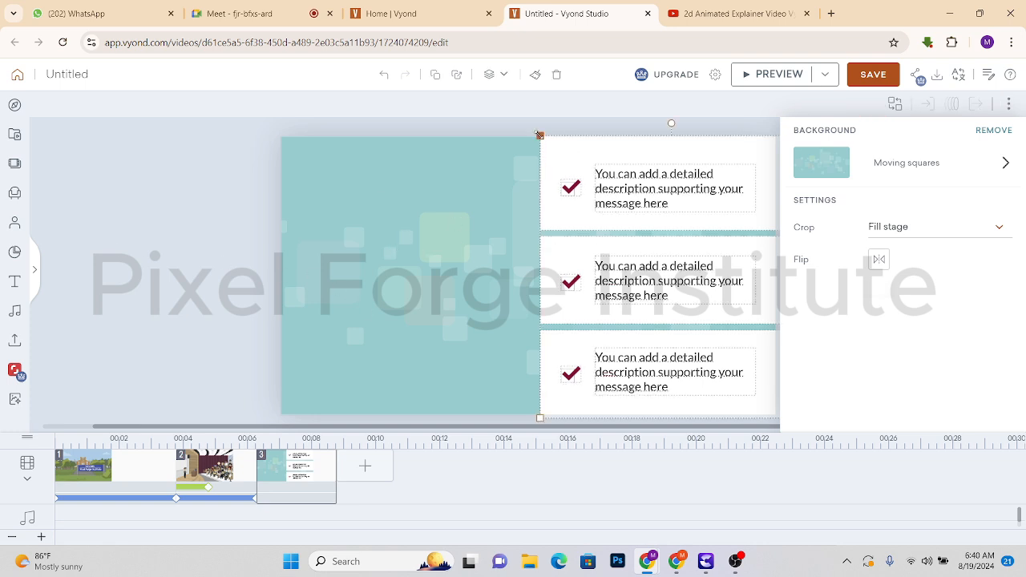
left_click_drag(541, 136, 485, 231)
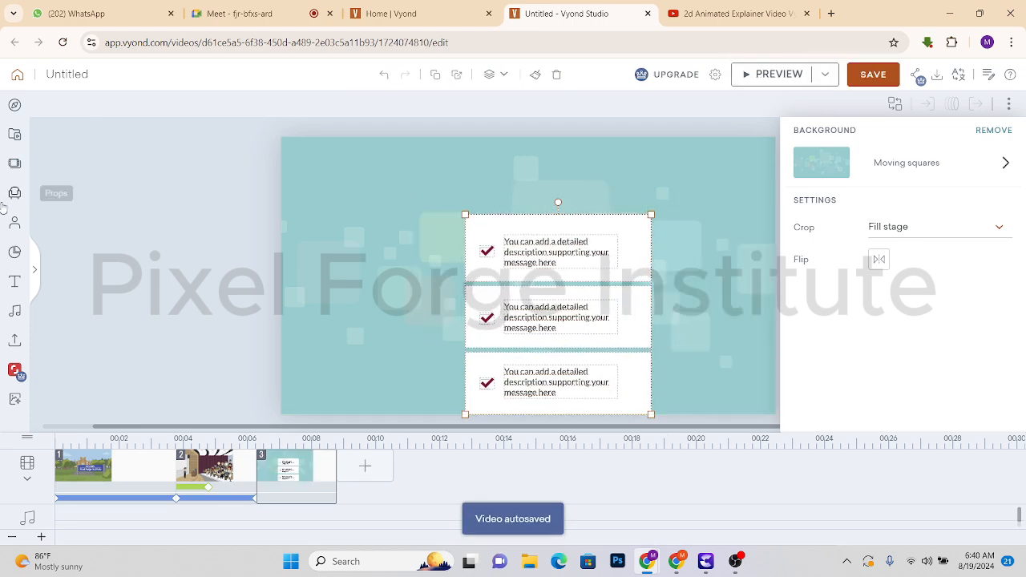
left_click(15, 282)
left_click(144, 171)
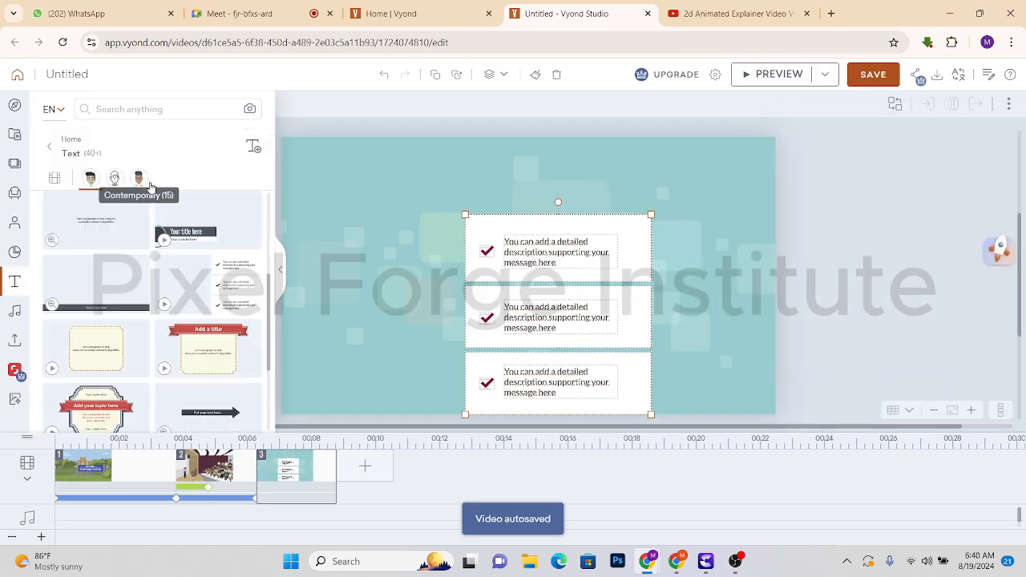
left_click(49, 146)
left_click(131, 334)
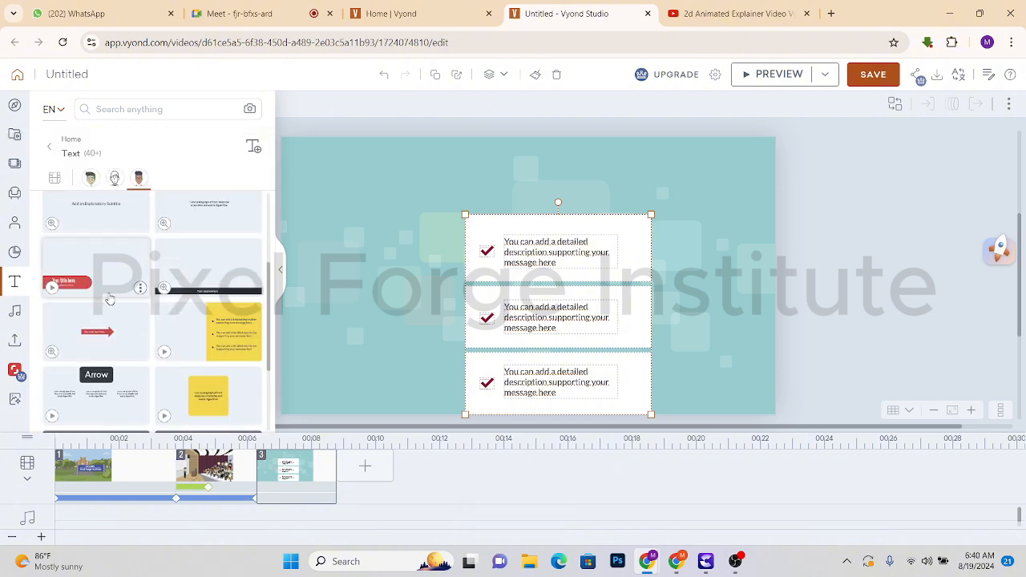
left_click(233, 237)
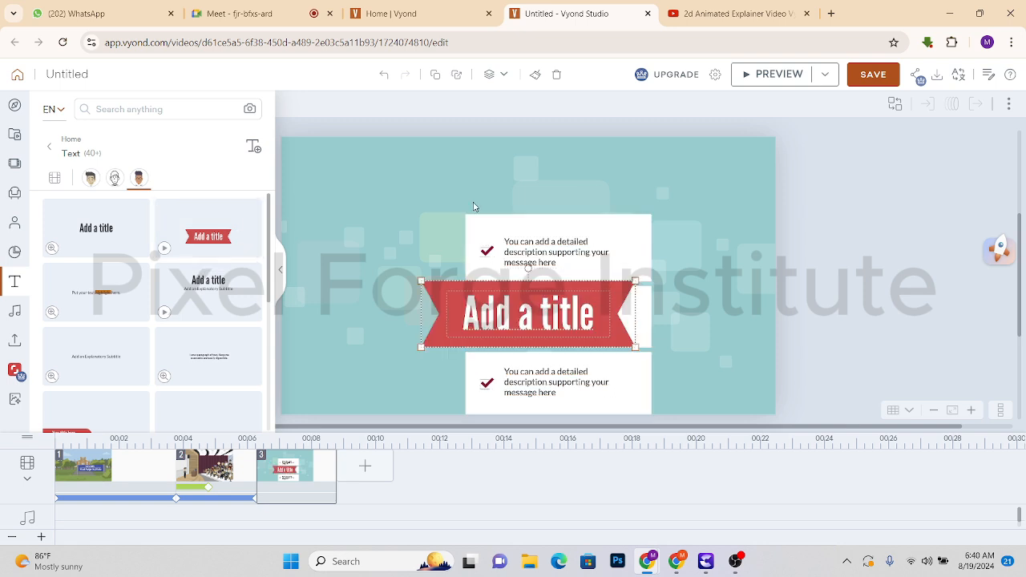
left_click_drag(497, 251, 519, 165)
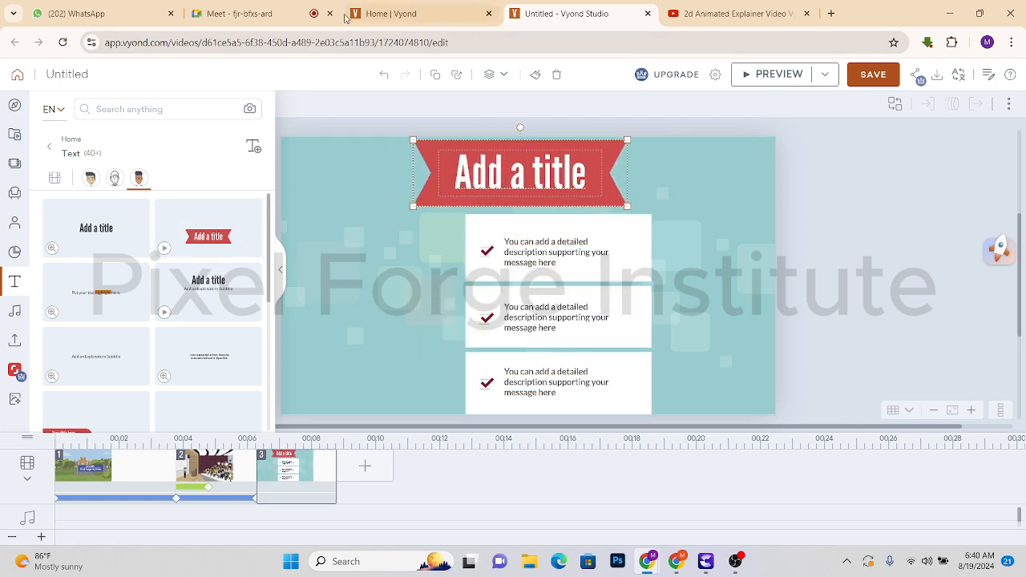
Review the YouTube reference layout, and resize and centre the red ribbon title directly above the checklist.
left_click(719, 16)
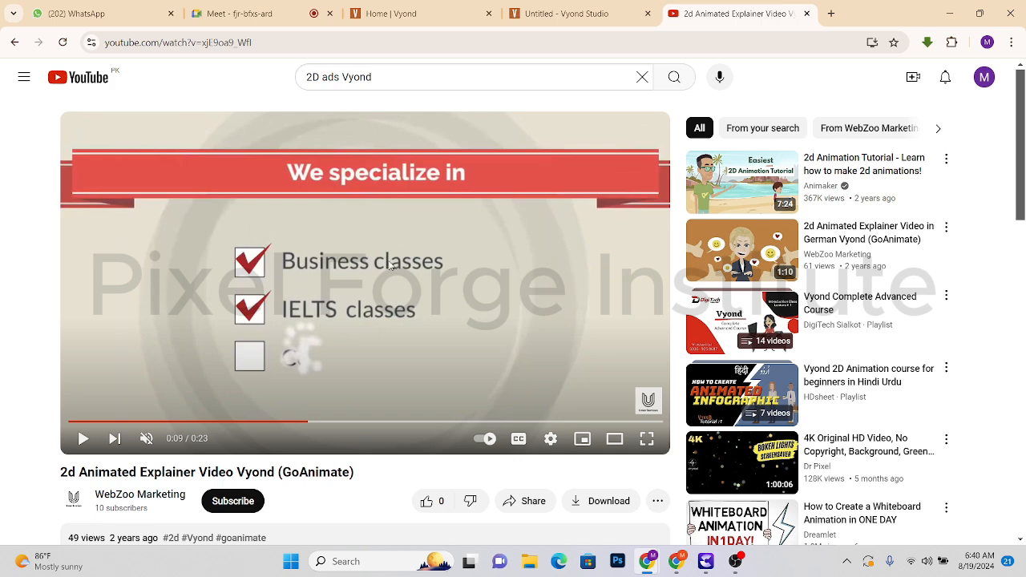
left_click(566, 12)
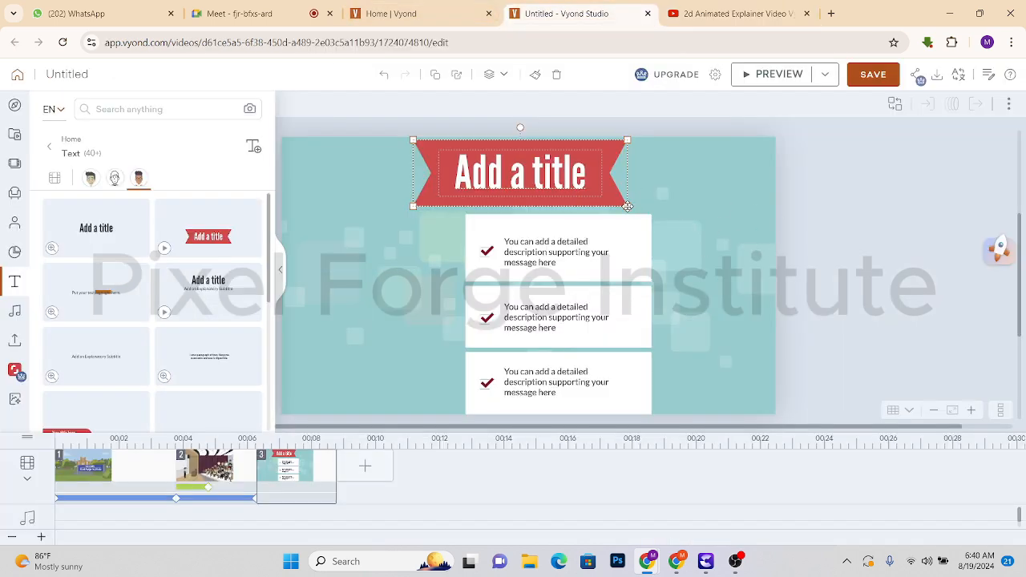
left_click_drag(619, 198, 609, 187)
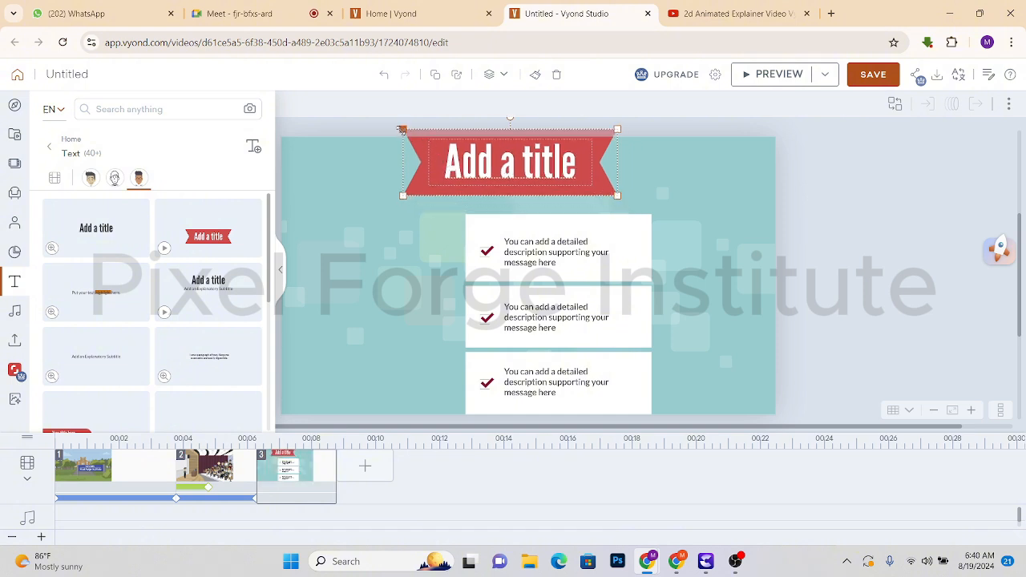
left_click_drag(402, 129, 480, 157)
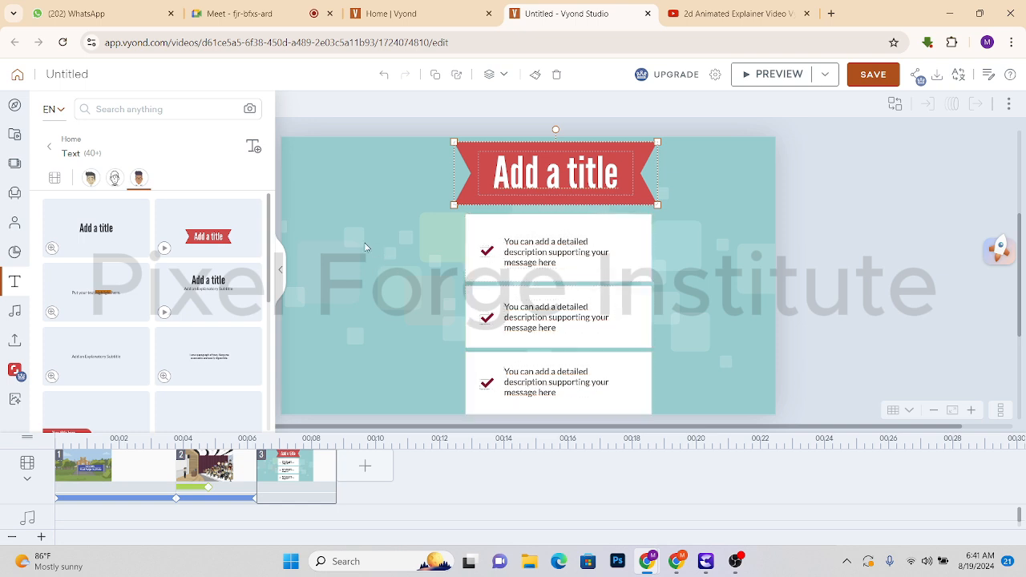
left_click(282, 273)
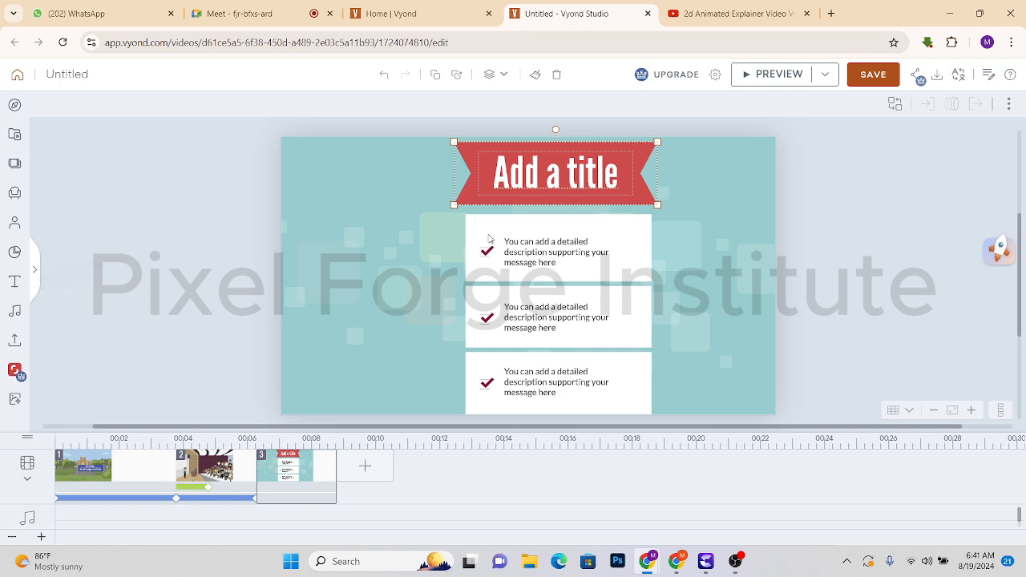
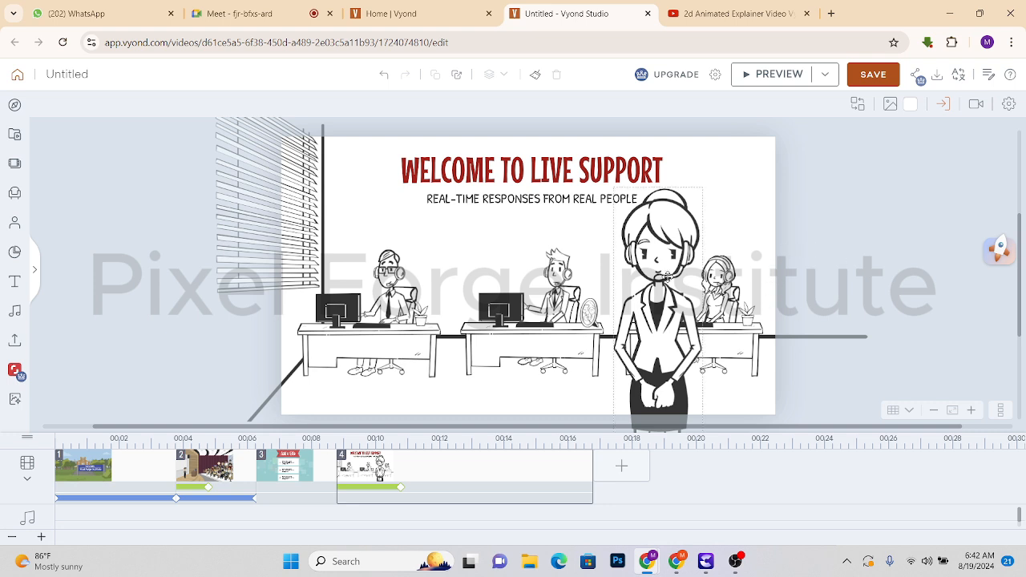
Try several fill colours on the leftmost desk in the live support scene, settling on light green #9EC695.
left_click(351, 347)
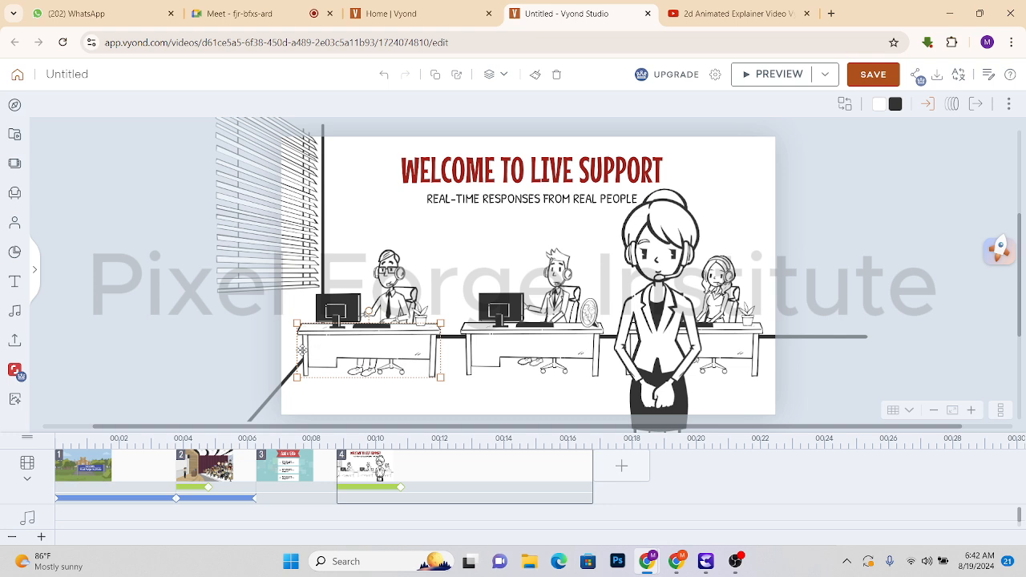
left_click(879, 104)
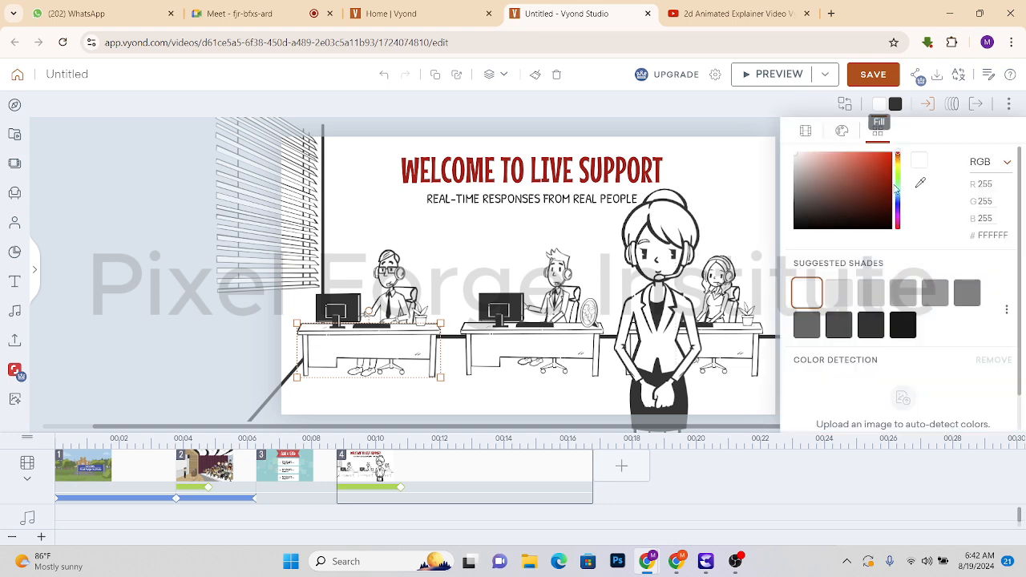
left_click(835, 181)
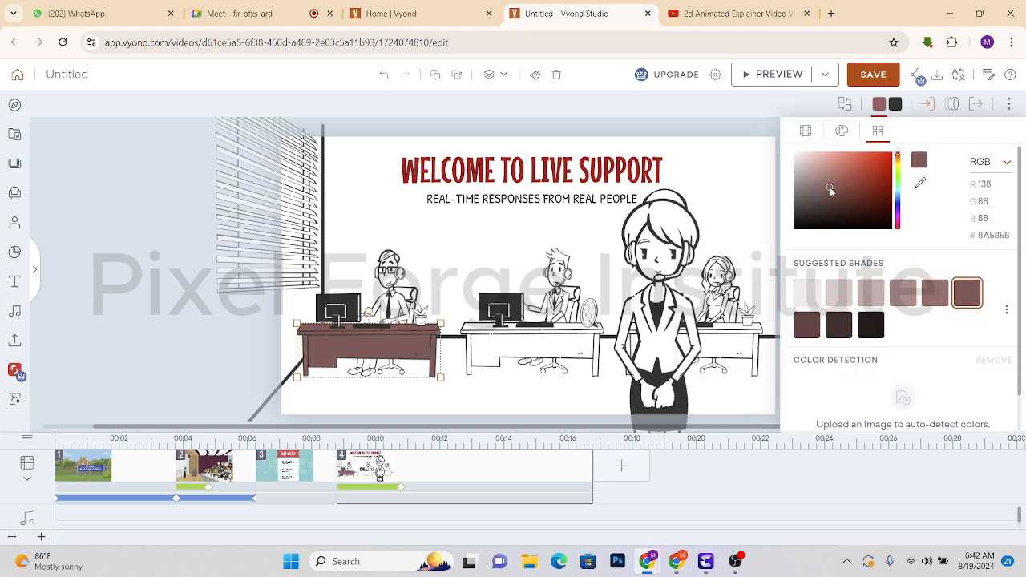
left_click(868, 161)
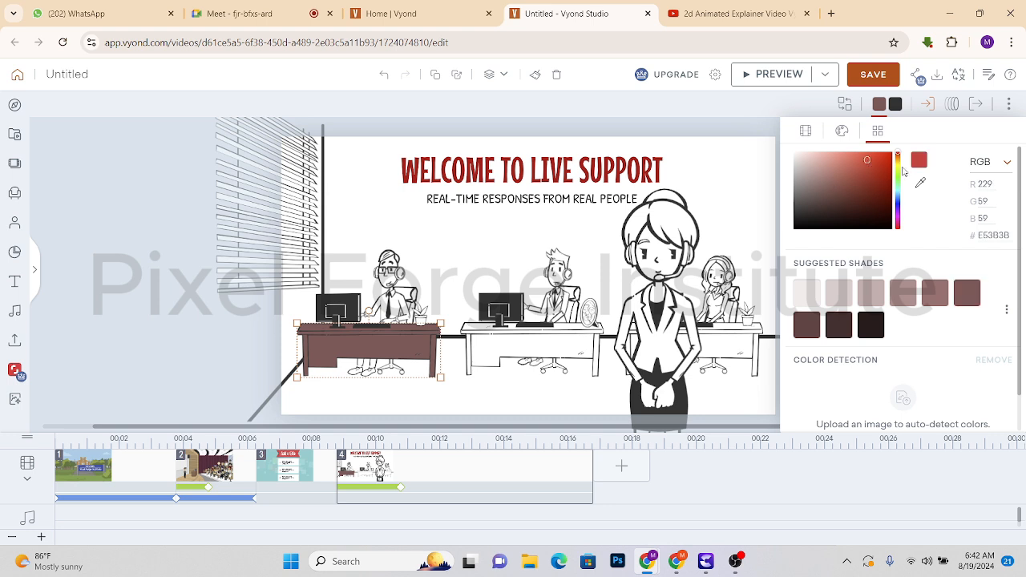
left_click(898, 176)
left_click(854, 182)
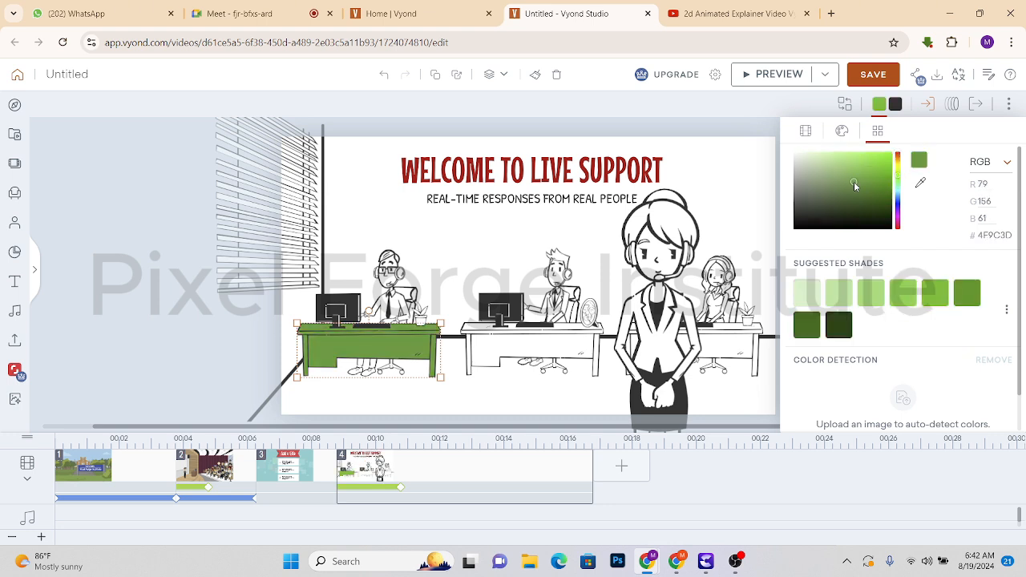
left_click(839, 201)
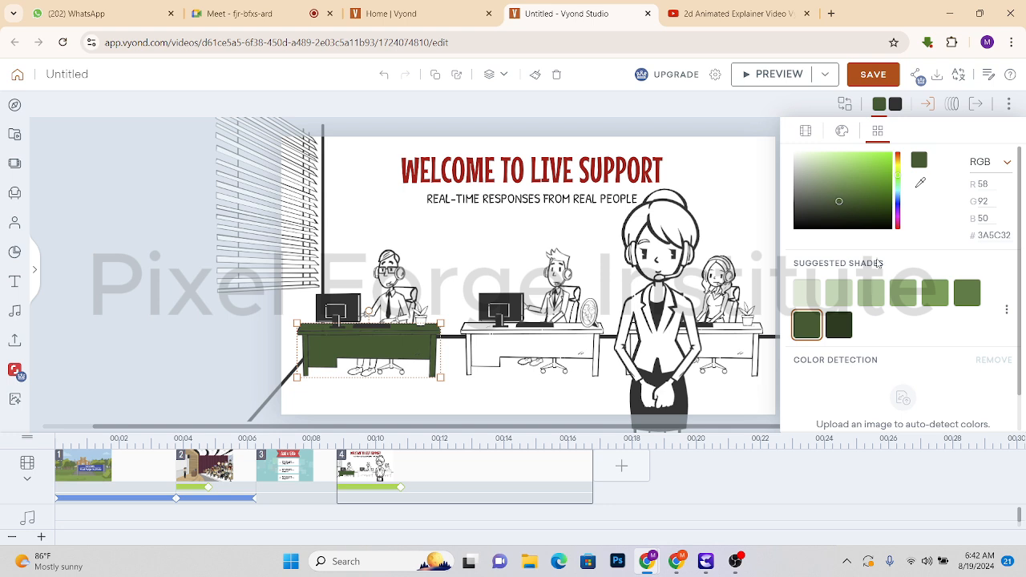
left_click(879, 294)
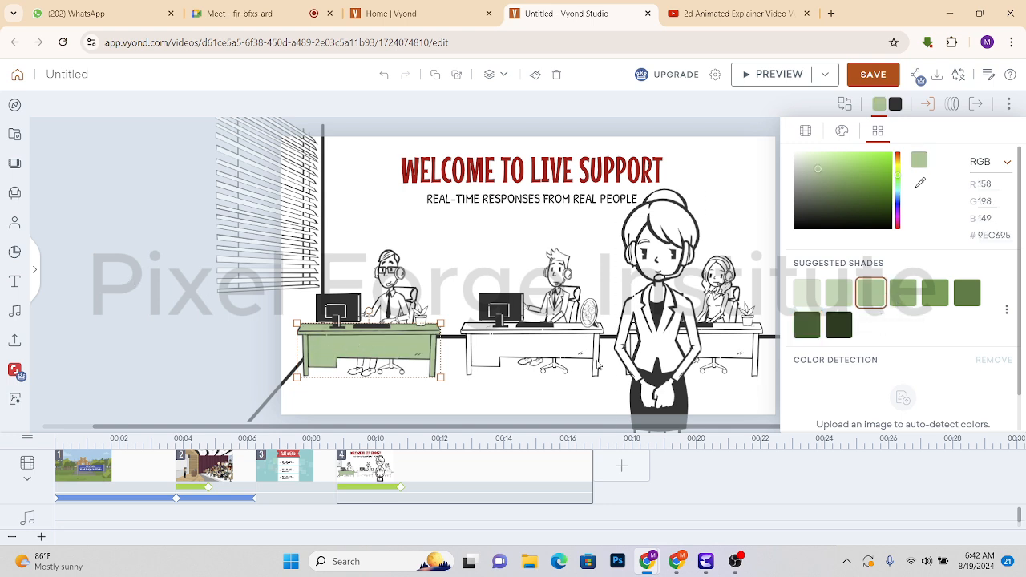
Try red shades on the leftmost desk's outline, and set it to near-black #0F0202.
left_click(896, 109)
left_click(859, 164)
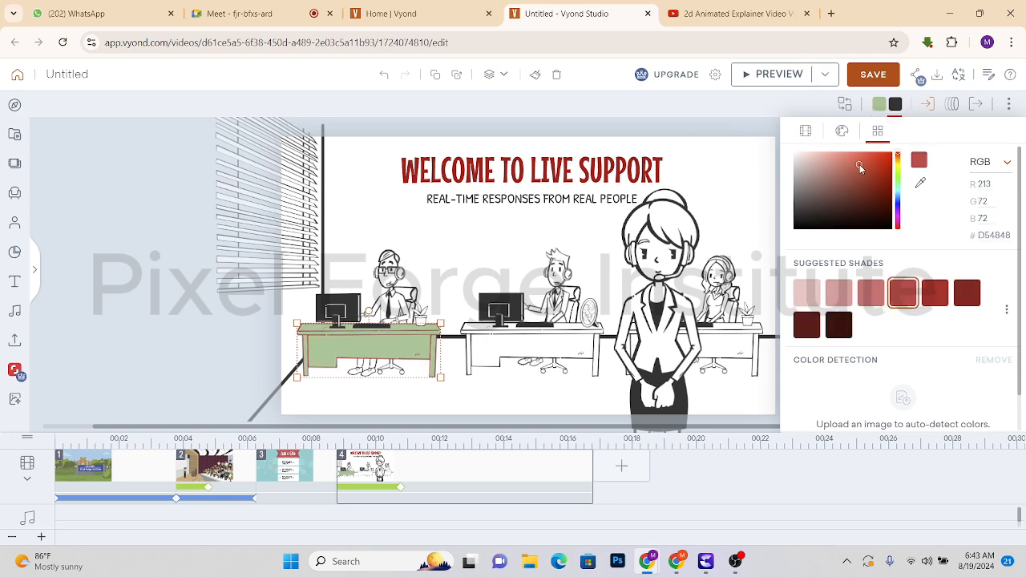
left_click(864, 182)
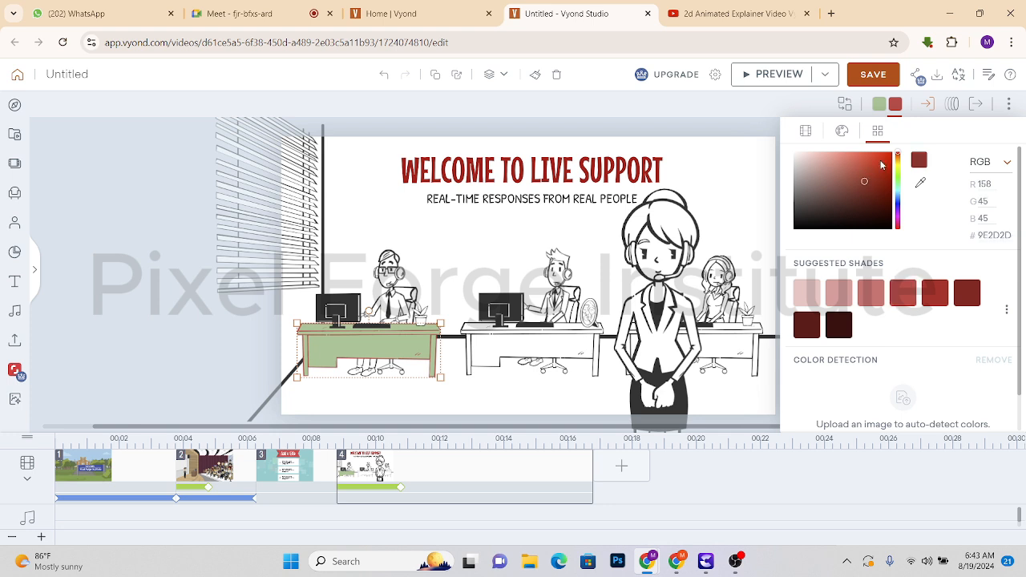
left_click(877, 227)
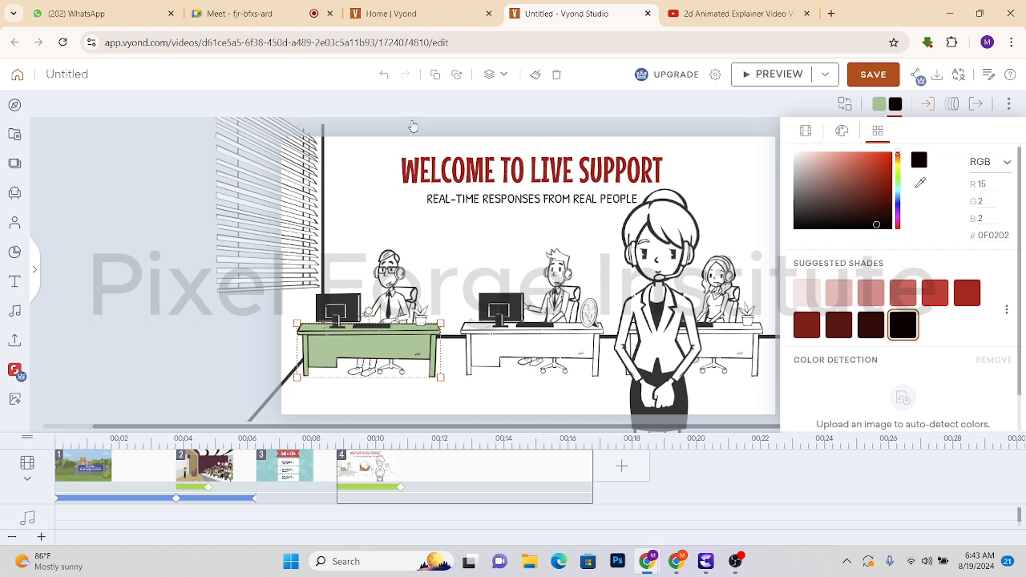
Try a red background colour on the live support scene, and change it to dark brown #5C3737.
left_click(718, 122)
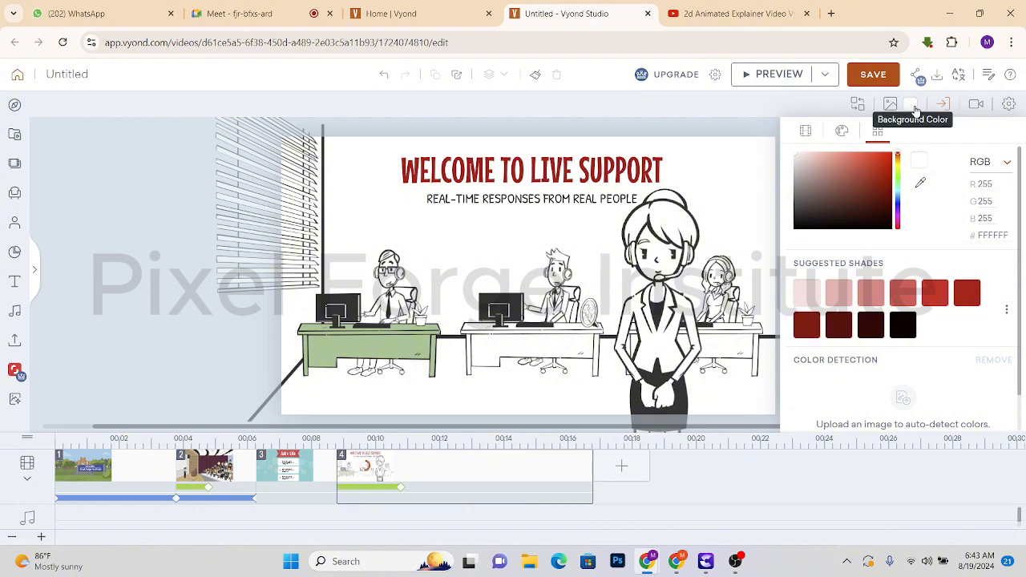
left_click(865, 170)
left_click(833, 204)
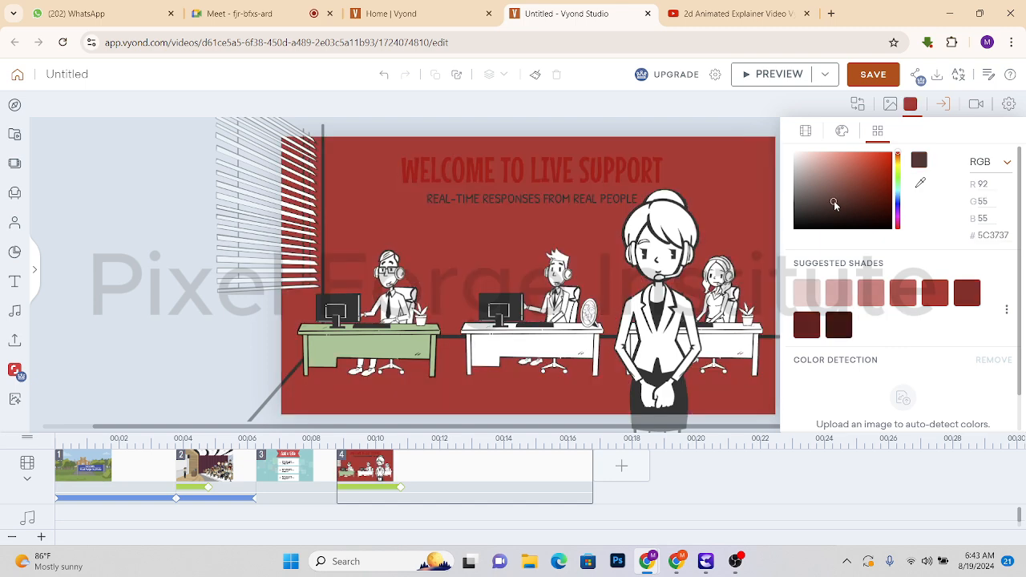
Set the live support scene's background to light pink #D7BCBC and the potted plant on the rightmost desk to green #78A55A.
left_click(841, 303)
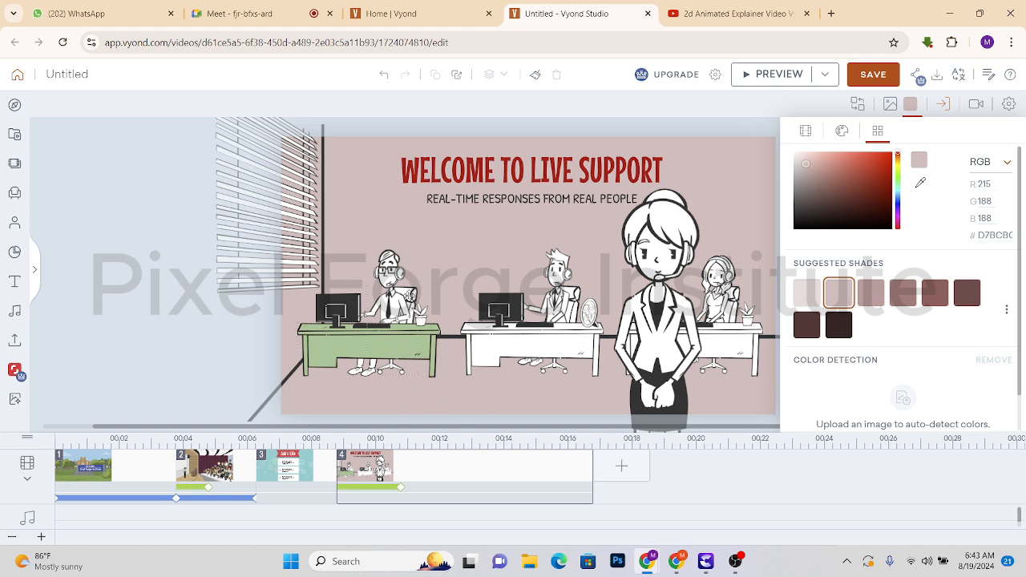
left_click(411, 296)
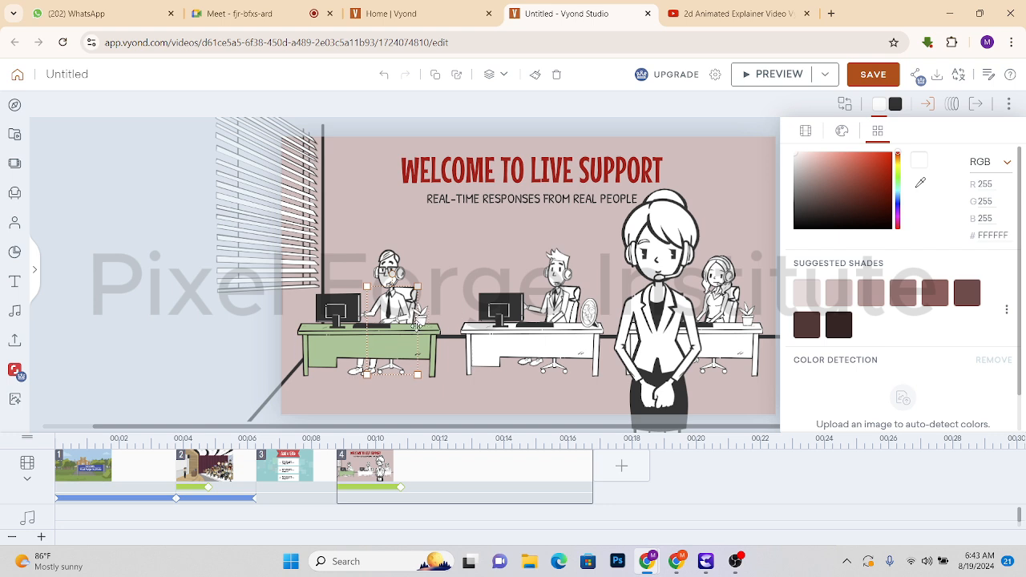
left_click(594, 315)
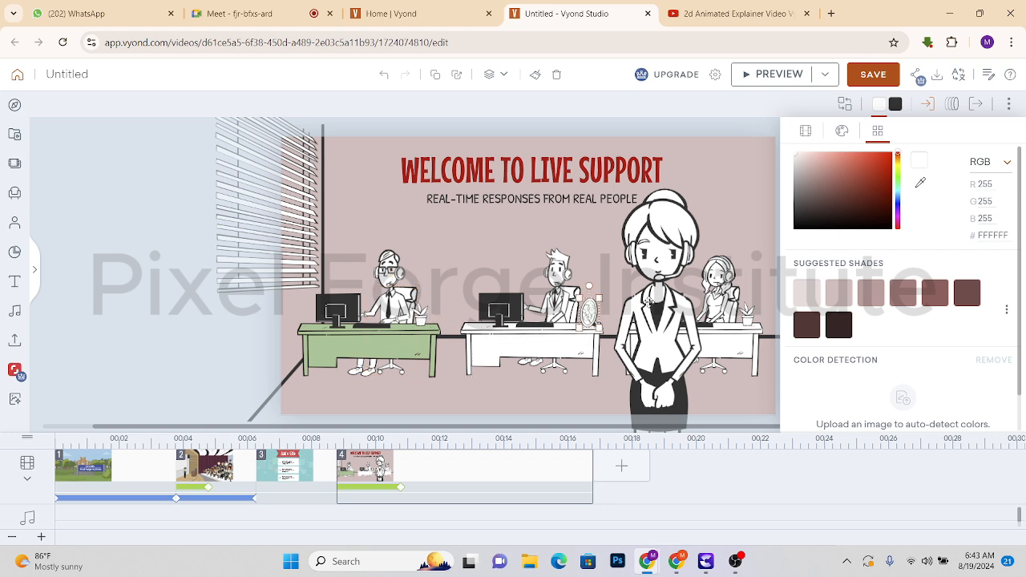
left_click(747, 318)
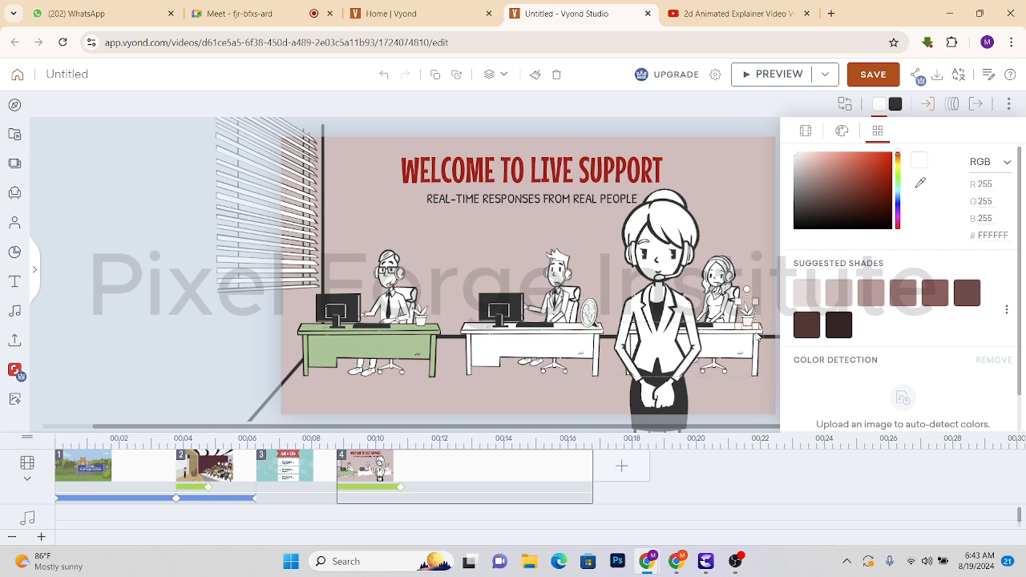
left_click(901, 182)
left_click(866, 201)
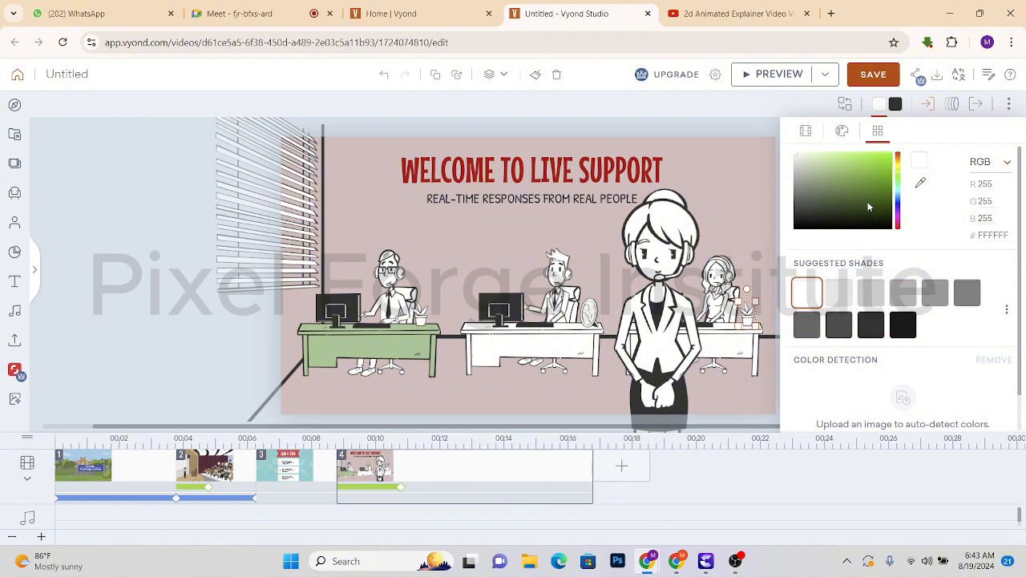
left_click(838, 179)
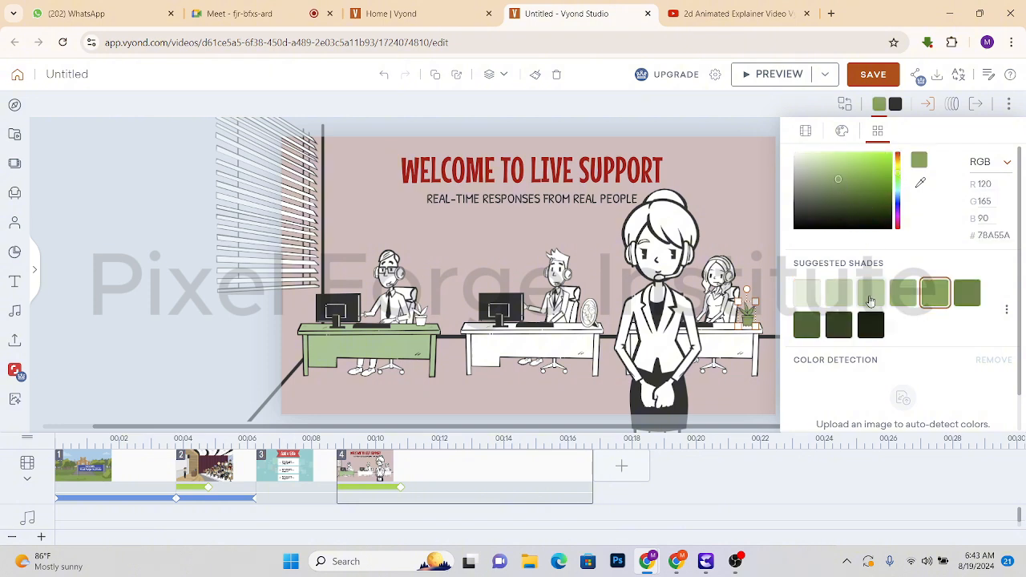
left_click(735, 201)
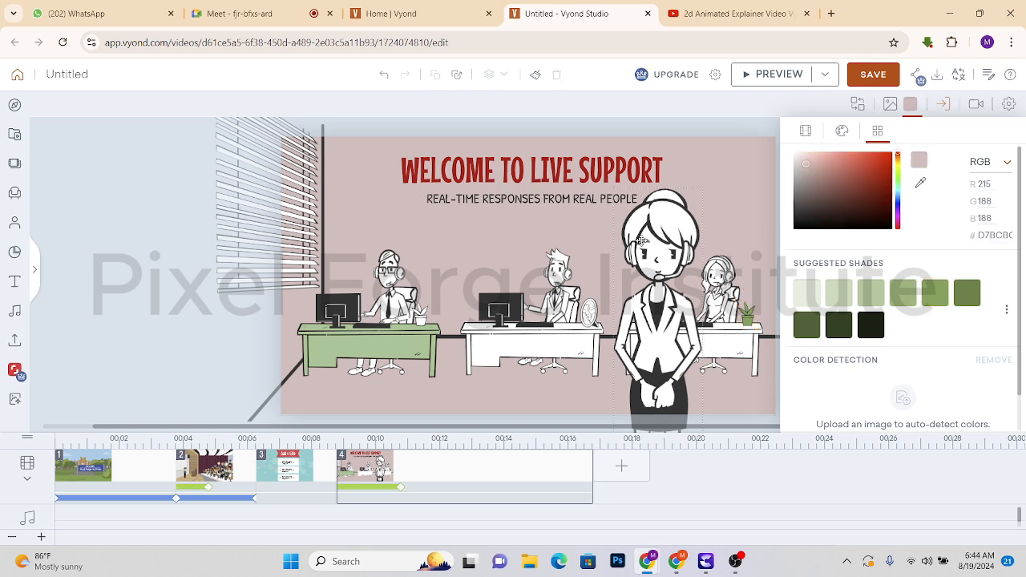
left_click(588, 275)
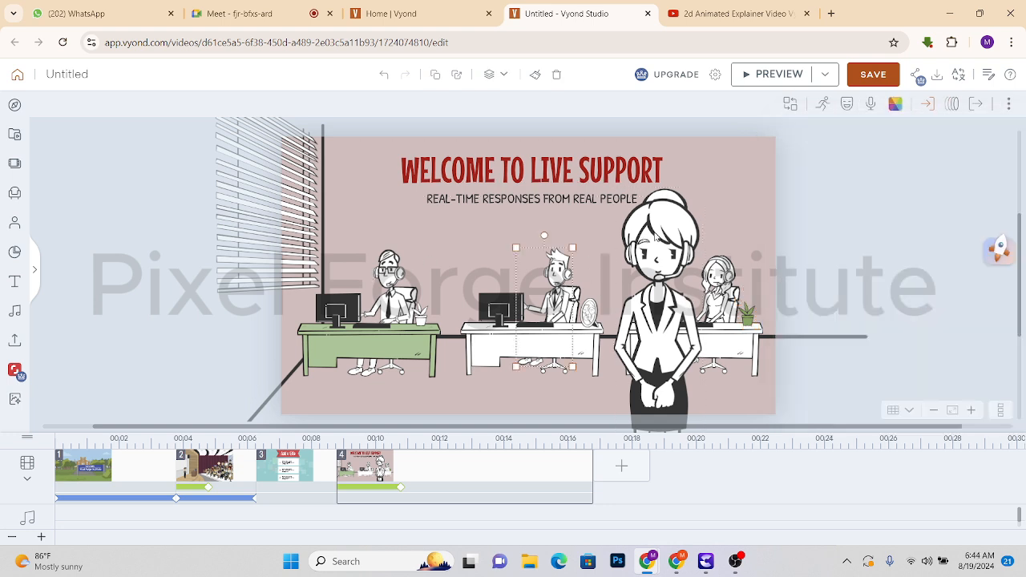
left_click(655, 232)
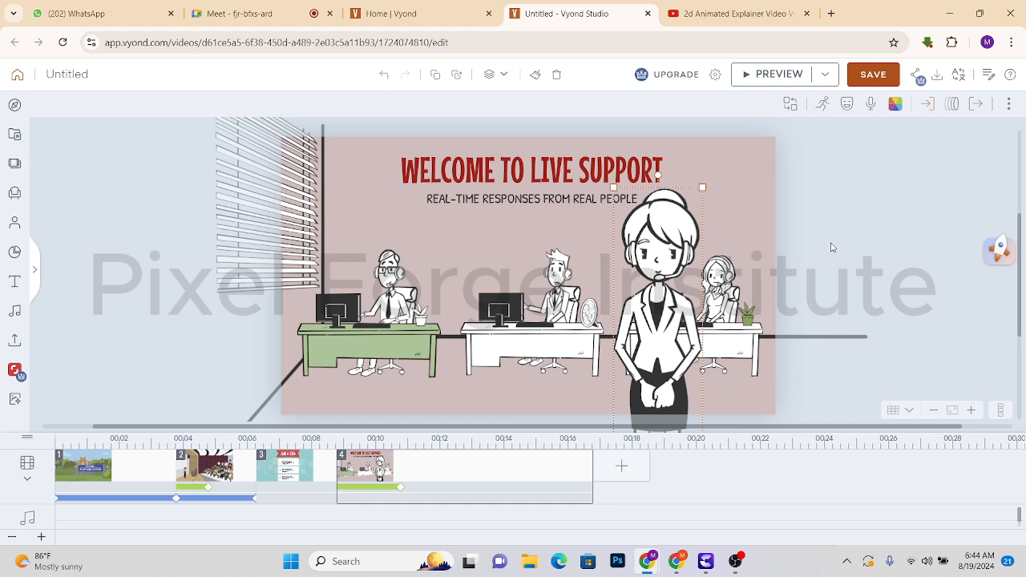
Add a blank fifth scene and fill it with the non-whiteboard Office template showing a seated woman and a man behind a wooden desk.
left_click(621, 466)
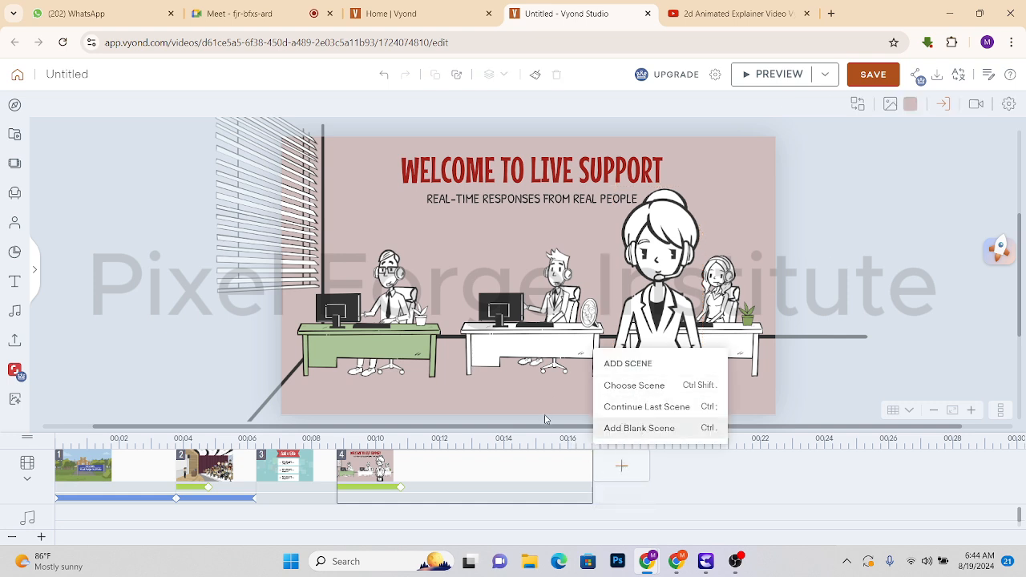
left_click(645, 428)
left_click(13, 167)
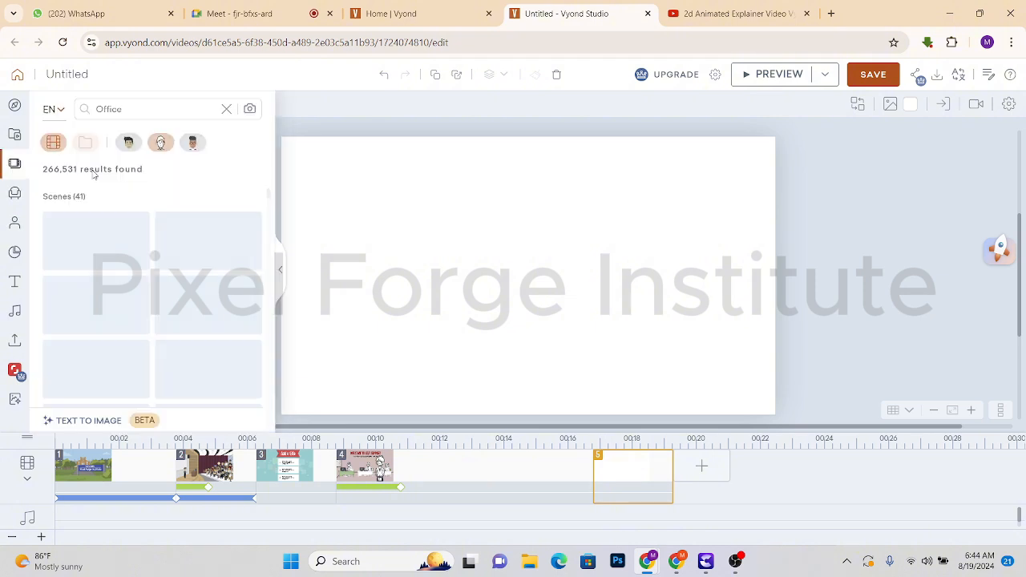
left_click(157, 142)
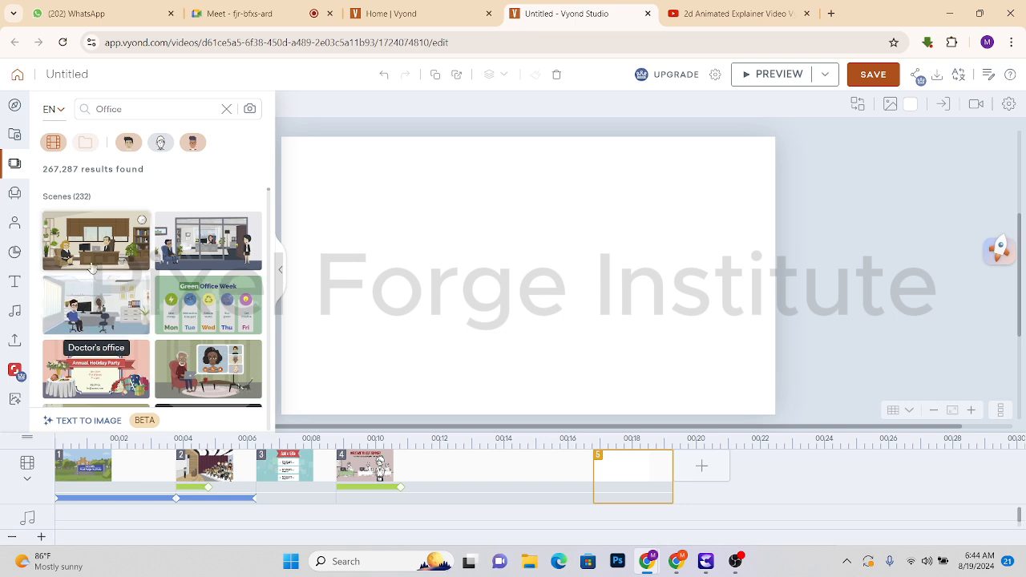
left_click(214, 233)
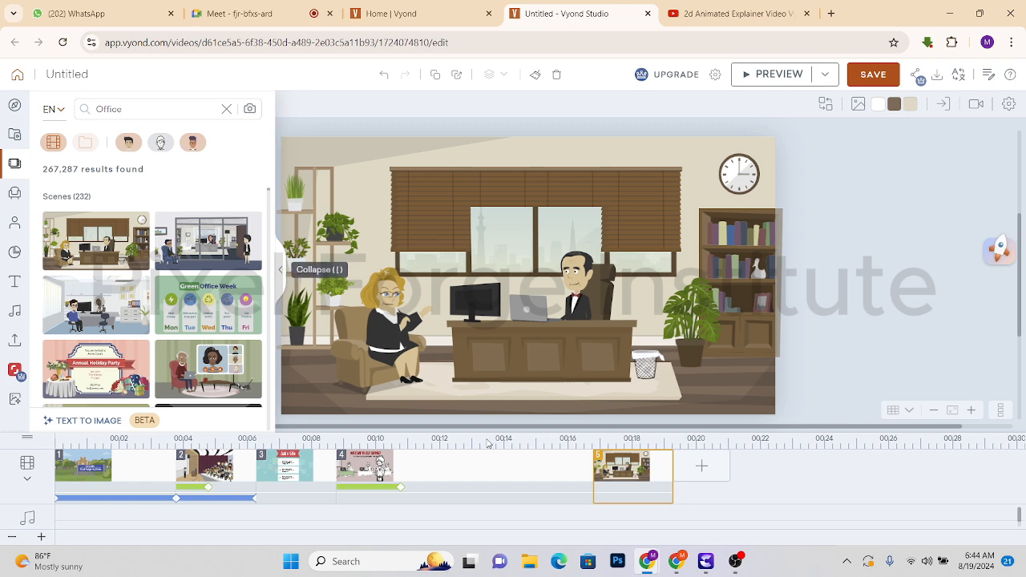
Compare the whiteboard characters in the live support scene with the coloured woman and man in the new office scene.
left_click(446, 465)
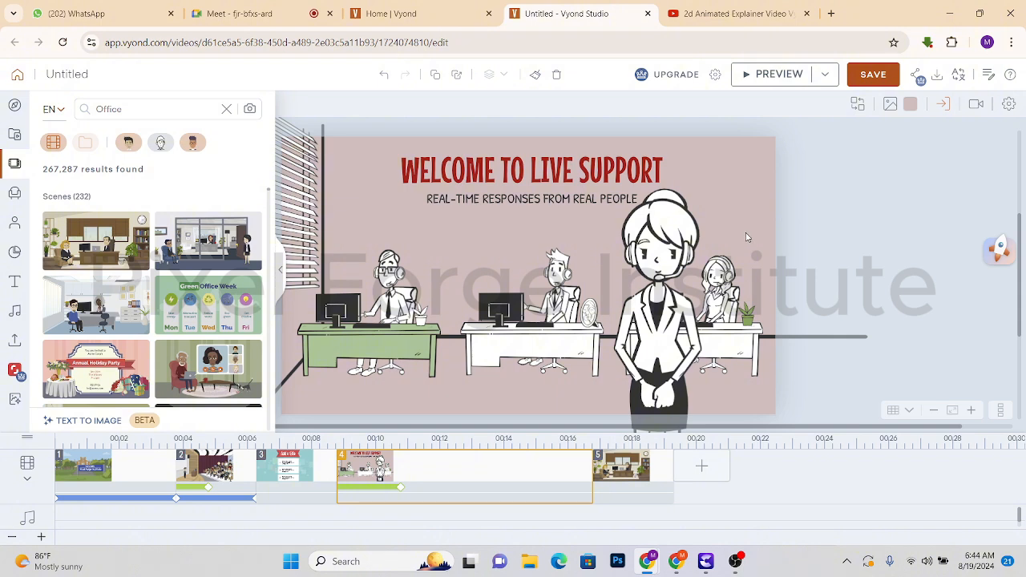
left_click(657, 484)
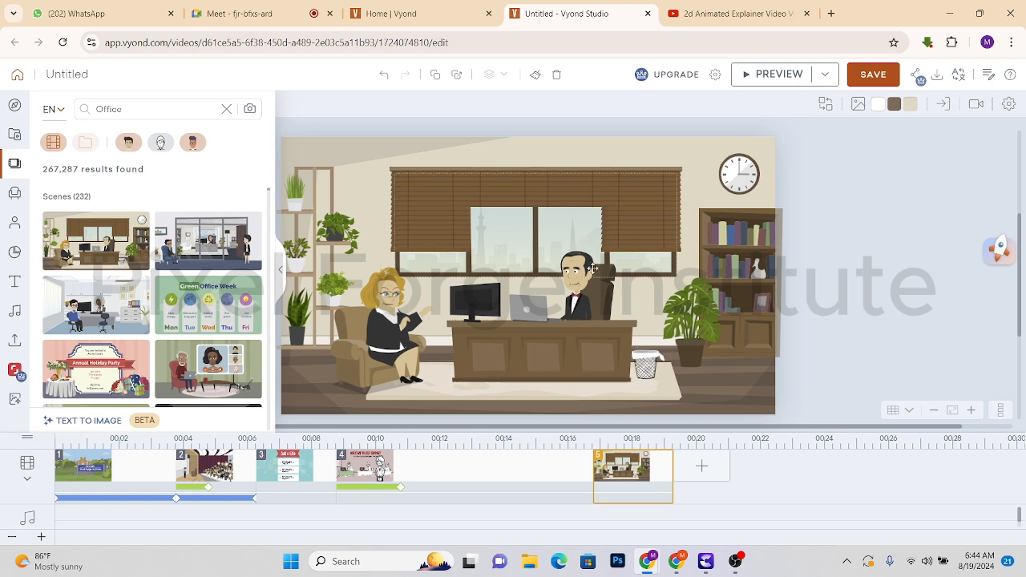
left_click(393, 293)
left_click(573, 273)
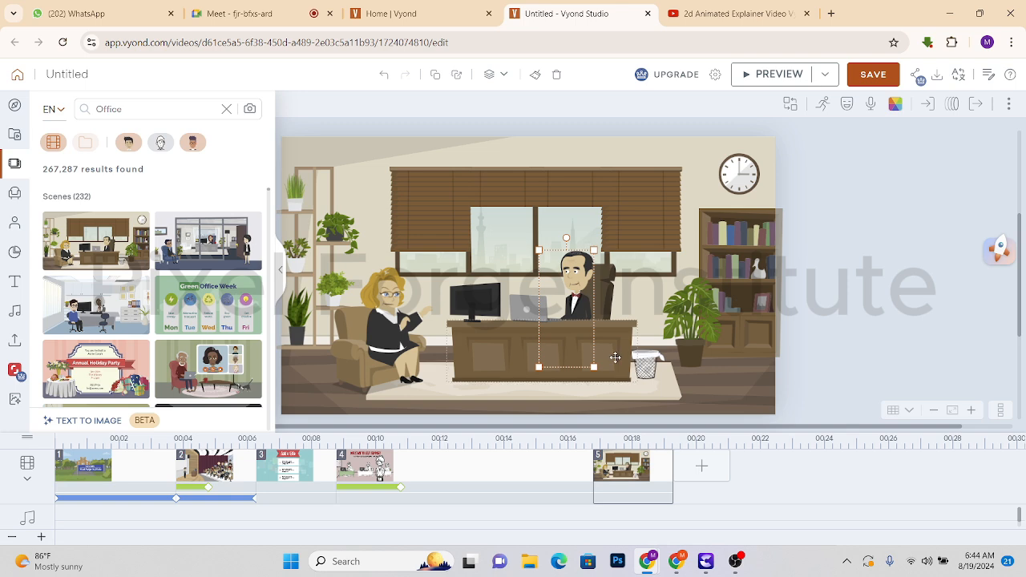
left_click(279, 270)
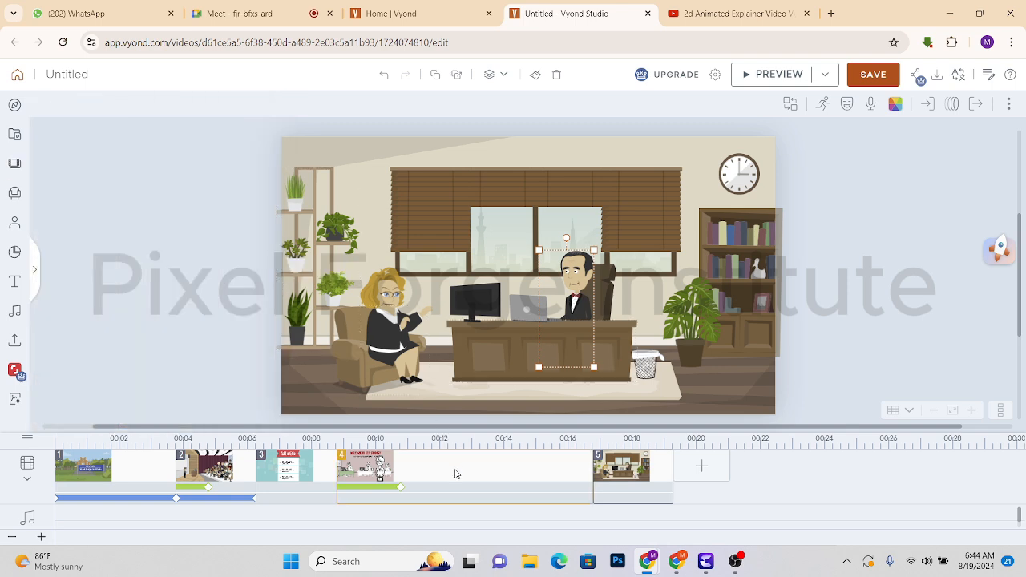
left_click(454, 474)
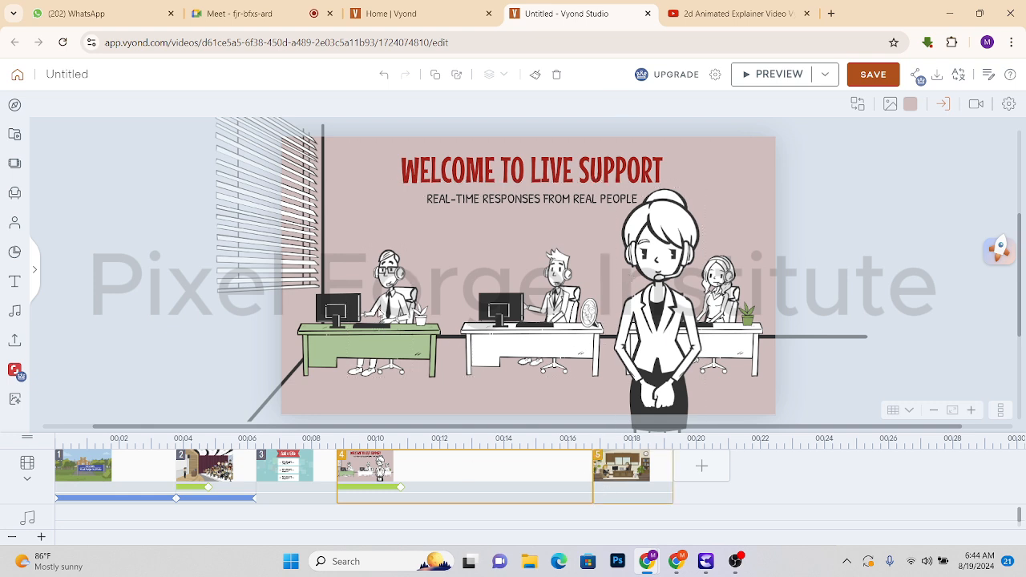
left_click(629, 469)
left_click(585, 284)
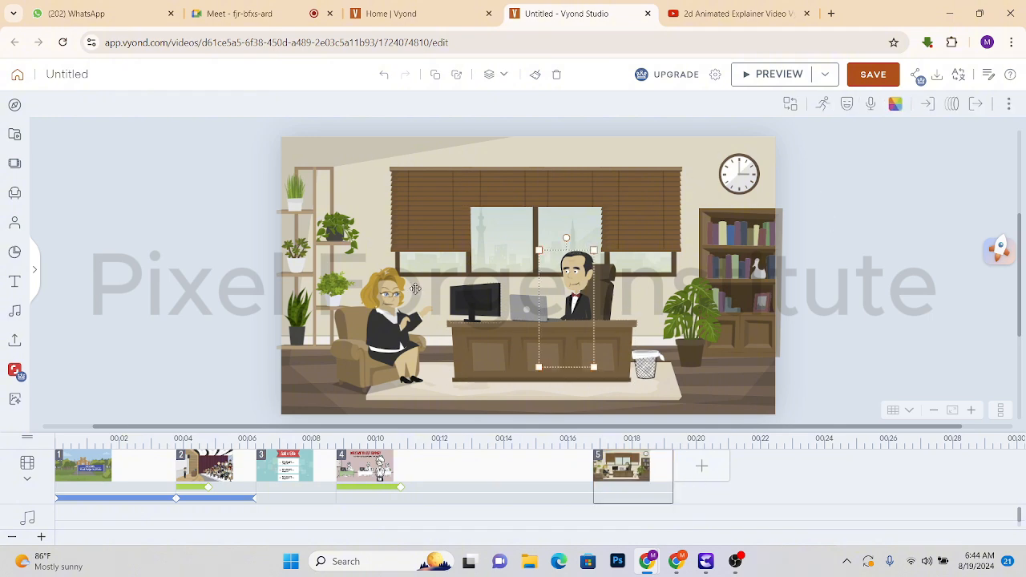
left_click(389, 289)
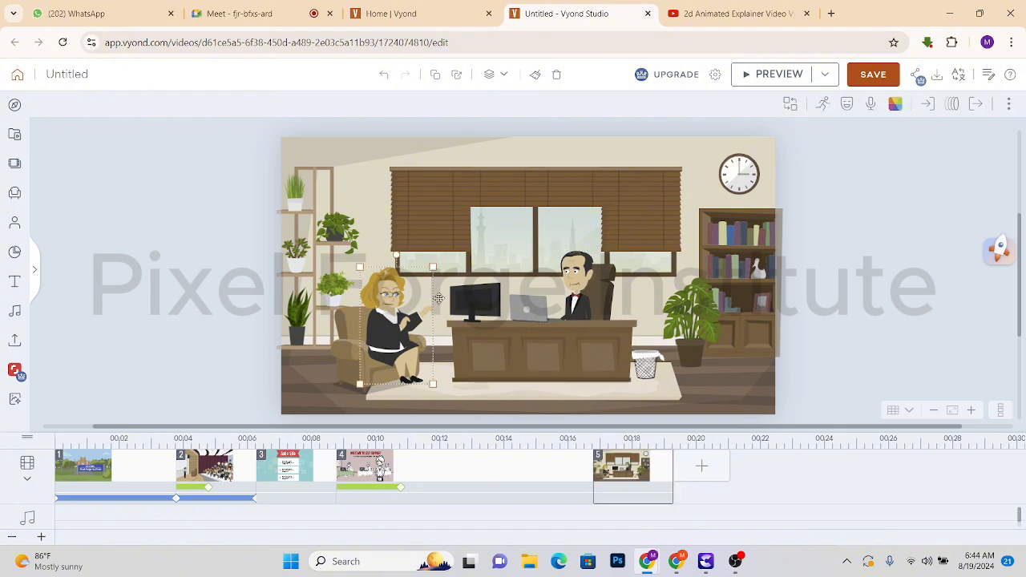
left_click(884, 228)
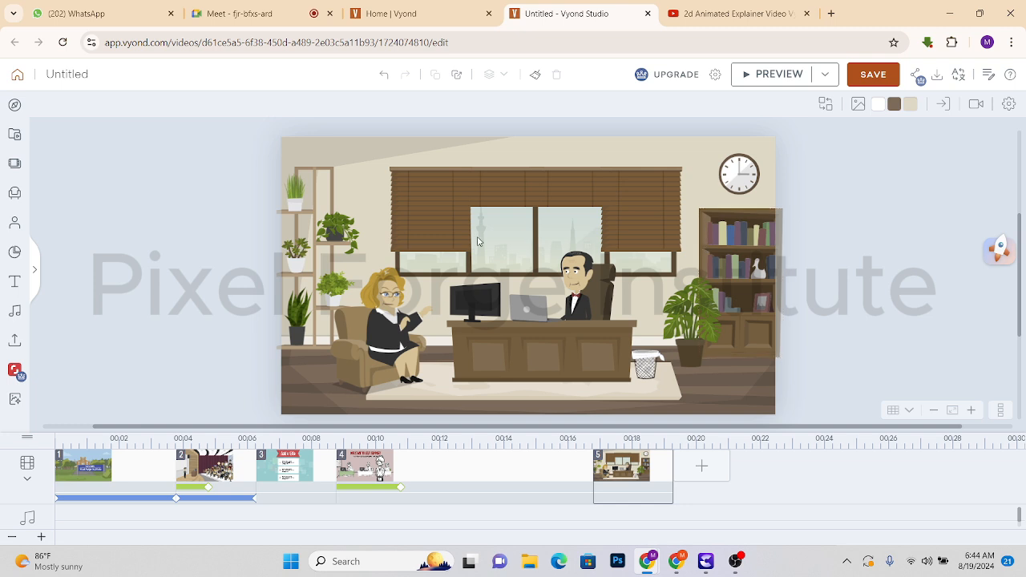
left_click(567, 304)
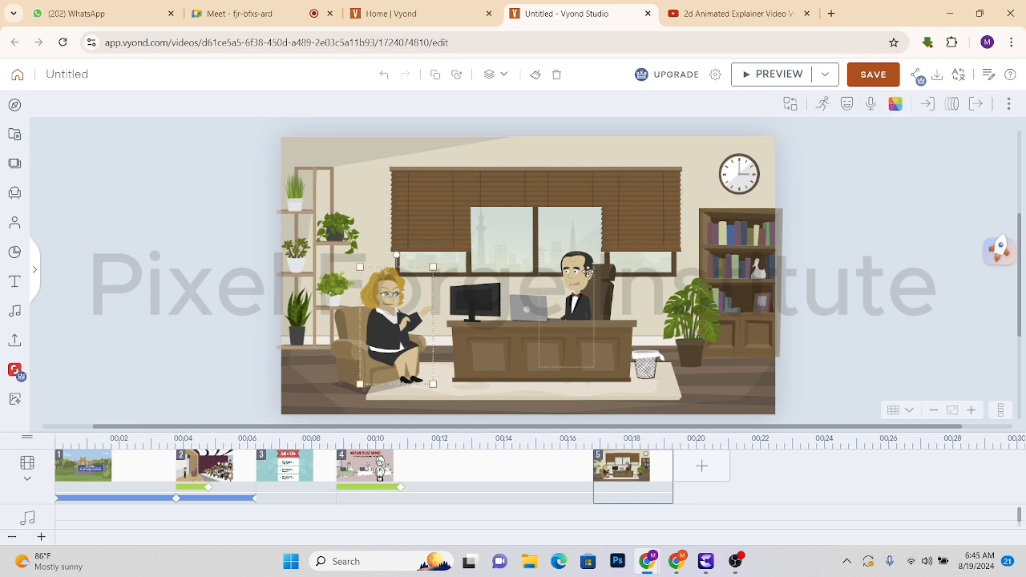
left_click(390, 292)
left_click(884, 282)
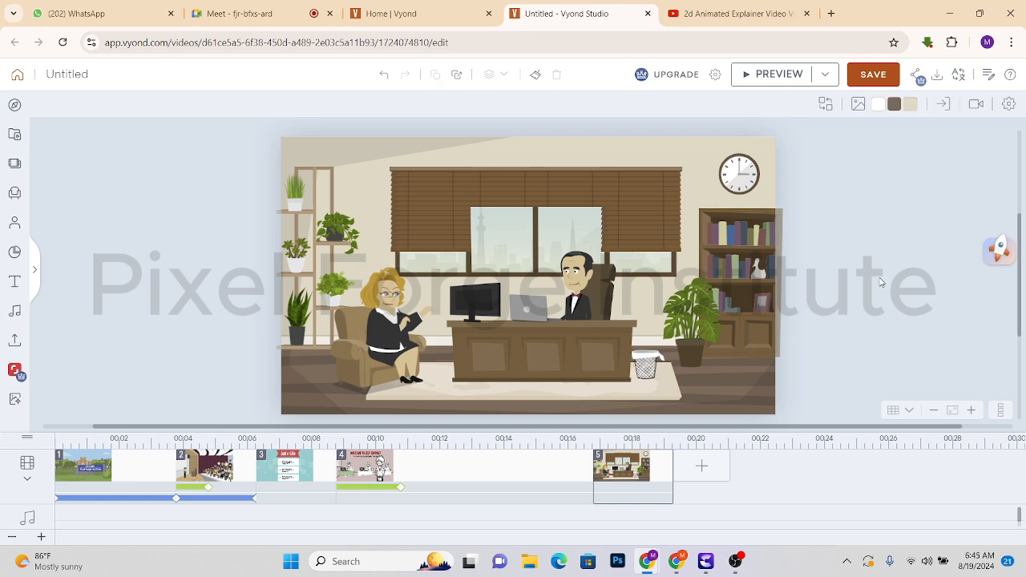
Replace the woman in the office scene's armchair with a whiteboard-style Office professional woman.
left_click(384, 288)
right_click(384, 287)
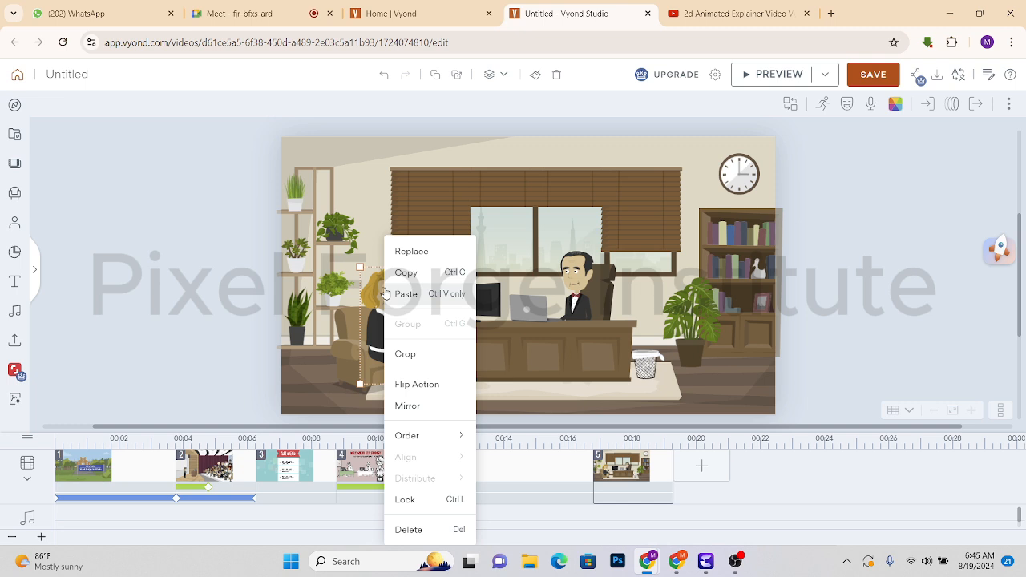
left_click(402, 252)
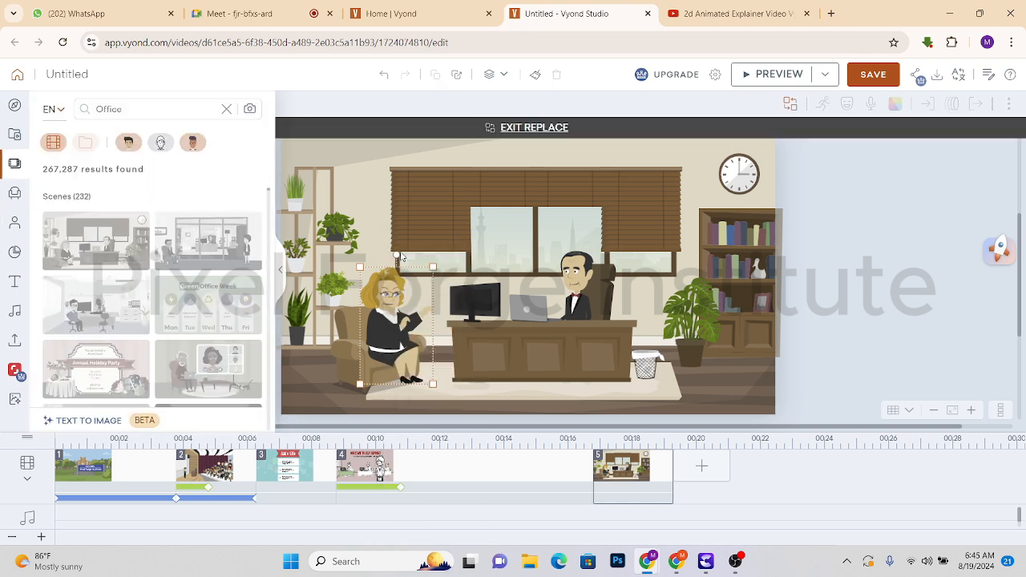
left_click(131, 143)
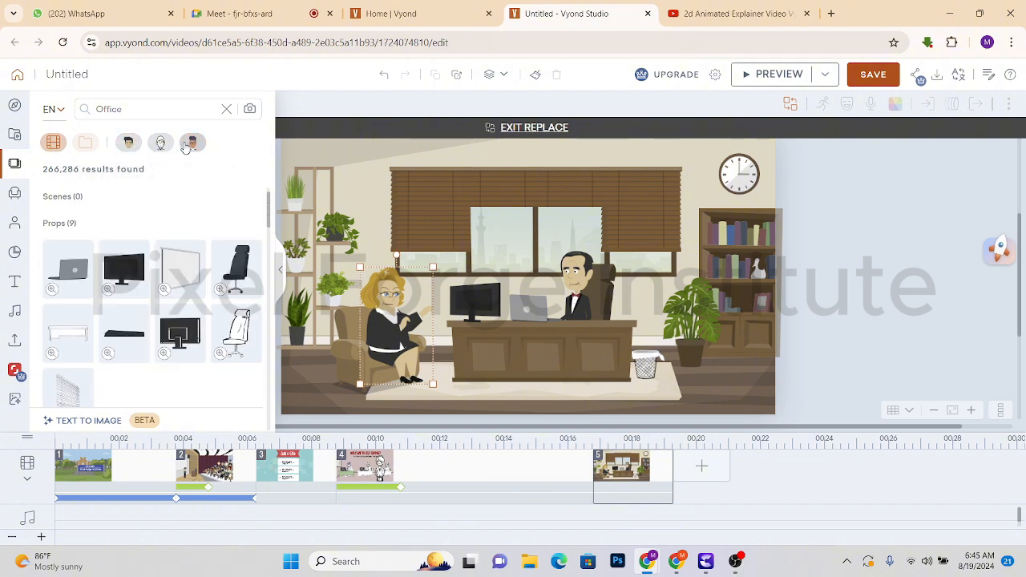
left_click(163, 145)
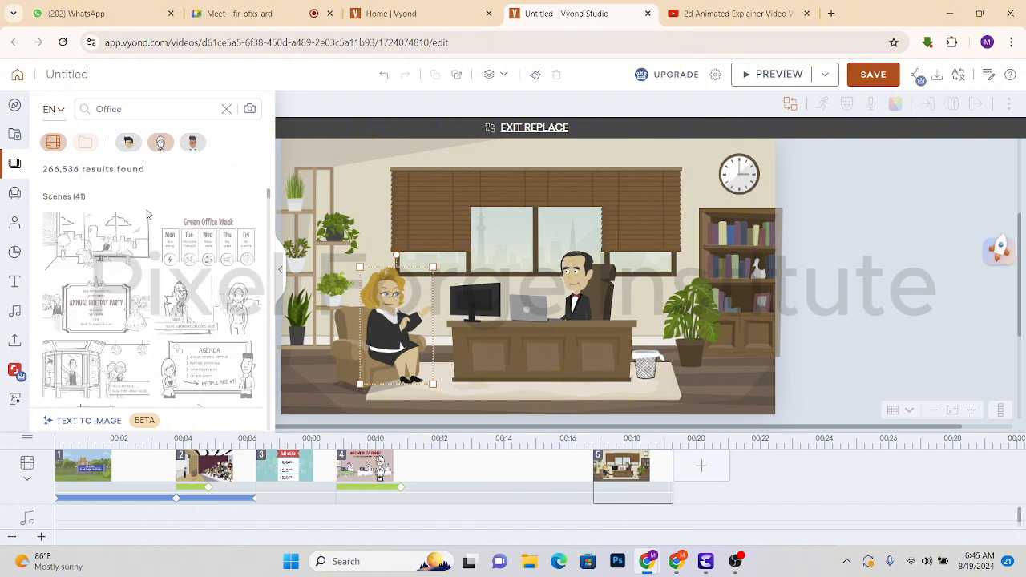
left_click(14, 222)
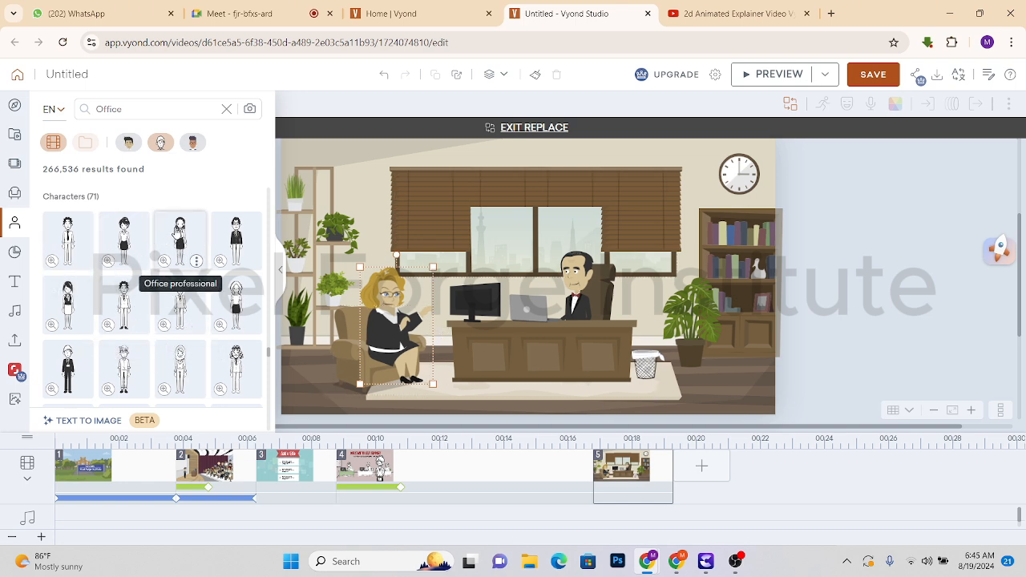
left_click(178, 230)
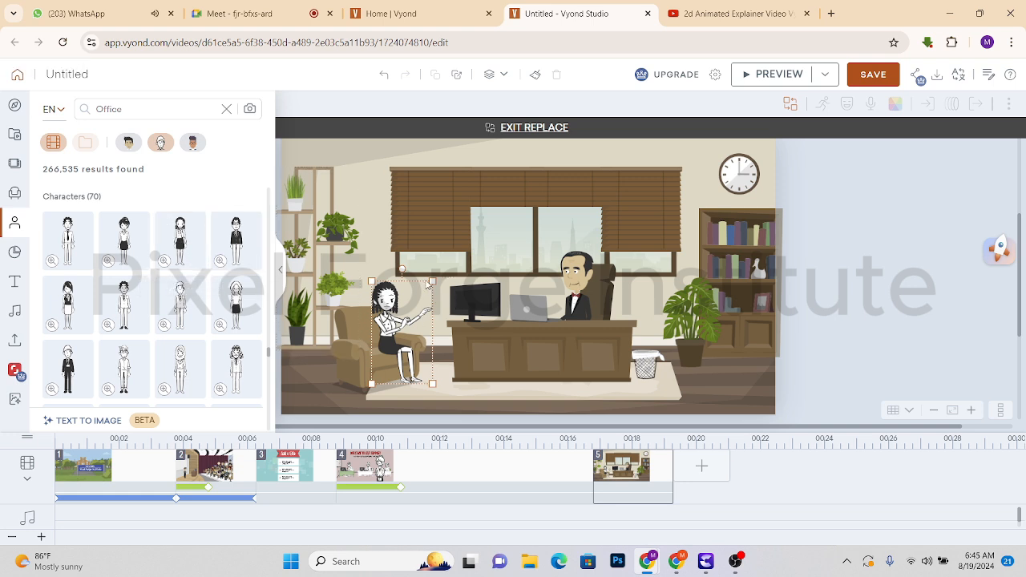
Resize the replacement woman to suit the armchair and position her seated in it.
left_click_drag(432, 281, 469, 222)
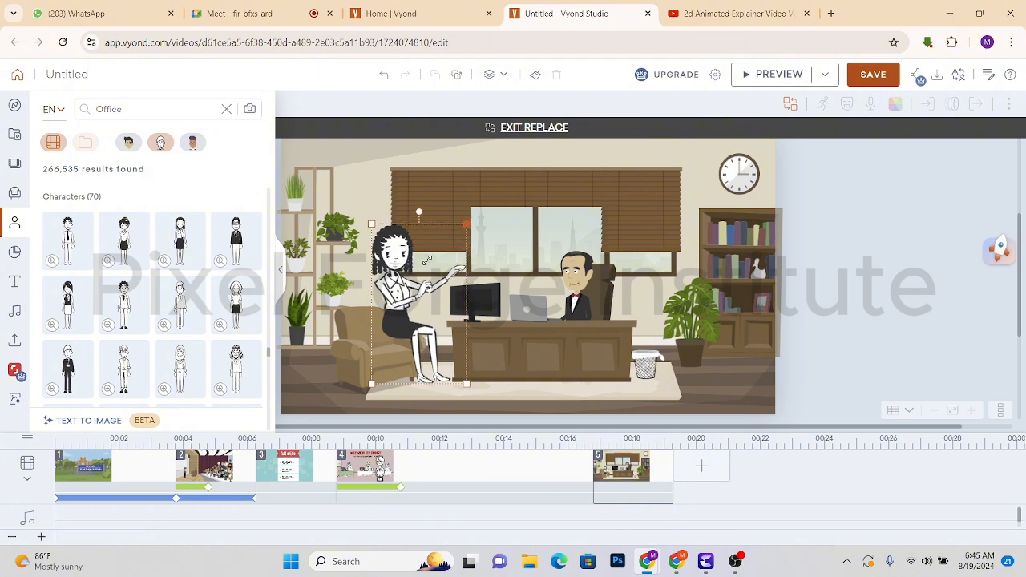
left_click_drag(427, 259, 417, 317)
left_click_drag(390, 285, 378, 276)
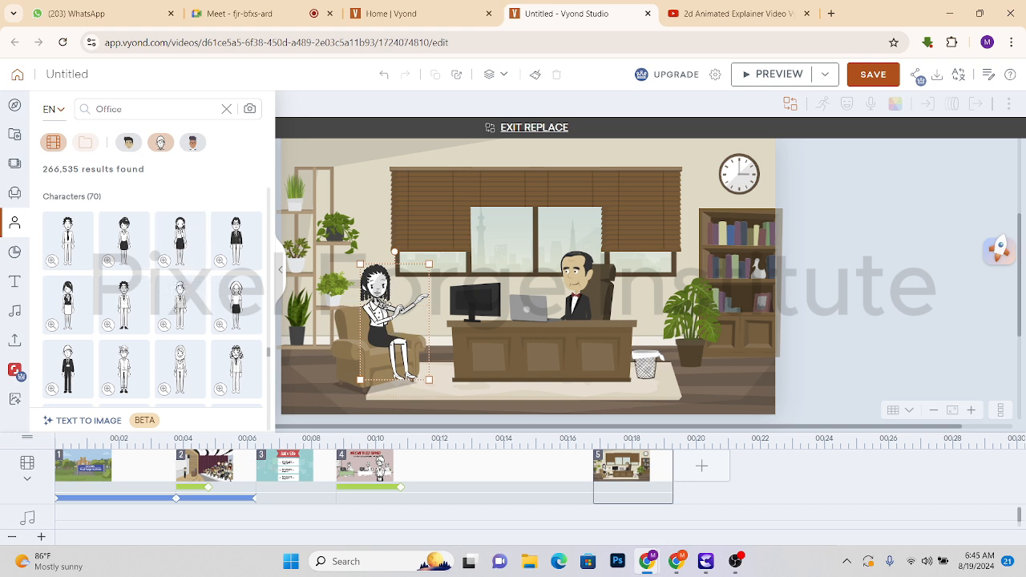
Replace the man behind the desk with a whiteboard-style man in a black suit, and enlarge him slightly.
left_click(587, 275)
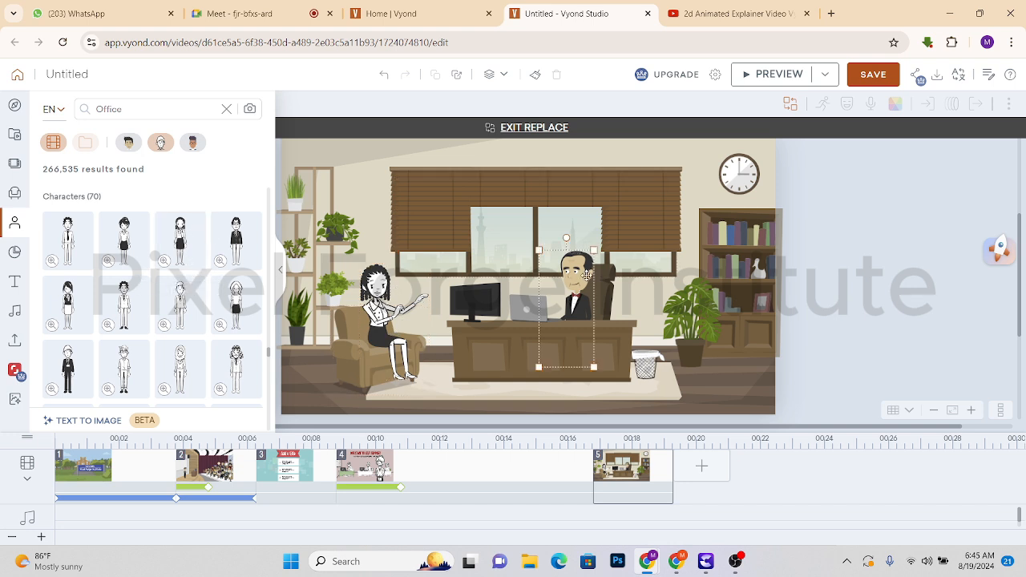
right_click(579, 272)
left_click(595, 255)
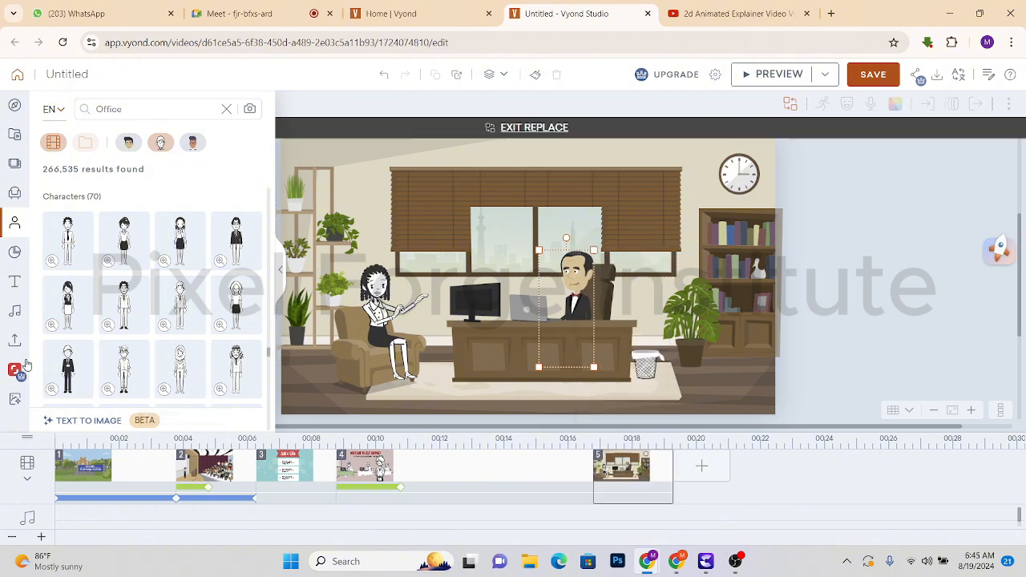
left_click(80, 349)
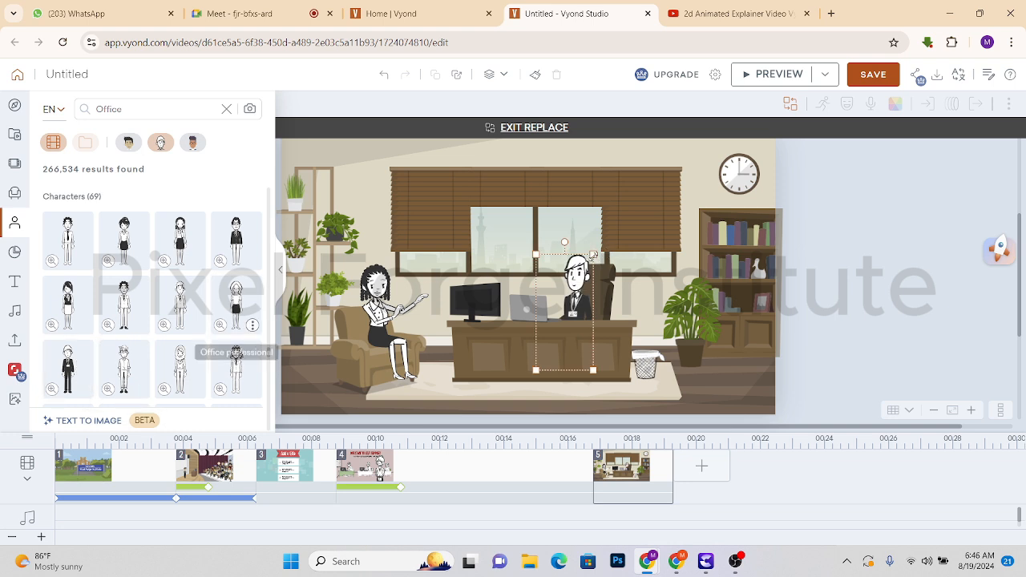
left_click_drag(593, 255, 602, 238)
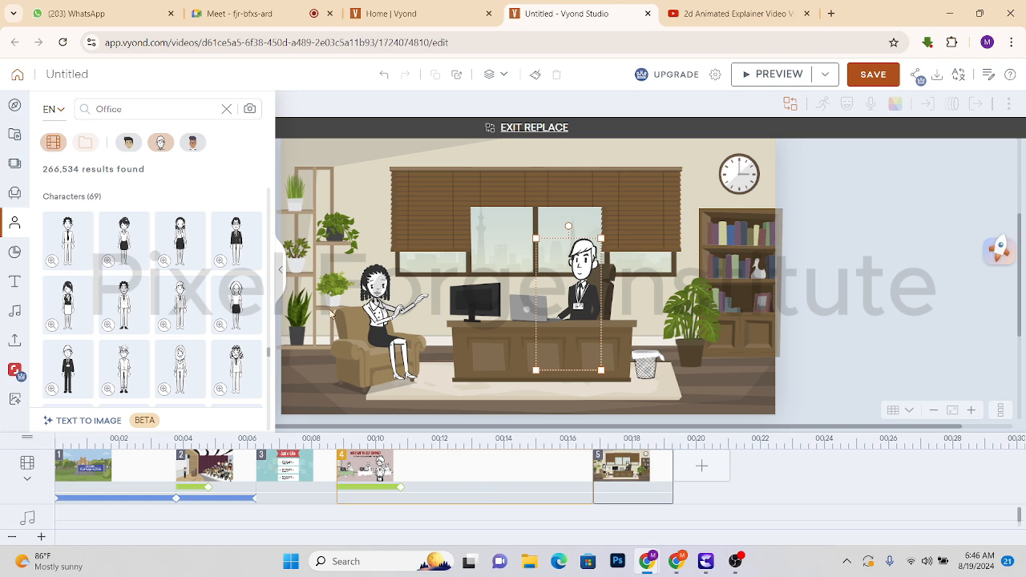
Switch back to the live support scene.
left_click(367, 468)
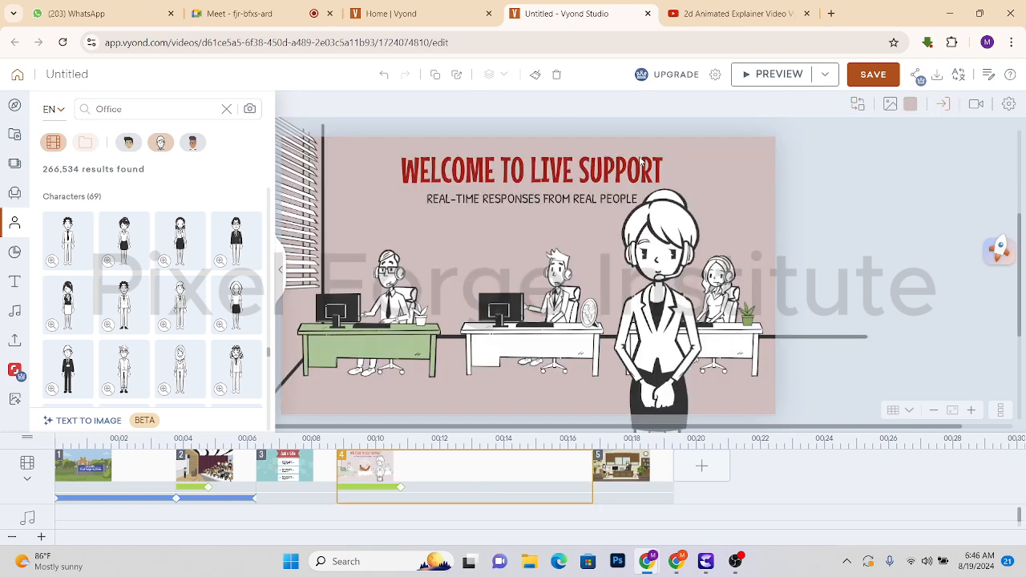